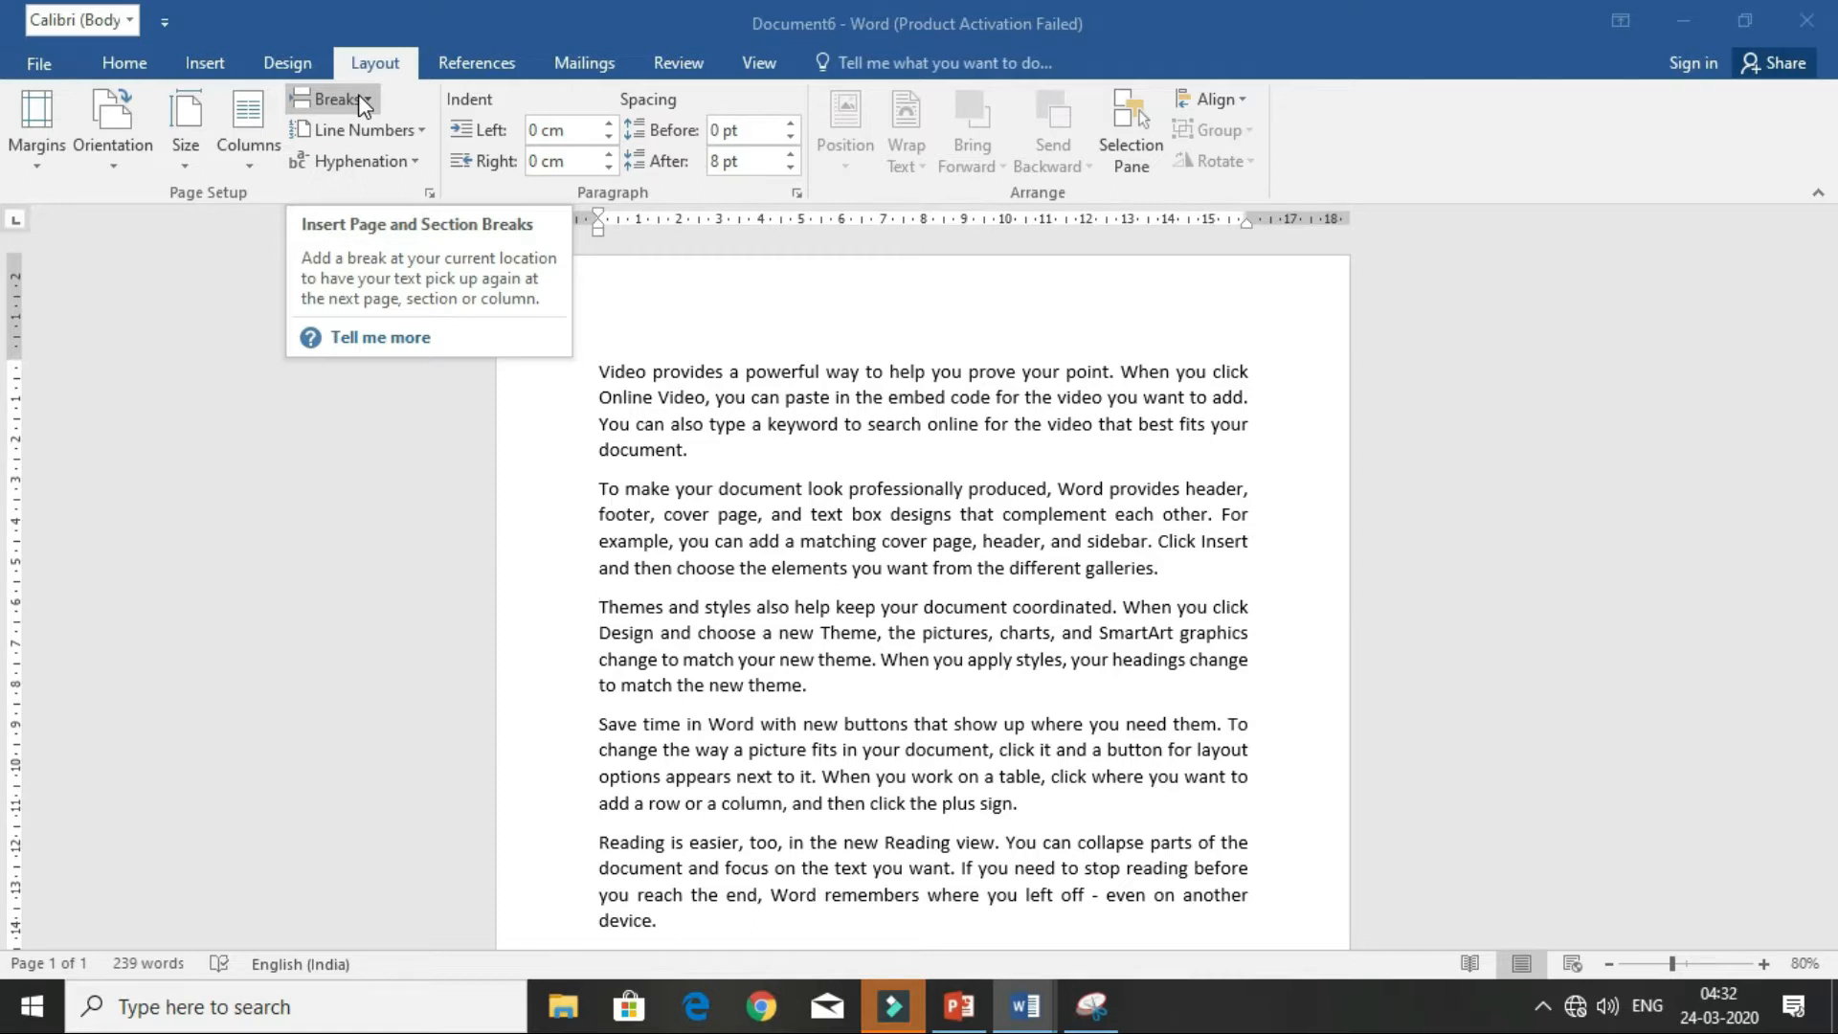
pyautogui.click(360, 99)
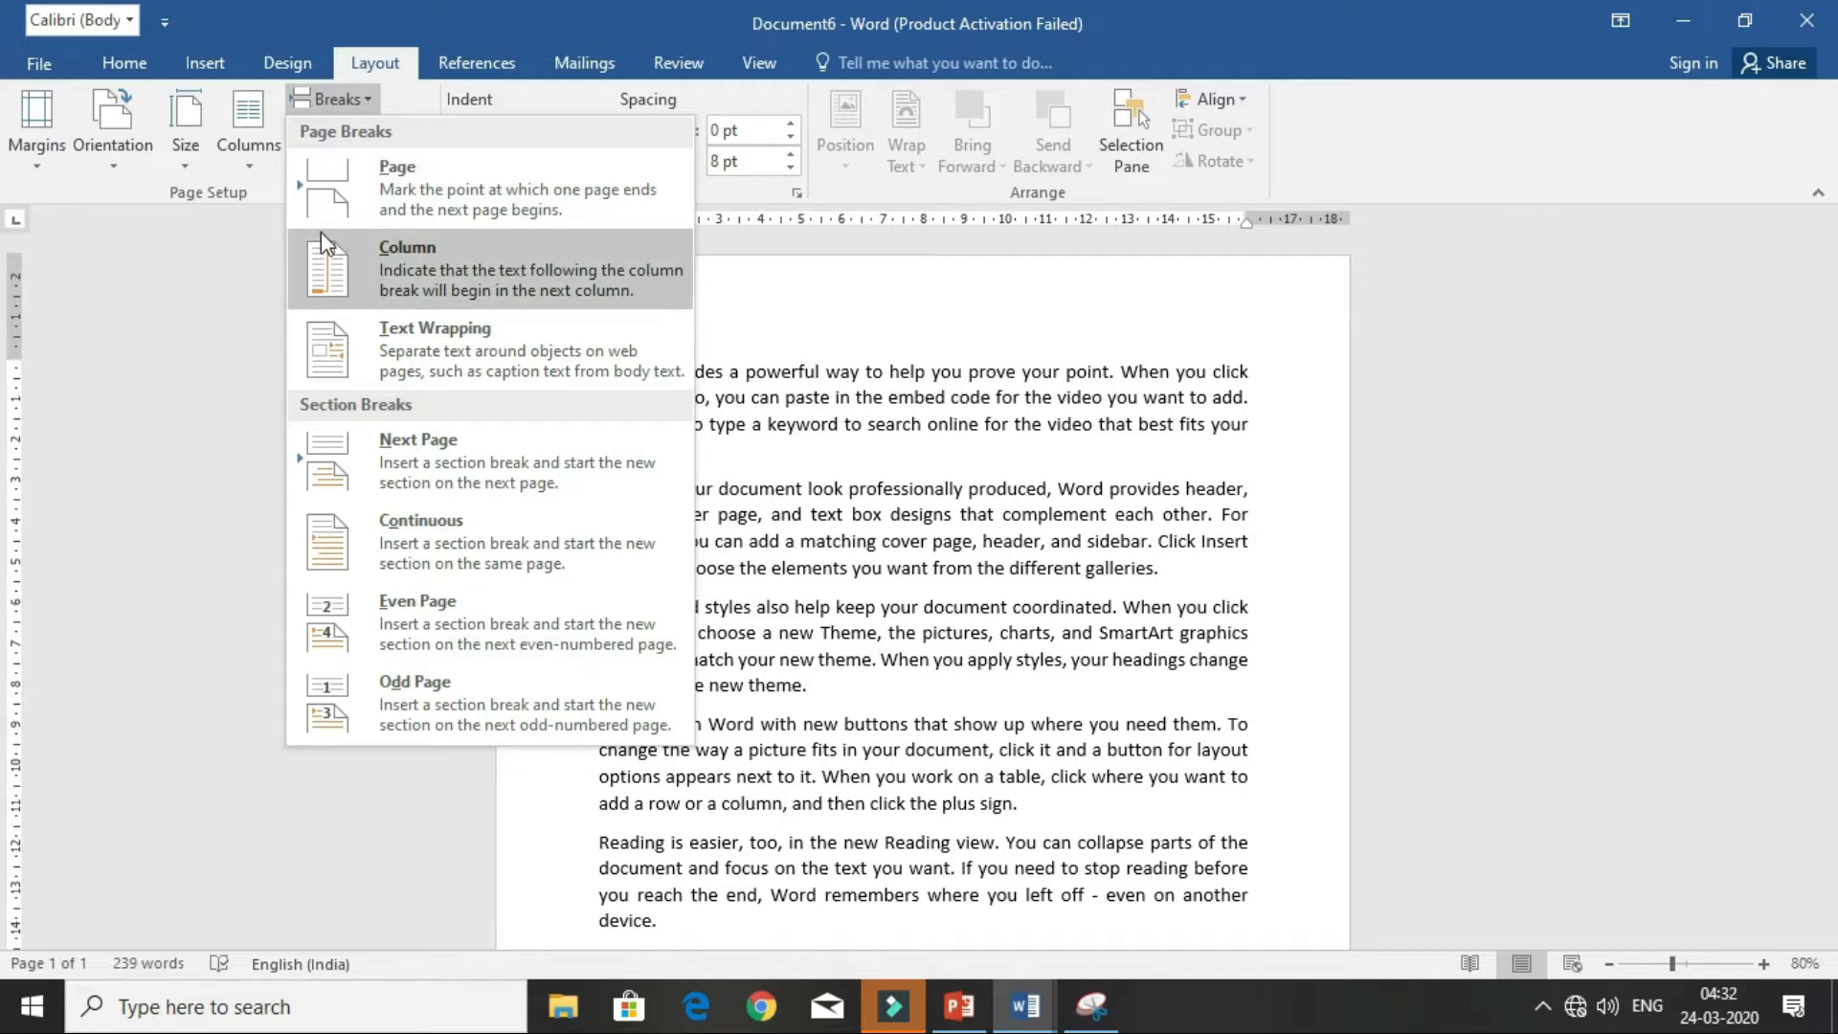
pyautogui.click(180, 290)
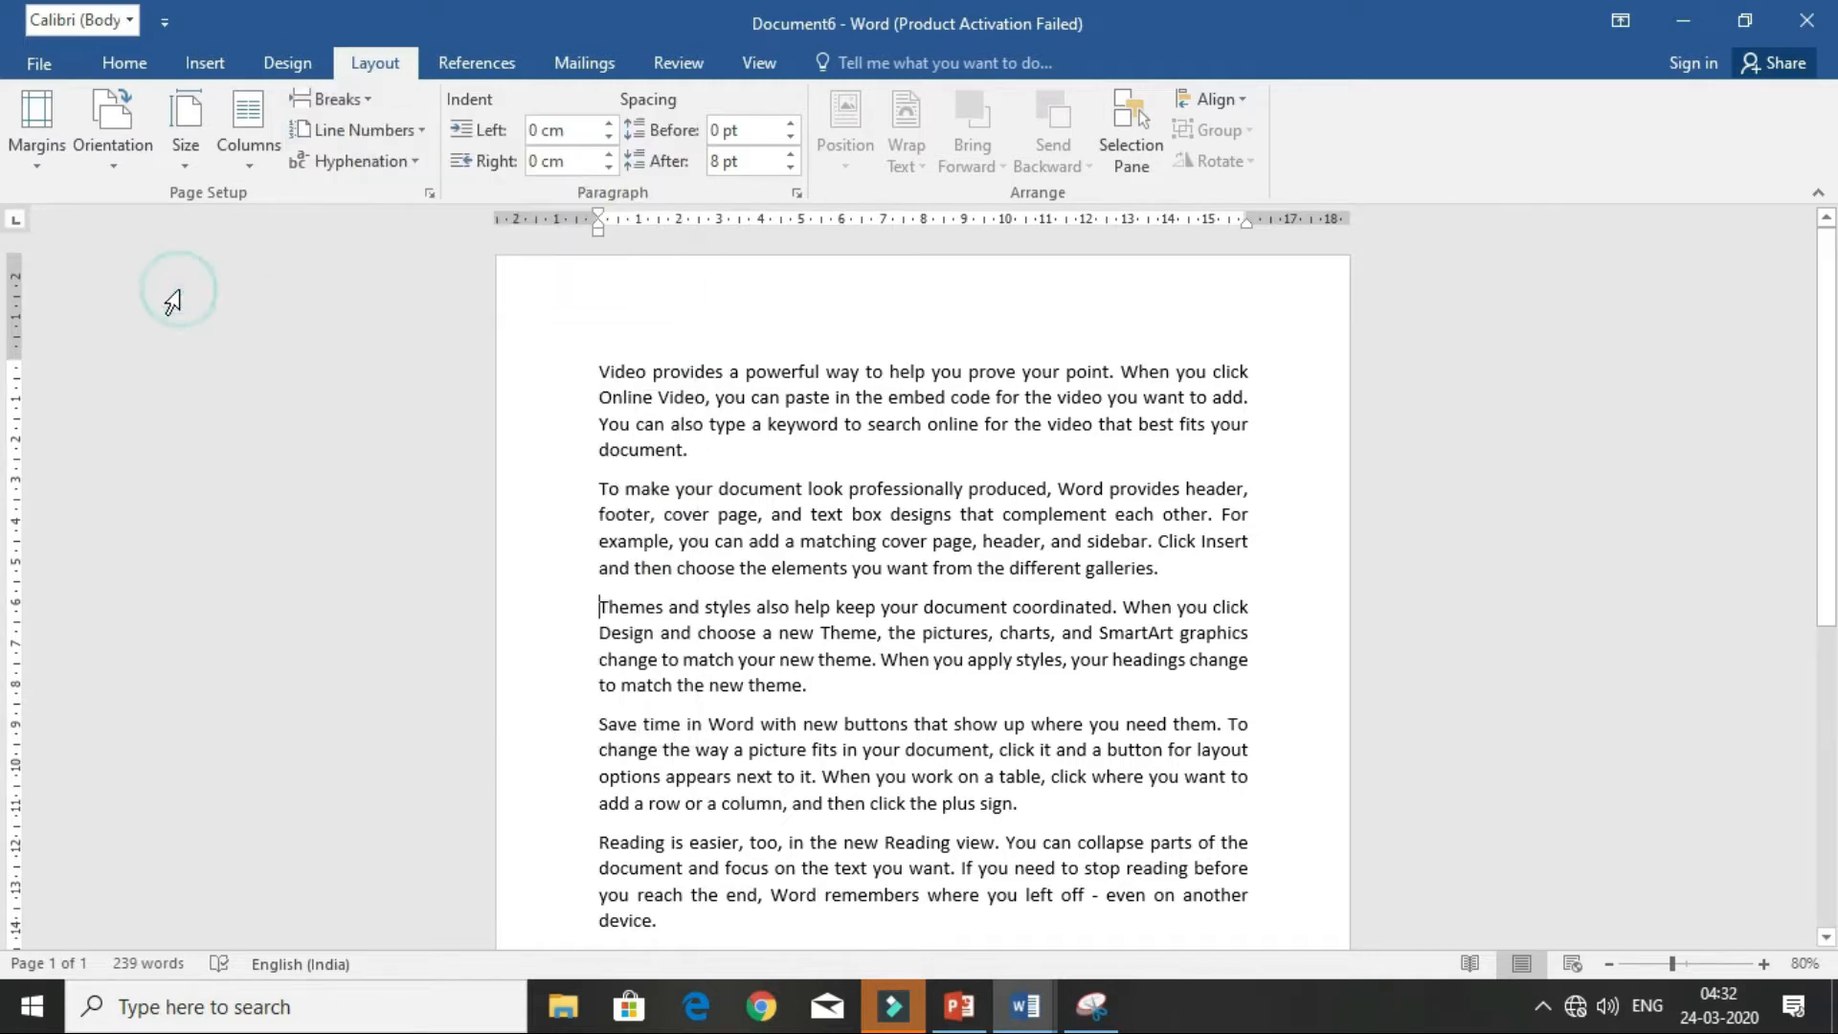
pyautogui.click(335, 99)
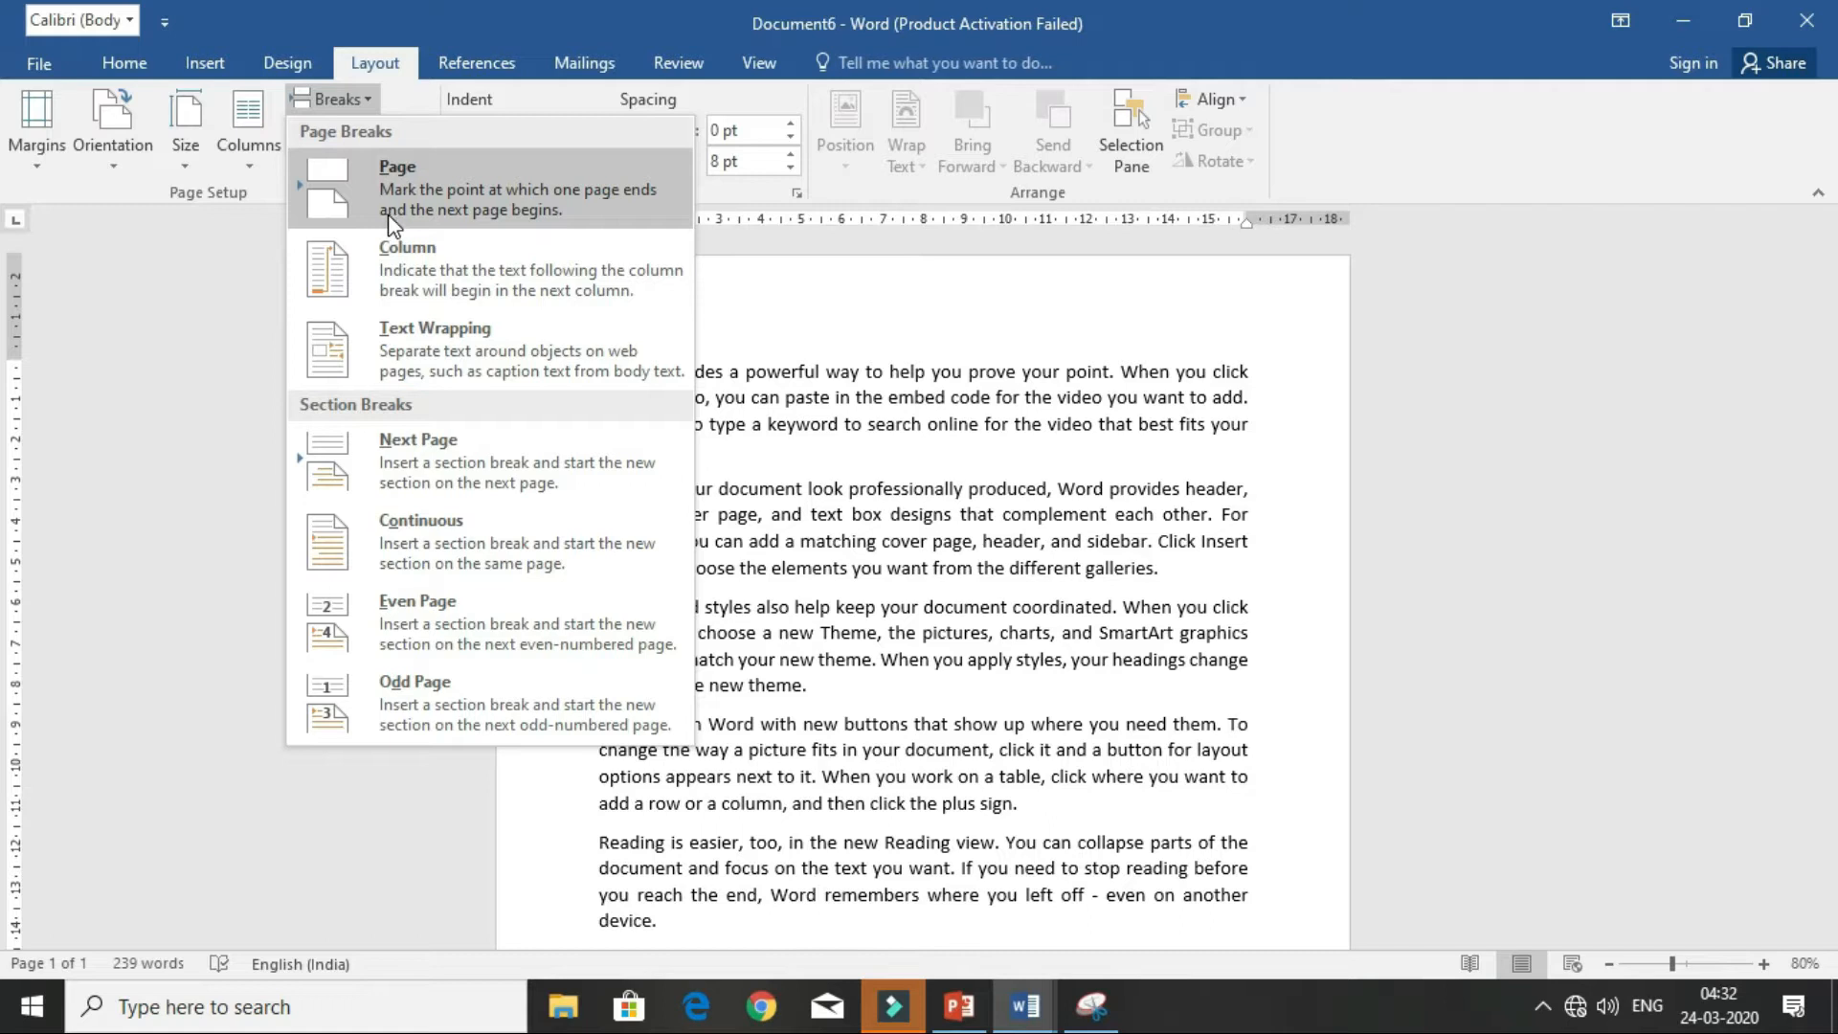
pyautogui.click(216, 221)
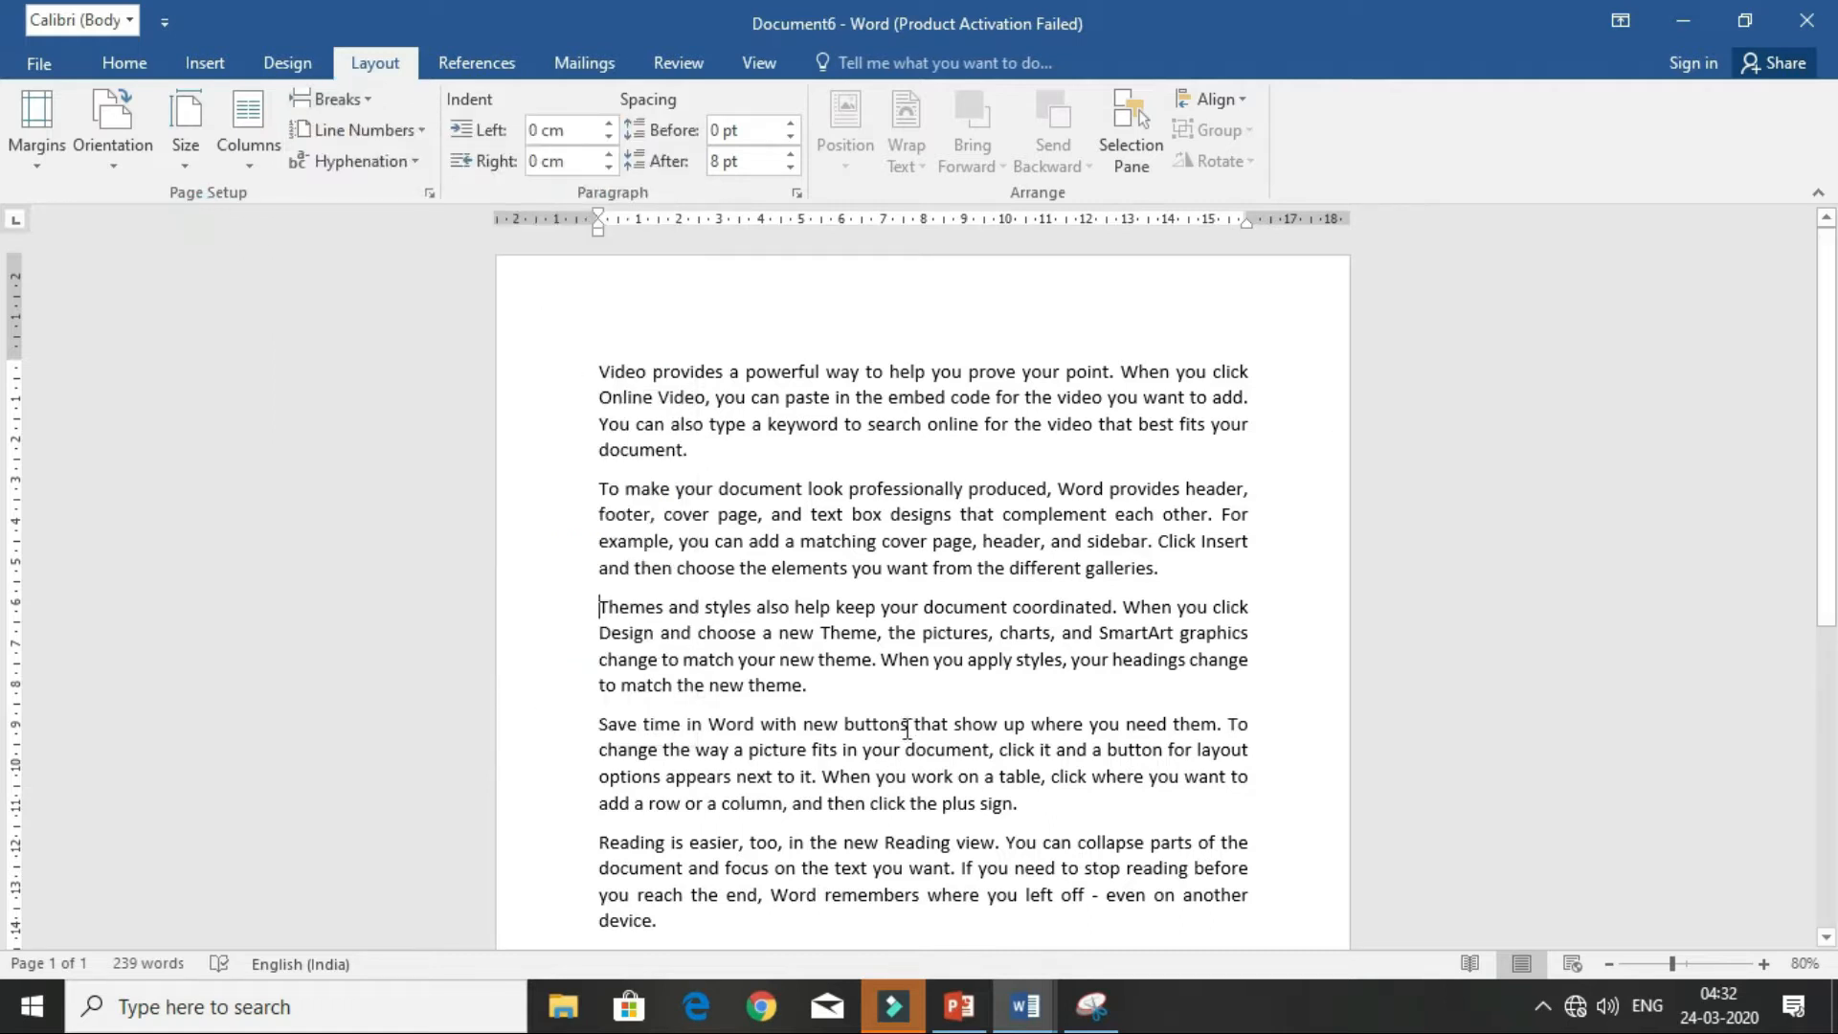
# - Insert a page break at the end of the third paragraph, after "to match the new theme."
pyautogui.scroll(-4, 907, 722)
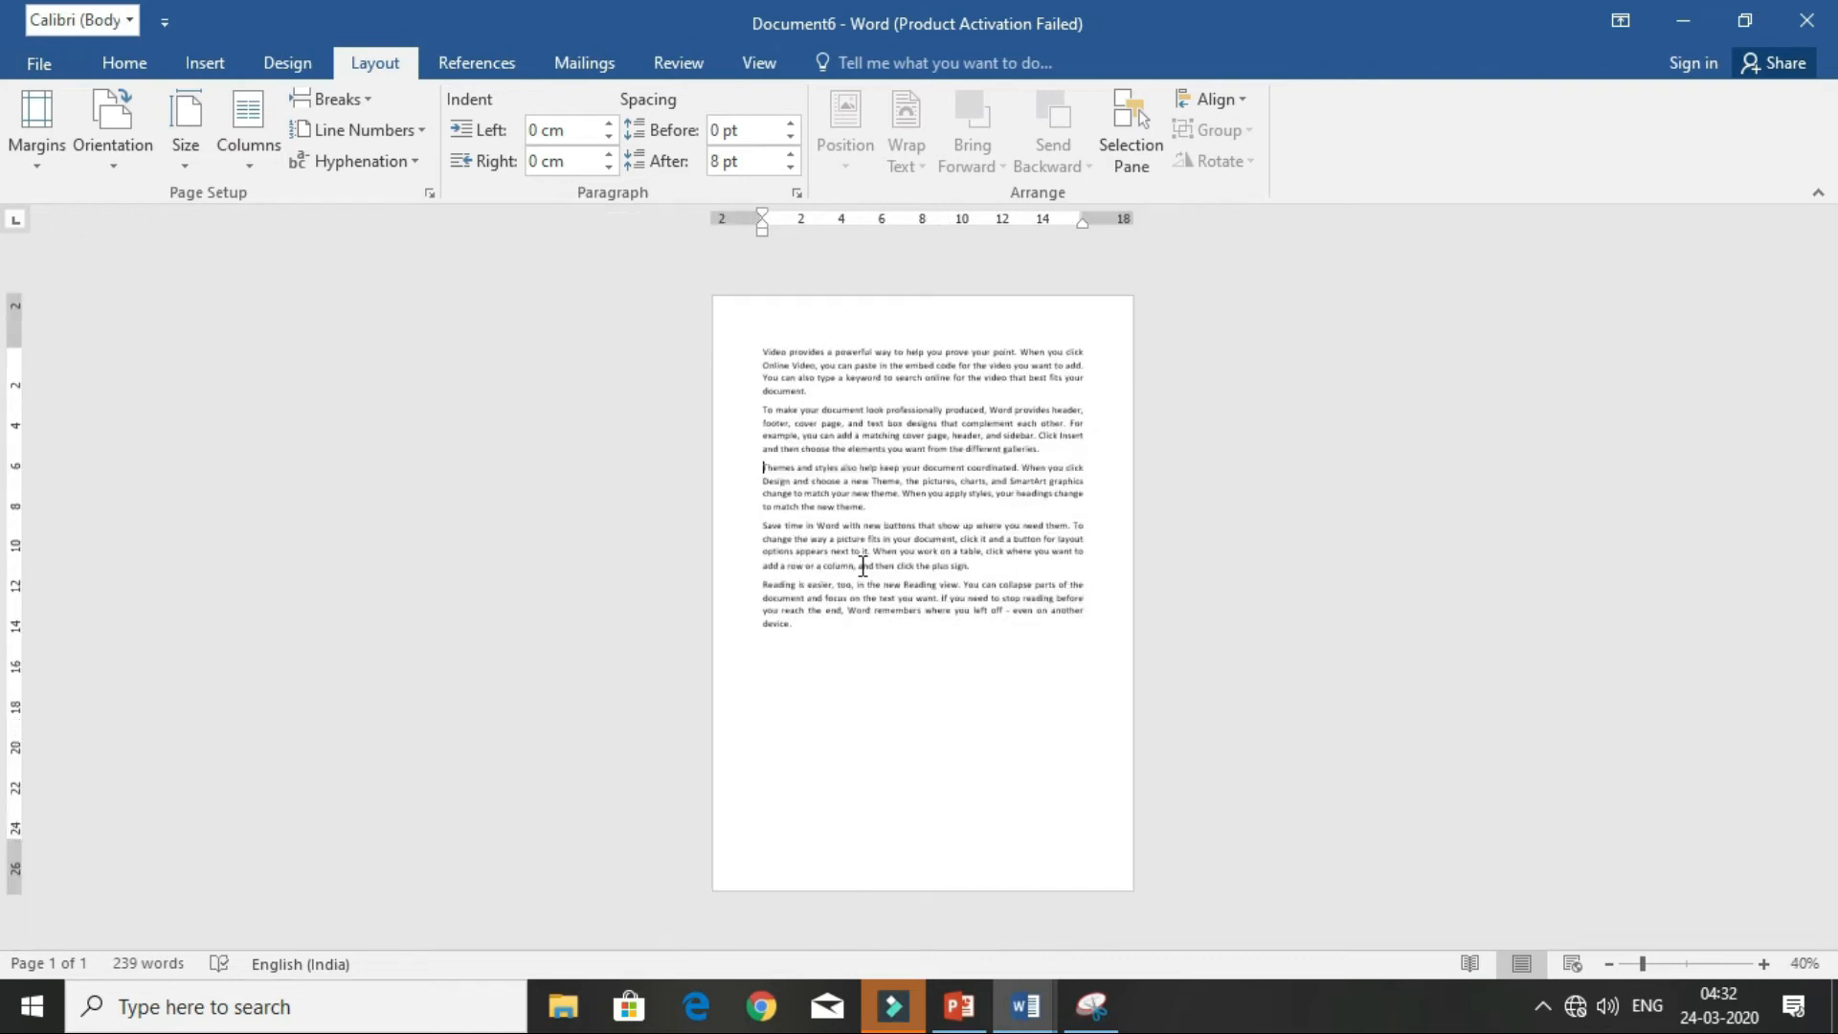
pyautogui.scroll(6, 869, 560)
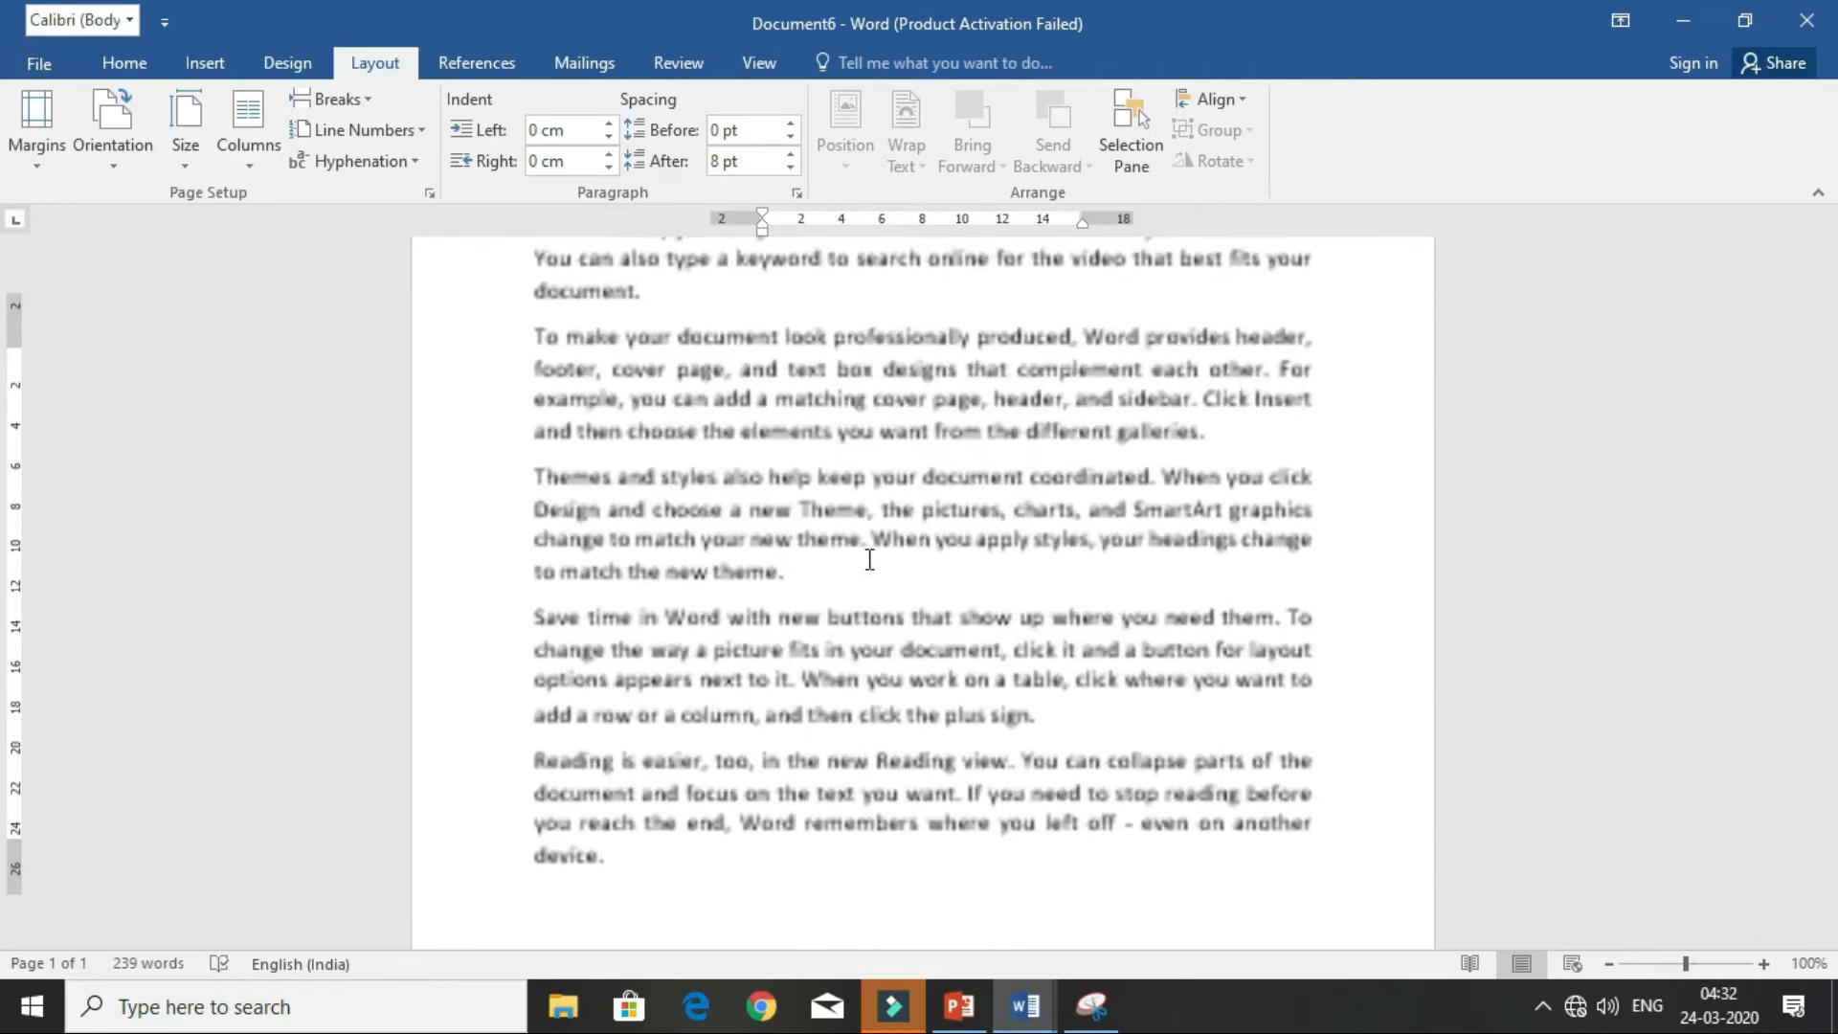
pyautogui.click(804, 577)
pyautogui.scroll(-7, 802, 636)
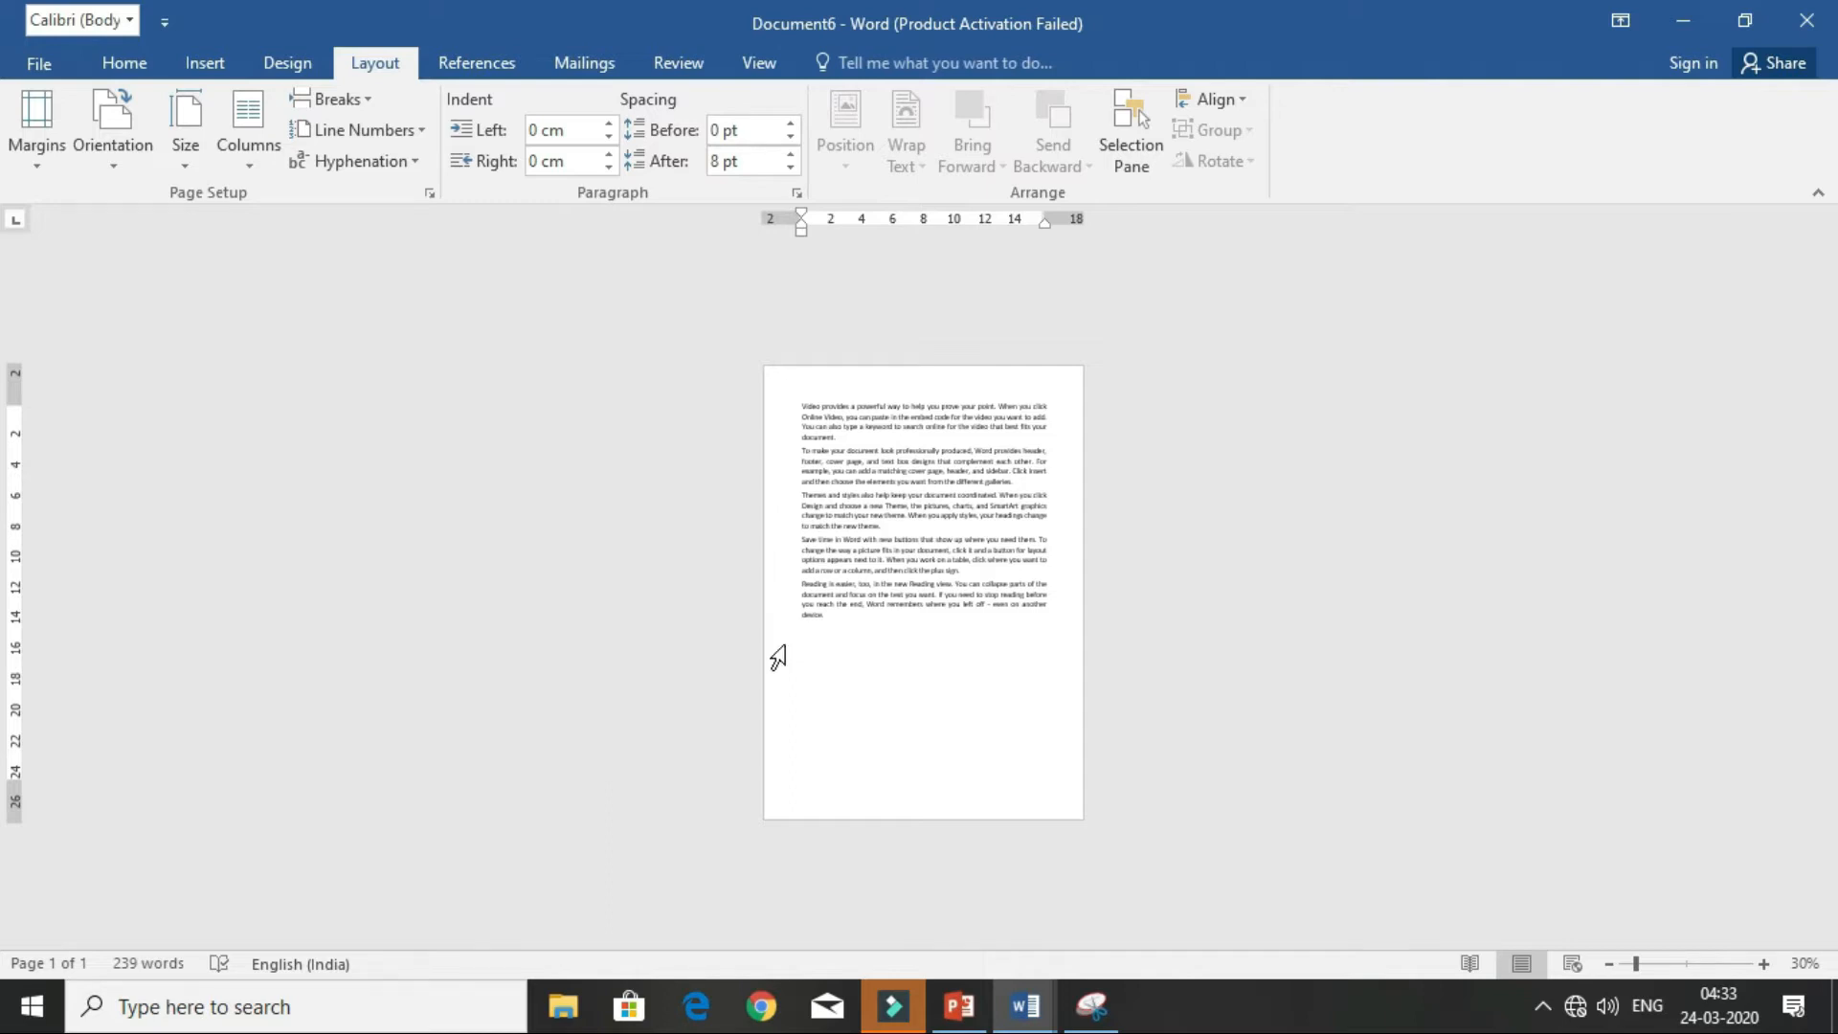
pyautogui.click(354, 100)
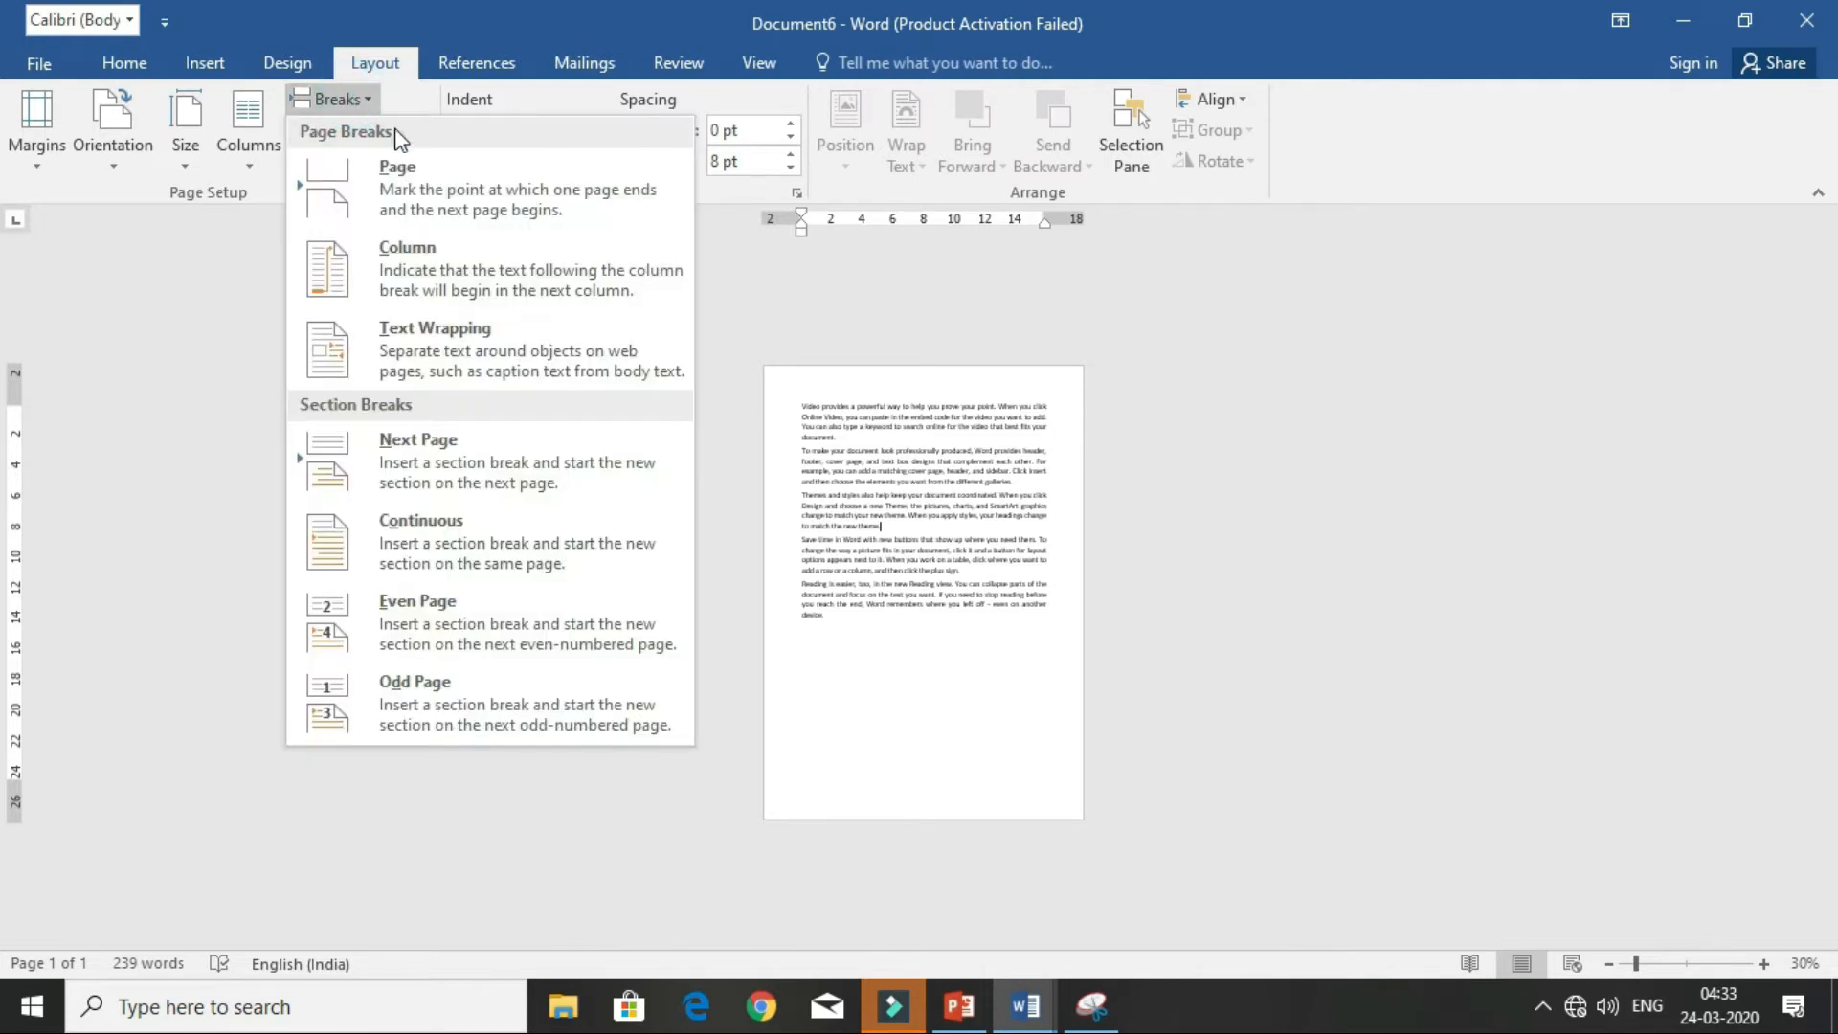
pyautogui.click(451, 187)
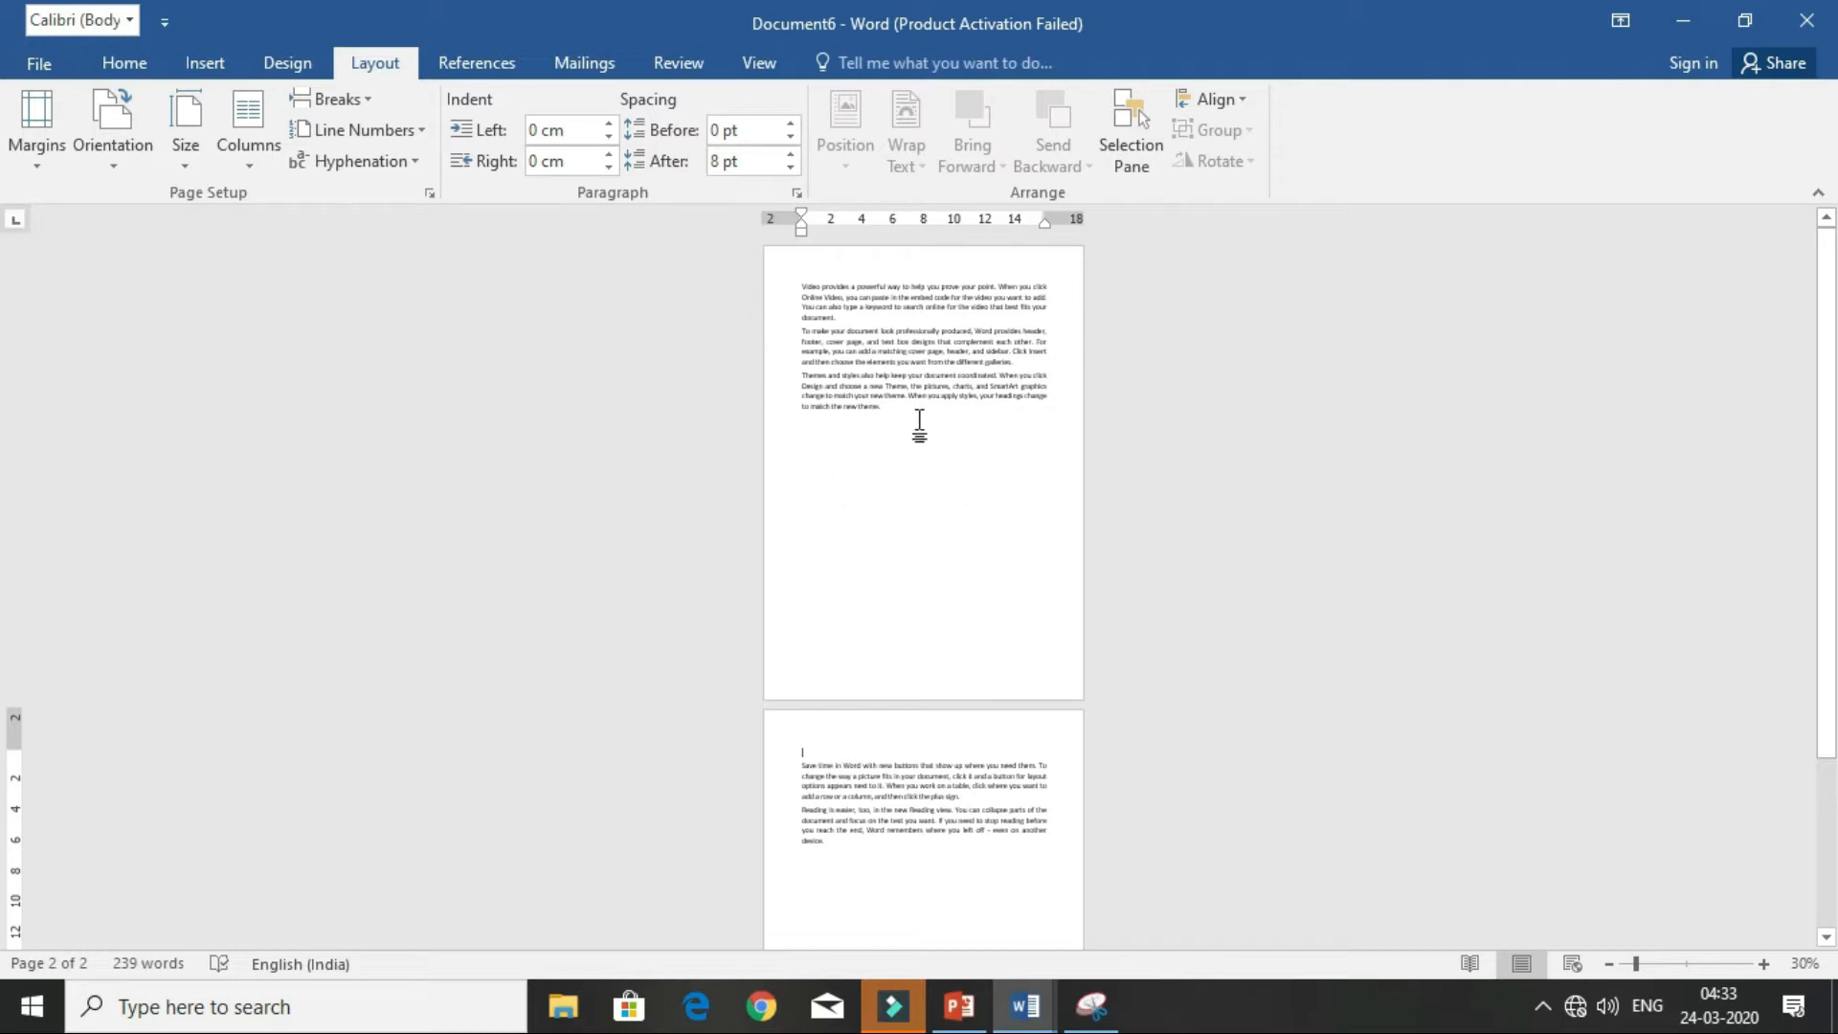
pyautogui.scroll(6, 919, 421)
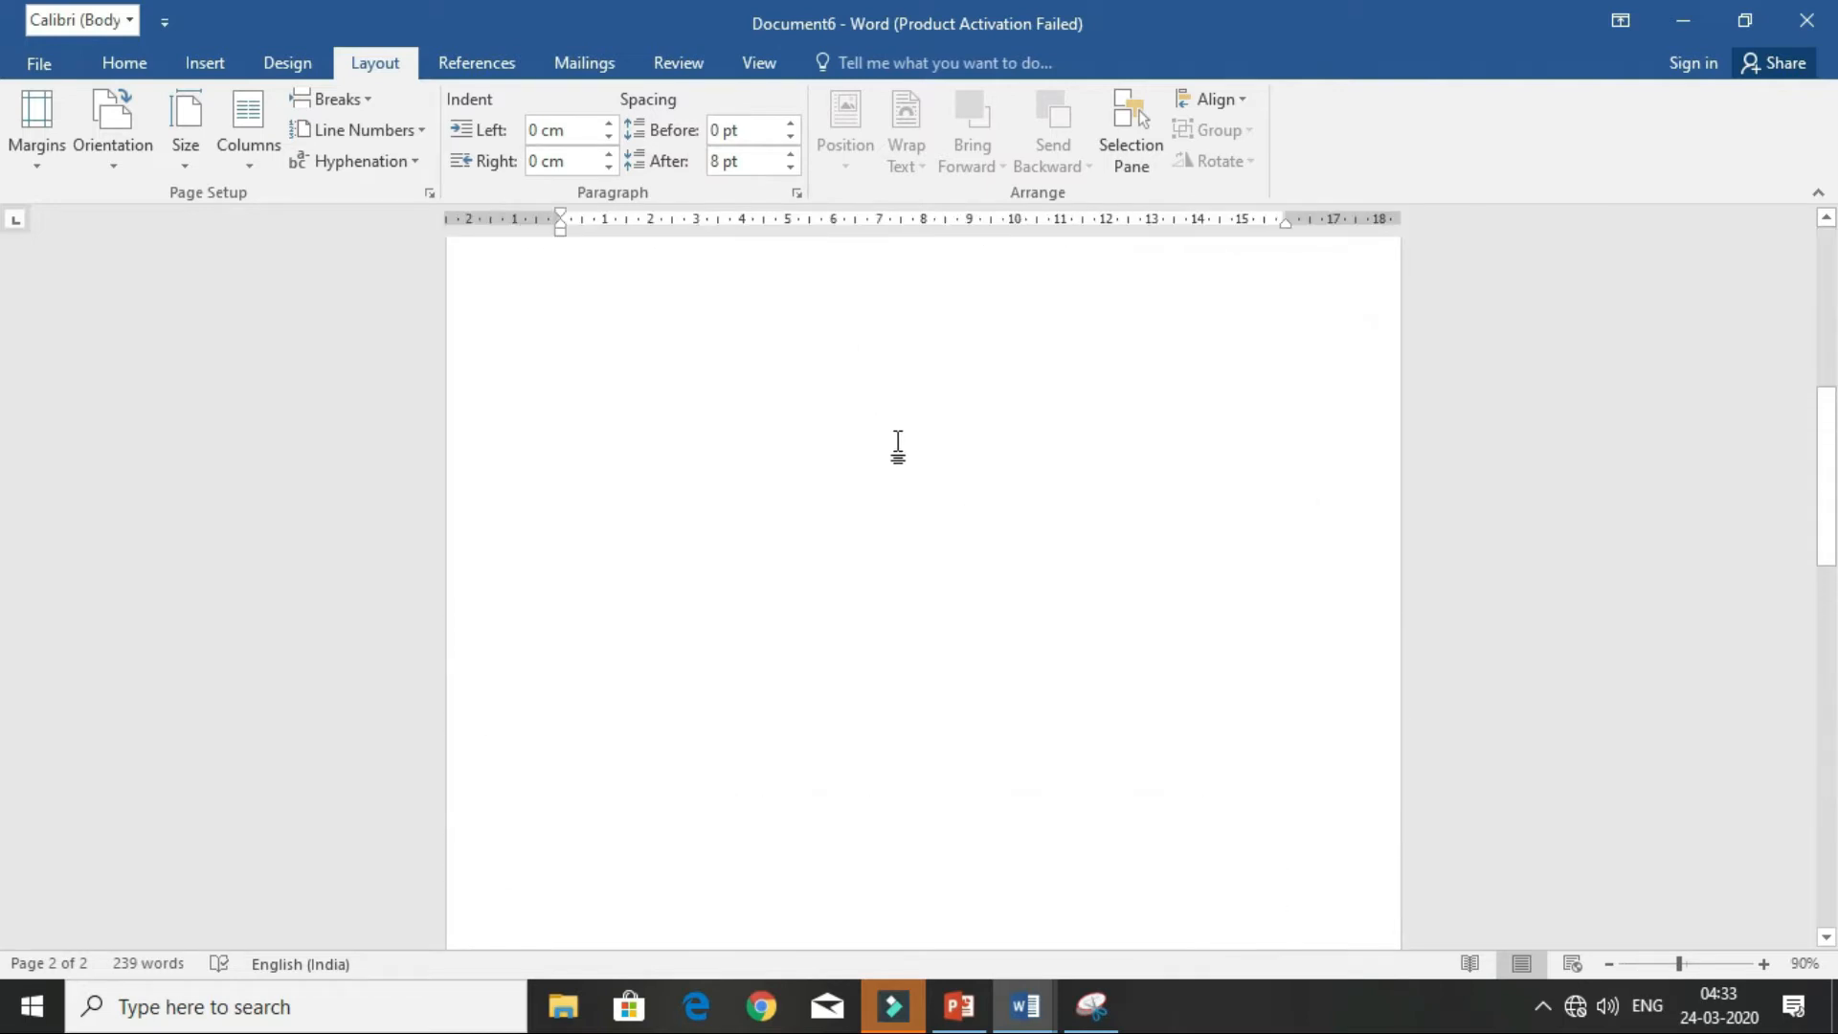
pyautogui.scroll(-5, 804, 414)
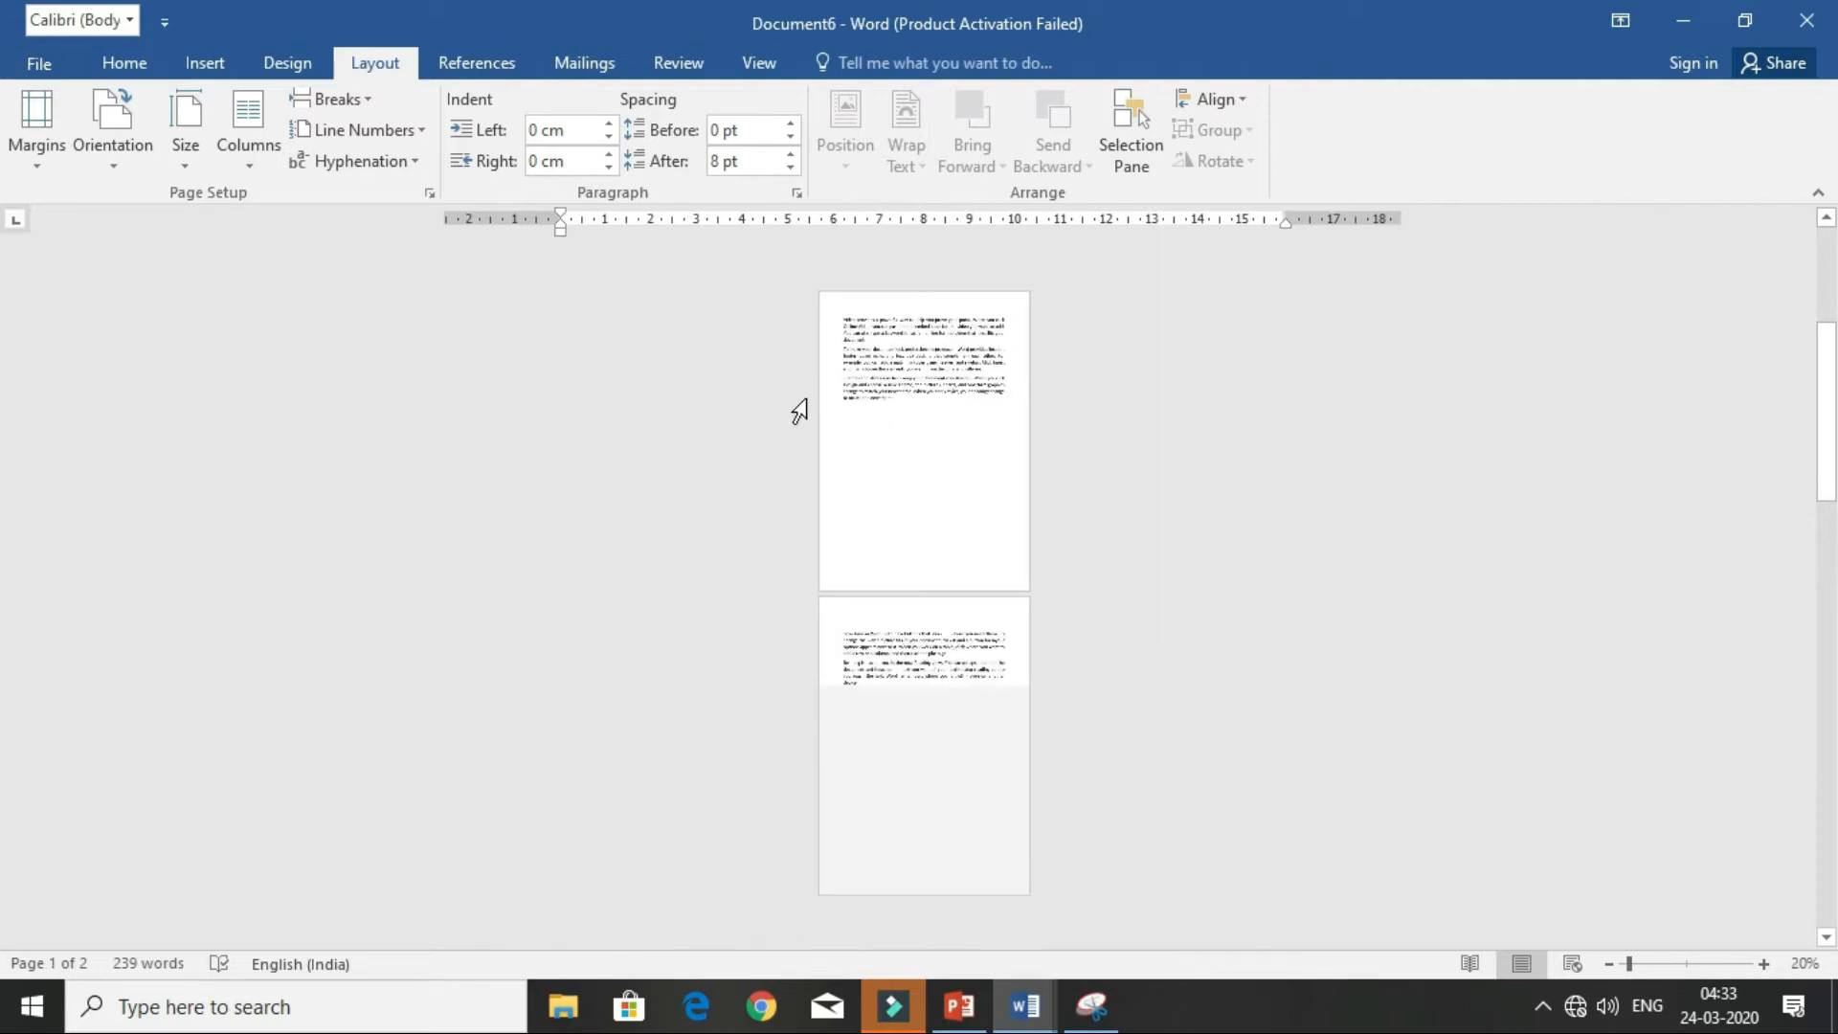
pyautogui.scroll(1, 799, 411)
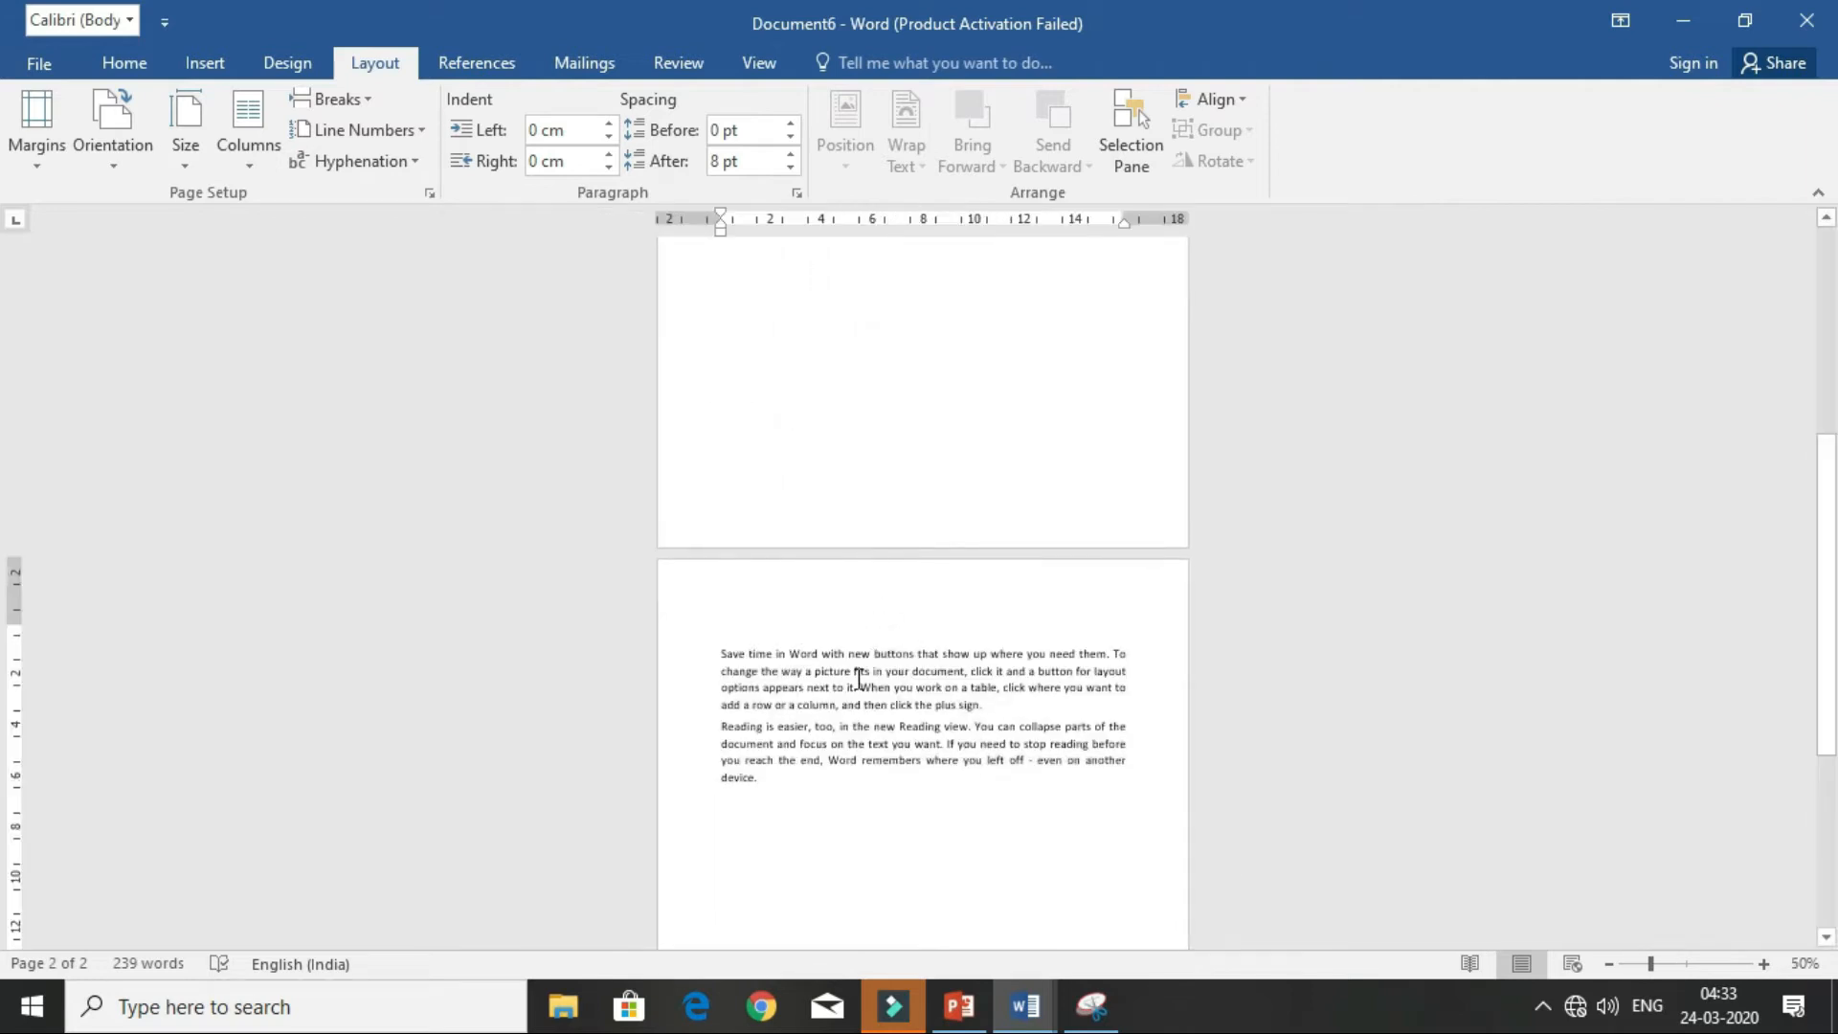
pyautogui.scroll(3, 859, 679)
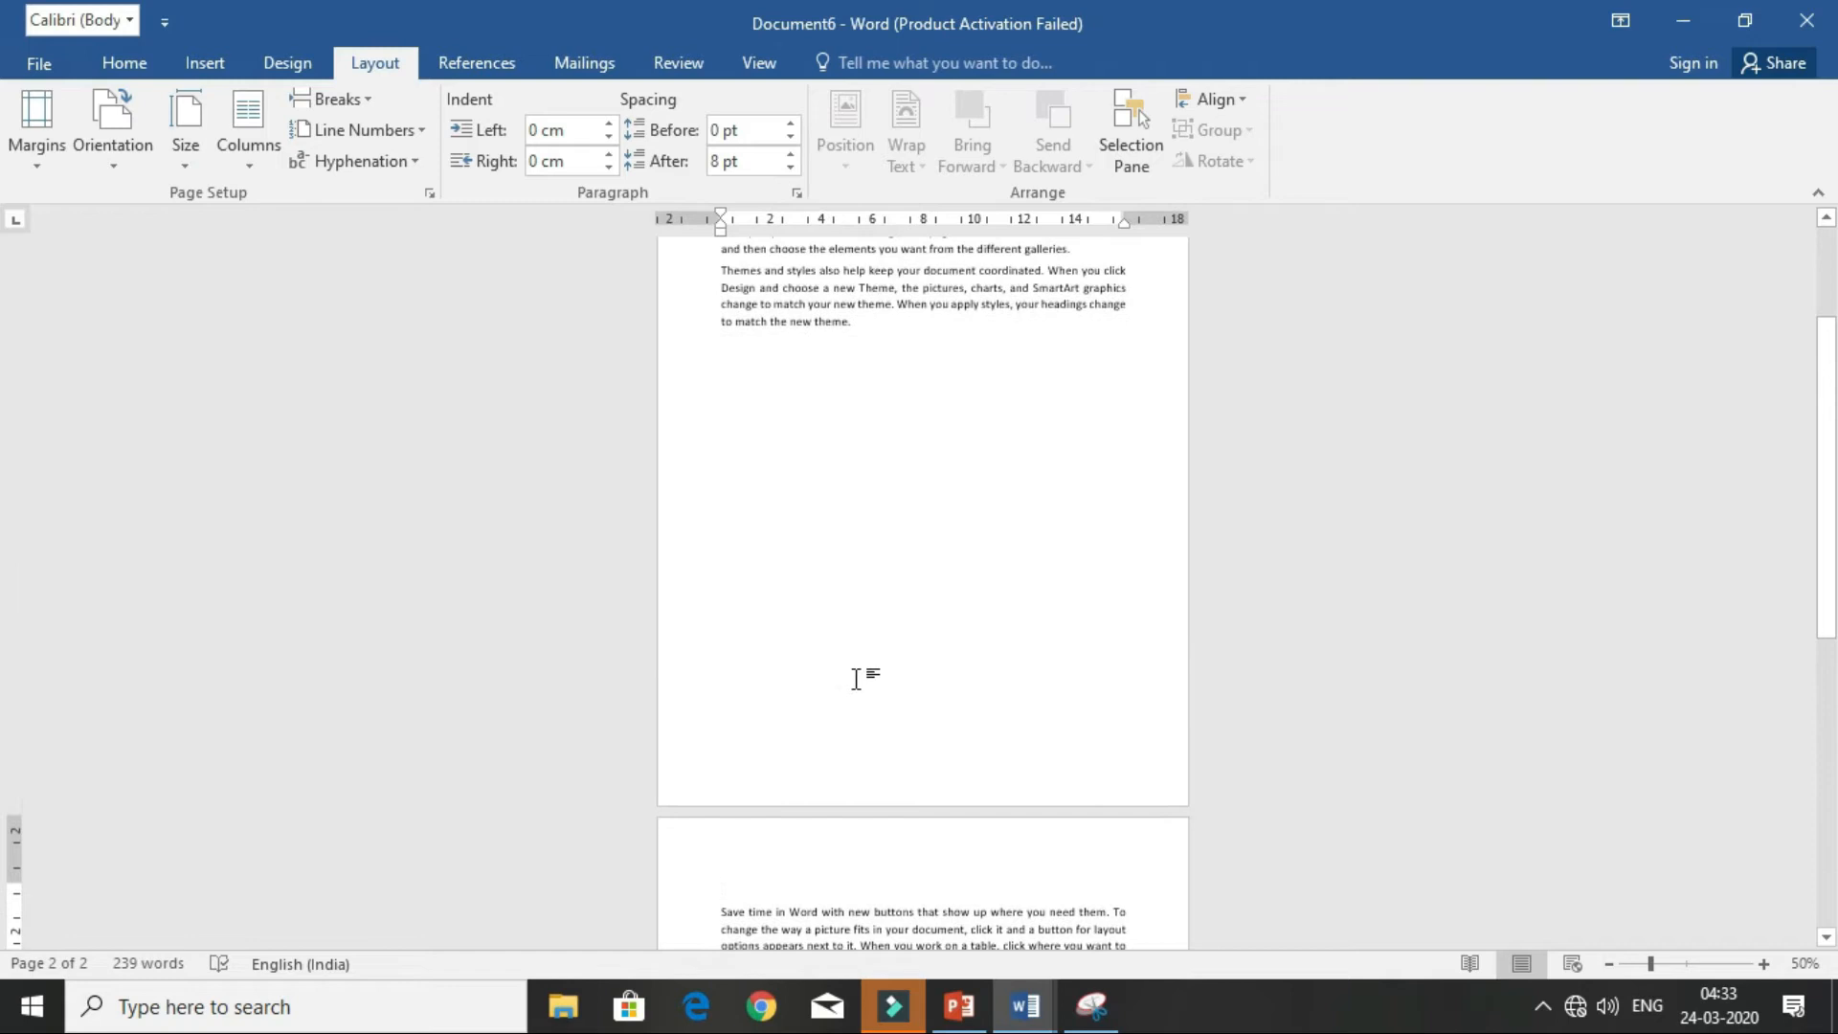
# - Delete all of the document's text, leaving an empty page
pyautogui.click(346, 96)
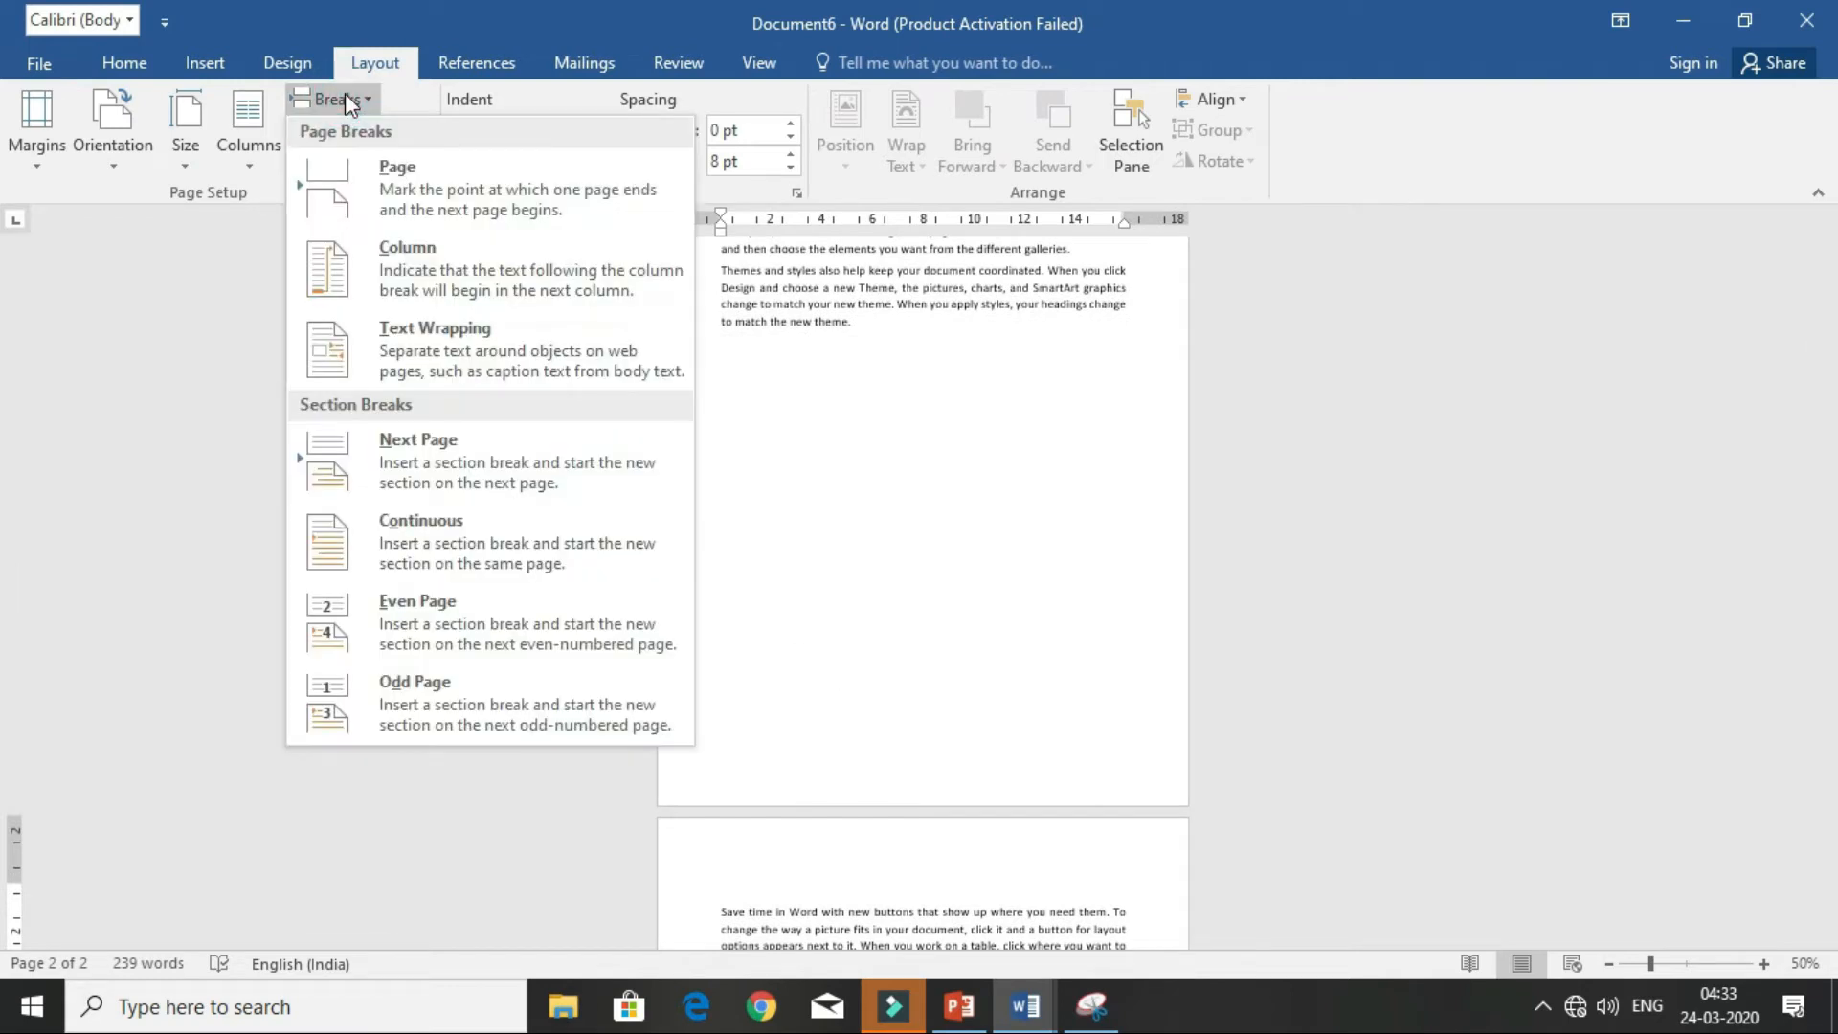
pyautogui.click(1379, 760)
pyautogui.hotkey('ctrl', 'a')
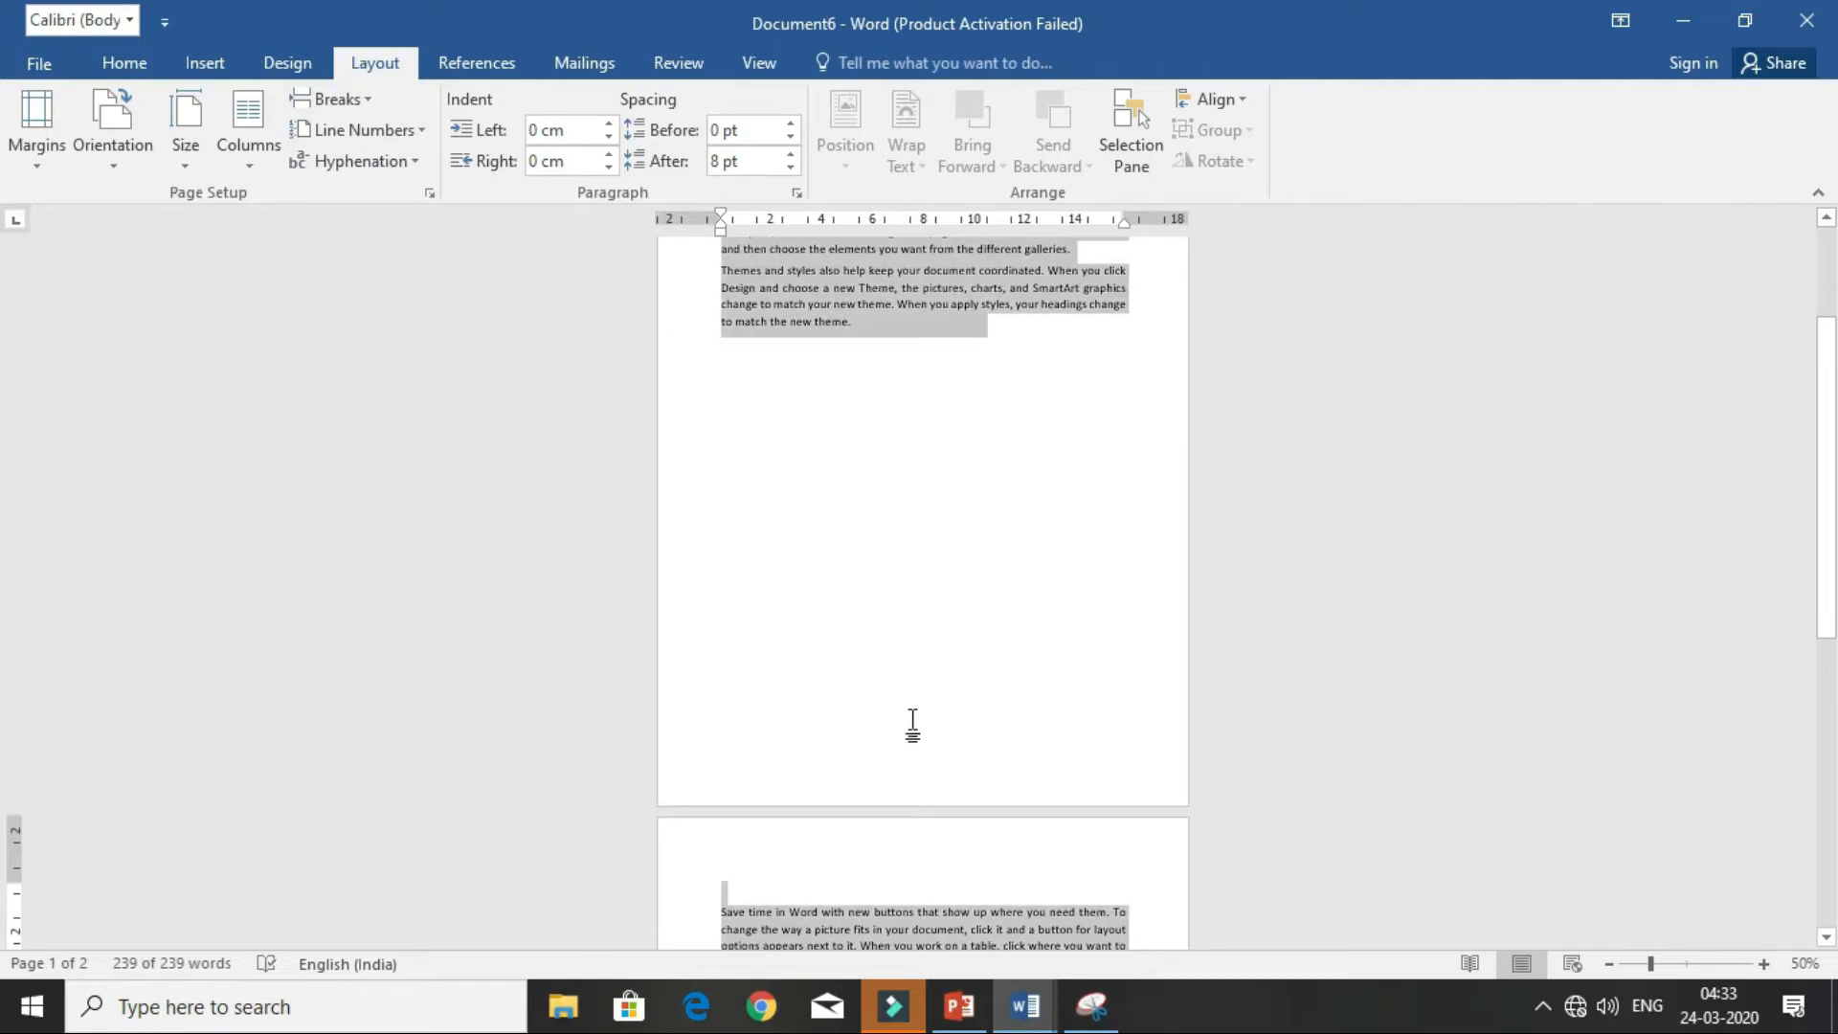
pyautogui.press('Delete')
pyautogui.scroll(5, 895, 703)
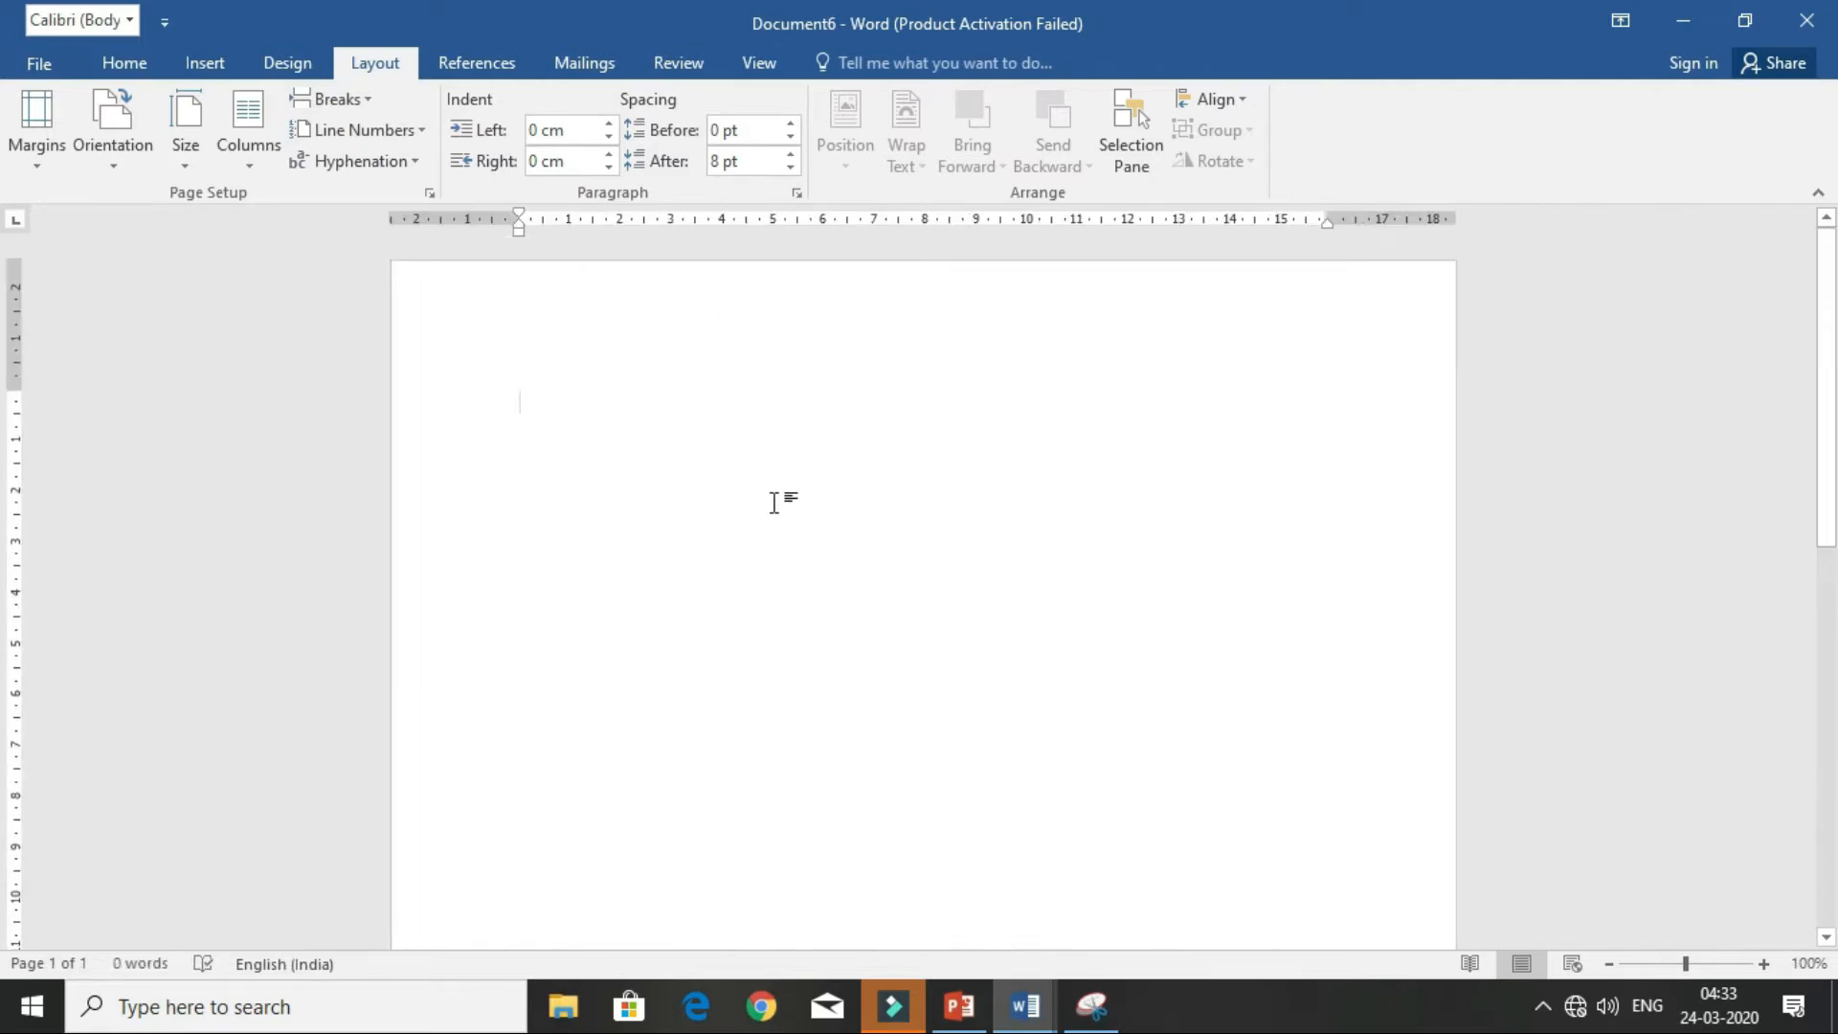
# - Lay out the empty page in three columns
pyautogui.click(252, 170)
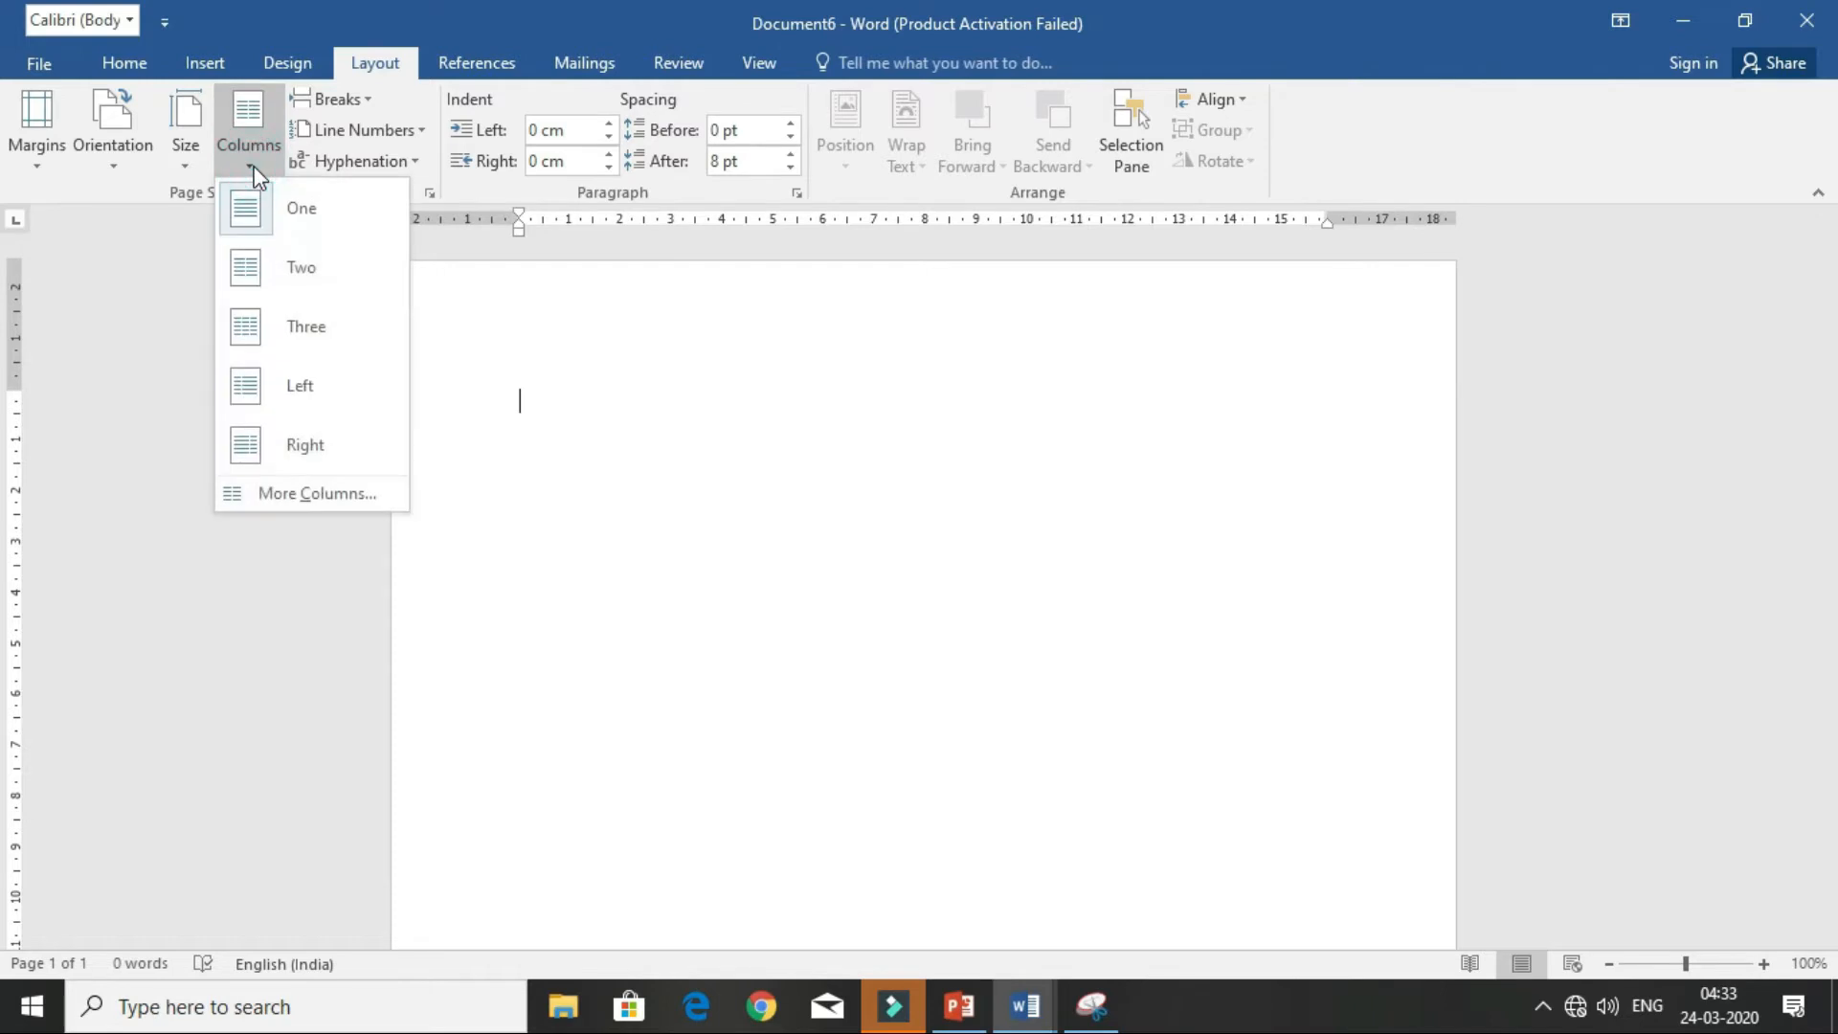
pyautogui.click(268, 334)
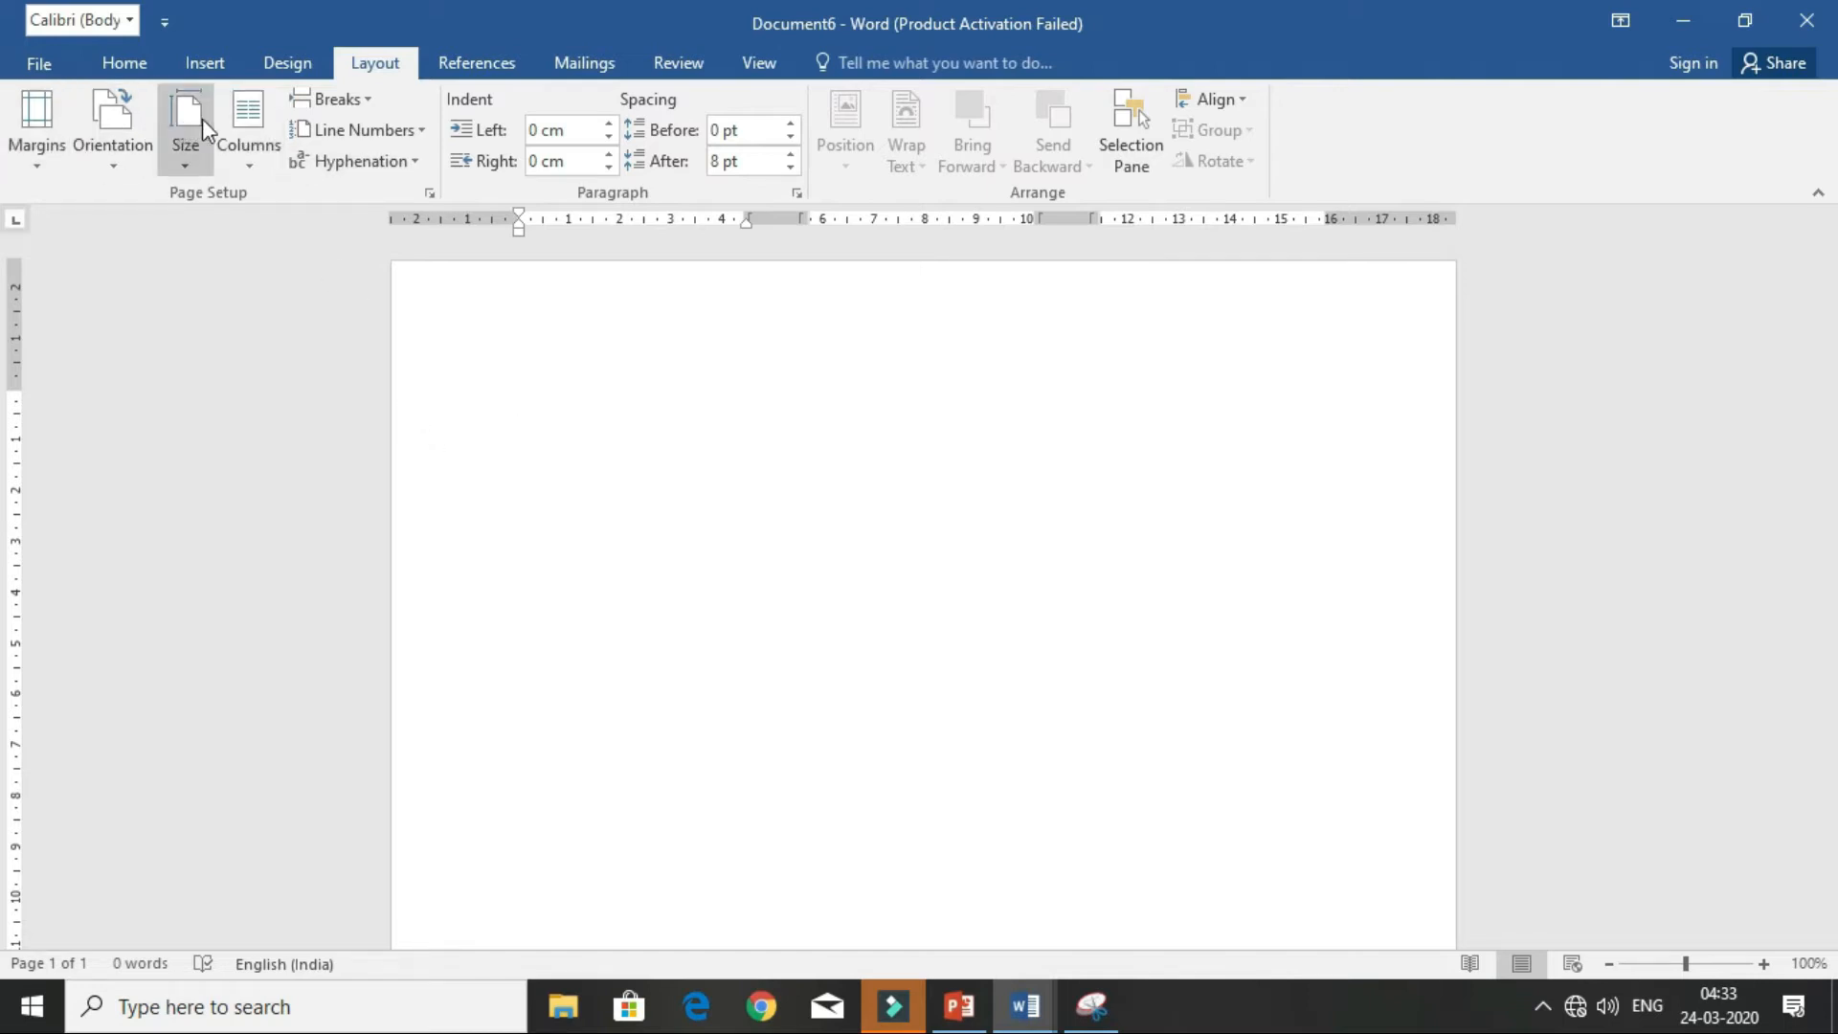
pyautogui.click(799, 495)
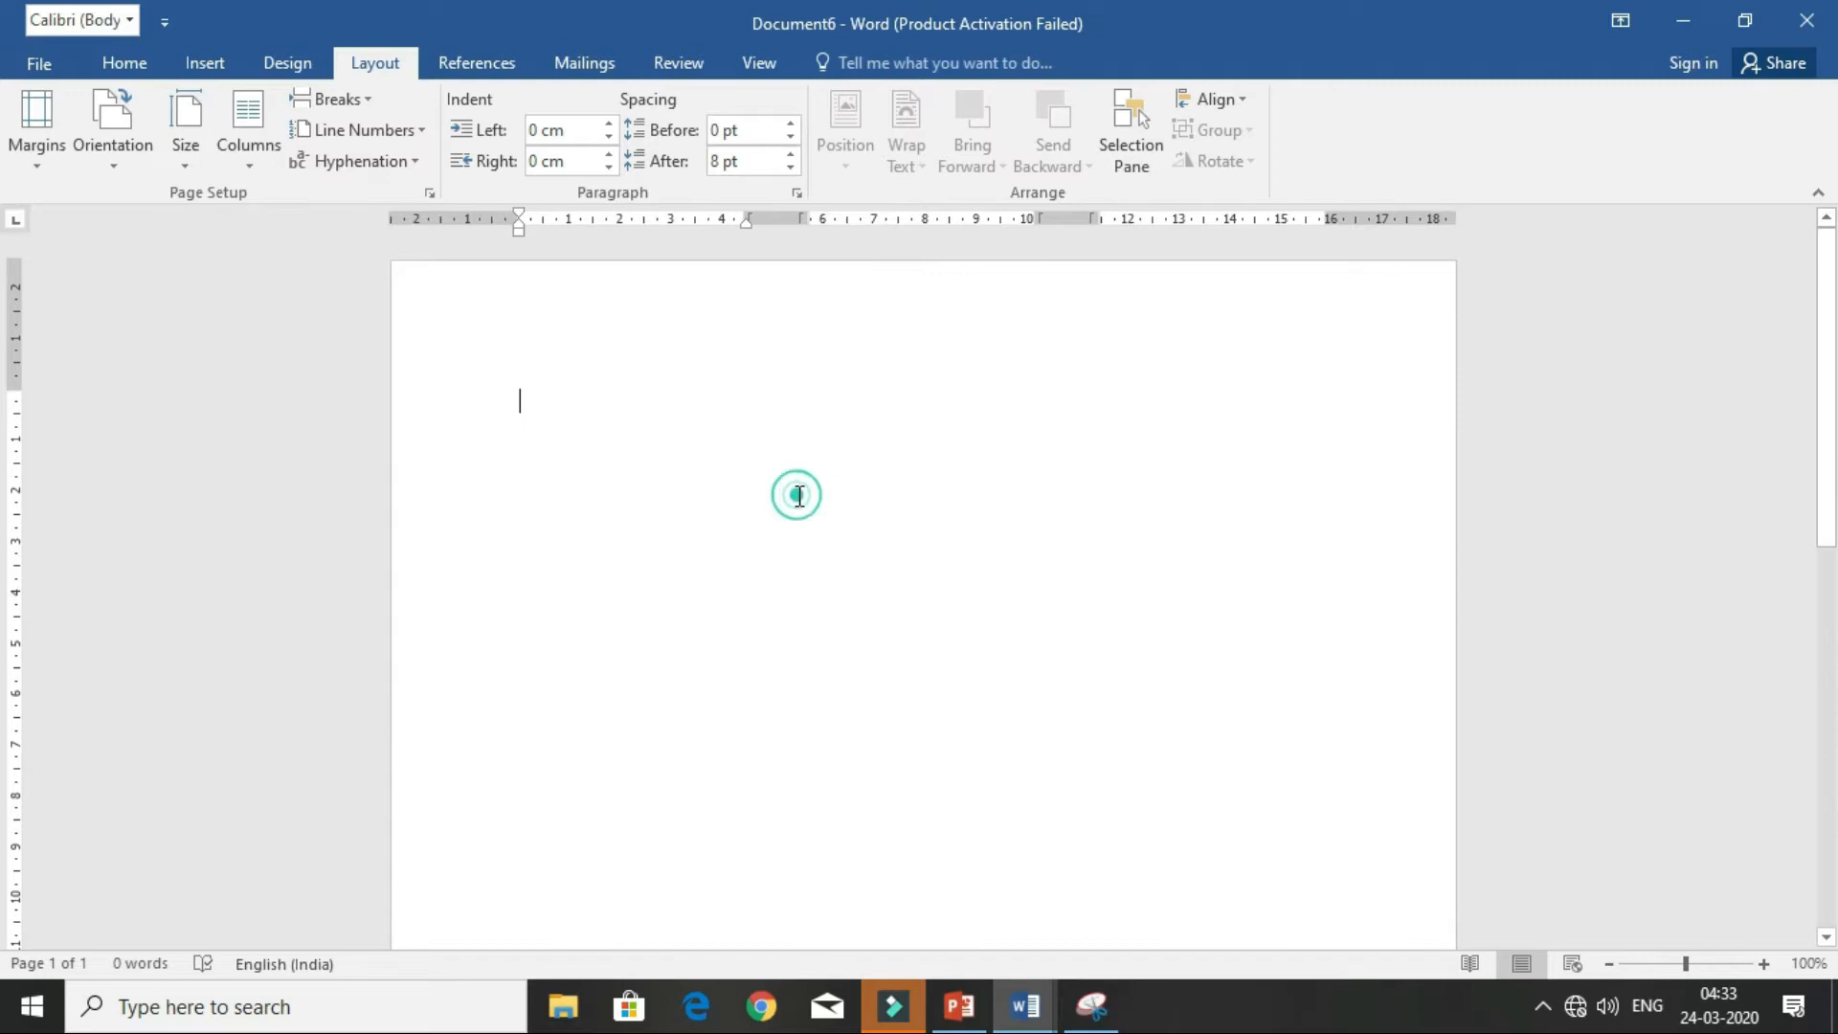
# - Enter the filler text "hdjhdkjdjjddkjhdjdhkjdhjkdhkjdhhdhdjkdhjk" in the first column
pyautogui.write('hdjhdkjdjjddkjhdjdhkj')
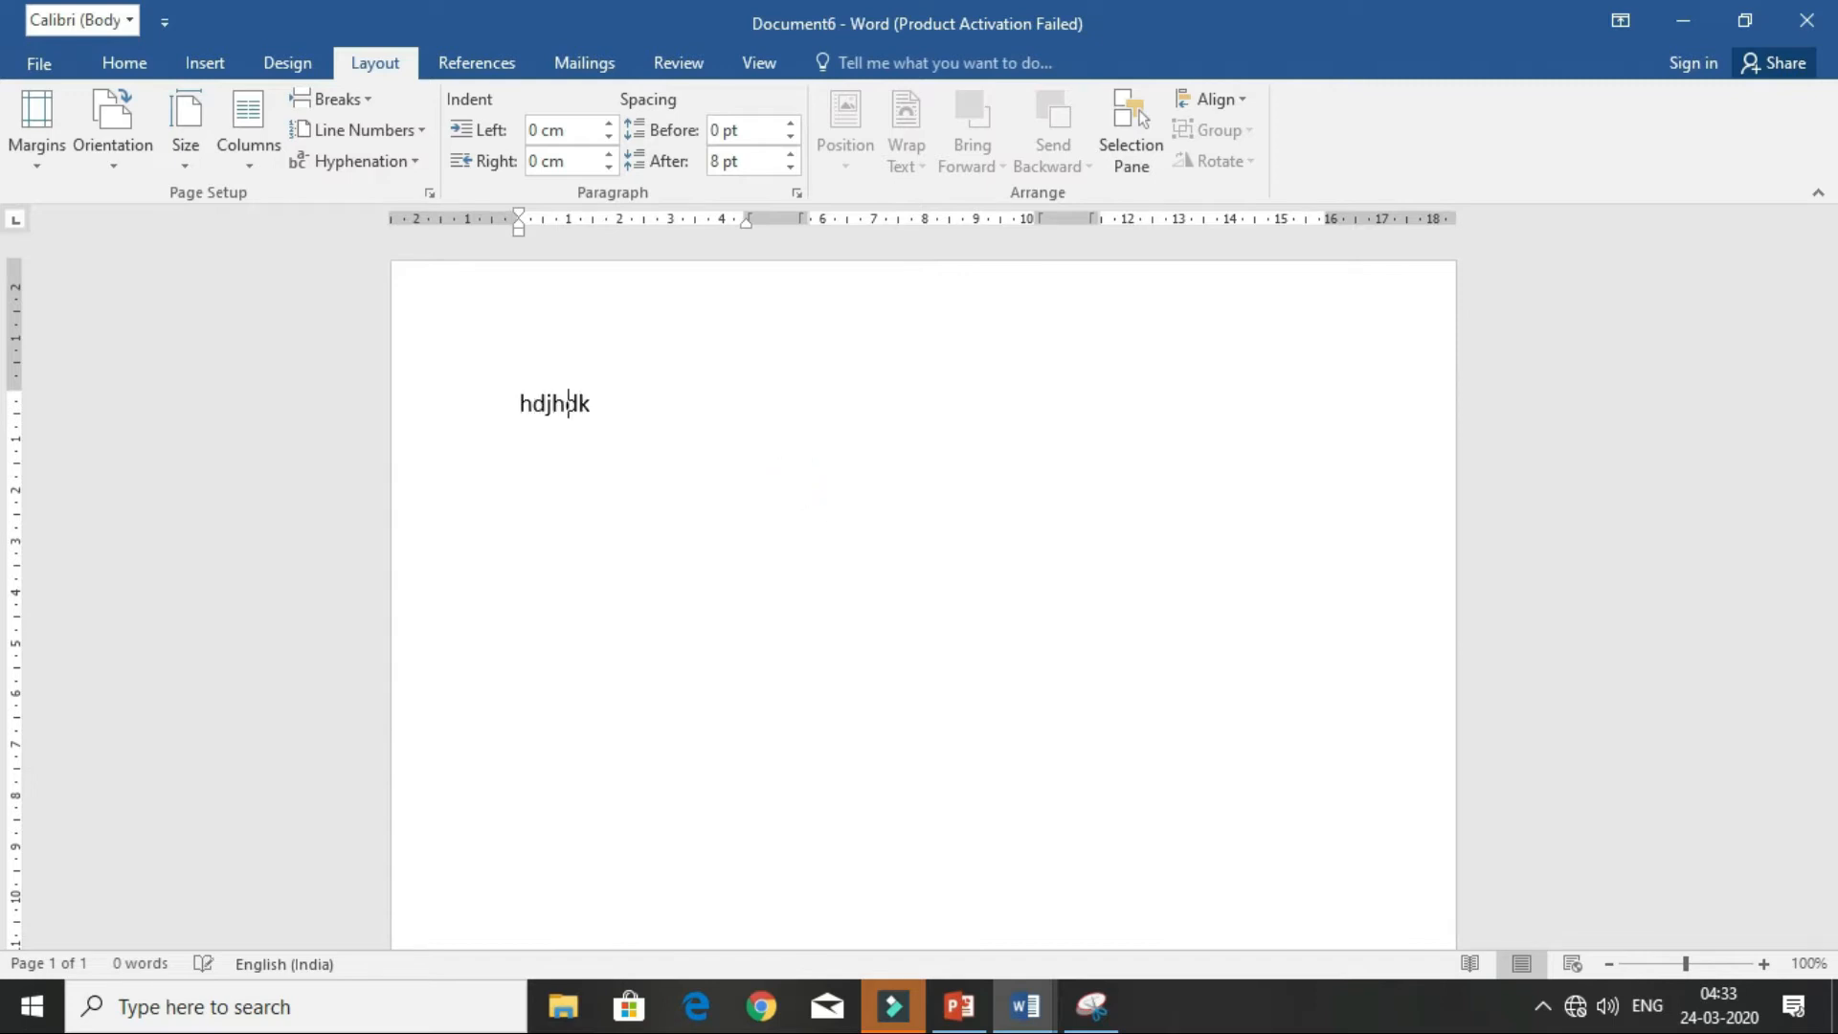
pyautogui.hotkey('shift', 'Return')
pyautogui.write('dhjkdhkjdhhdhdjkdhjk')
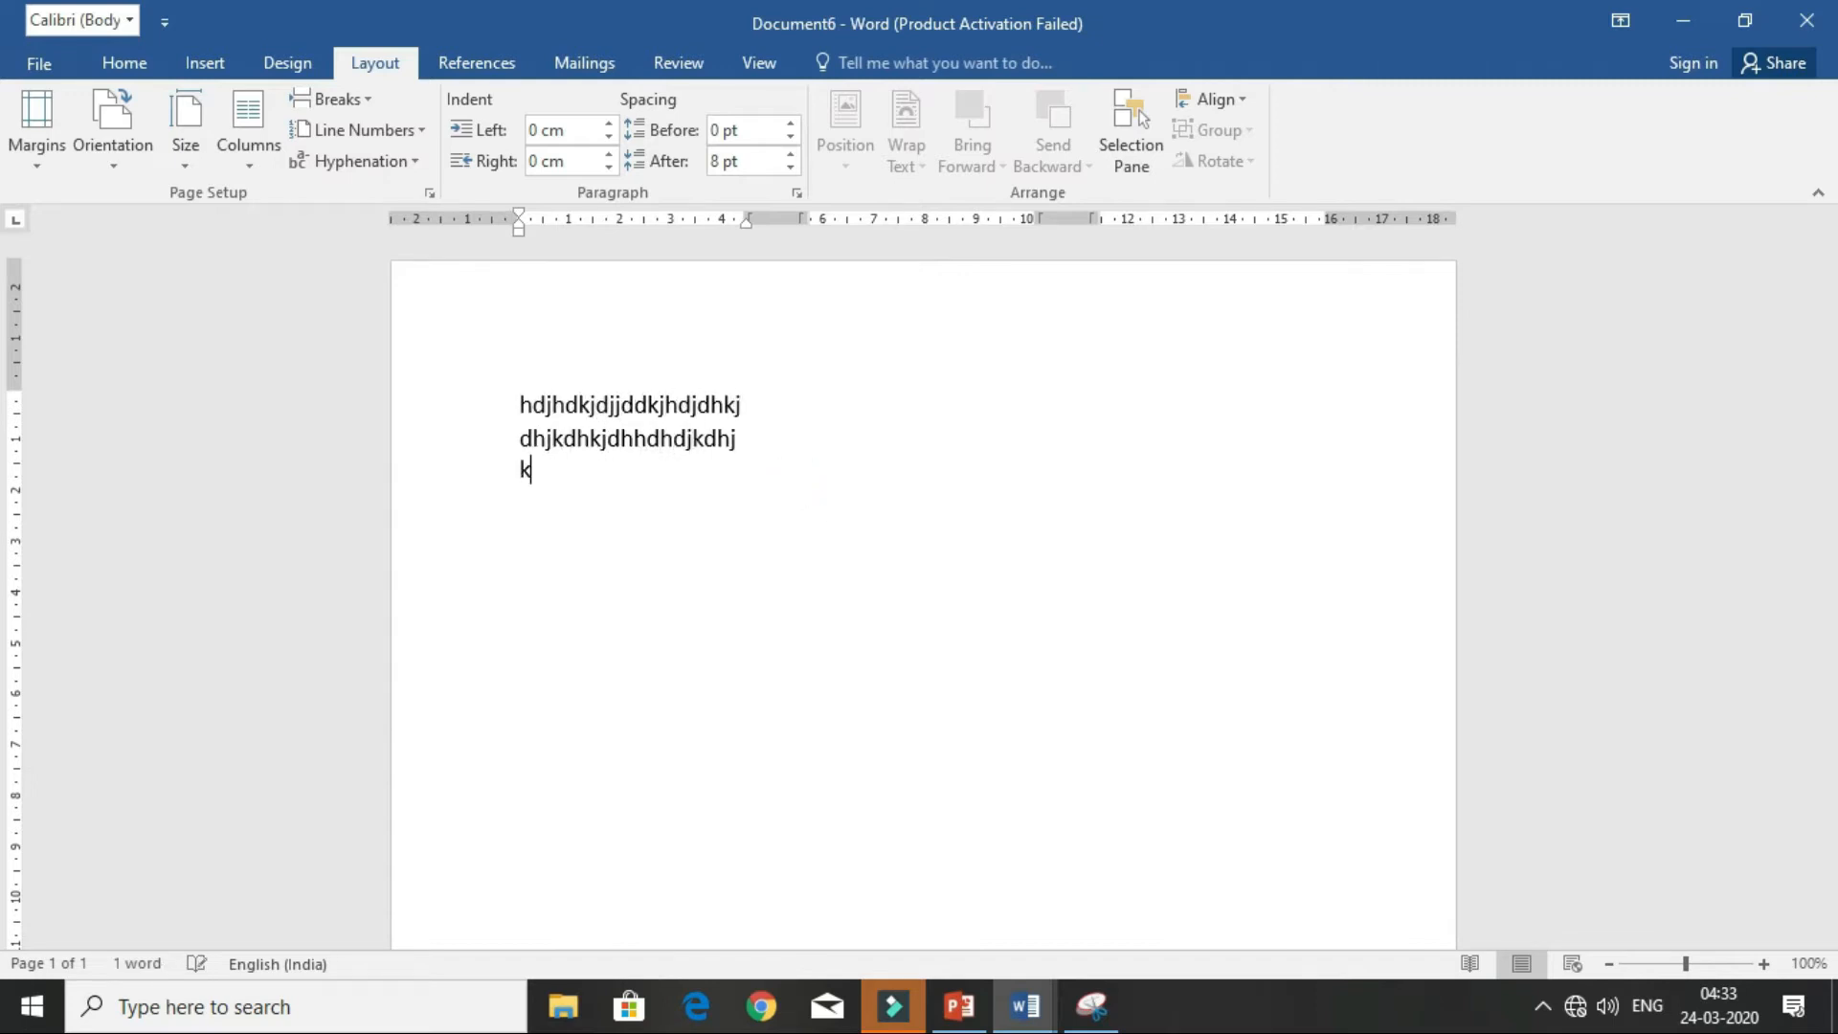
pyautogui.scroll(-10, 690, 766)
pyautogui.scroll(10, 690, 767)
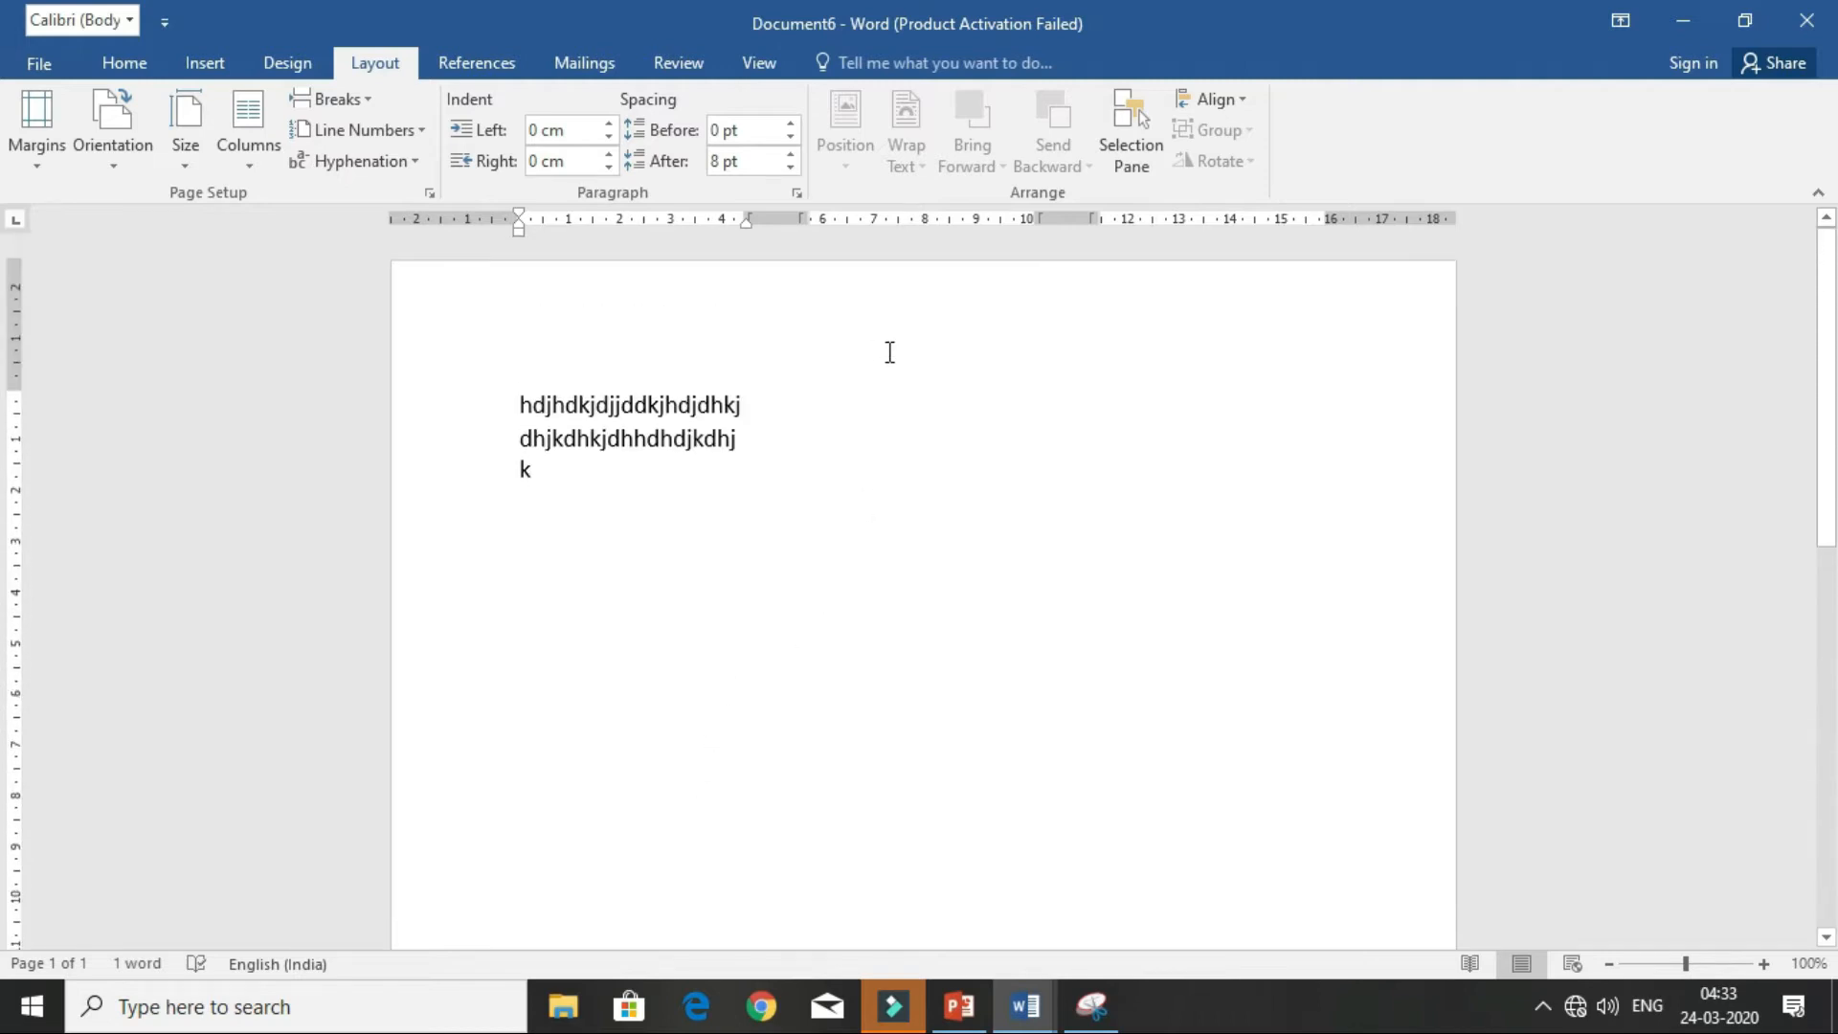
# - Insert a column break after the filler text and enter "coaching classes" in the second column
pyautogui.click(337, 100)
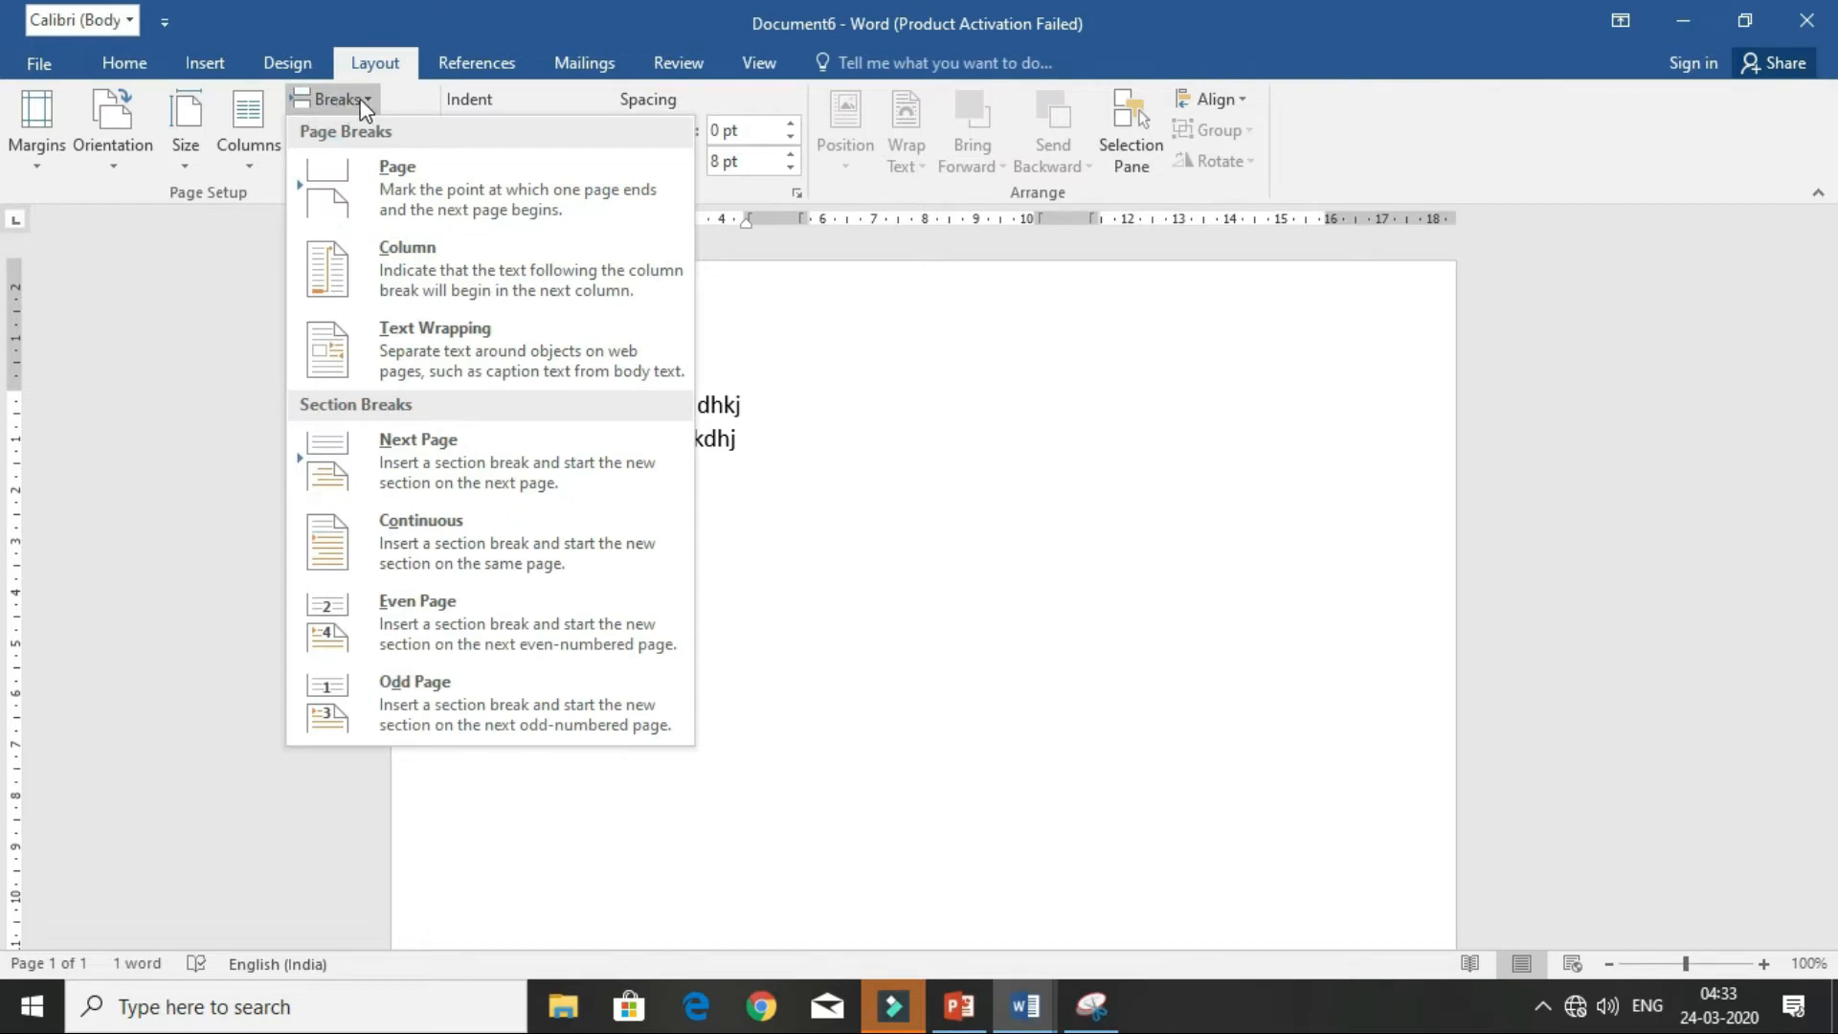
pyautogui.click(386, 271)
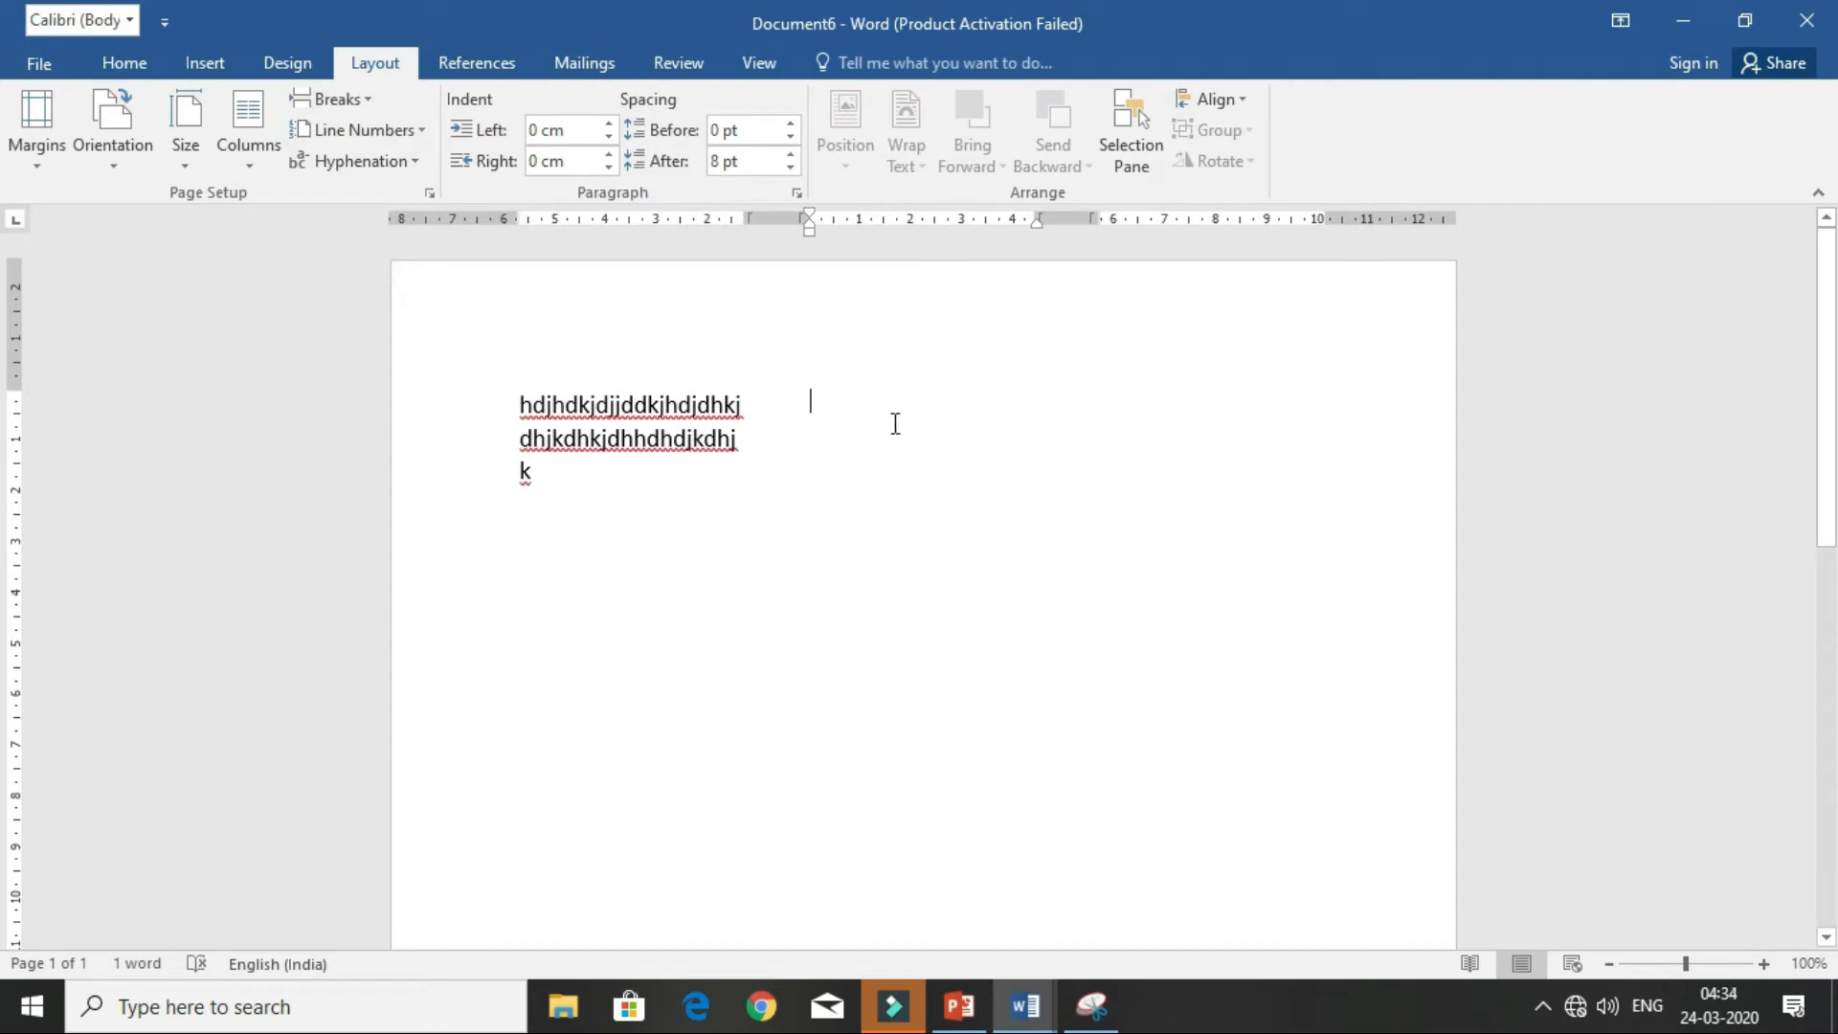
pyautogui.write('coaching classes')
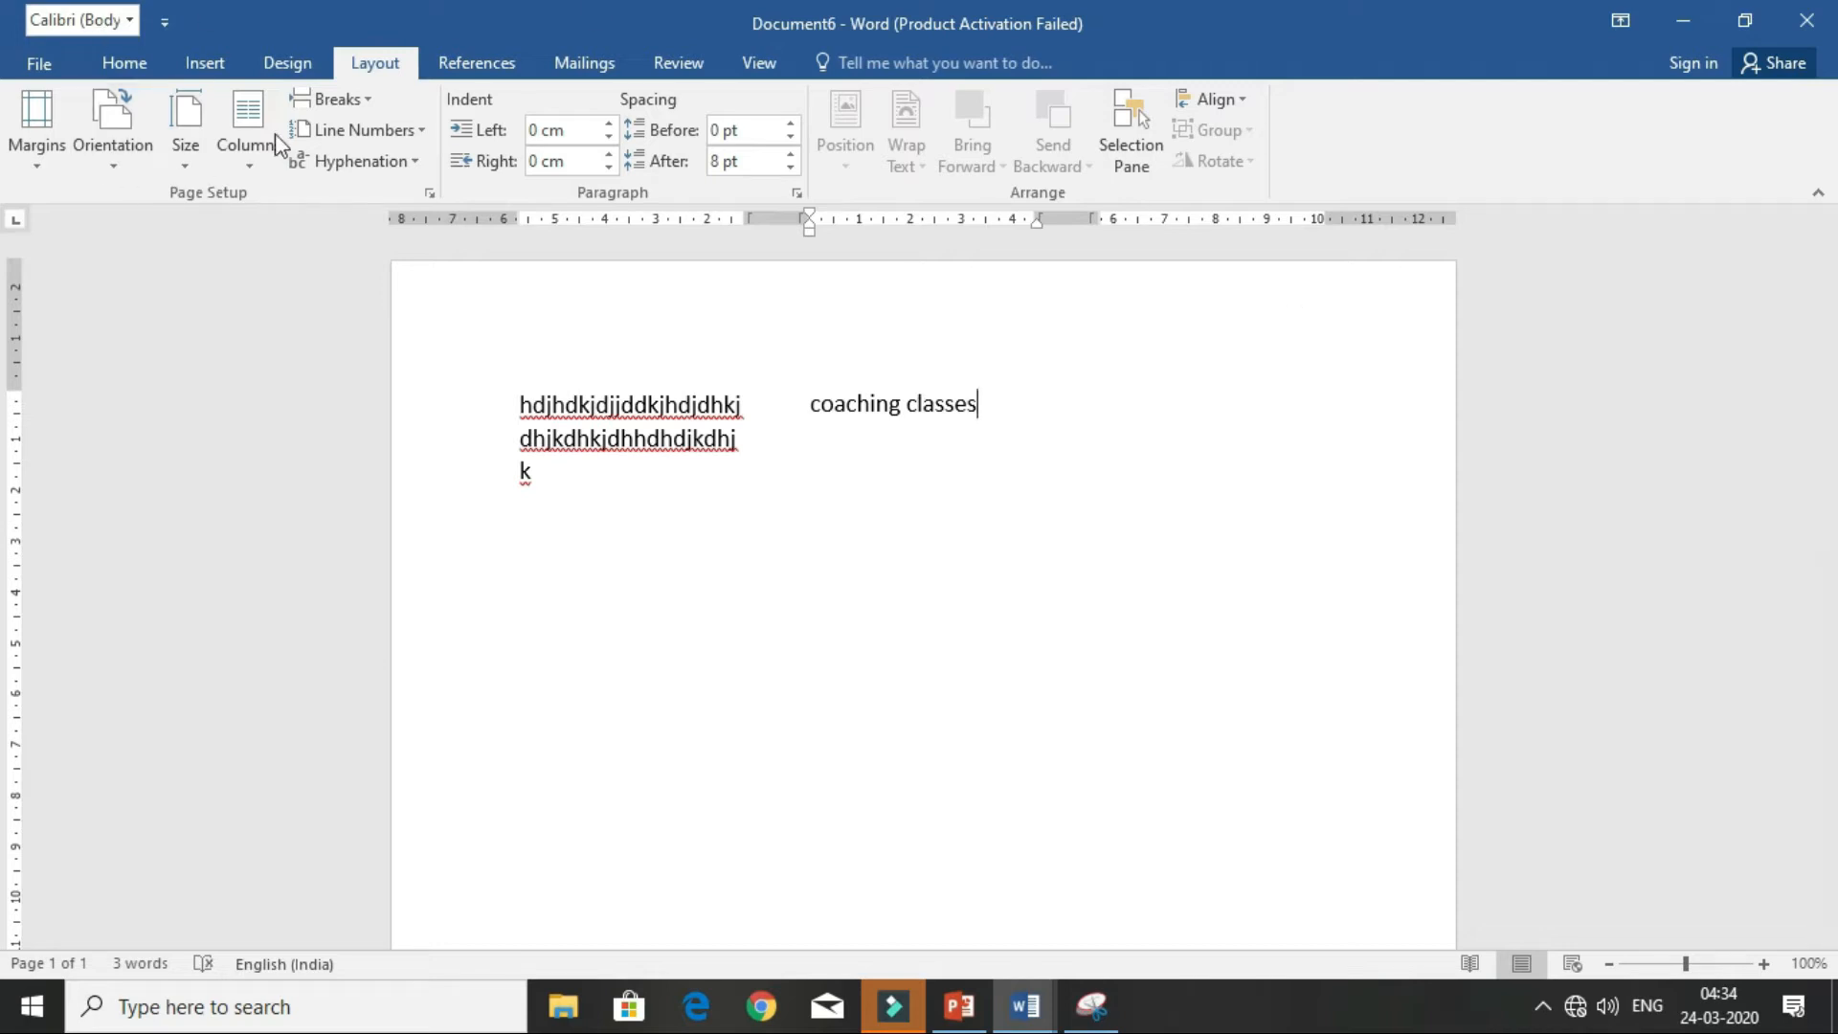
# - Insert a column break after "coaching classes" and enter "hhhh" in the third column
pyautogui.click(323, 105)
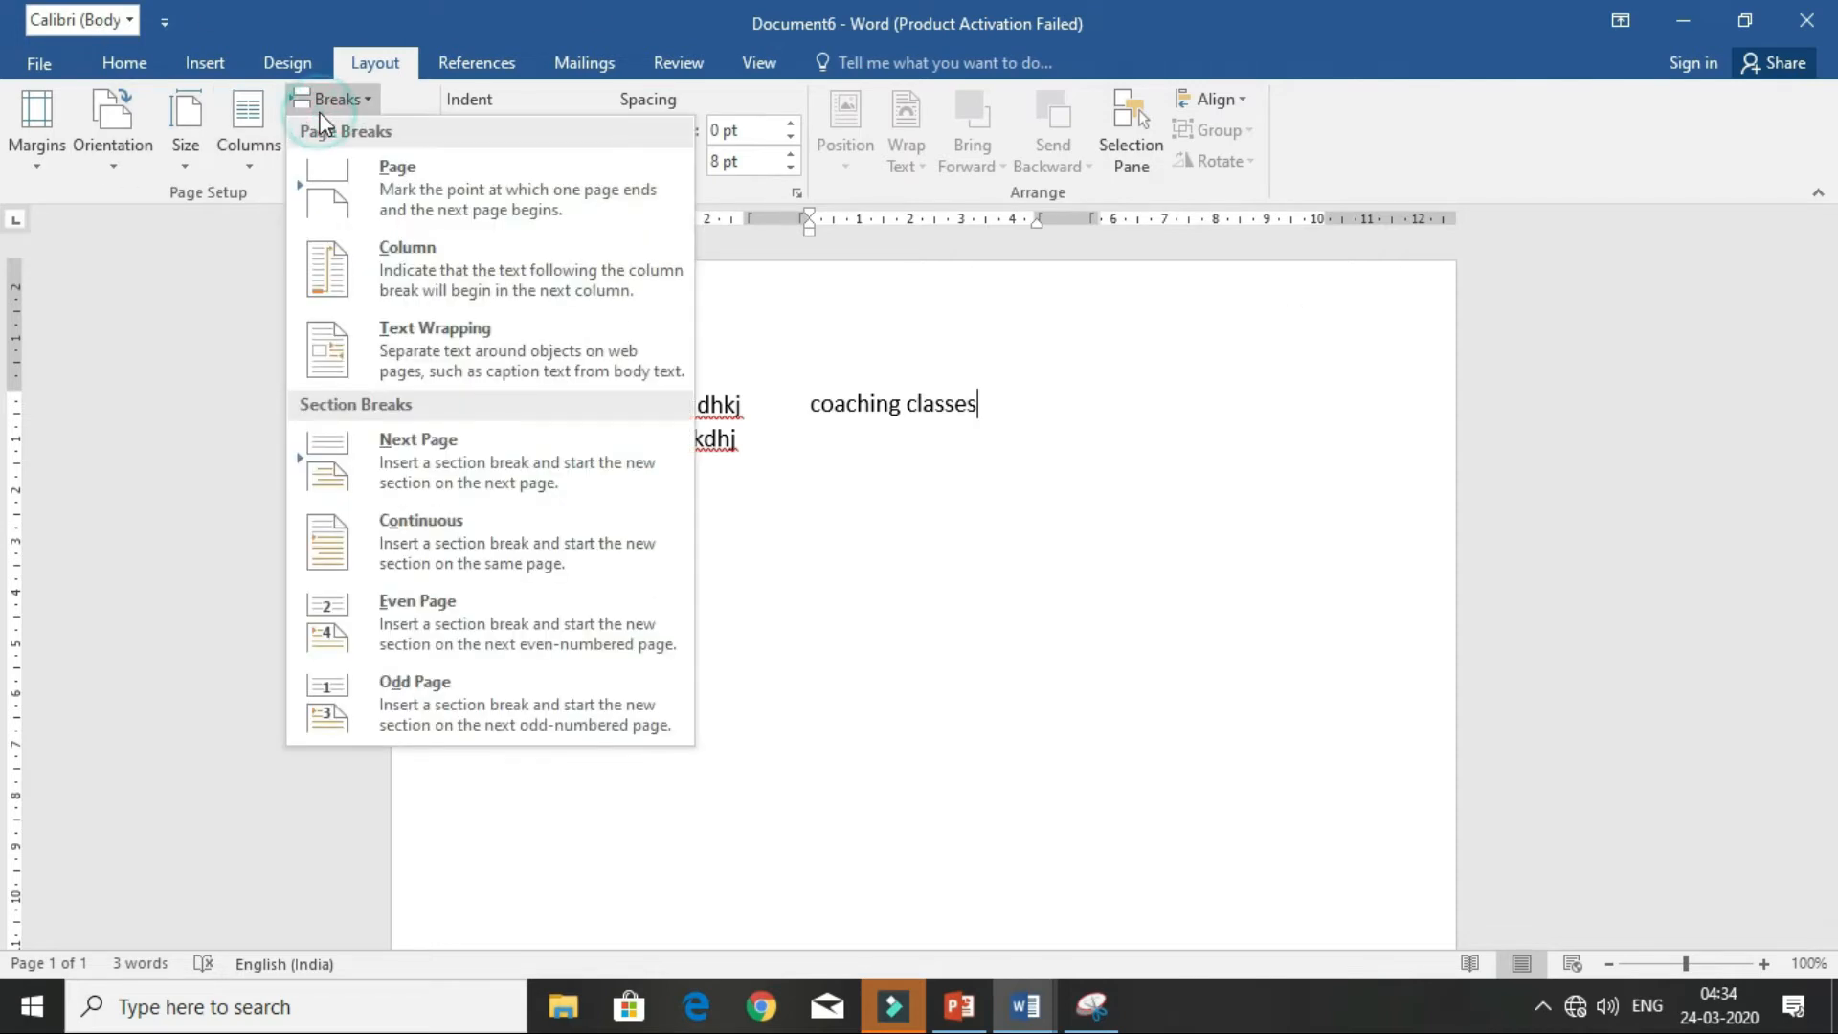
pyautogui.click(402, 287)
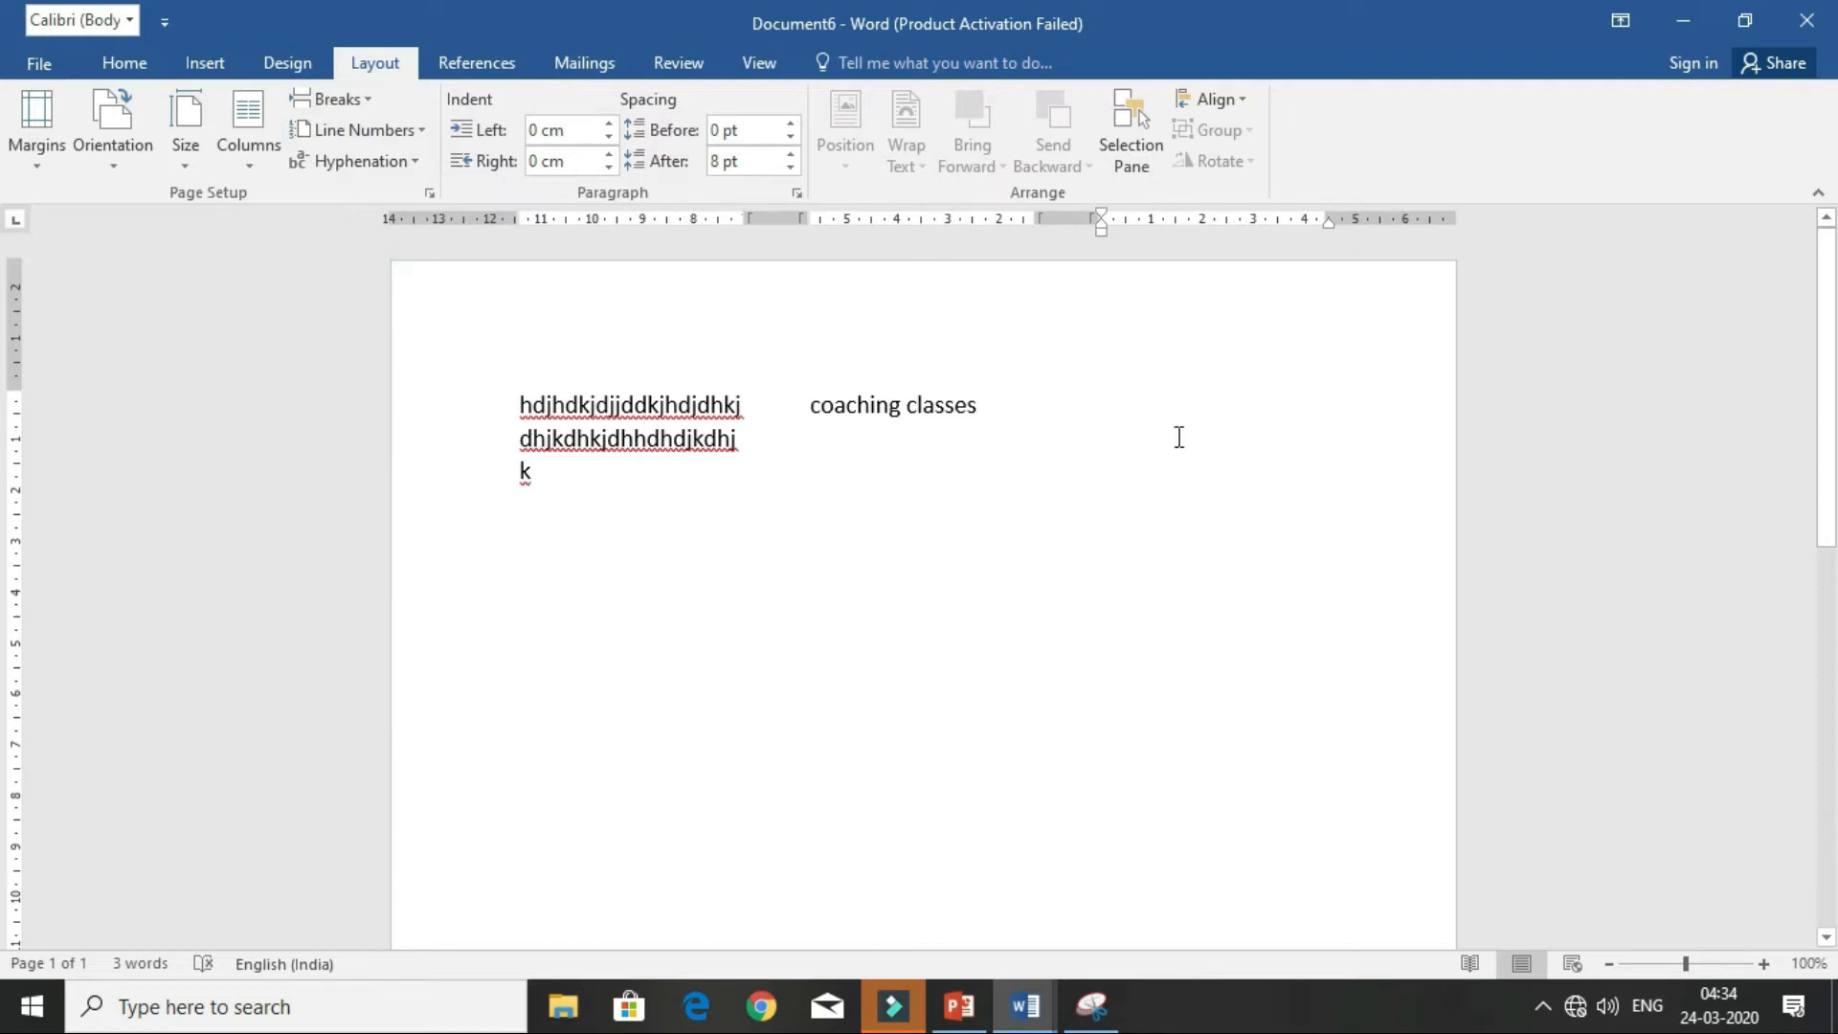
pyautogui.write('hhhh')
pyautogui.click(986, 398)
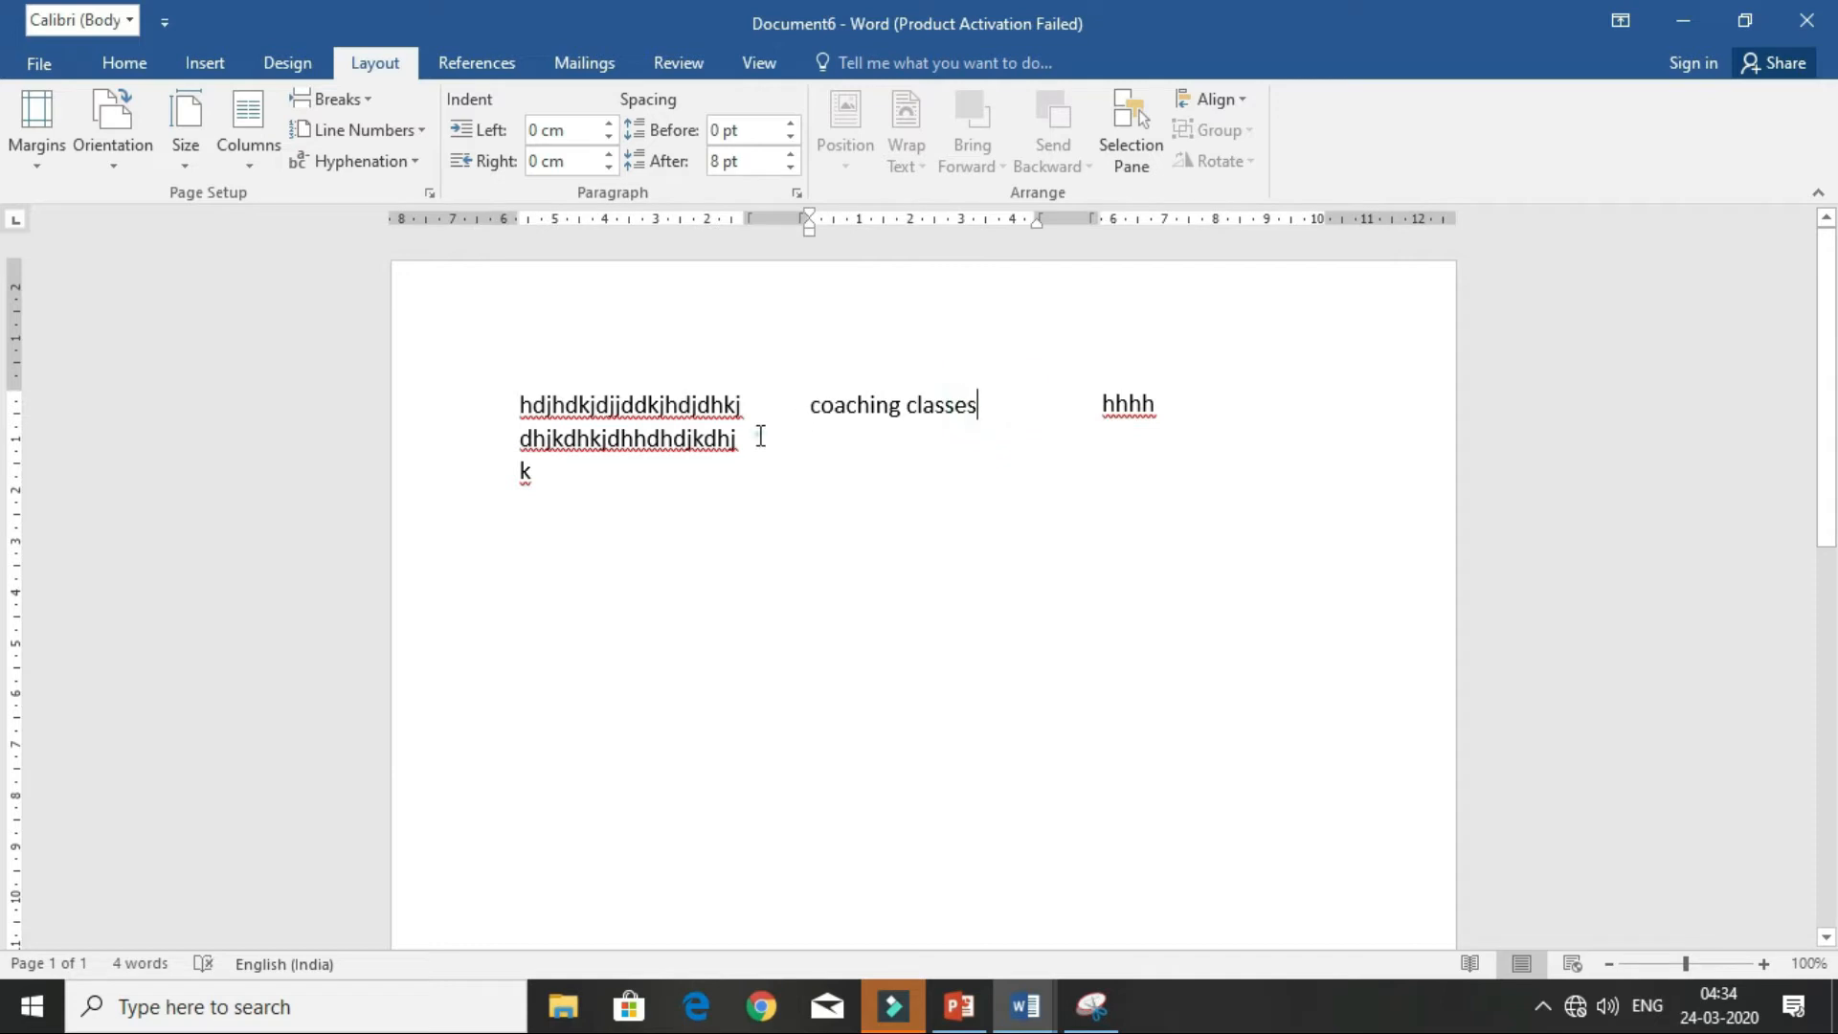
pyautogui.click(1001, 406)
pyautogui.click(1190, 418)
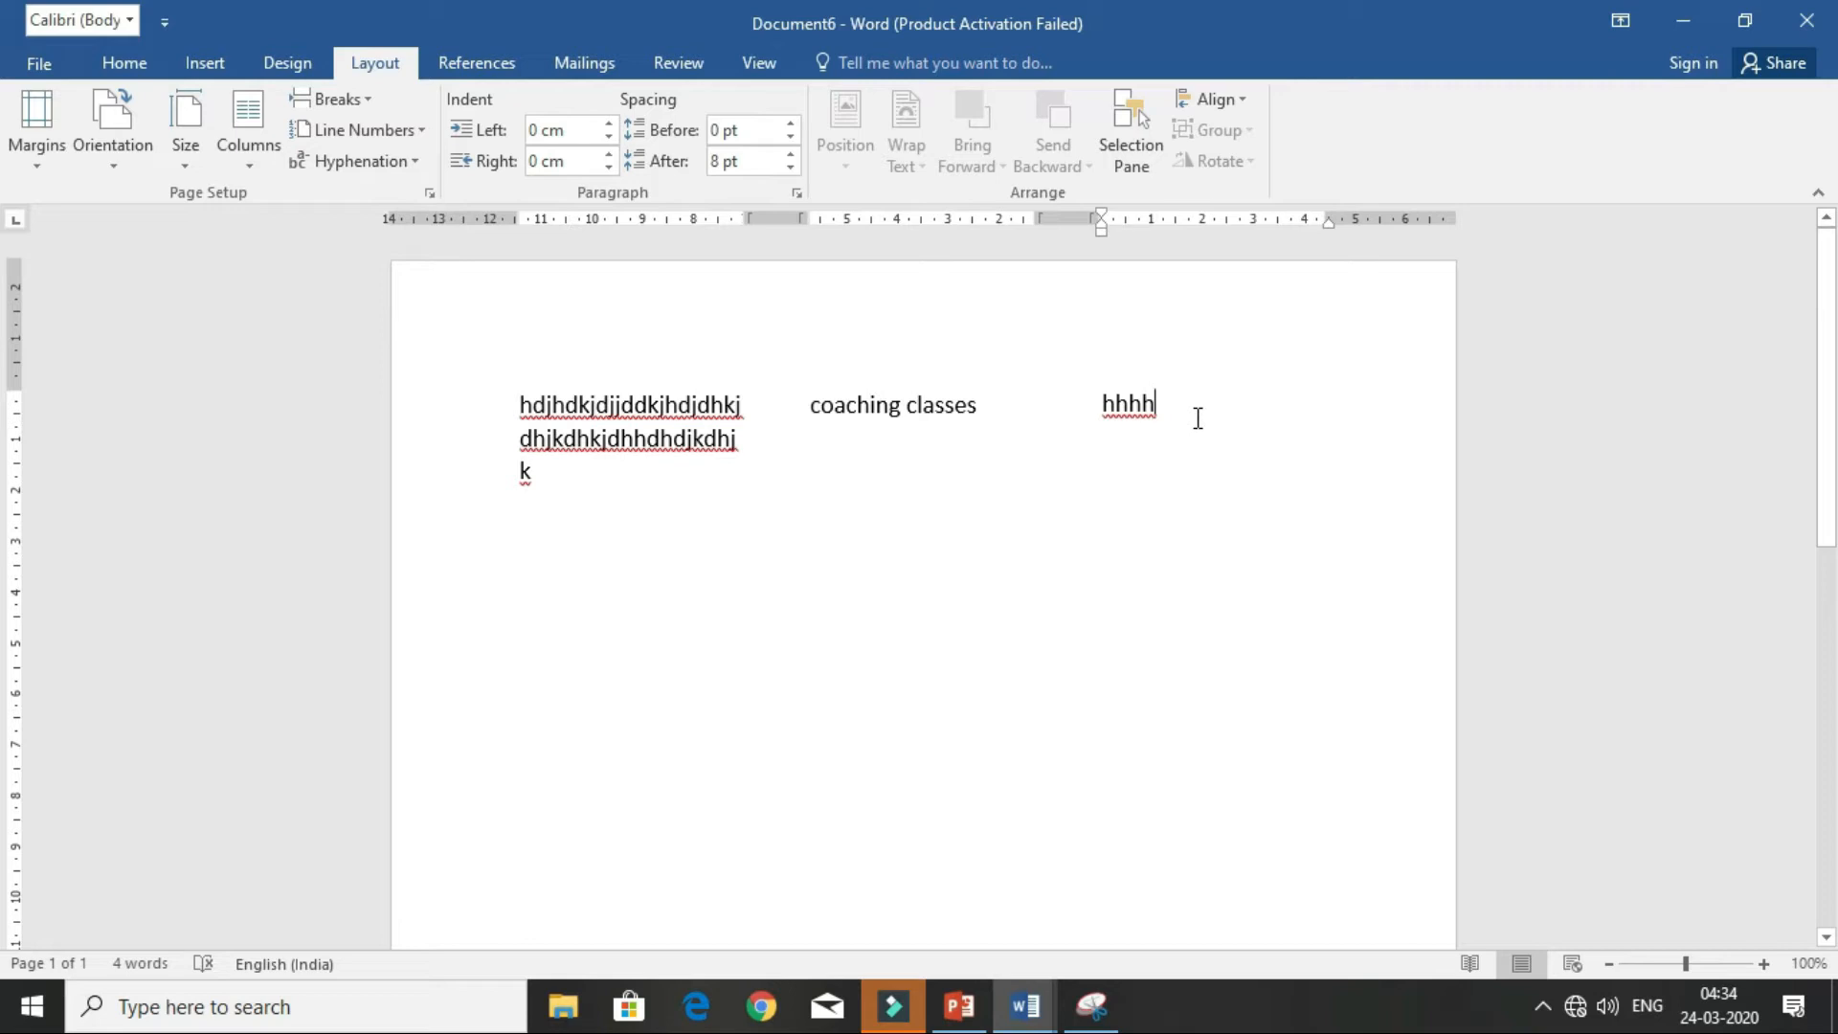
# - Switch to the open document Document9
pyautogui.click(368, 102)
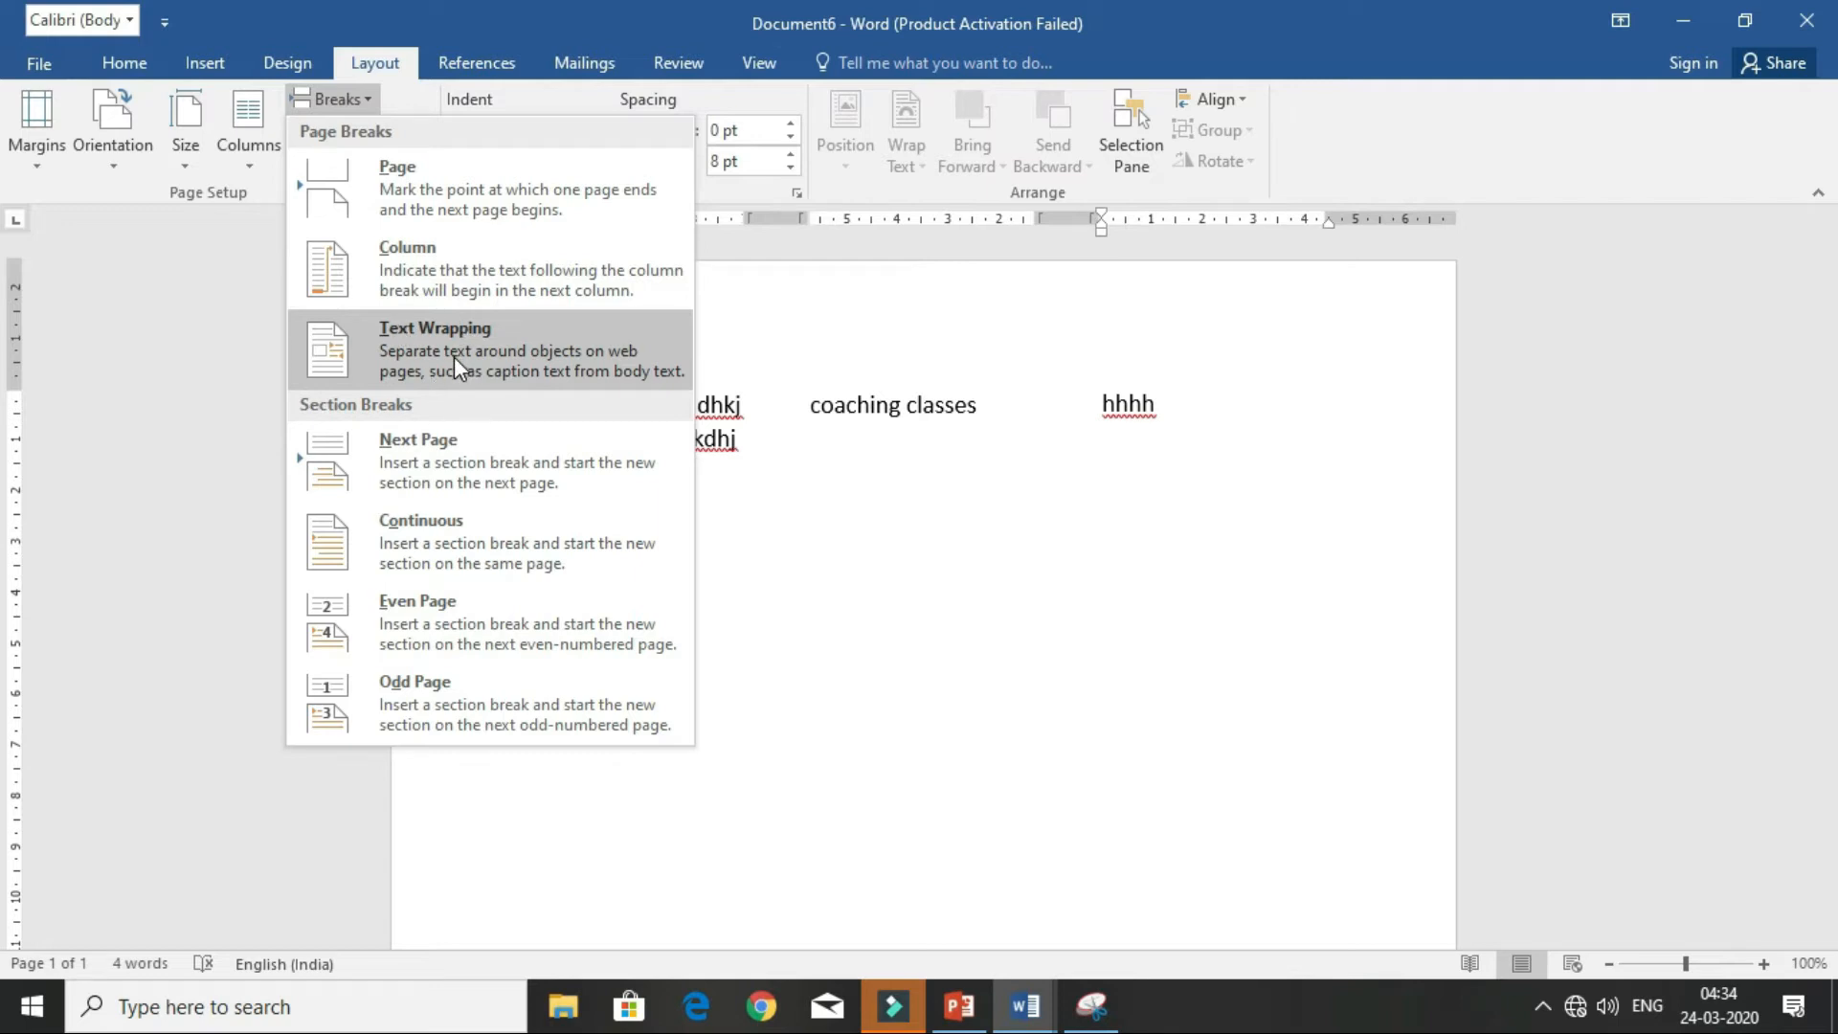
pyautogui.click(1021, 1017)
pyautogui.click(1170, 895)
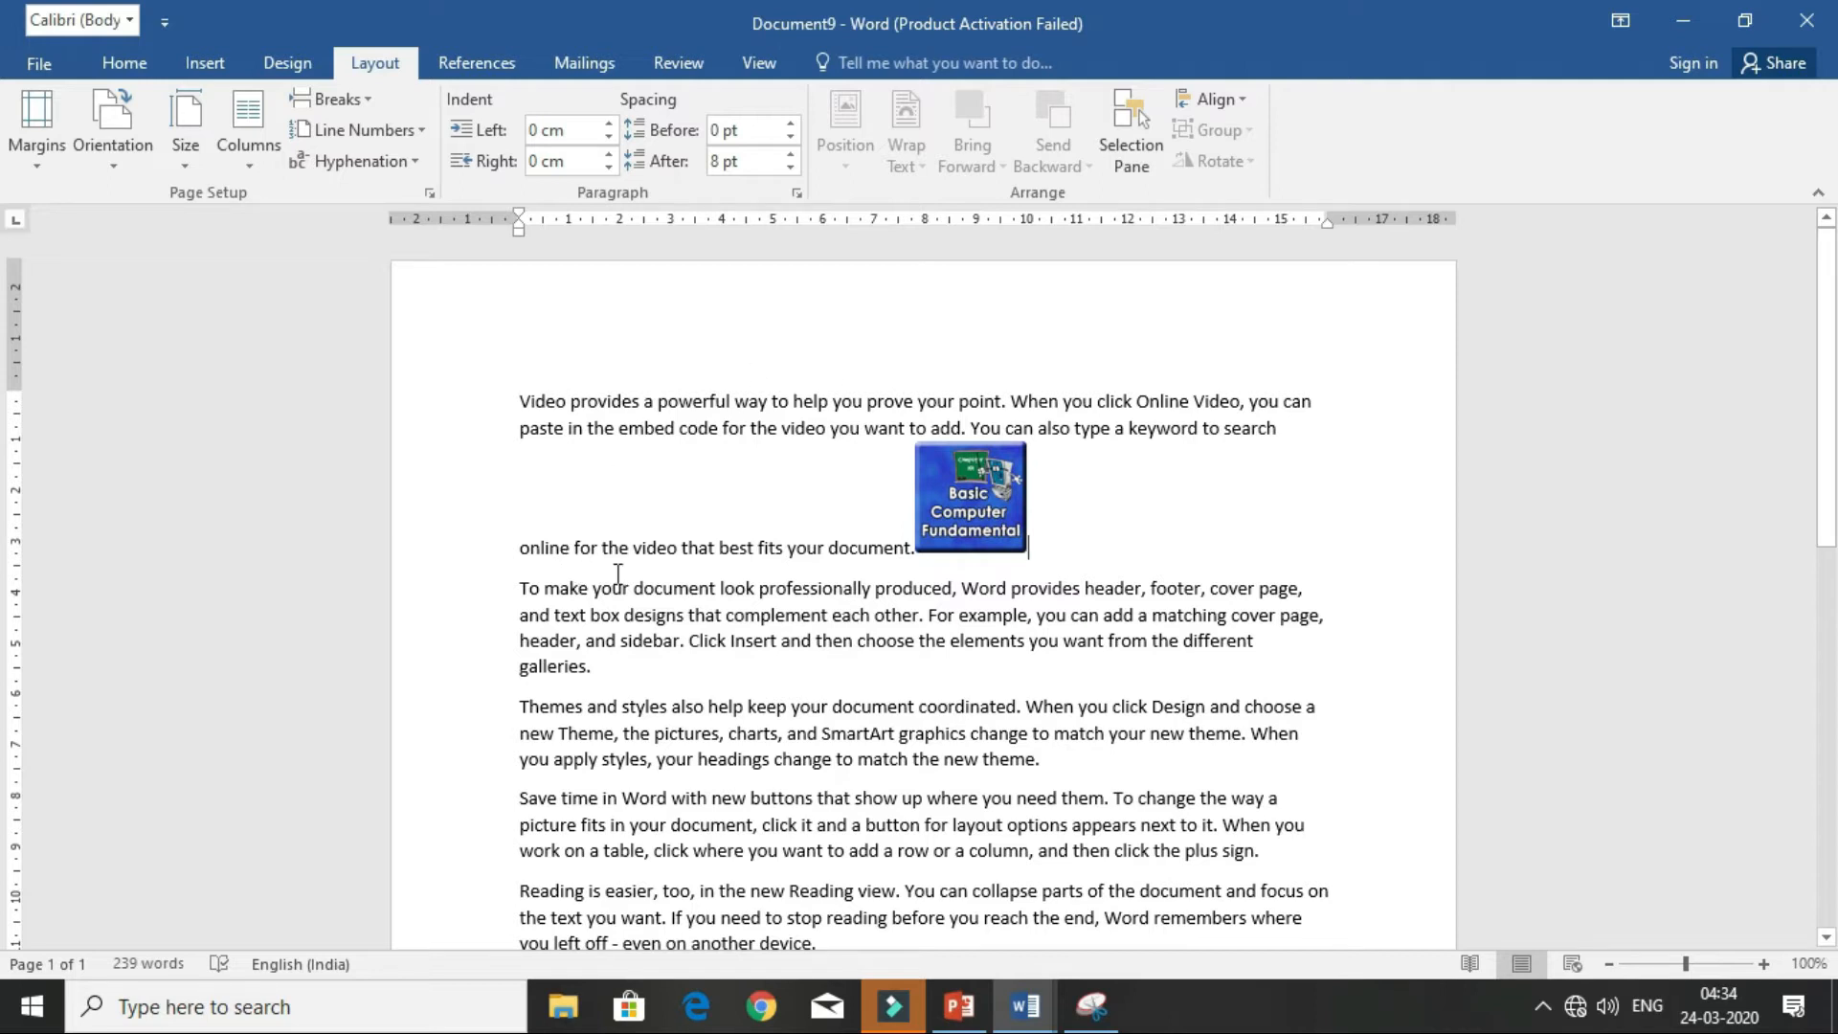
# - Insert a text wrapping break between the first paragraph's text and the Basic Computer Fundamental picture
pyautogui.click(941, 514)
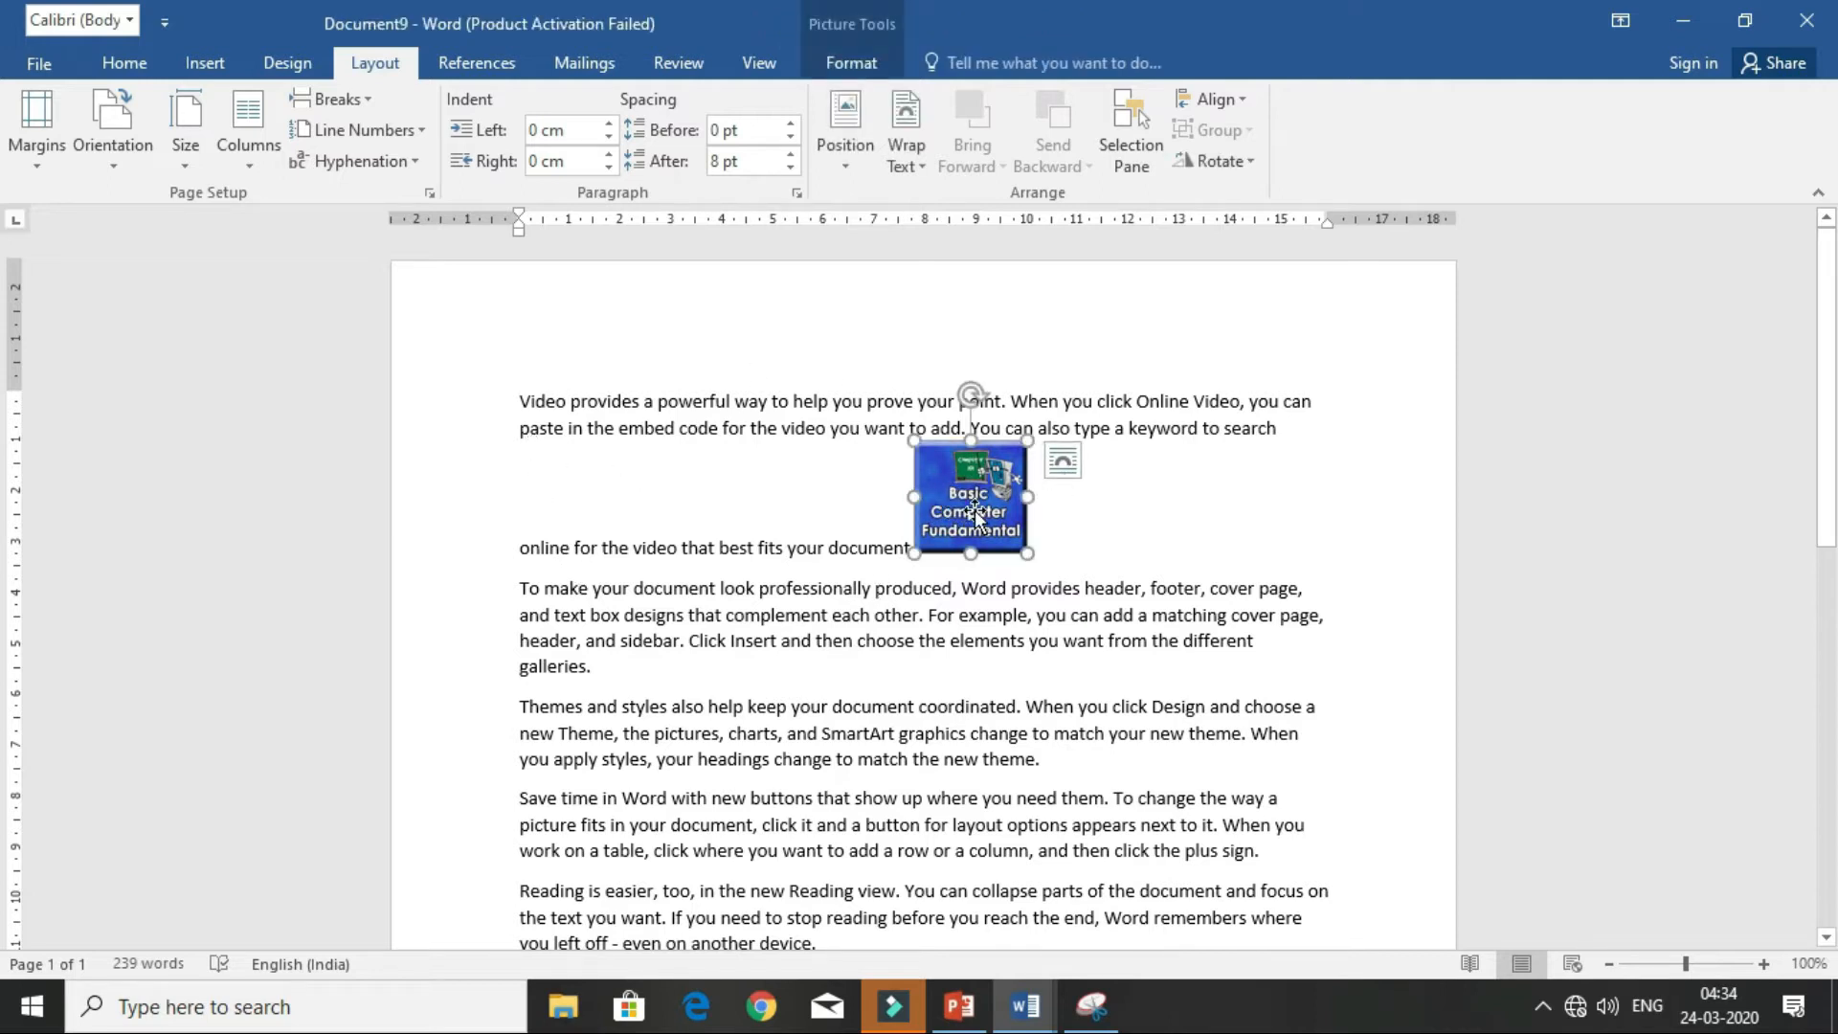
pyautogui.moveTo(518, 402); pyautogui.dragTo(951, 524)
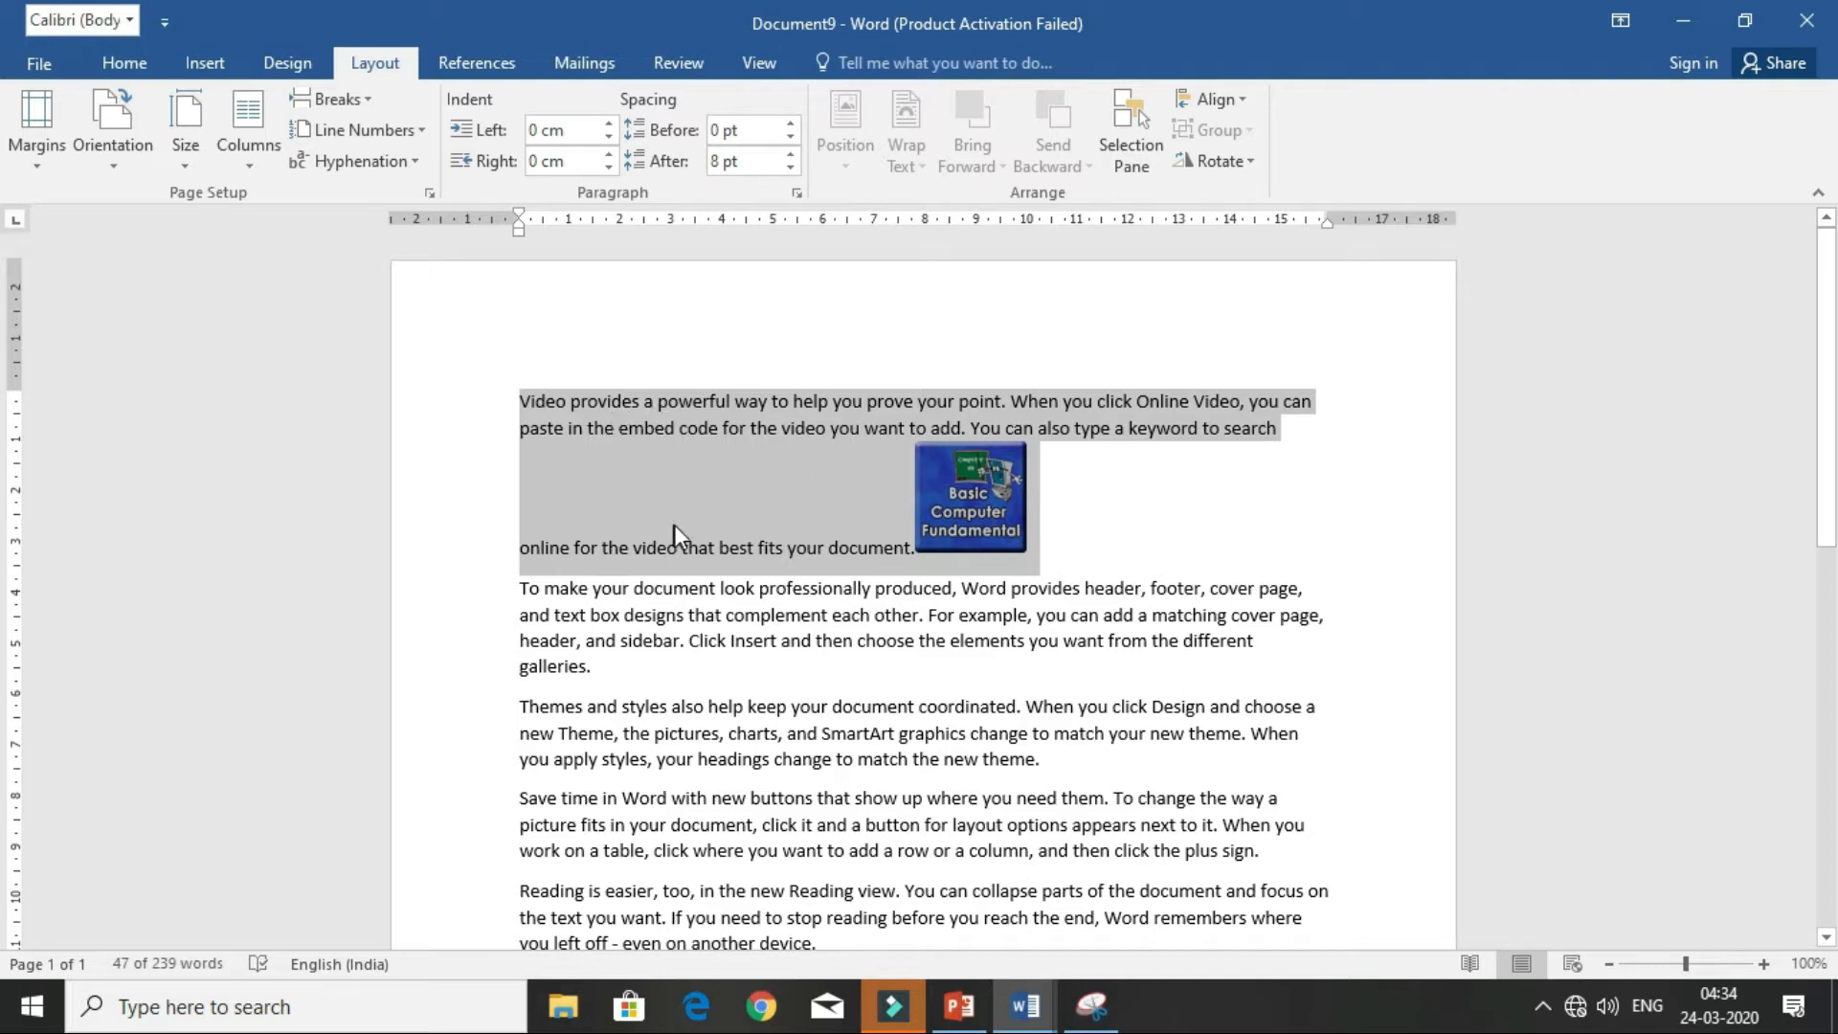
pyautogui.click(728, 507)
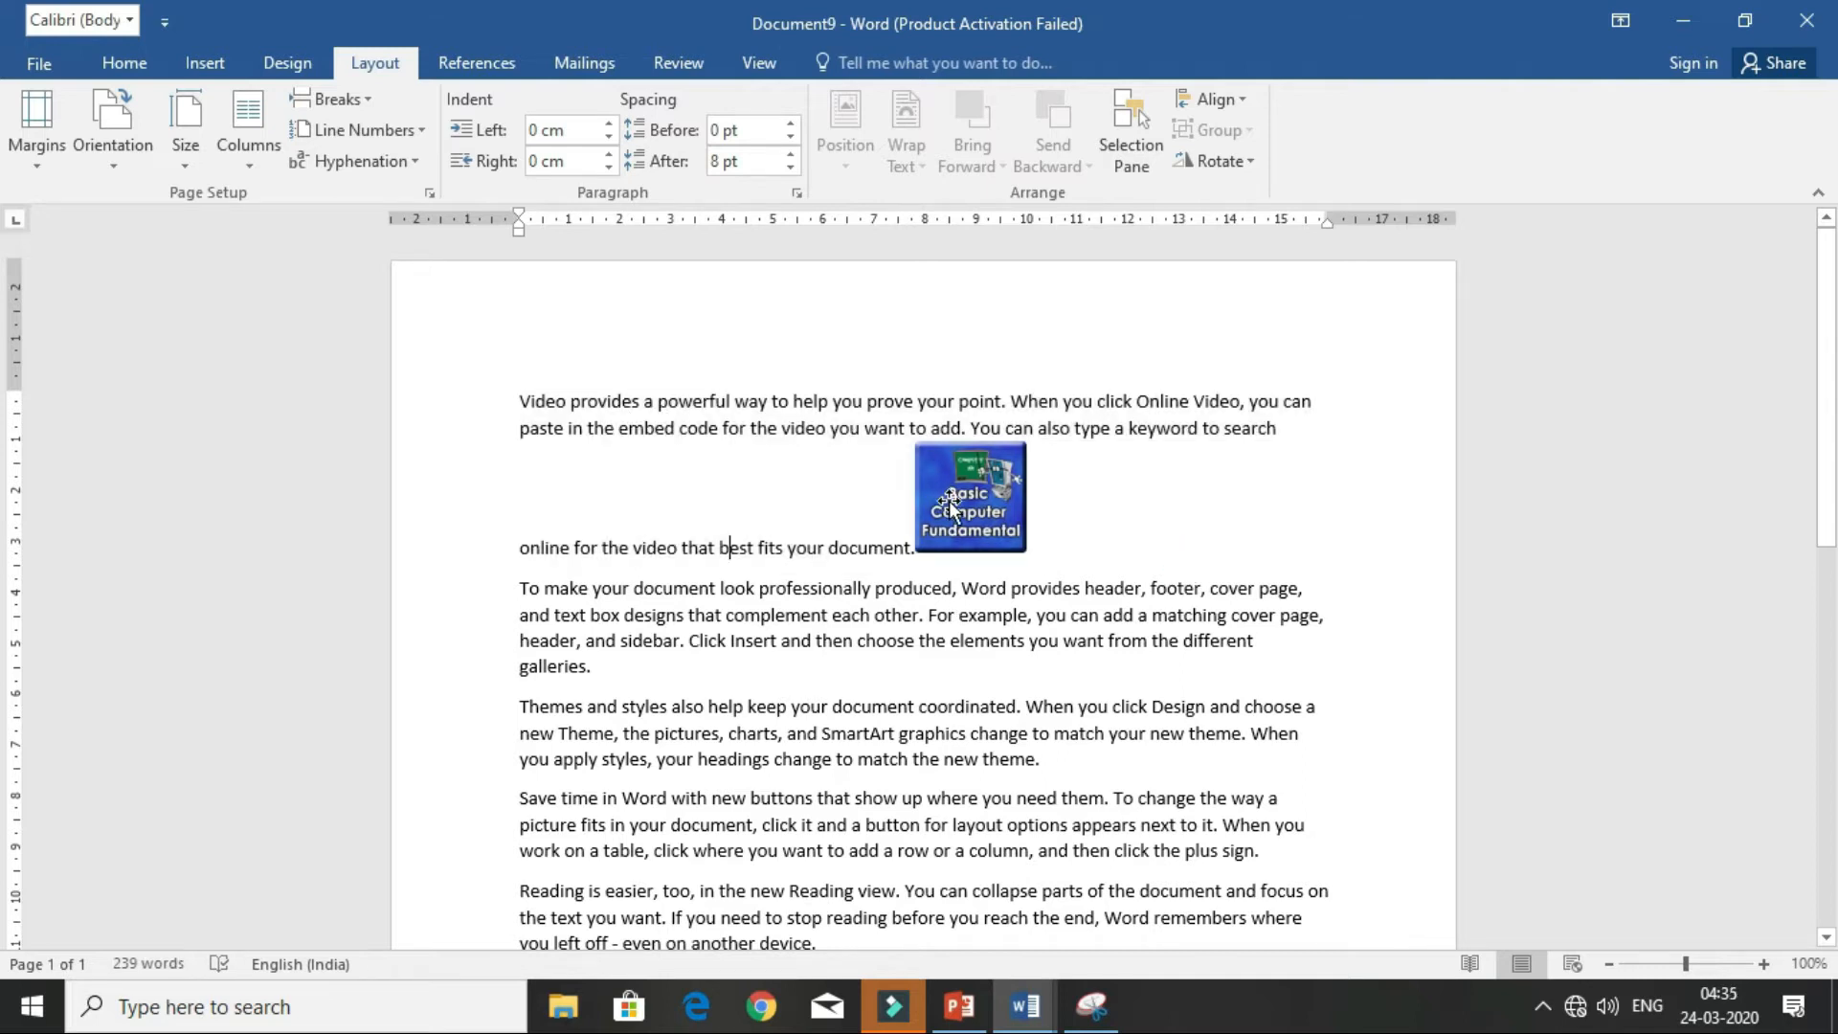
pyautogui.click(961, 502)
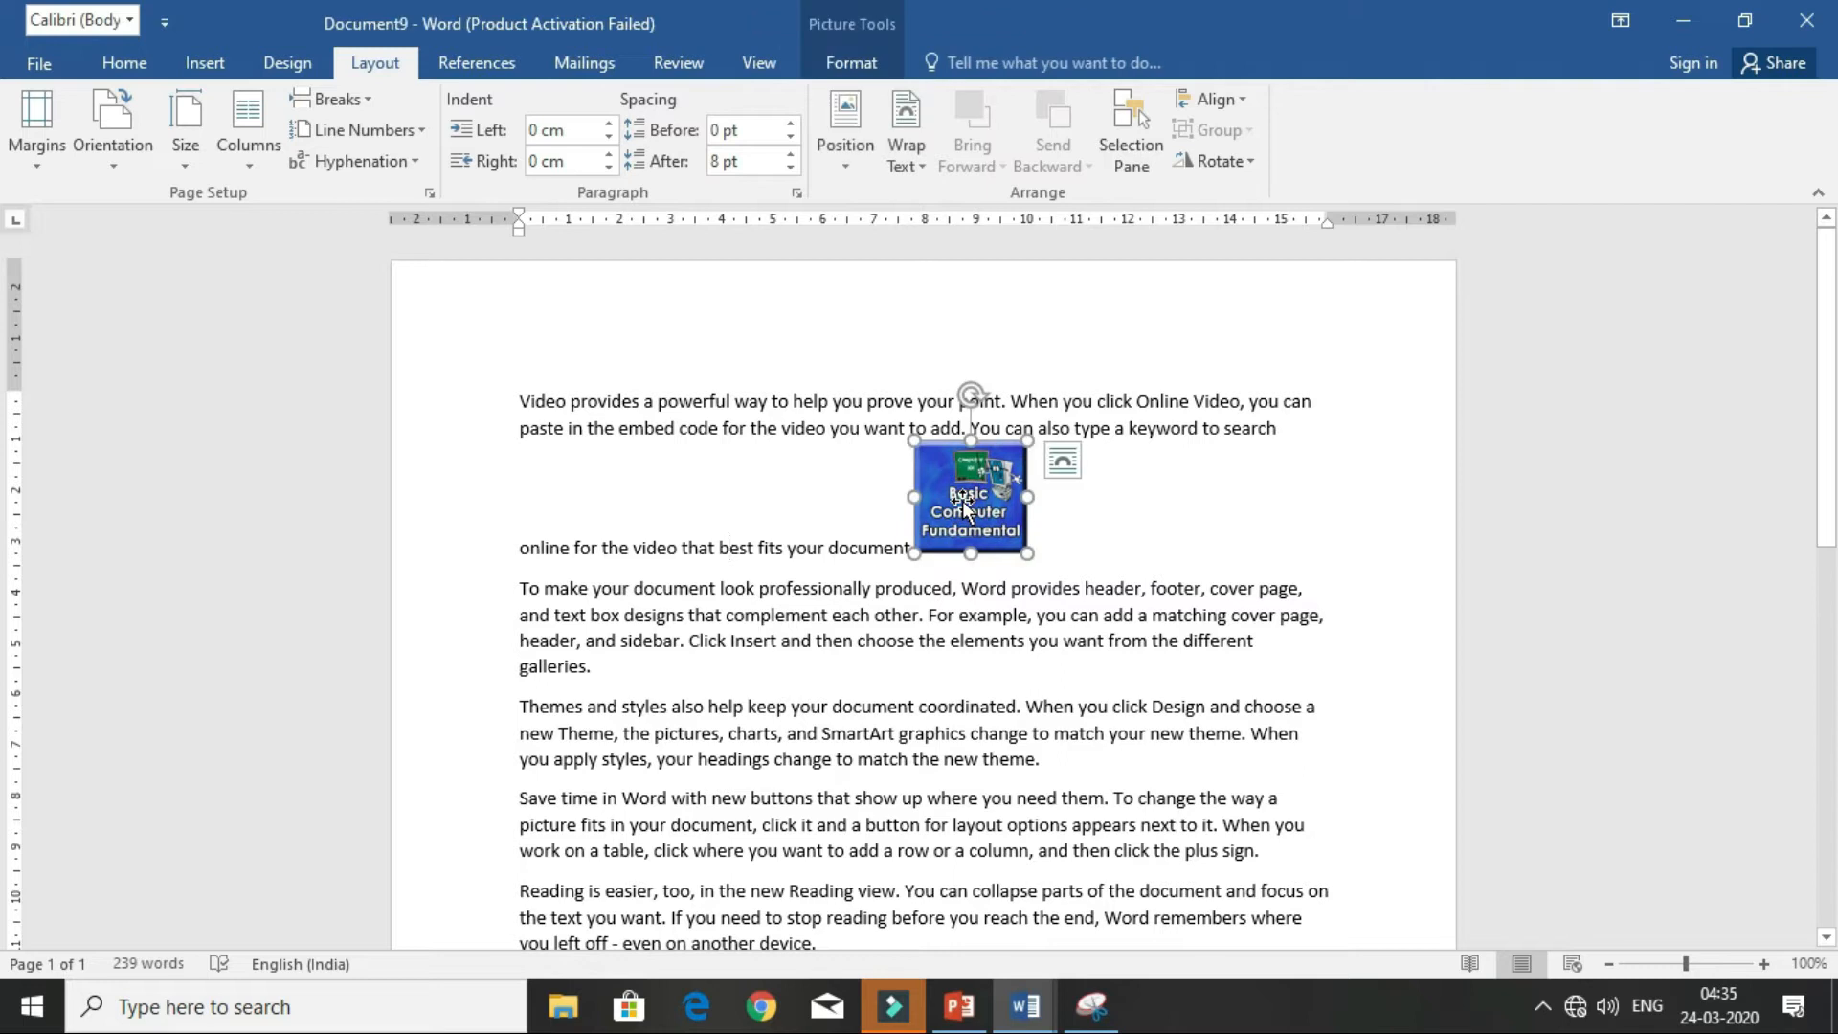
pyautogui.click(357, 101)
pyautogui.click(405, 326)
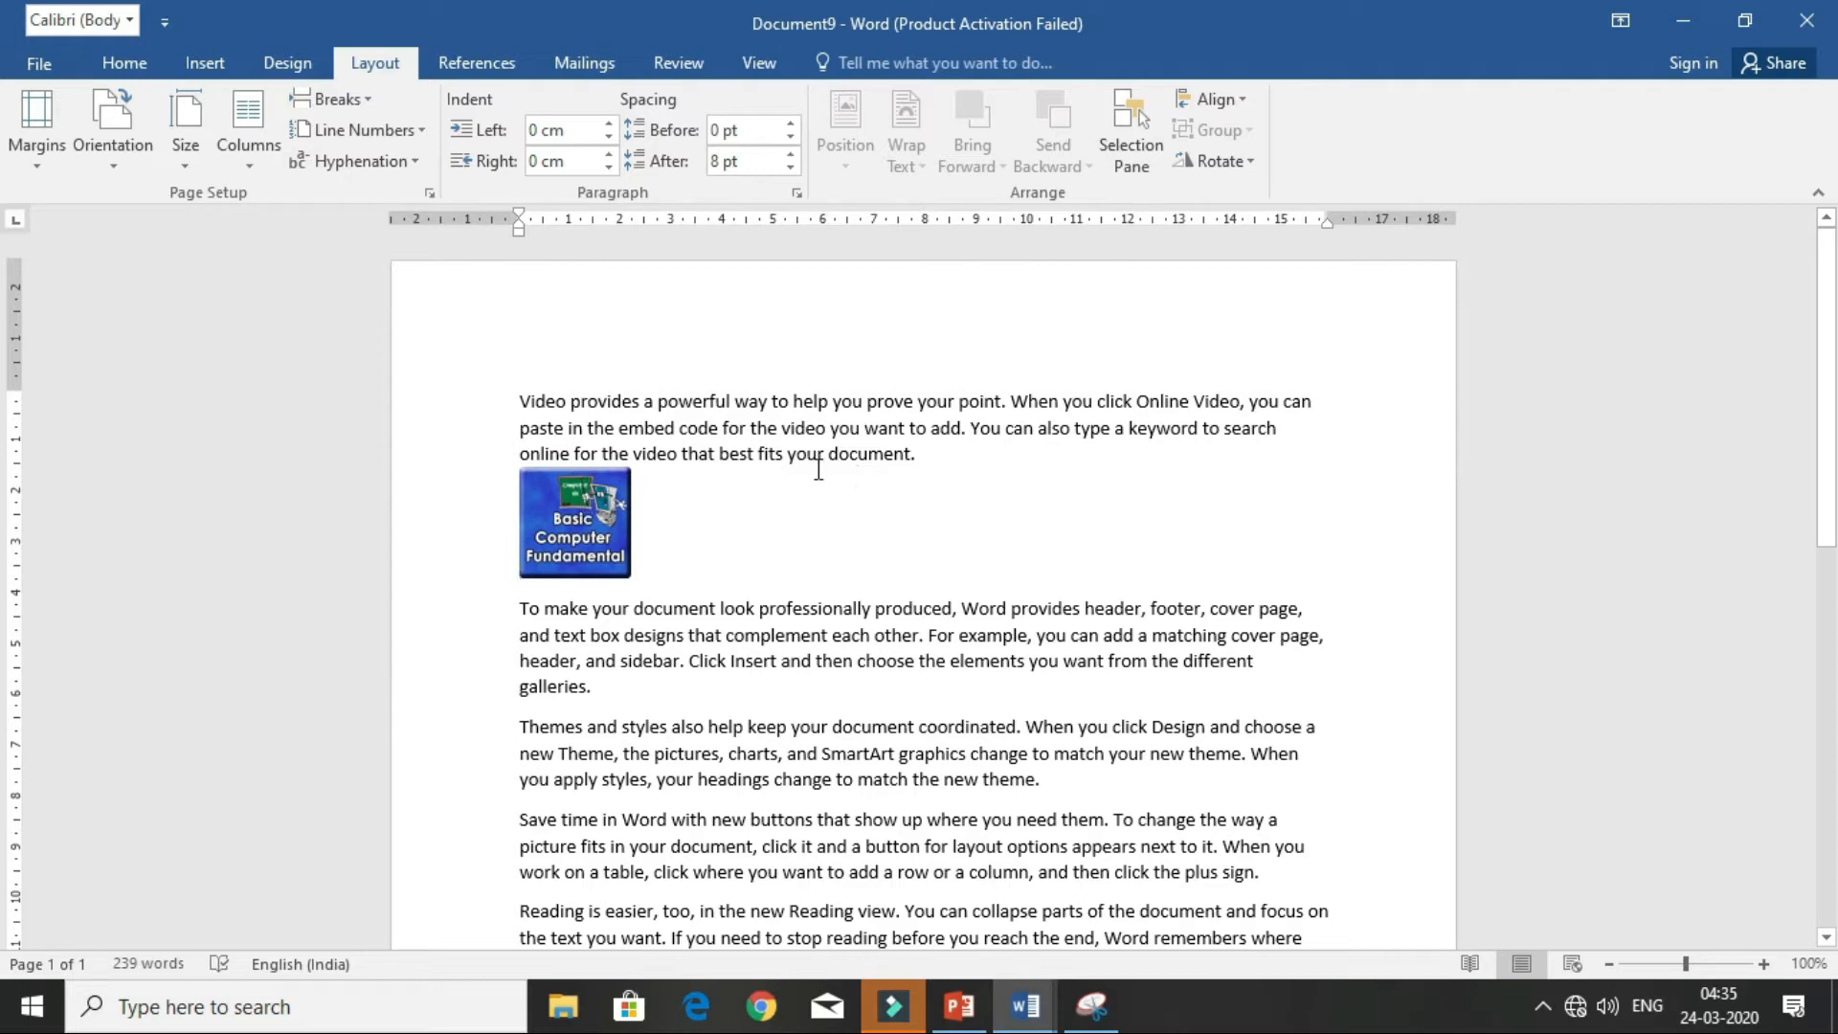
pyautogui.click(542, 522)
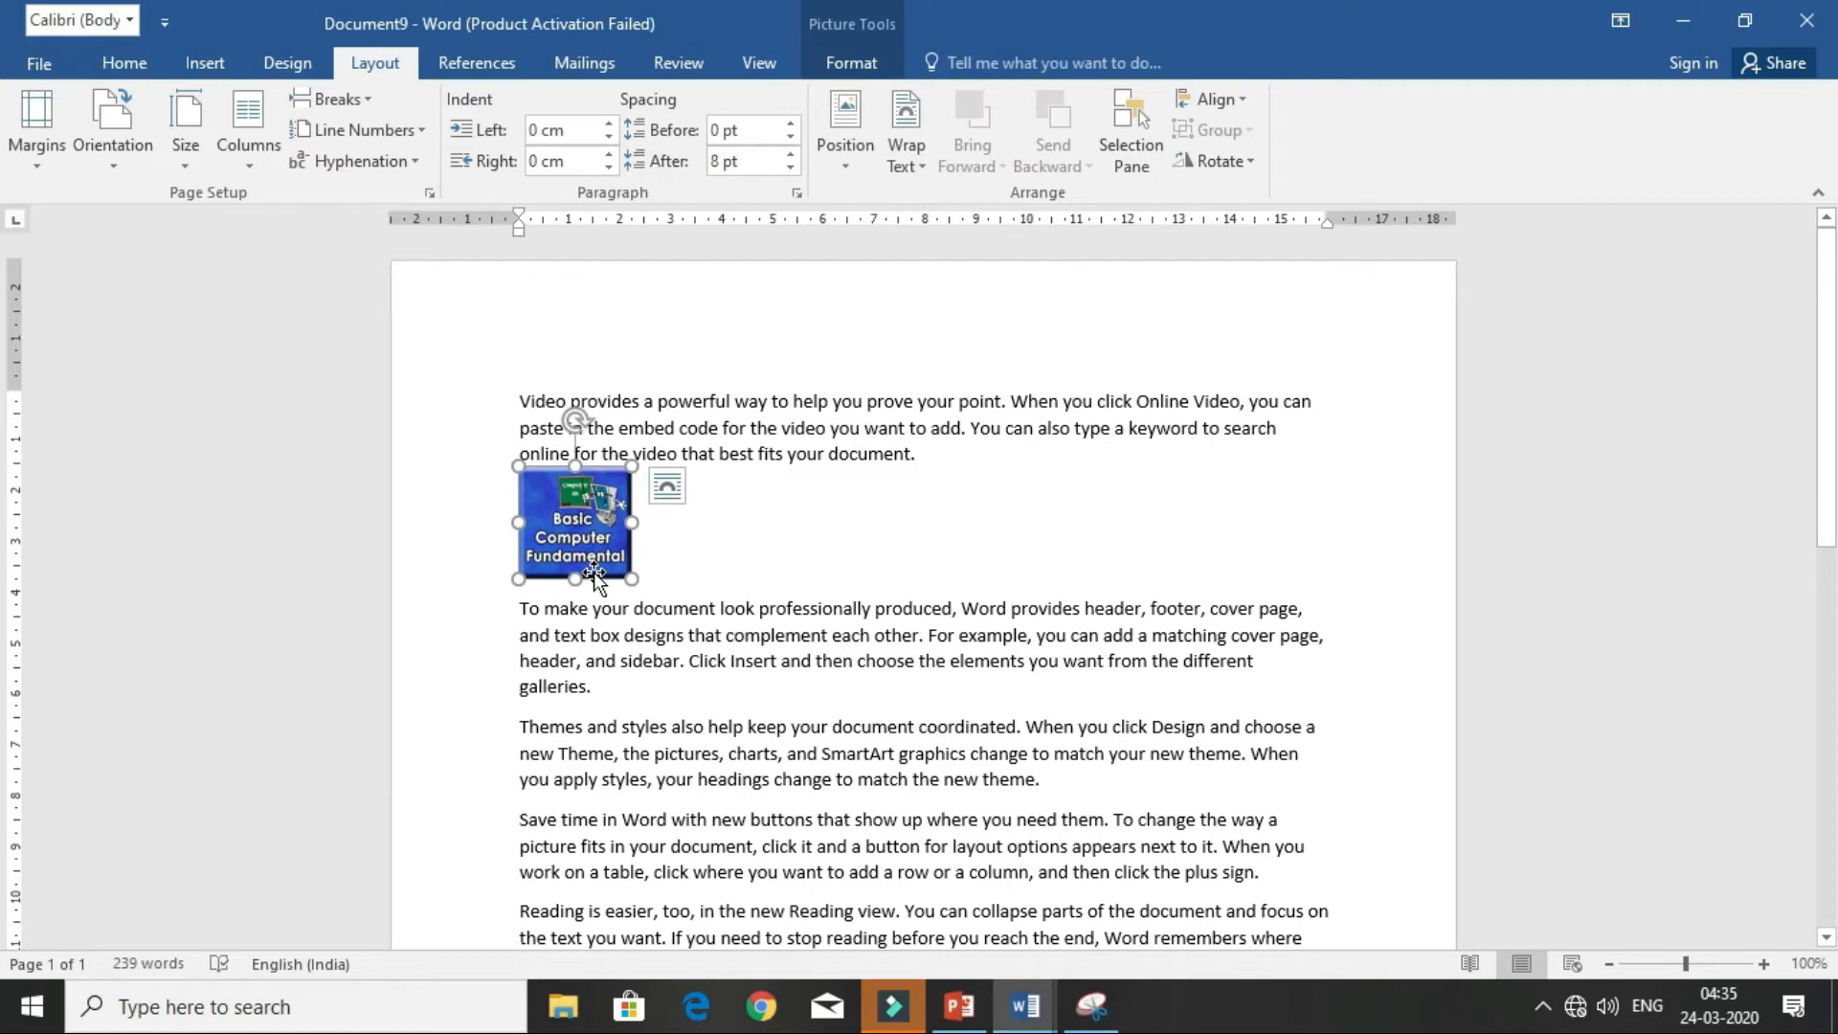
pyautogui.click(370, 104)
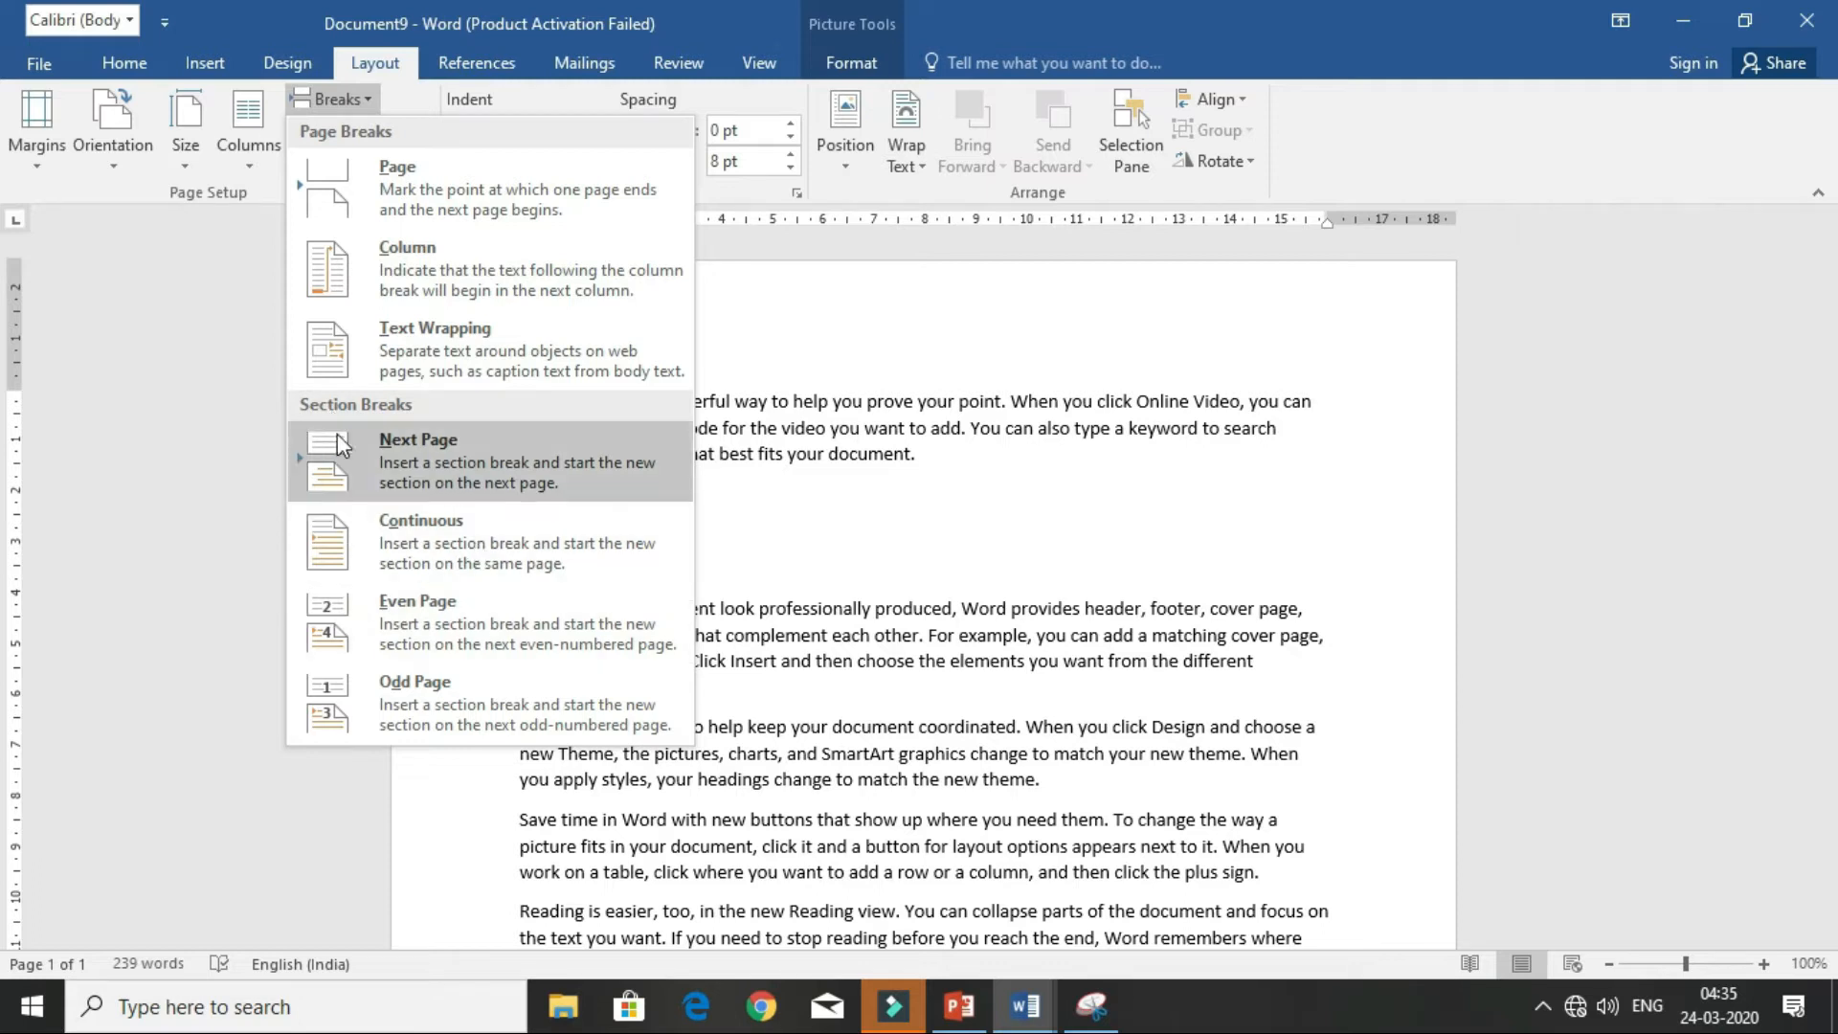
pyautogui.click(1059, 617)
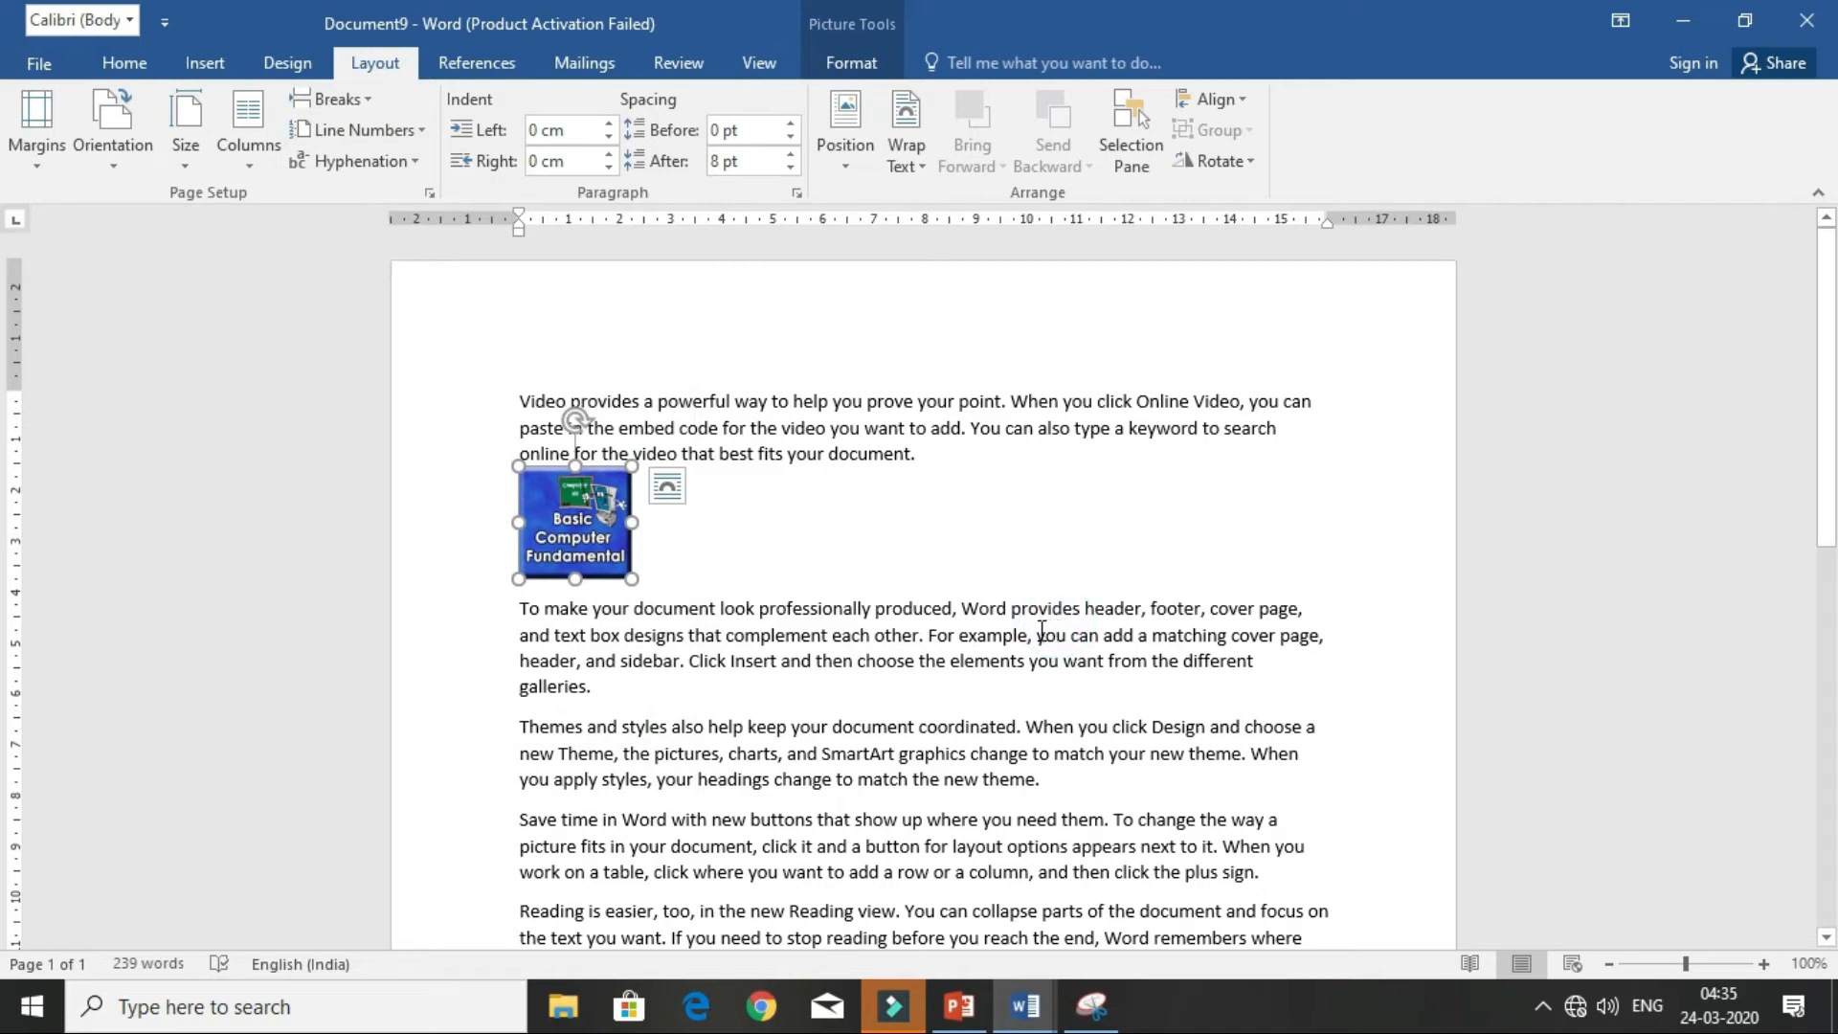
pyautogui.click(335, 100)
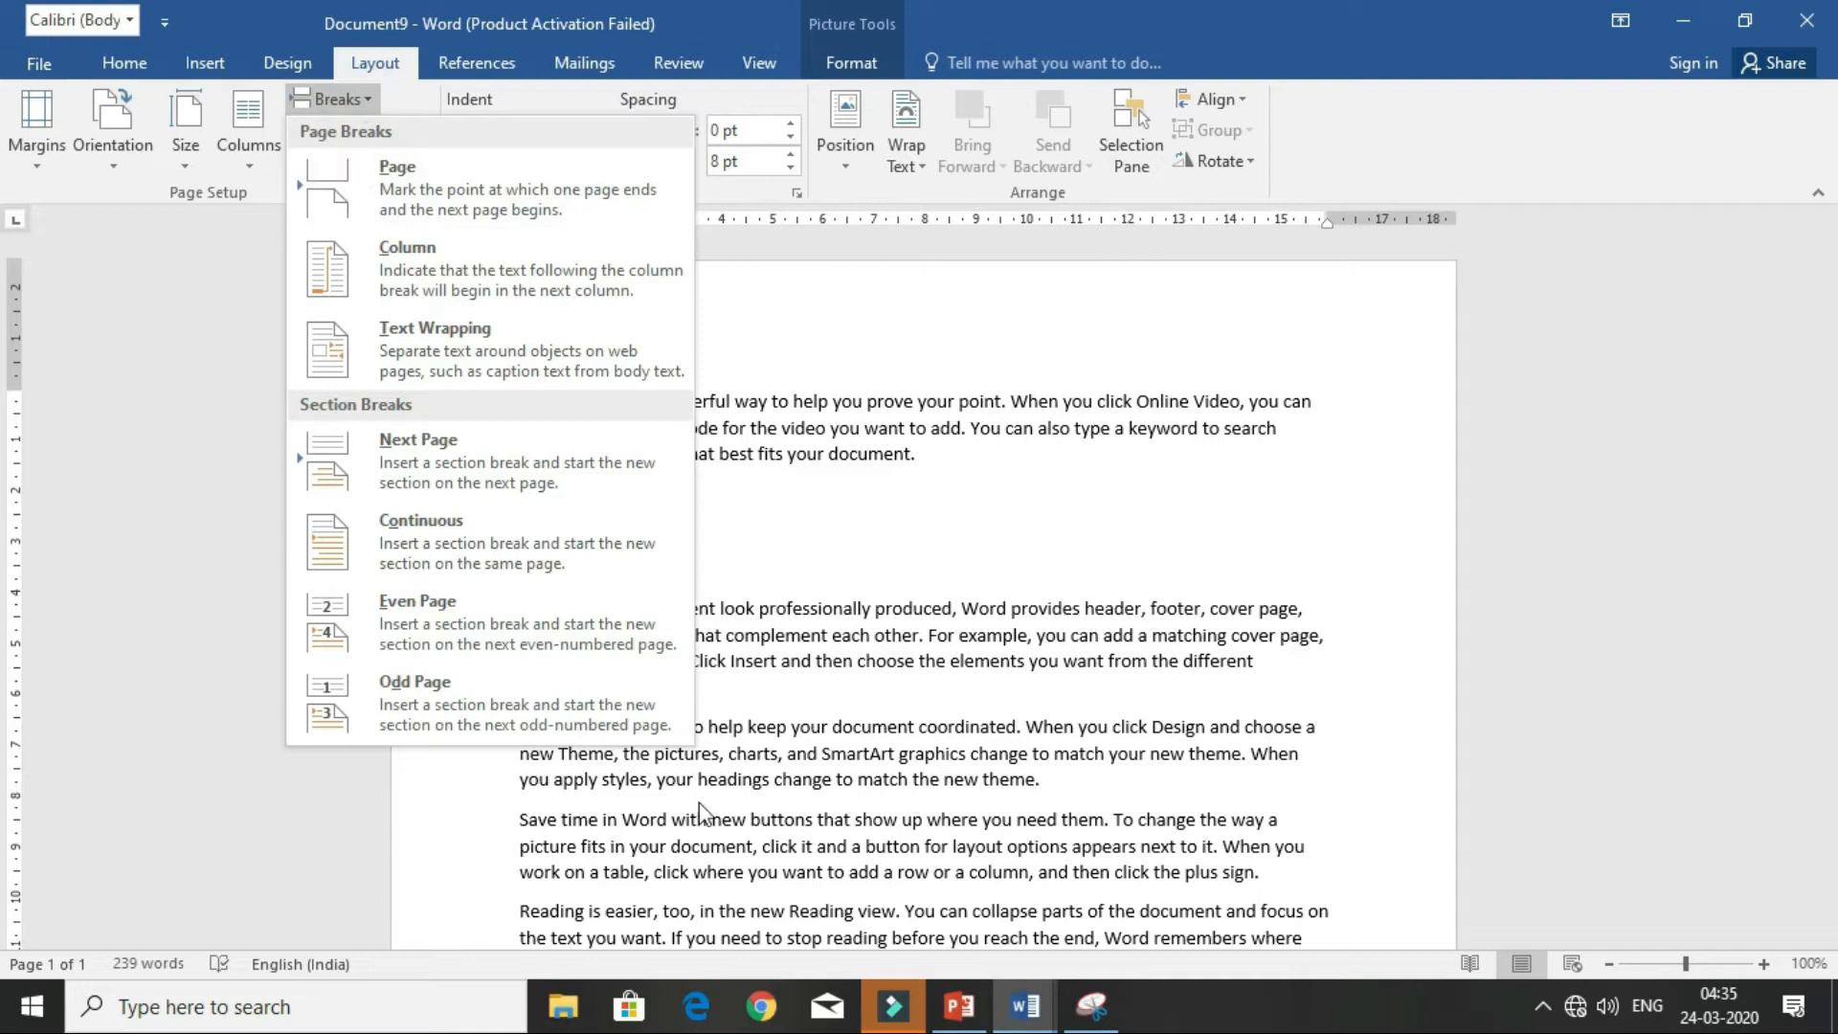
pyautogui.click(812, 787)
# - Create a new blank document and fill it with sample paragraphs using =rand()
pyautogui.hotkey('ctrl', 'n')
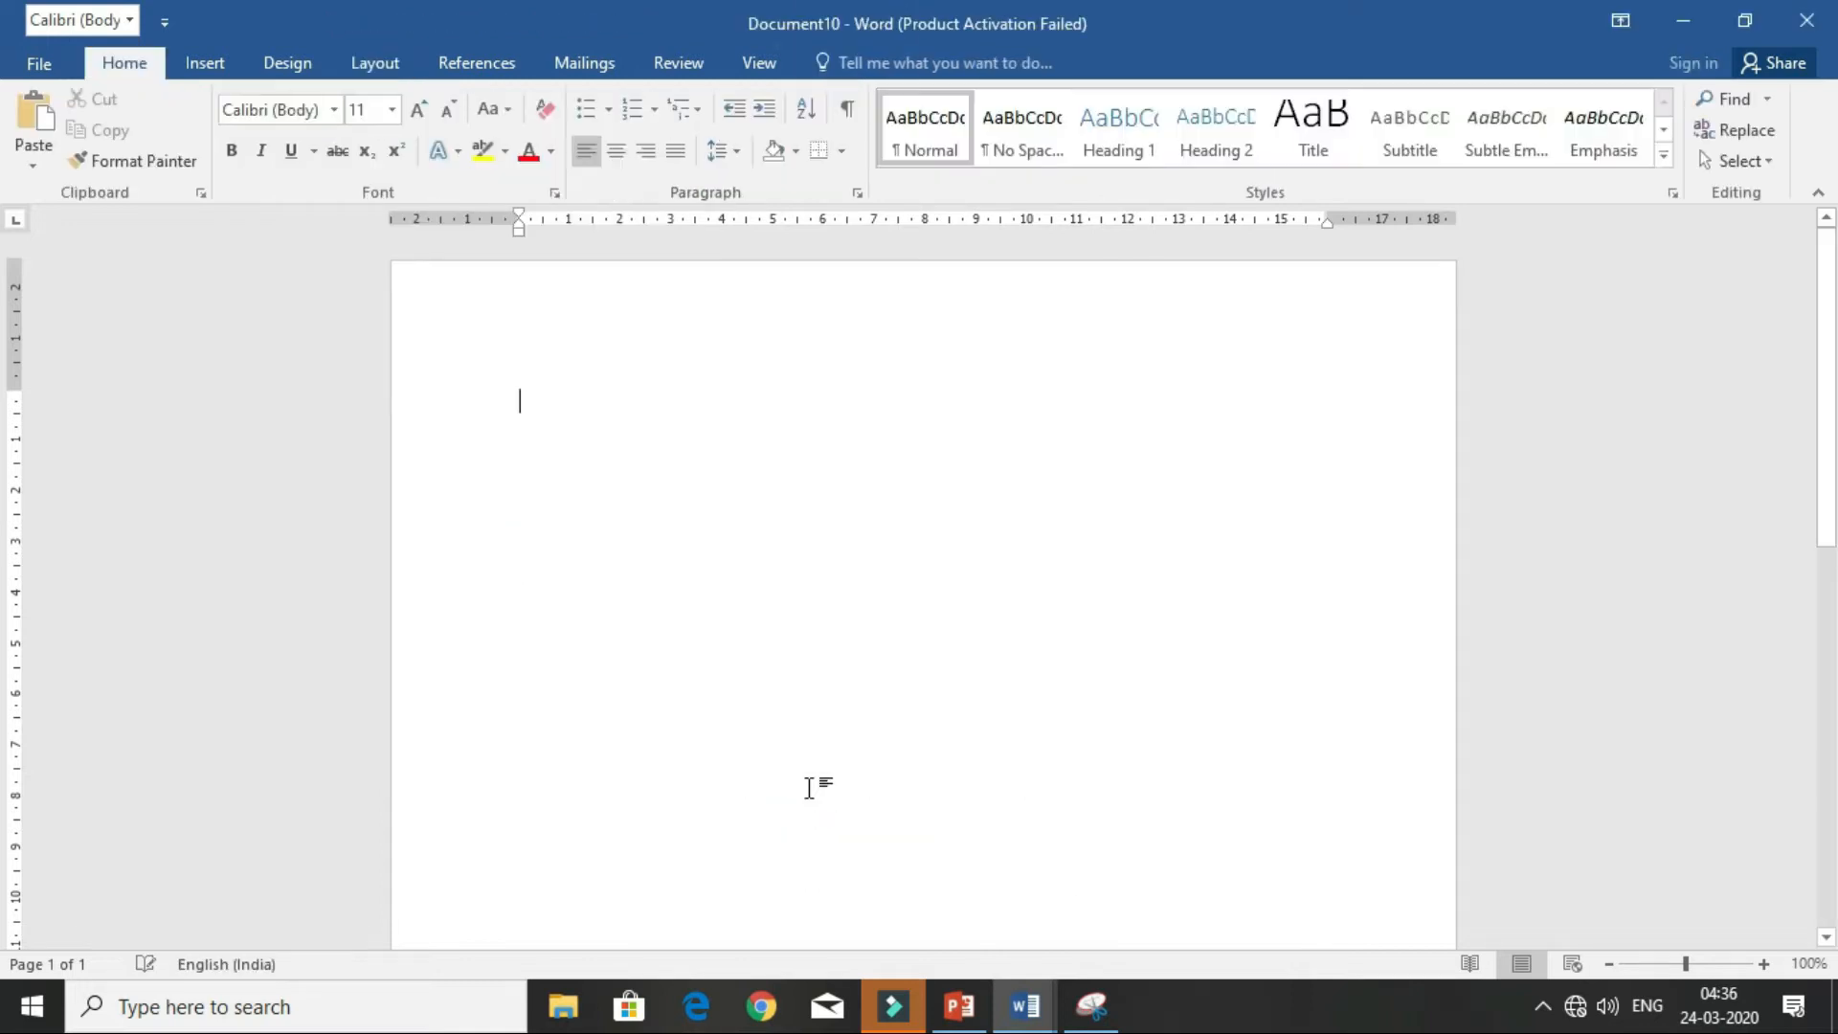
pyautogui.write('=')
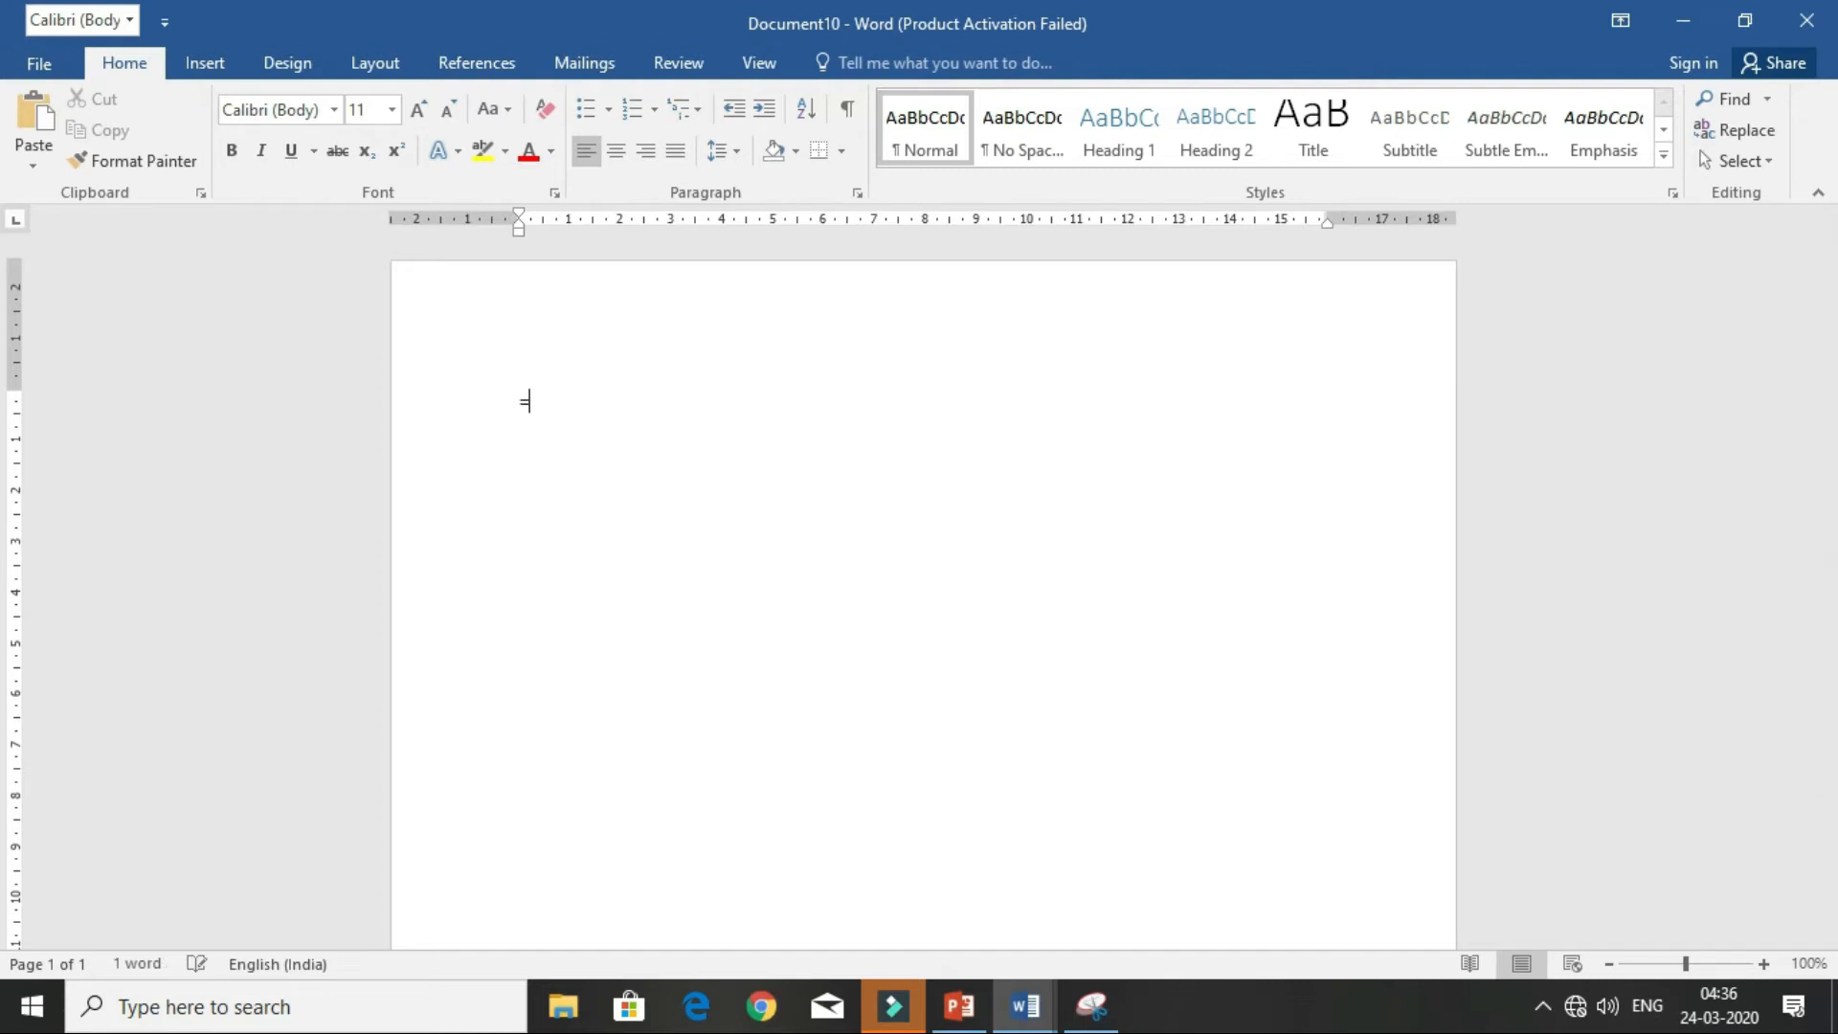
pyautogui.write('=rand()')
pyautogui.press('Return')
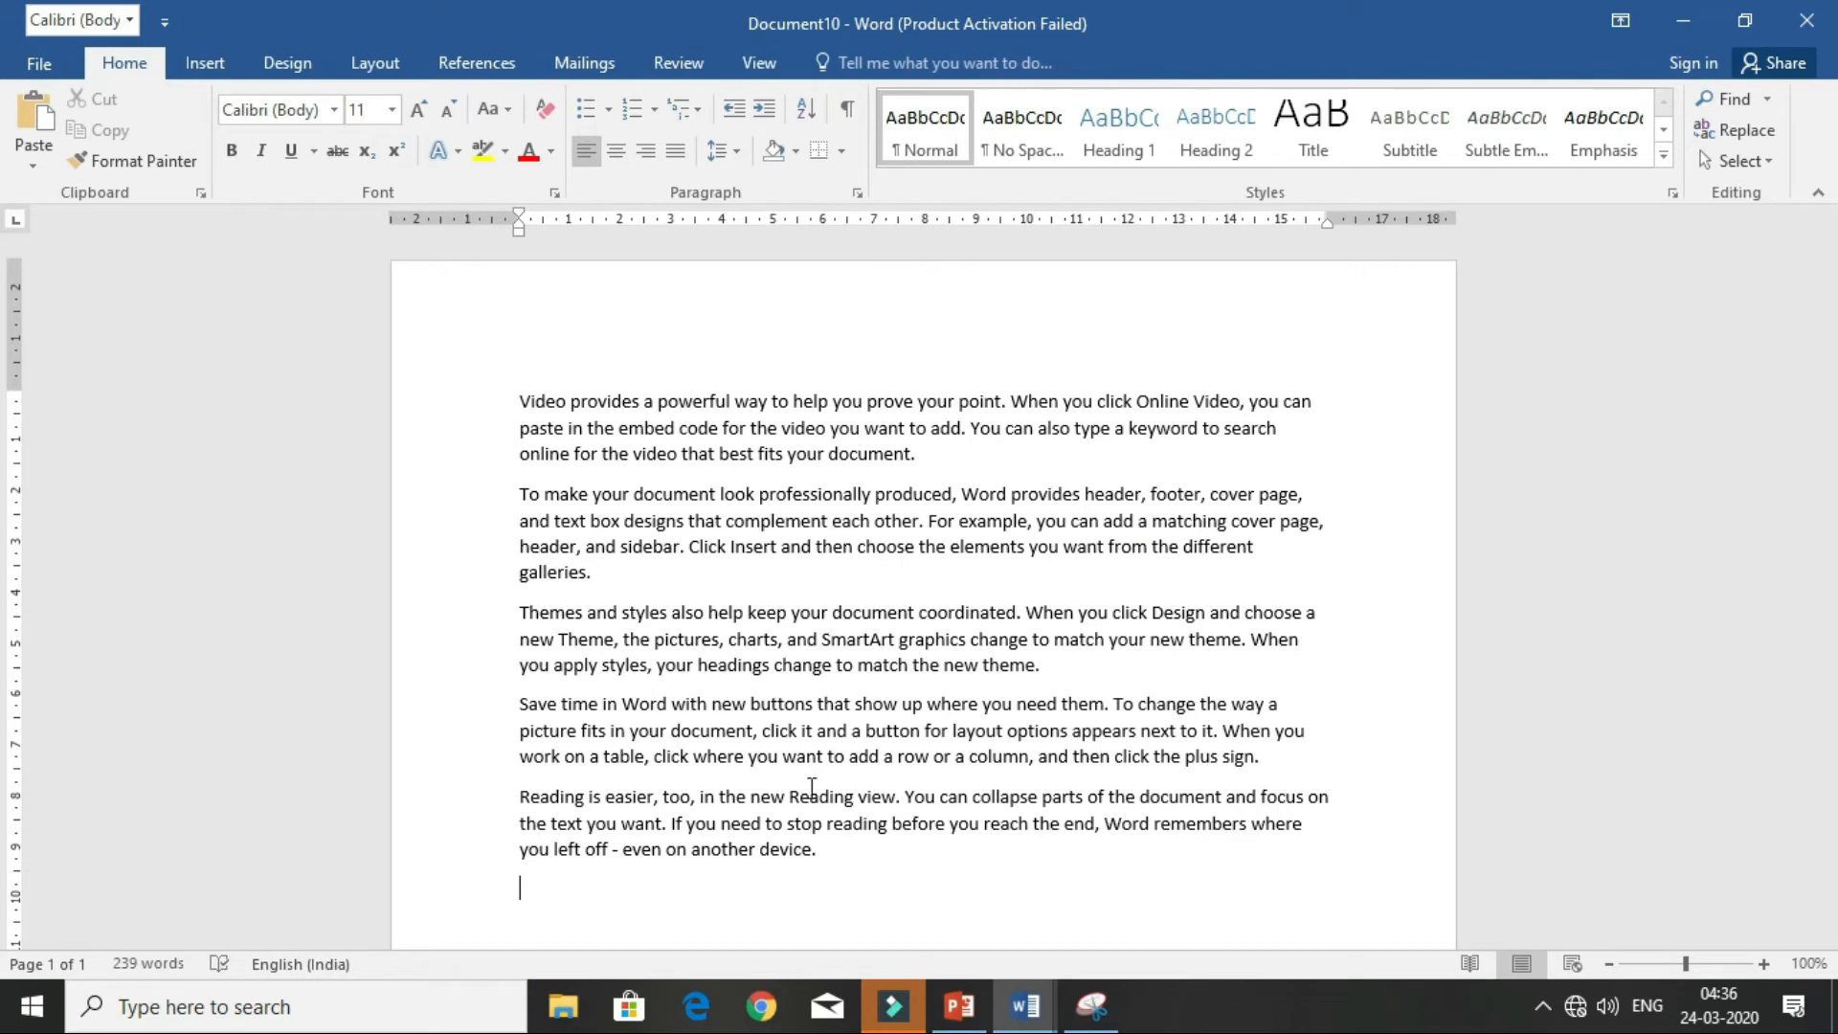
# - Justify all the sample paragraphs and place the cursor on the empty line below them
pyautogui.hotkey('ctrl', 'a')
pyautogui.hotkey('ctrl', 'j')
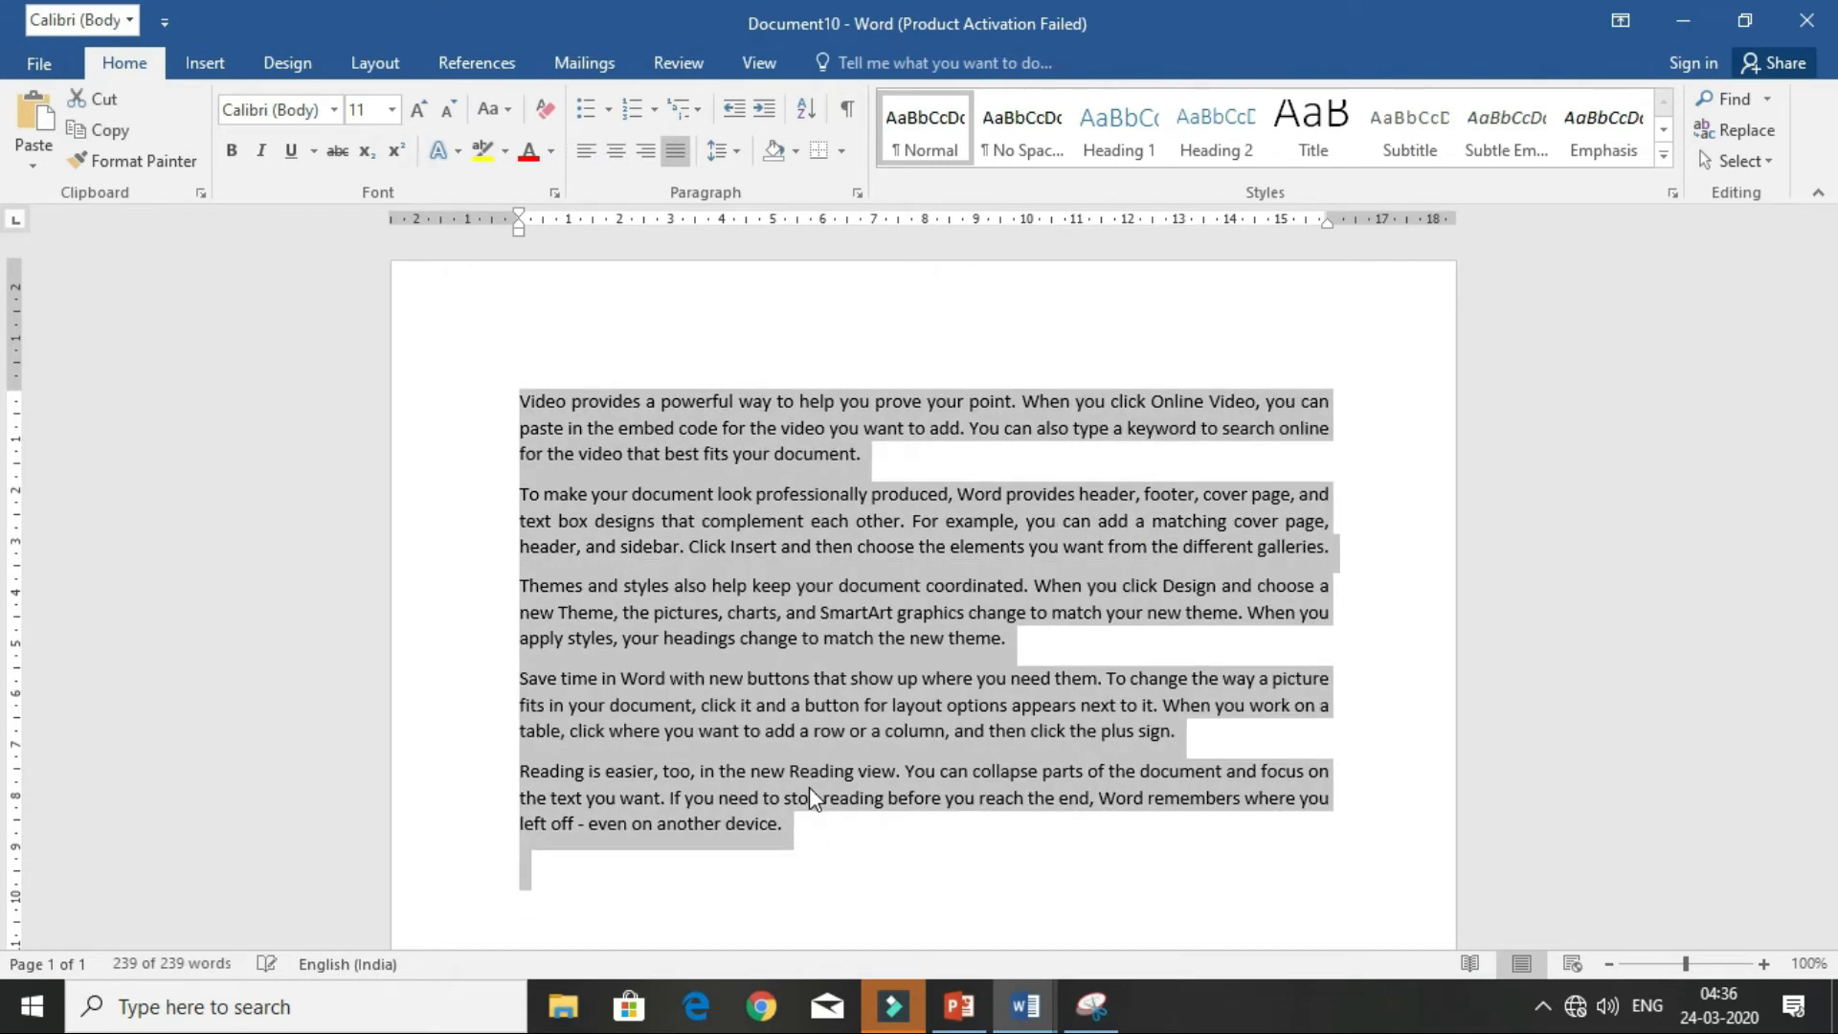
pyautogui.click(843, 916)
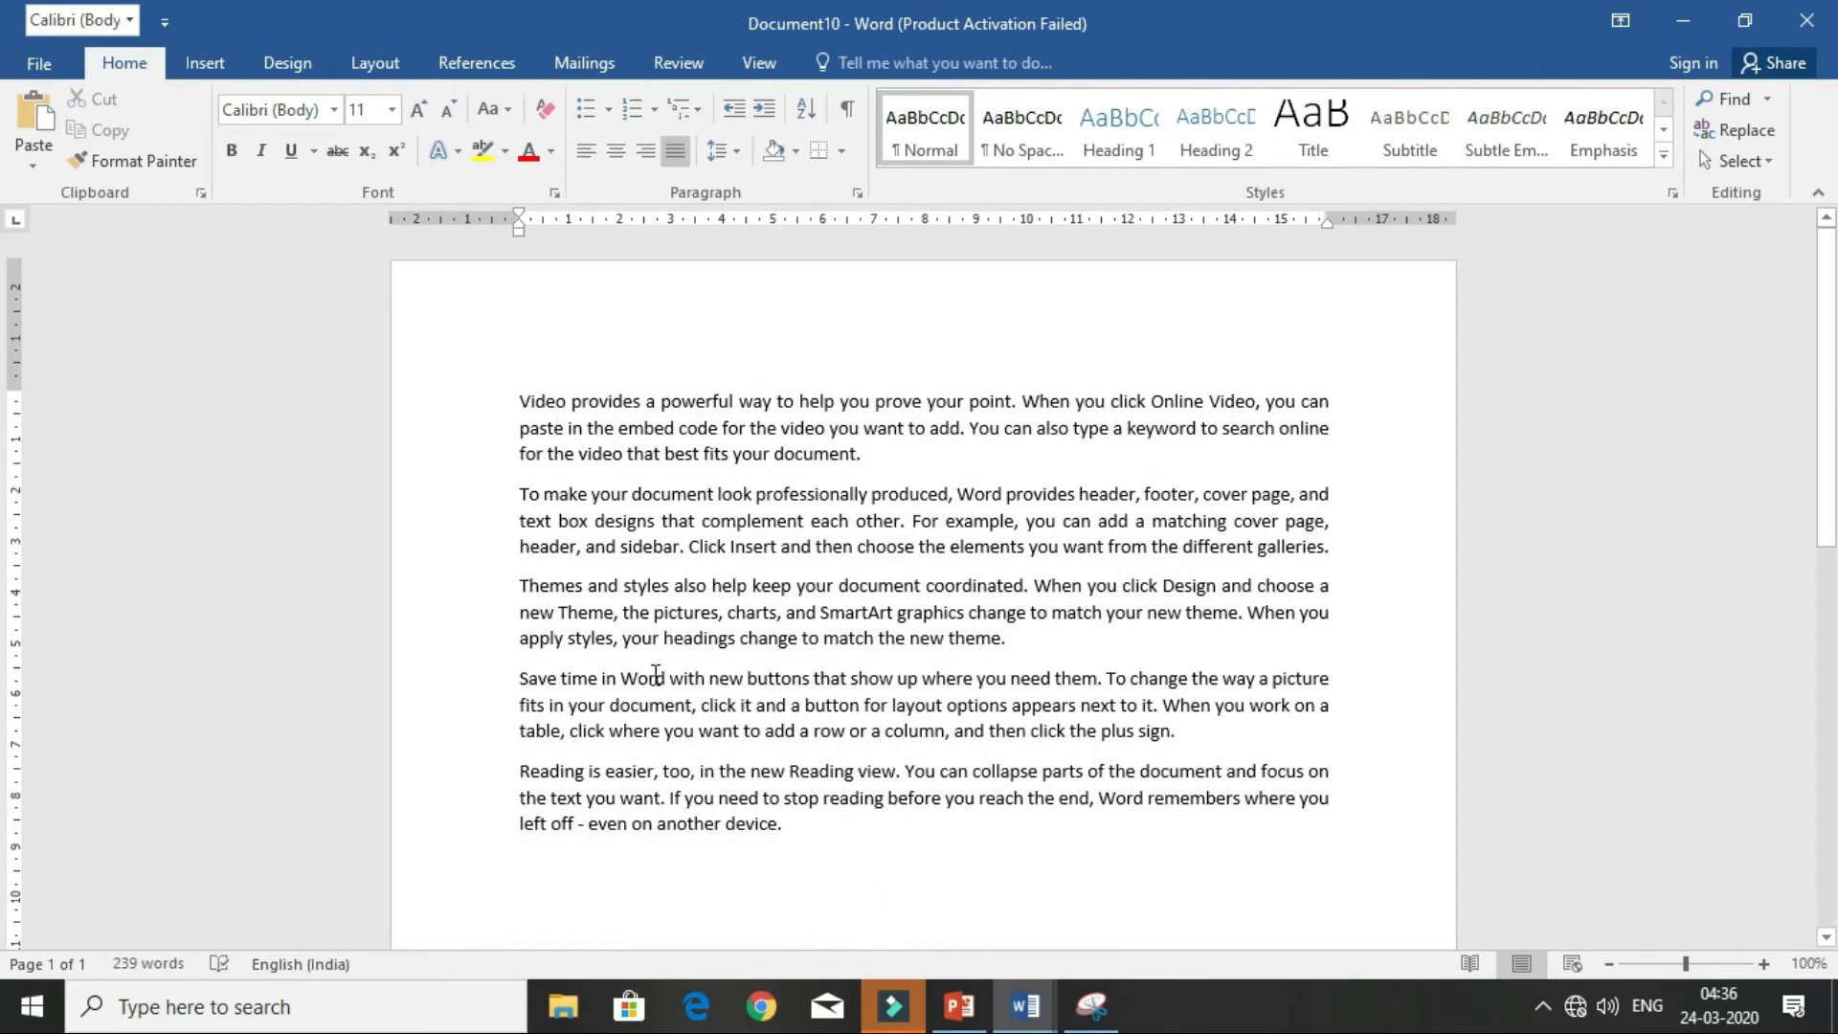
pyautogui.moveTo(842, 852); pyautogui.dragTo(502, 370)
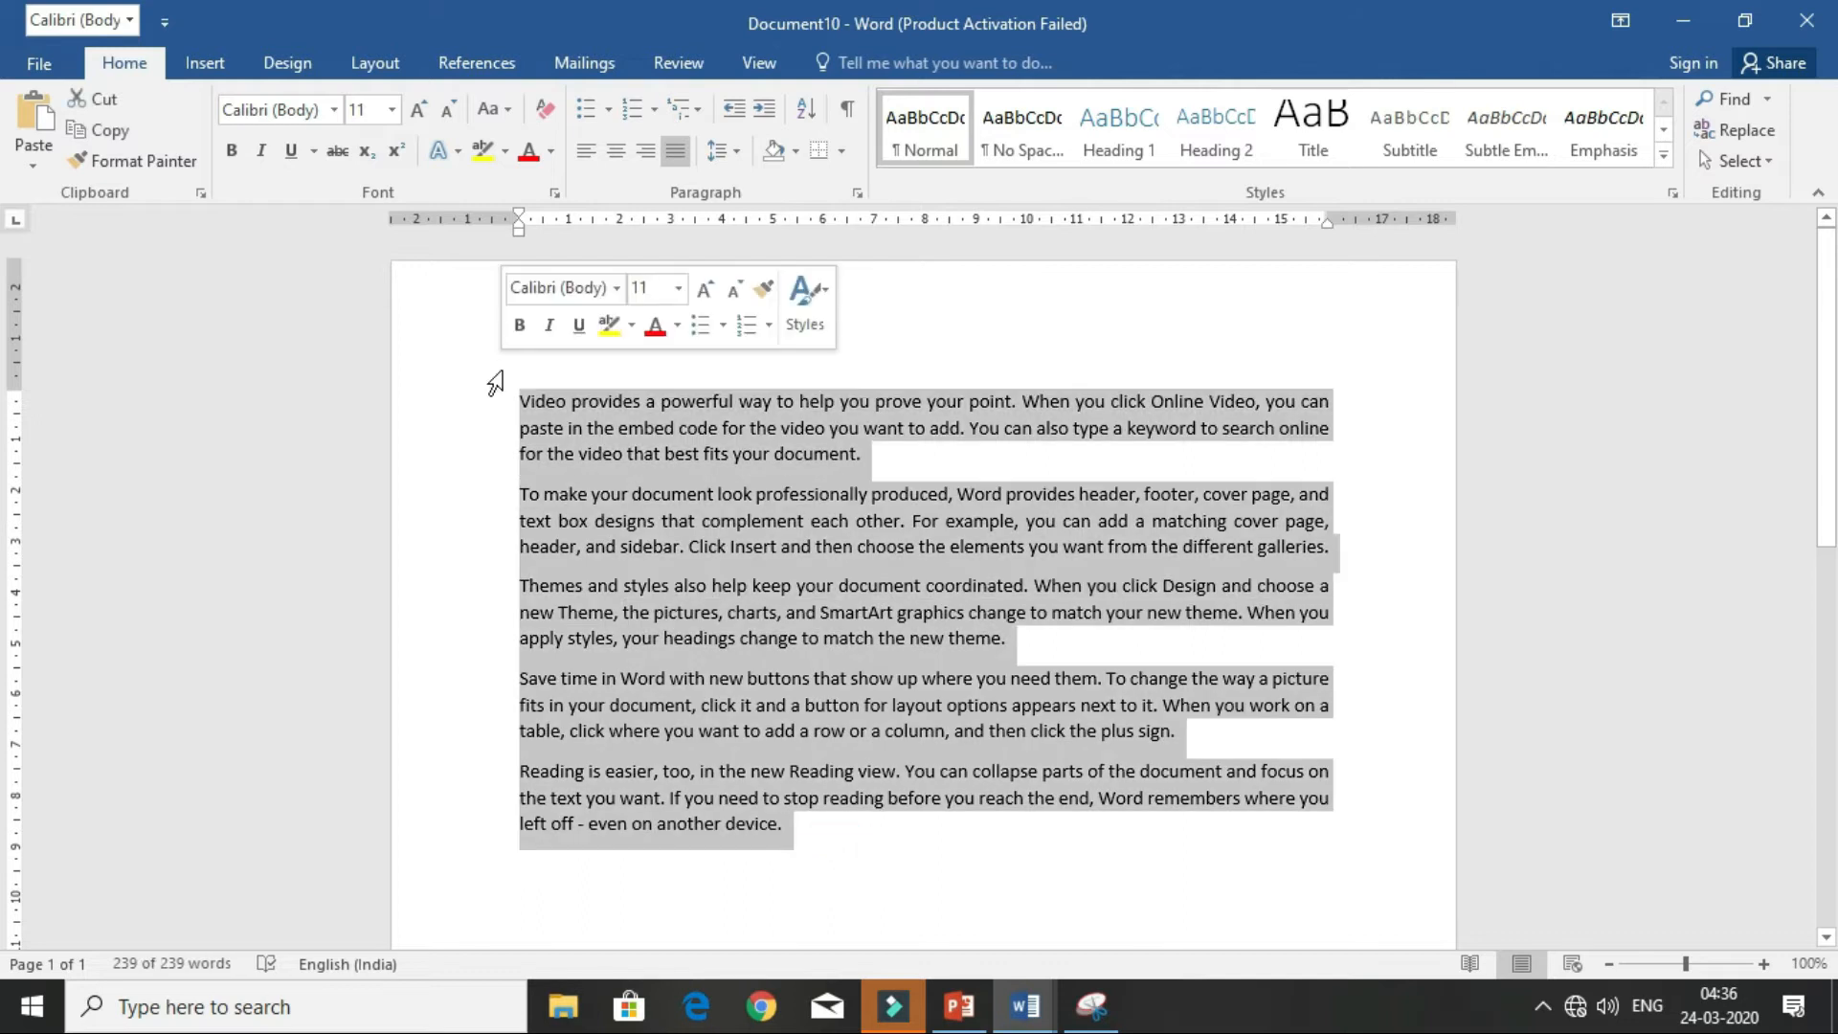
pyautogui.click(811, 890)
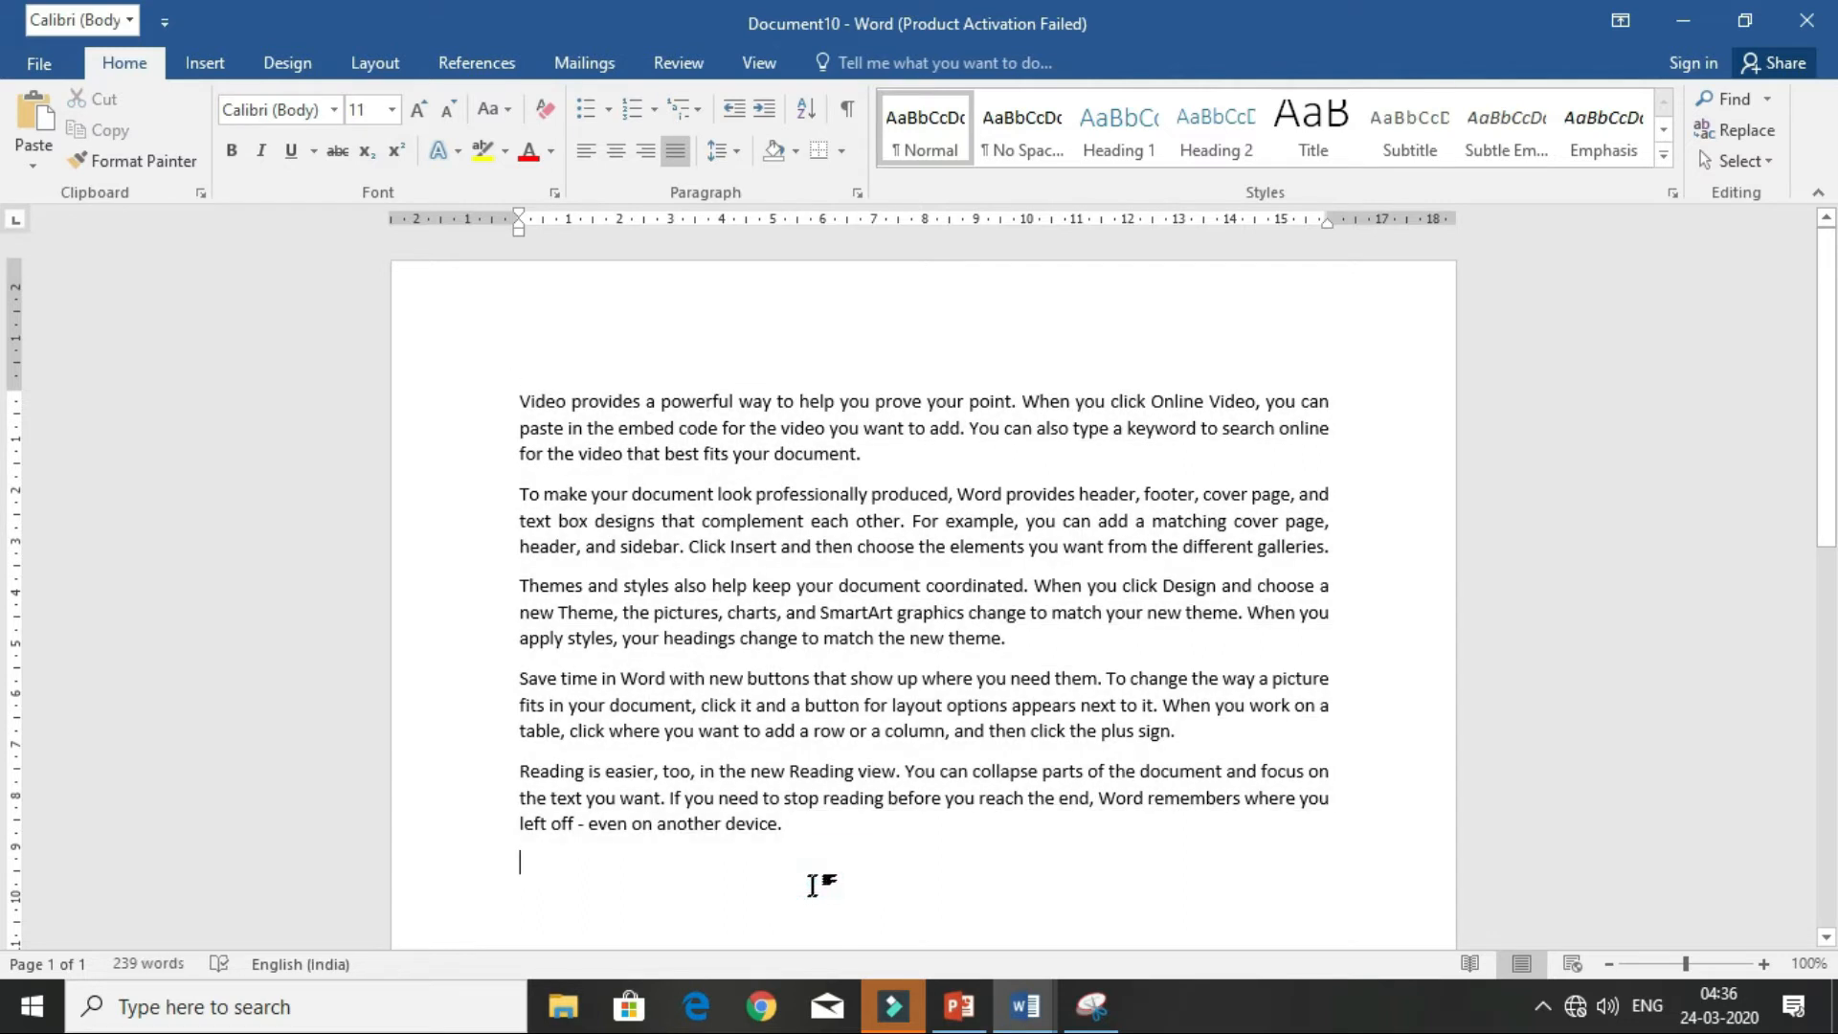
# - Add a second set of sample paragraphs below the existing text using =rand()
pyautogui.write('=rand')
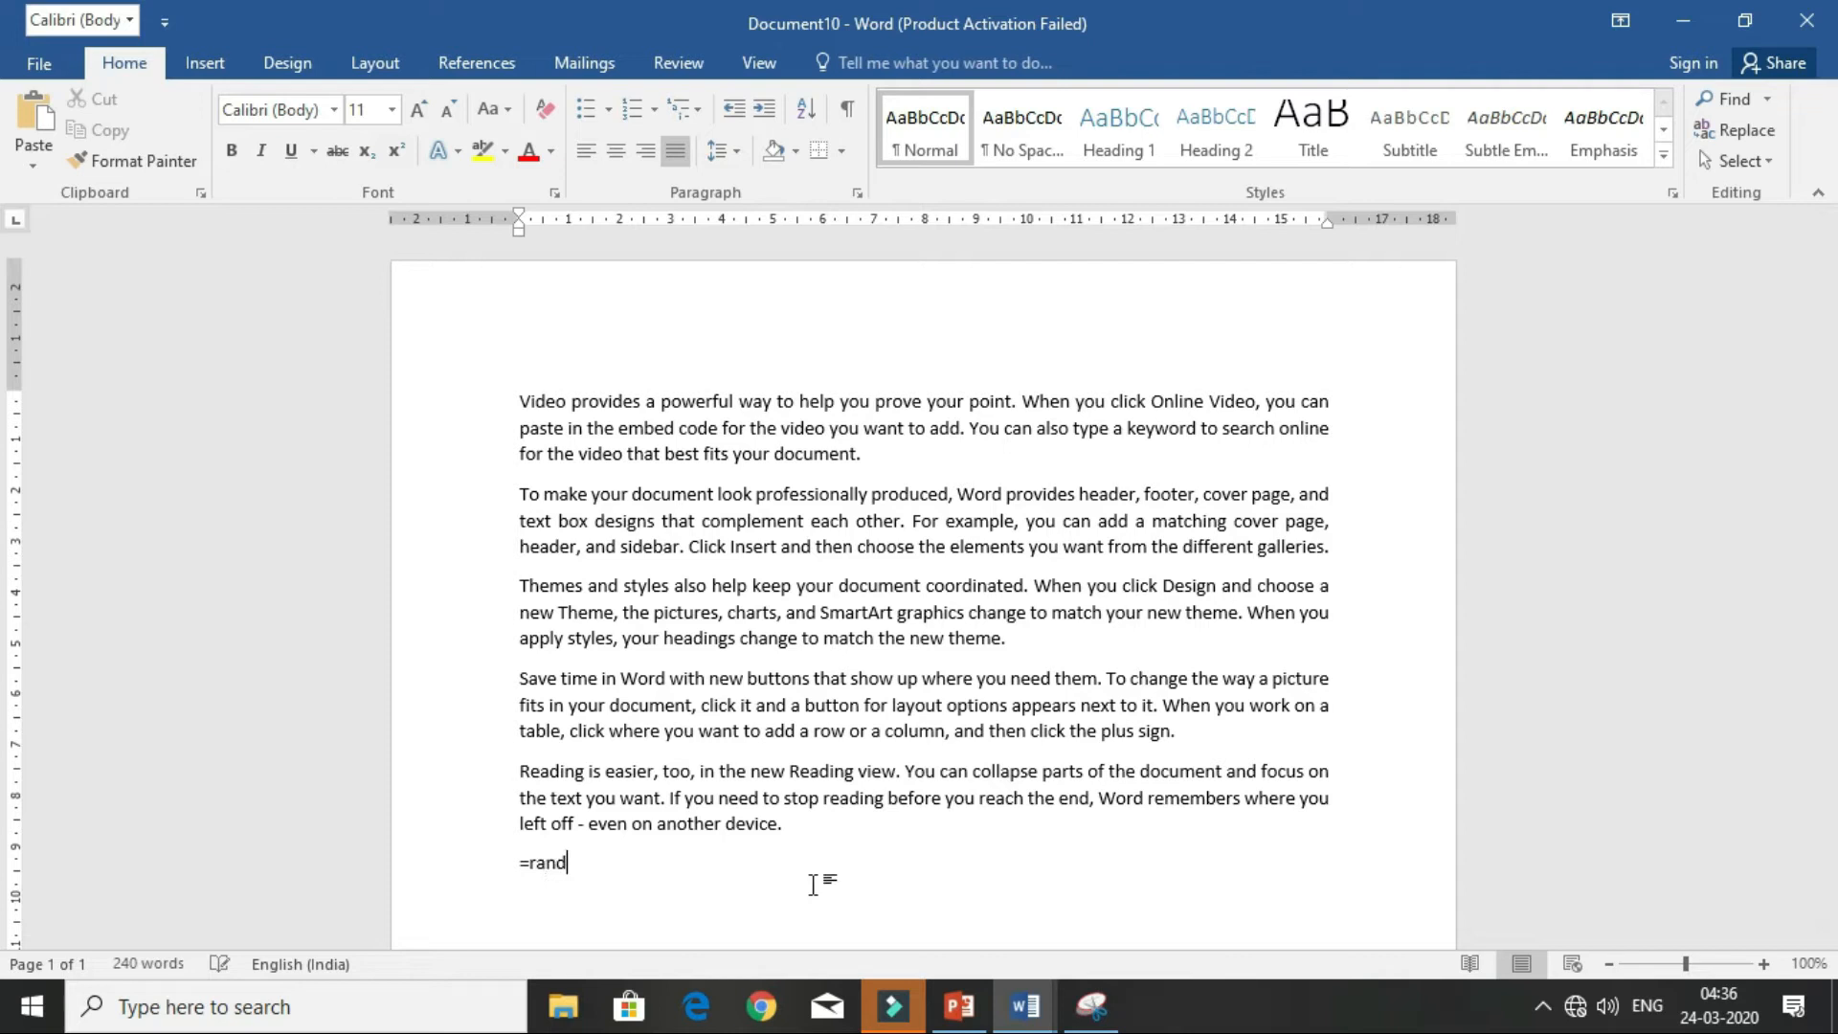
pyautogui.write('()')
pyautogui.press('Return')
pyautogui.scroll(6, 636, 948)
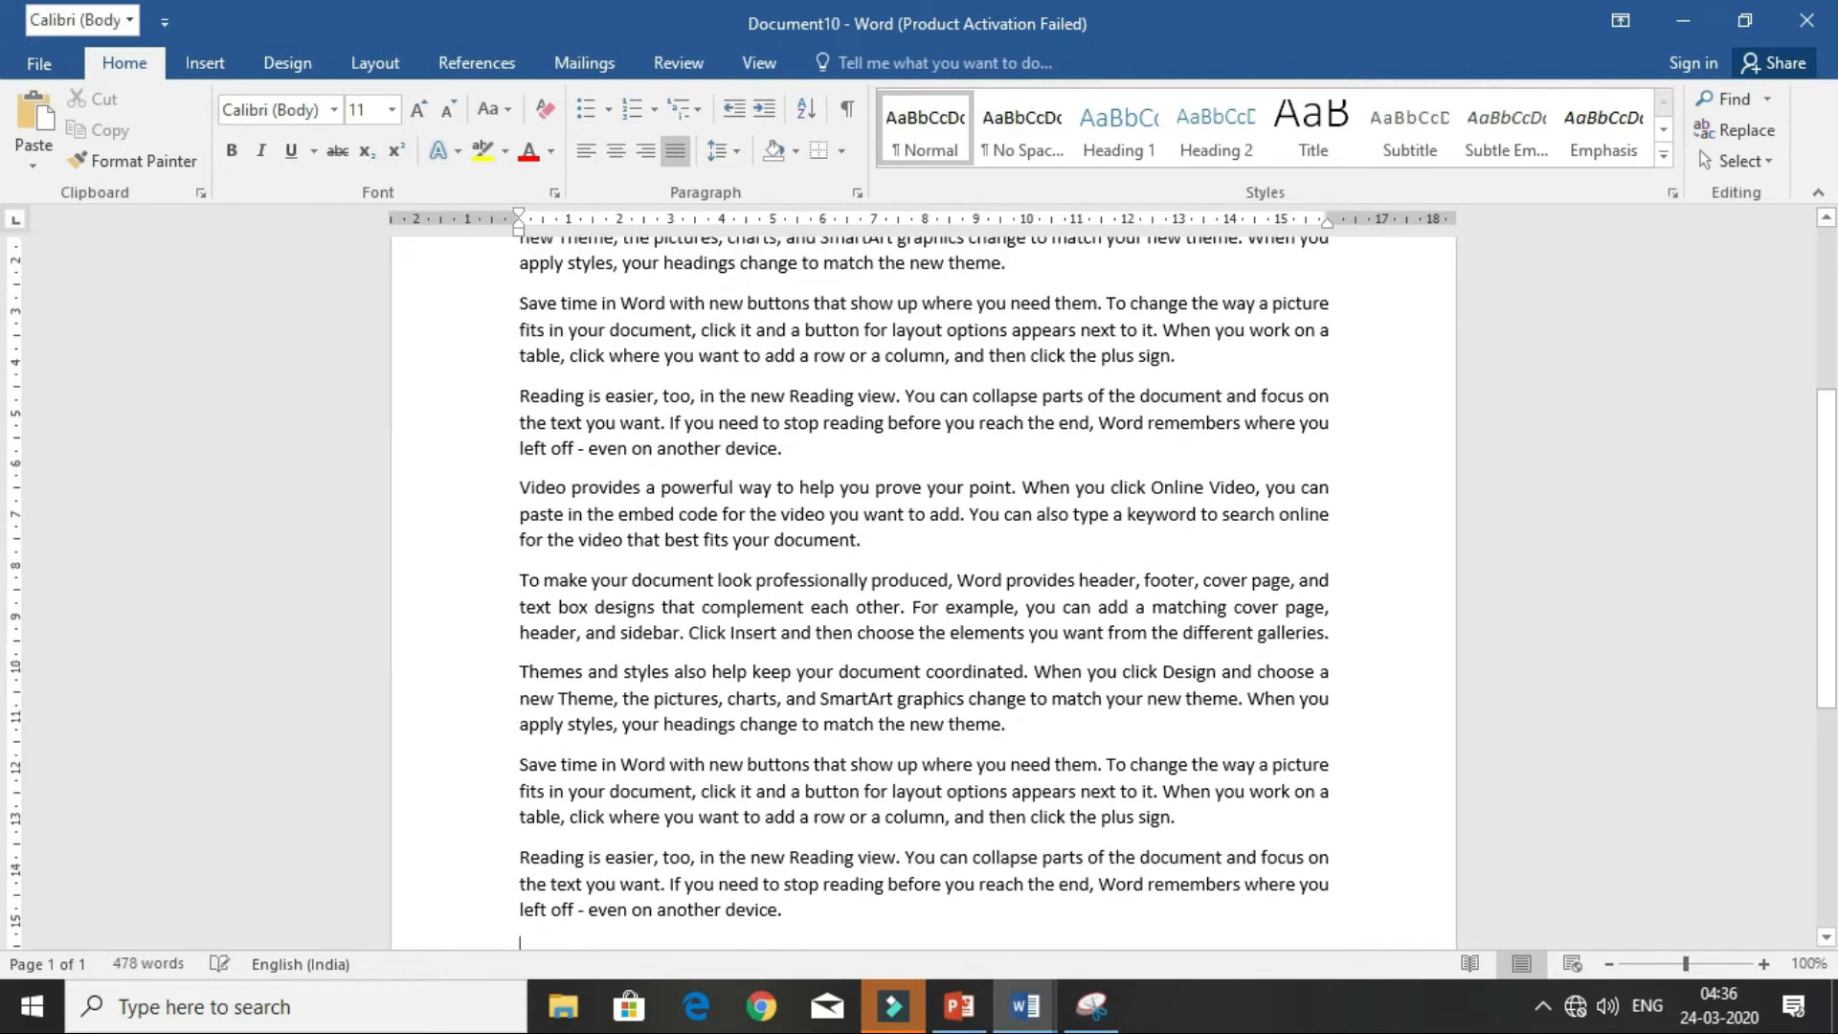
pyautogui.scroll(-2, 636, 948)
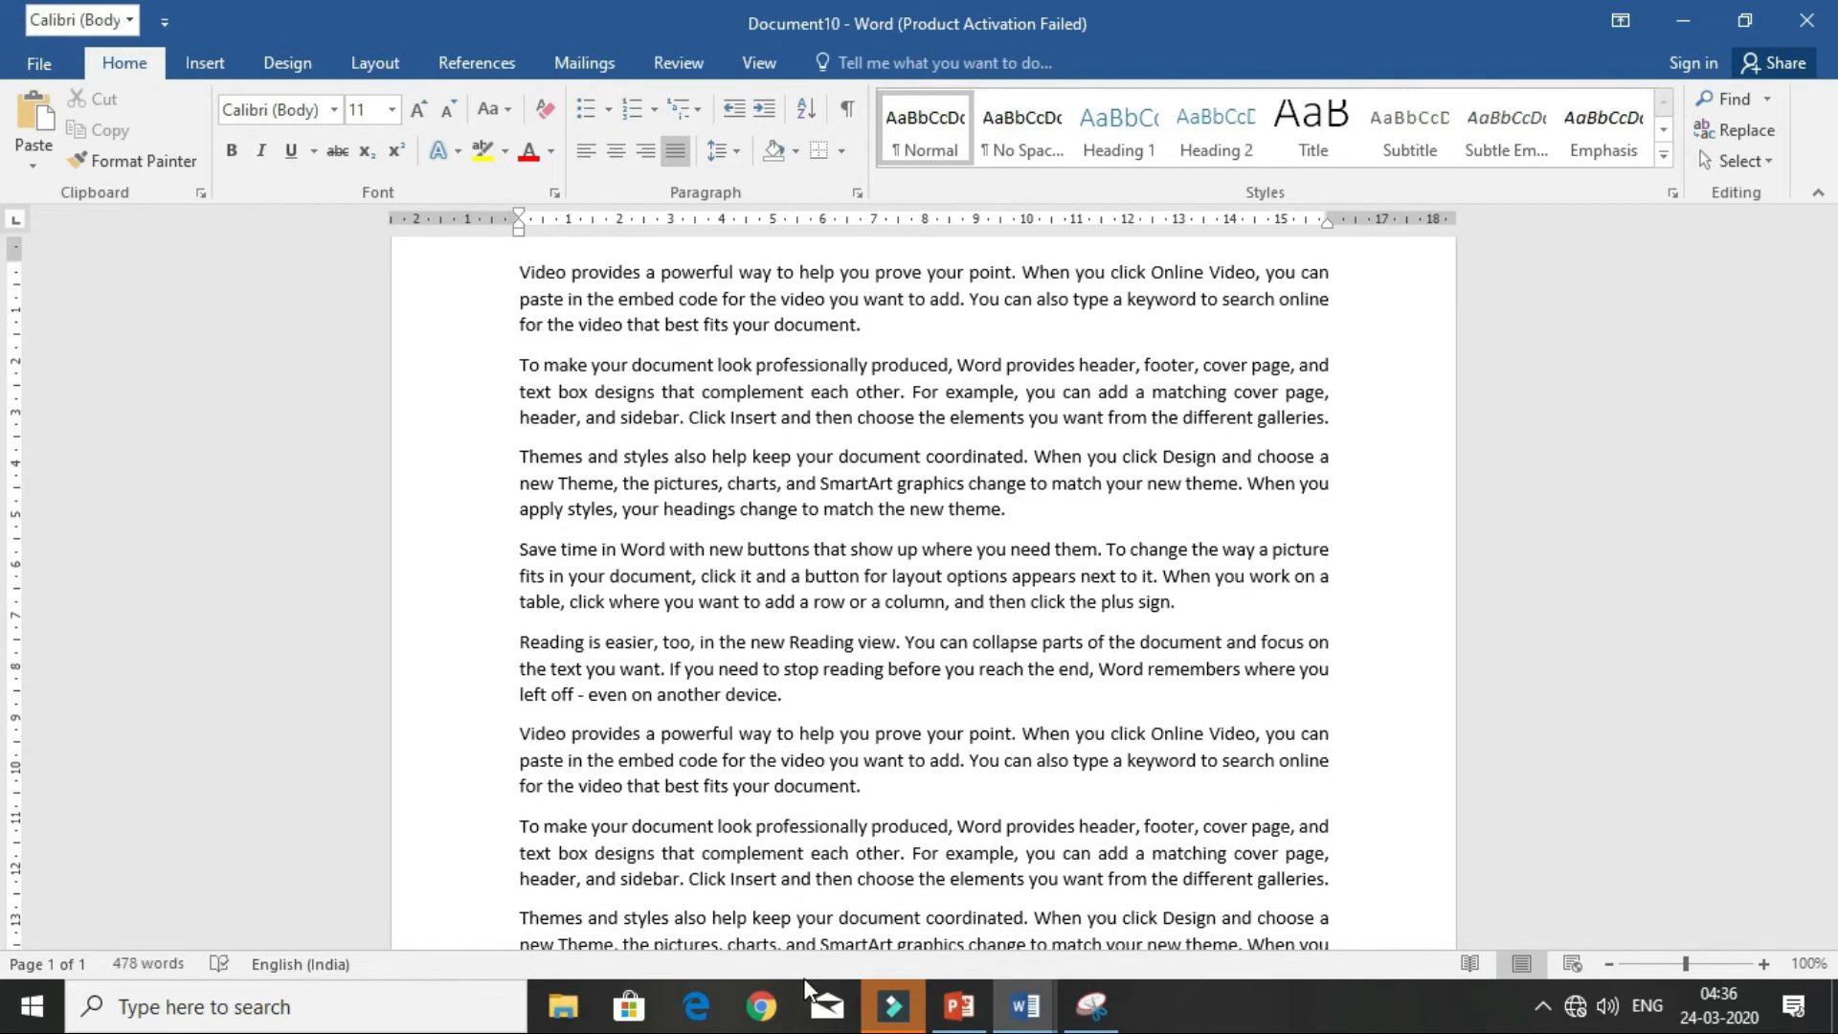
# - Try a three-column layout on the entire document text, and undo it
pyautogui.hotkey('ctrl', 'a')
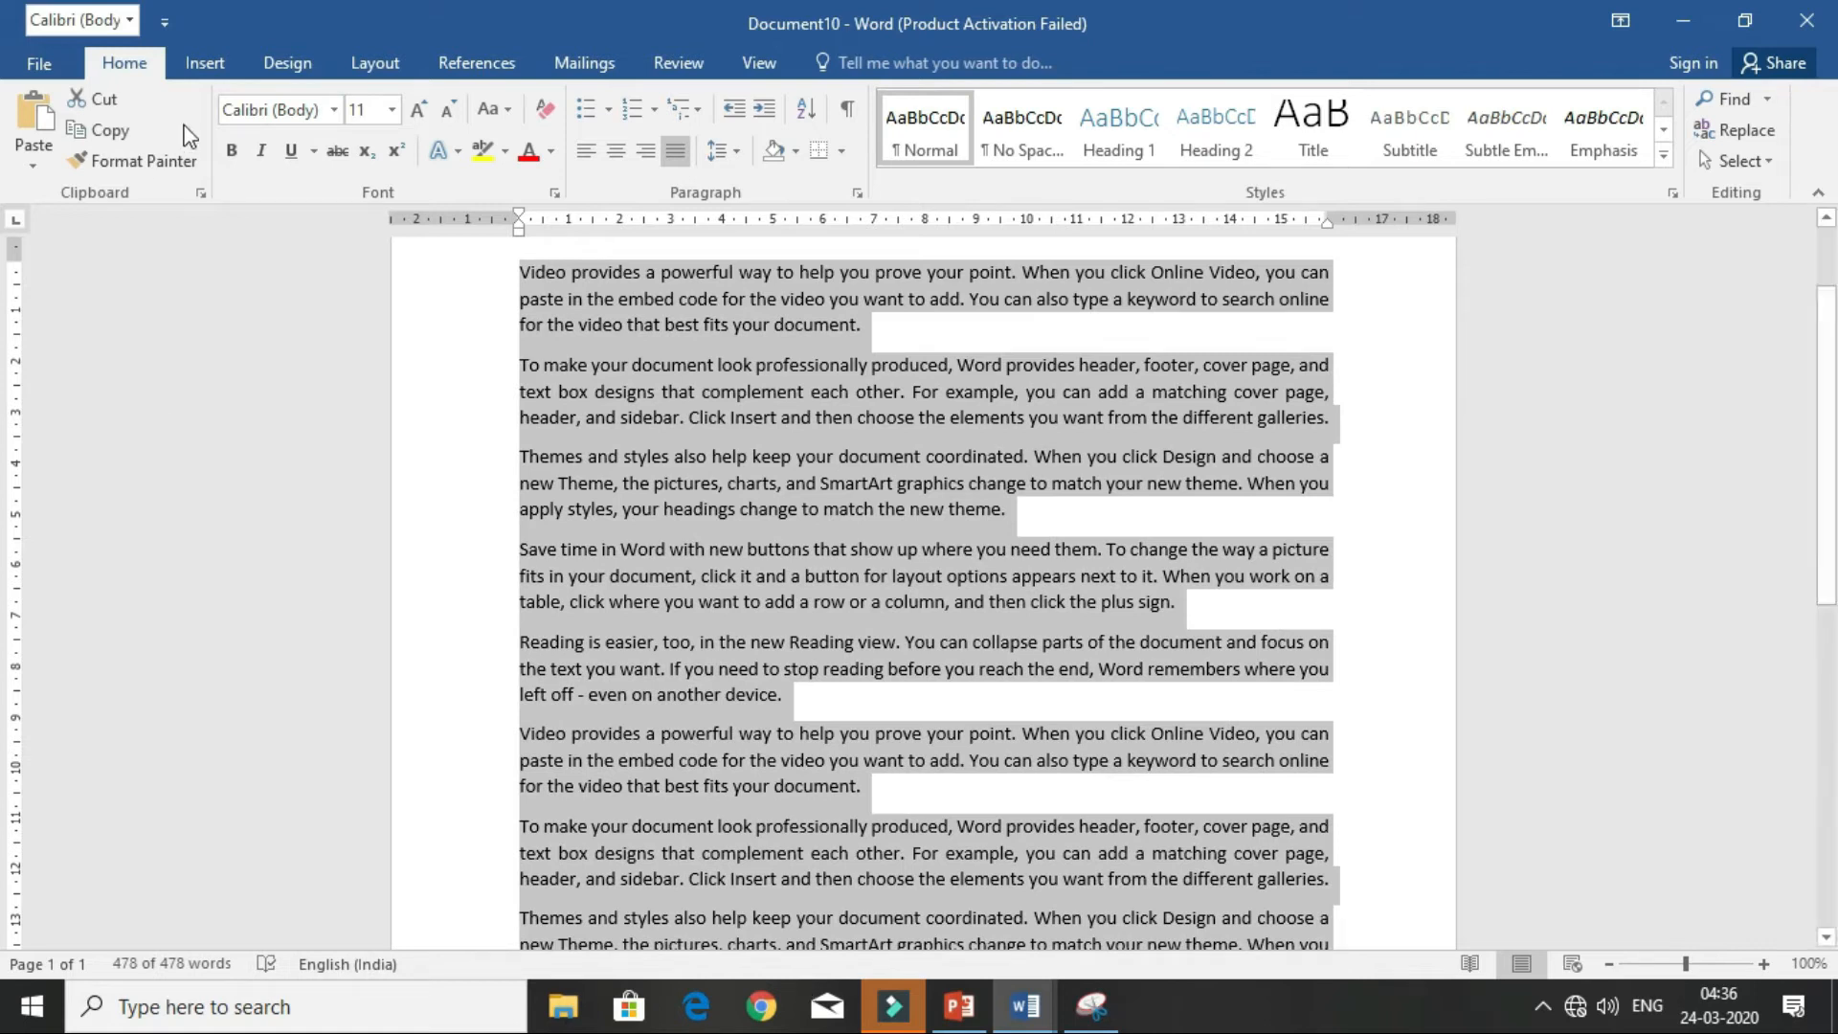
pyautogui.click(364, 61)
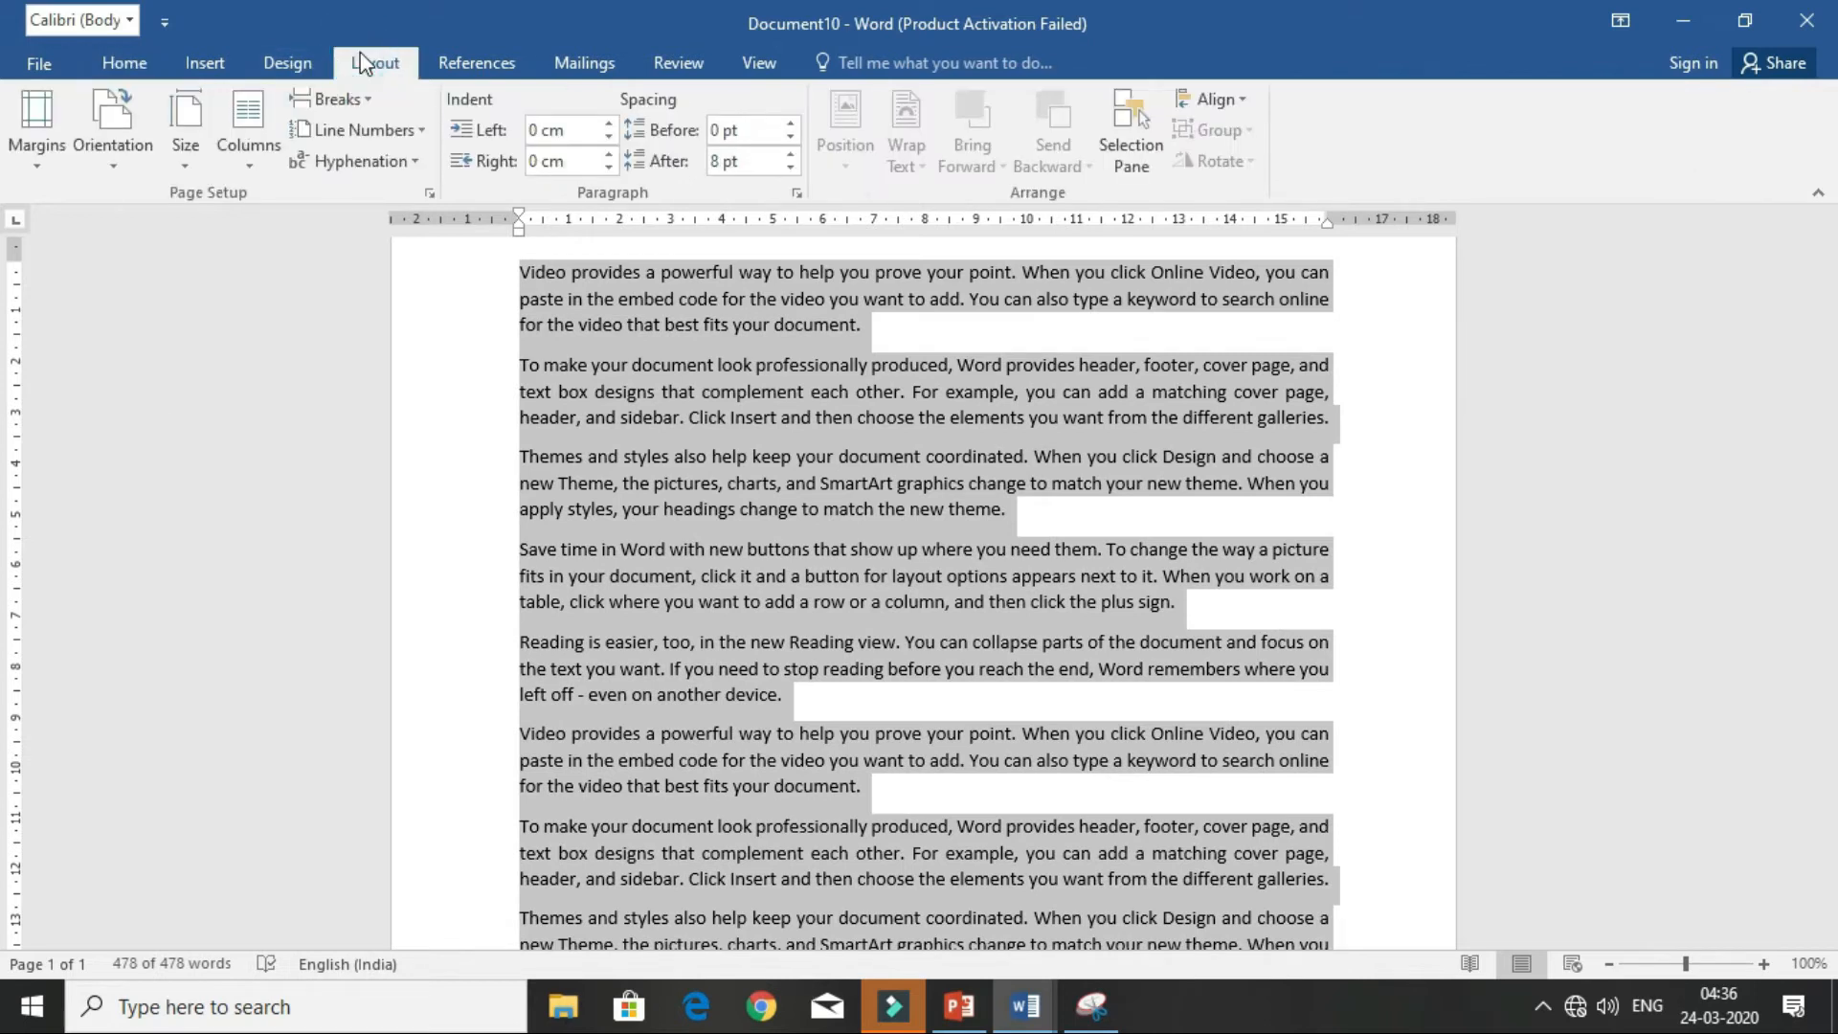
pyautogui.click(254, 152)
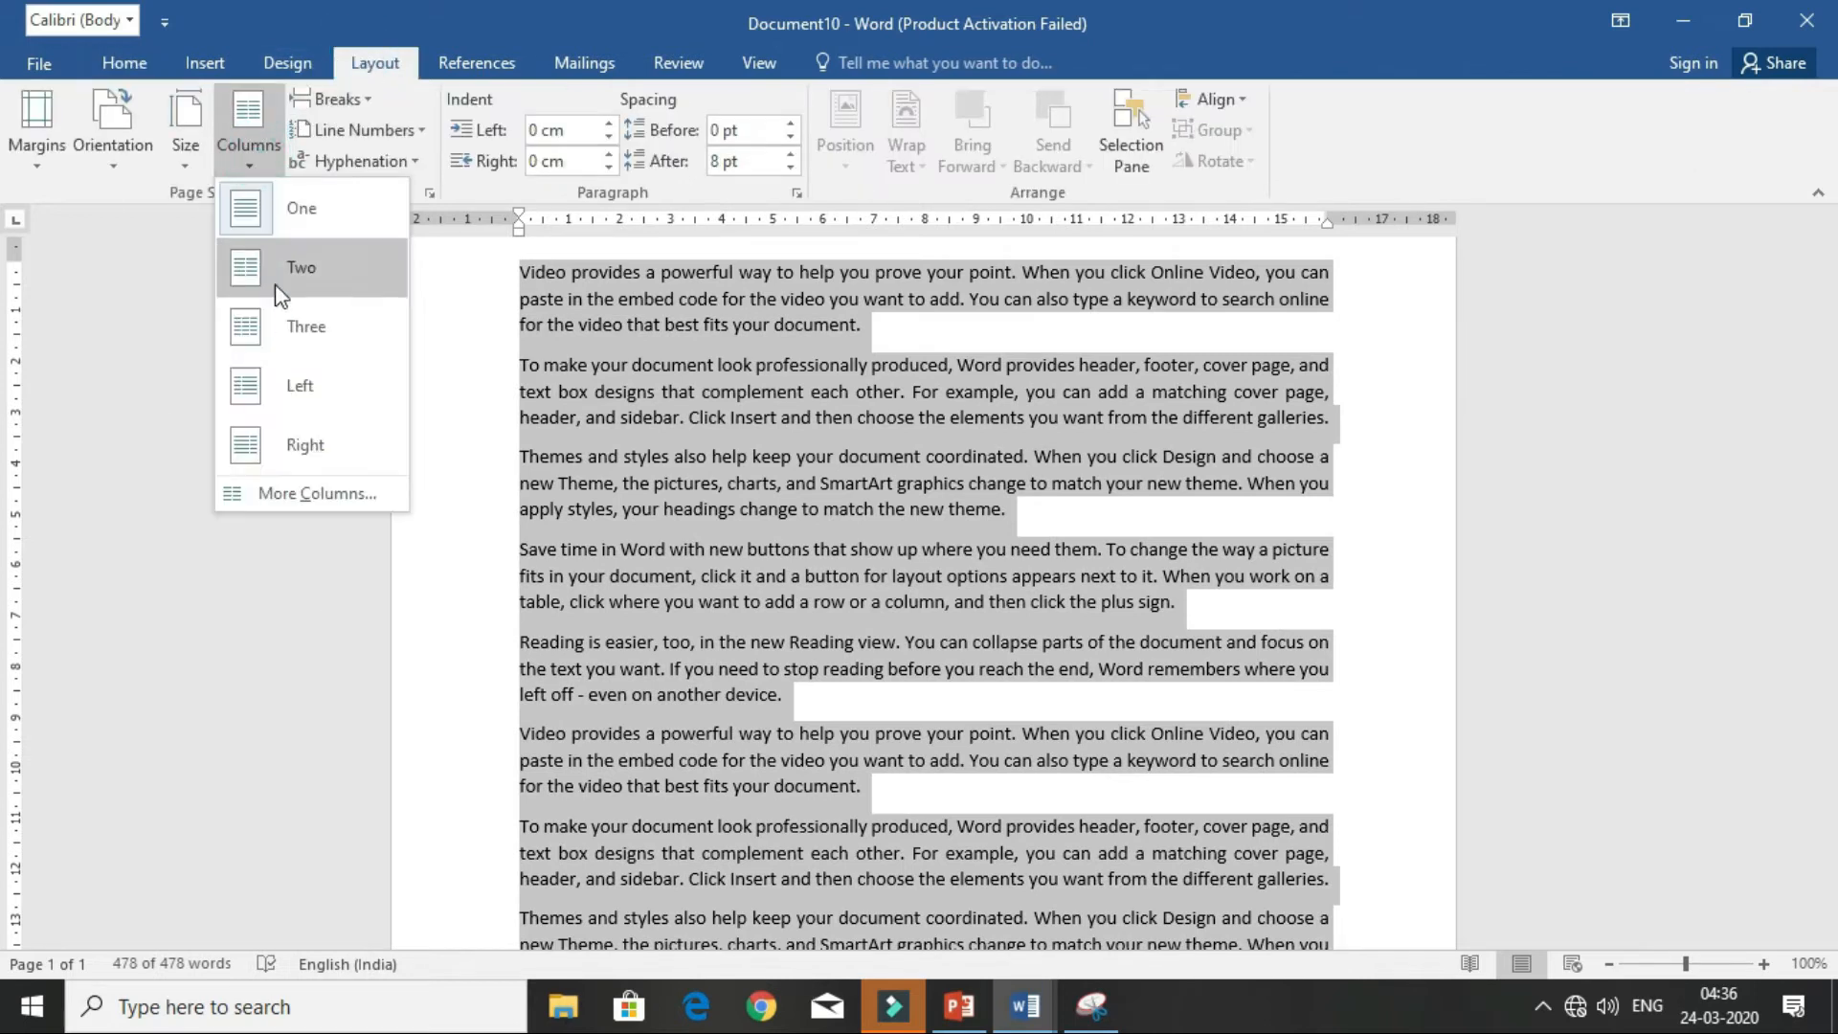
pyautogui.click(277, 327)
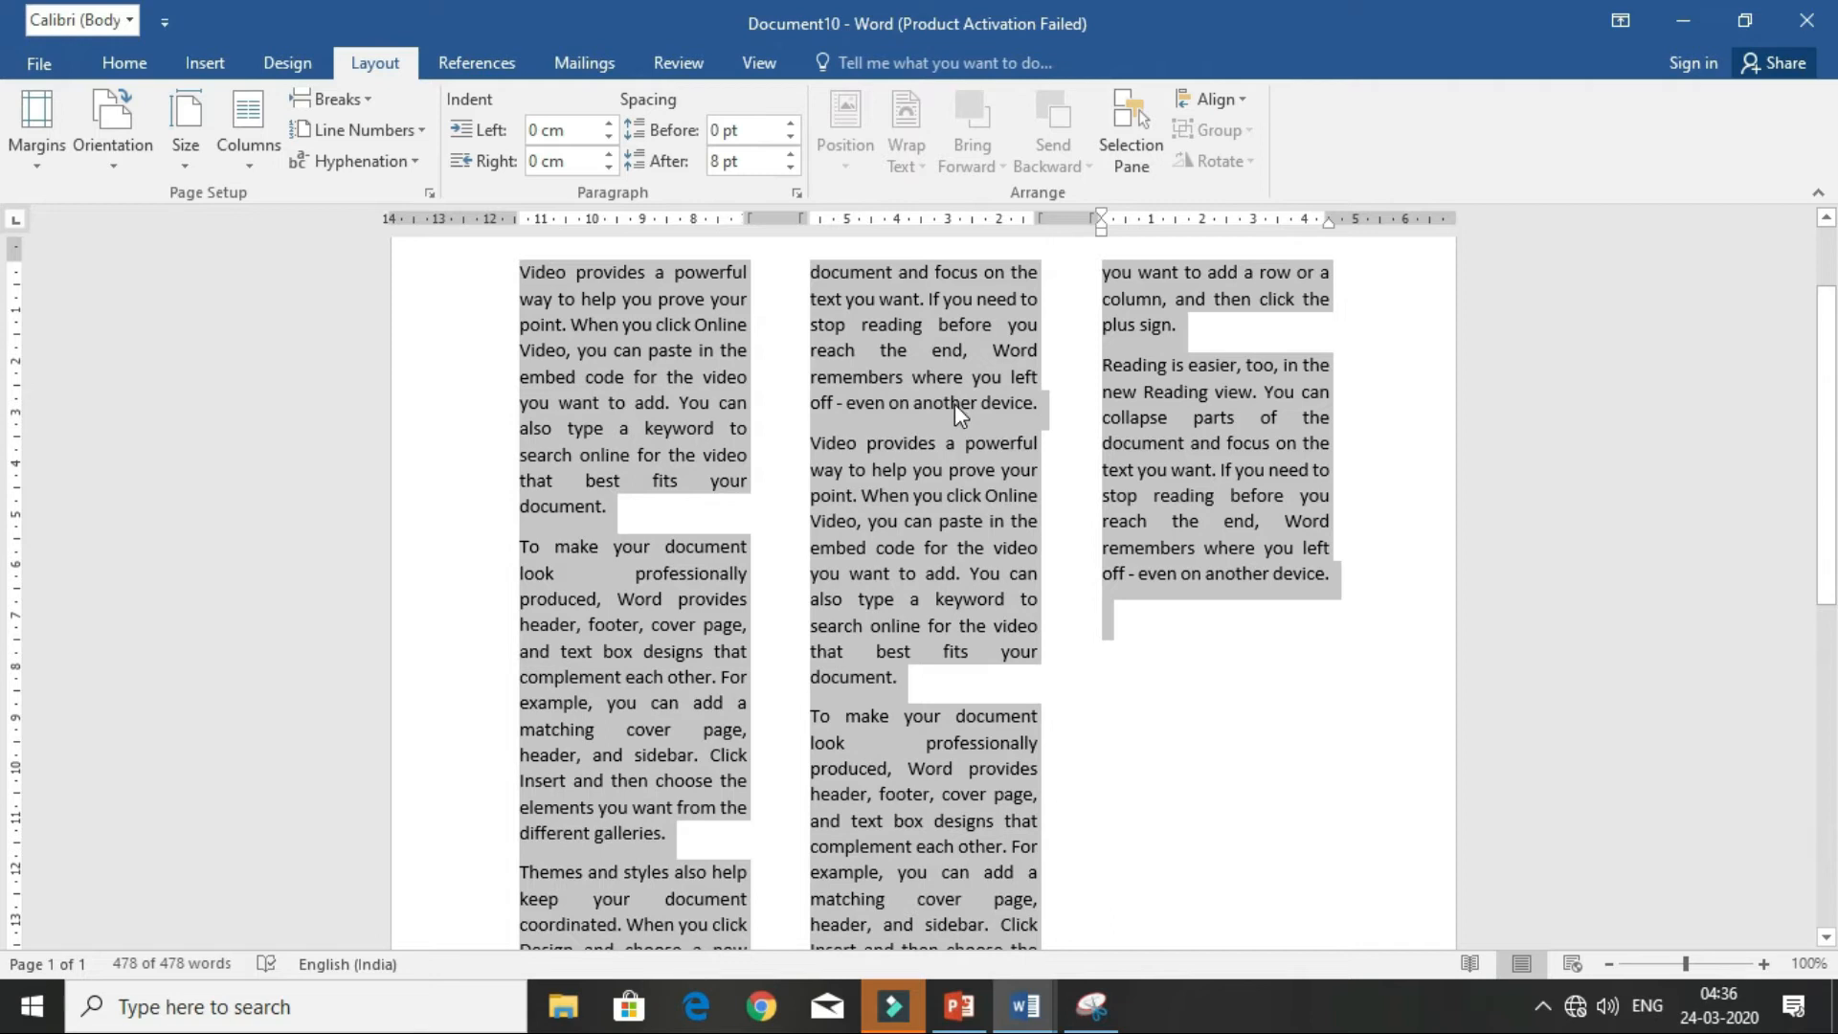
pyautogui.scroll(2, 955, 405)
pyautogui.hotkey('ctrl', 'z')
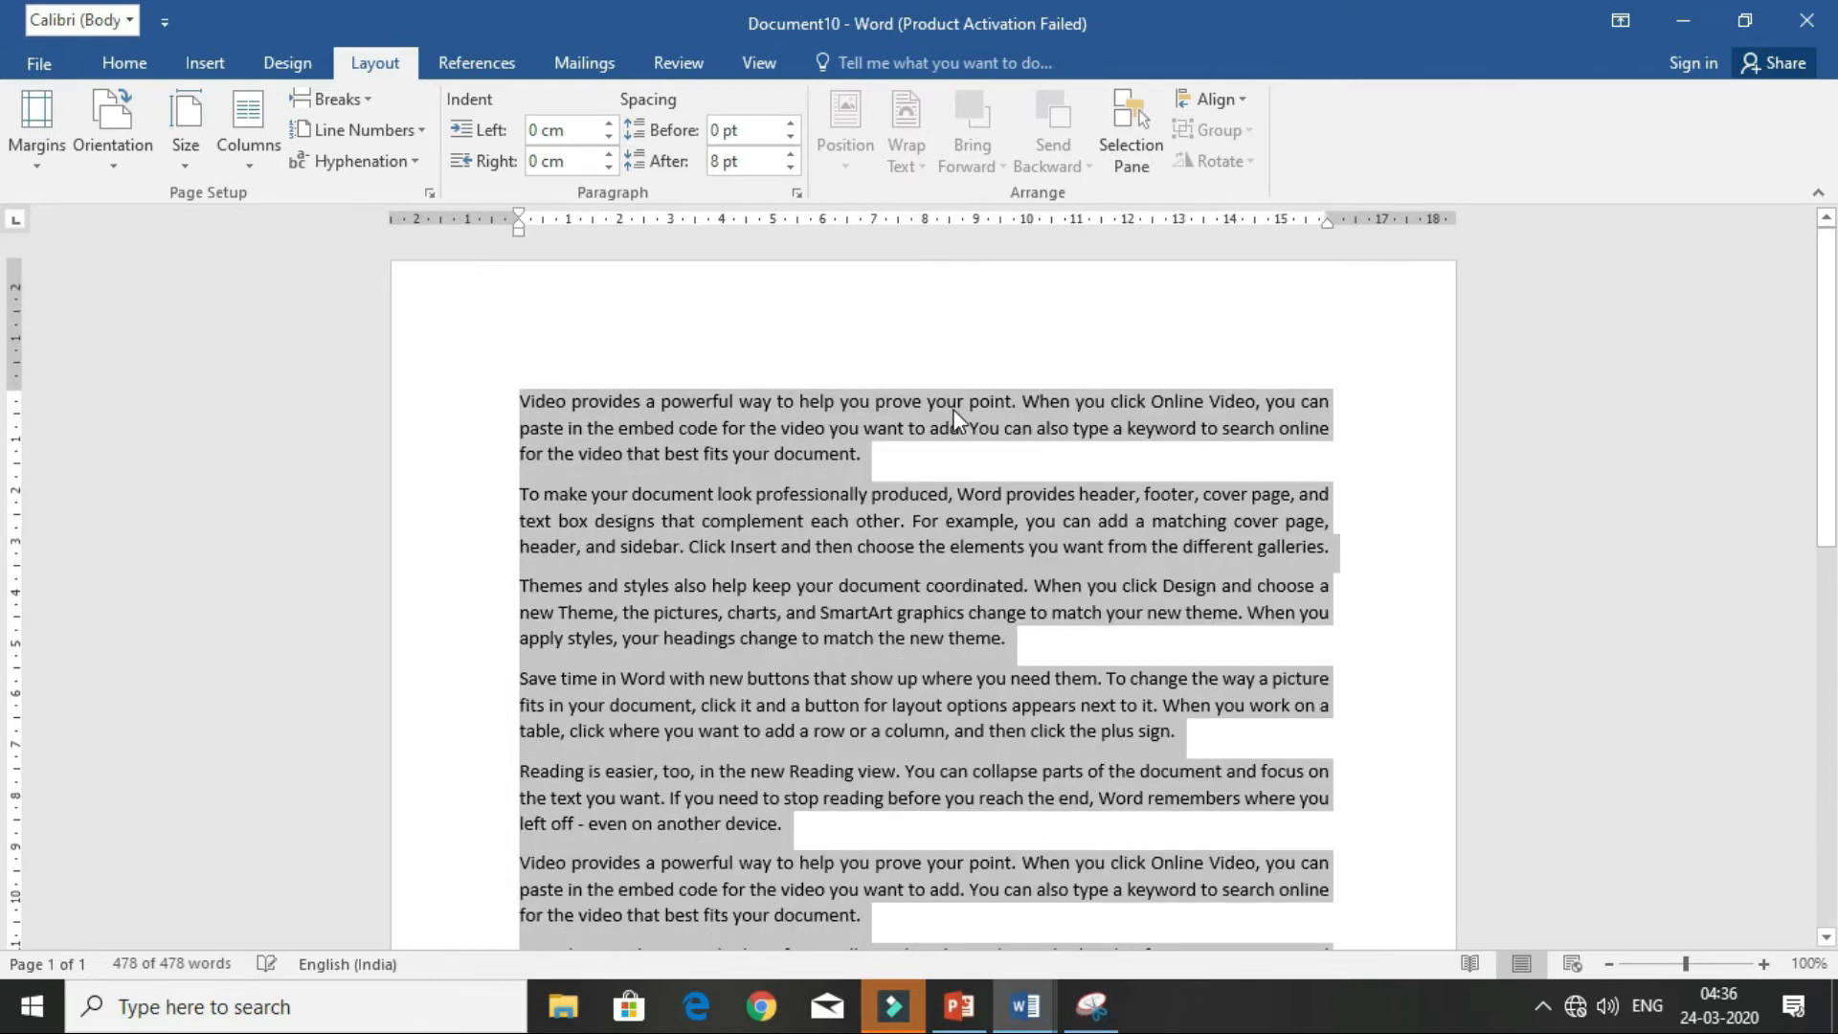
pyautogui.click(1036, 642)
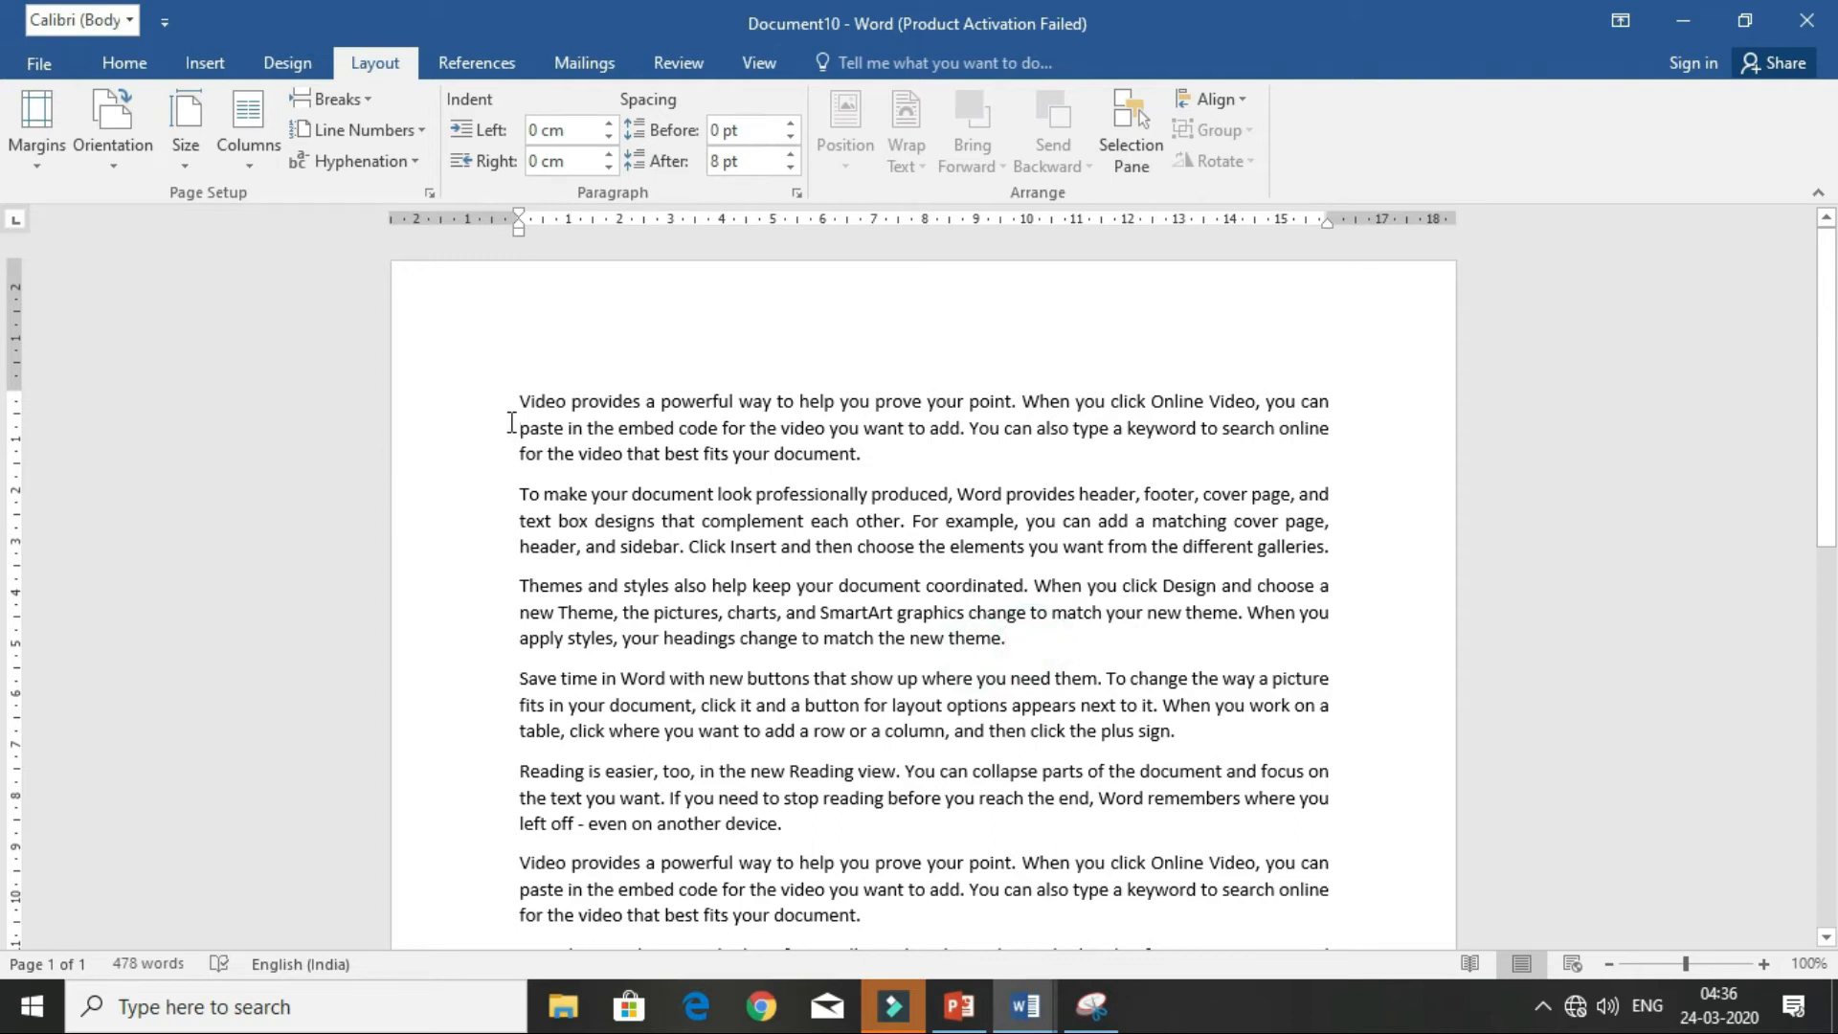
# - Insert a continuous section break before the first "Save time in Word" paragraph, separating it from the three paragraphs above
pyautogui.moveTo(517, 400); pyautogui.dragTo(1029, 654)
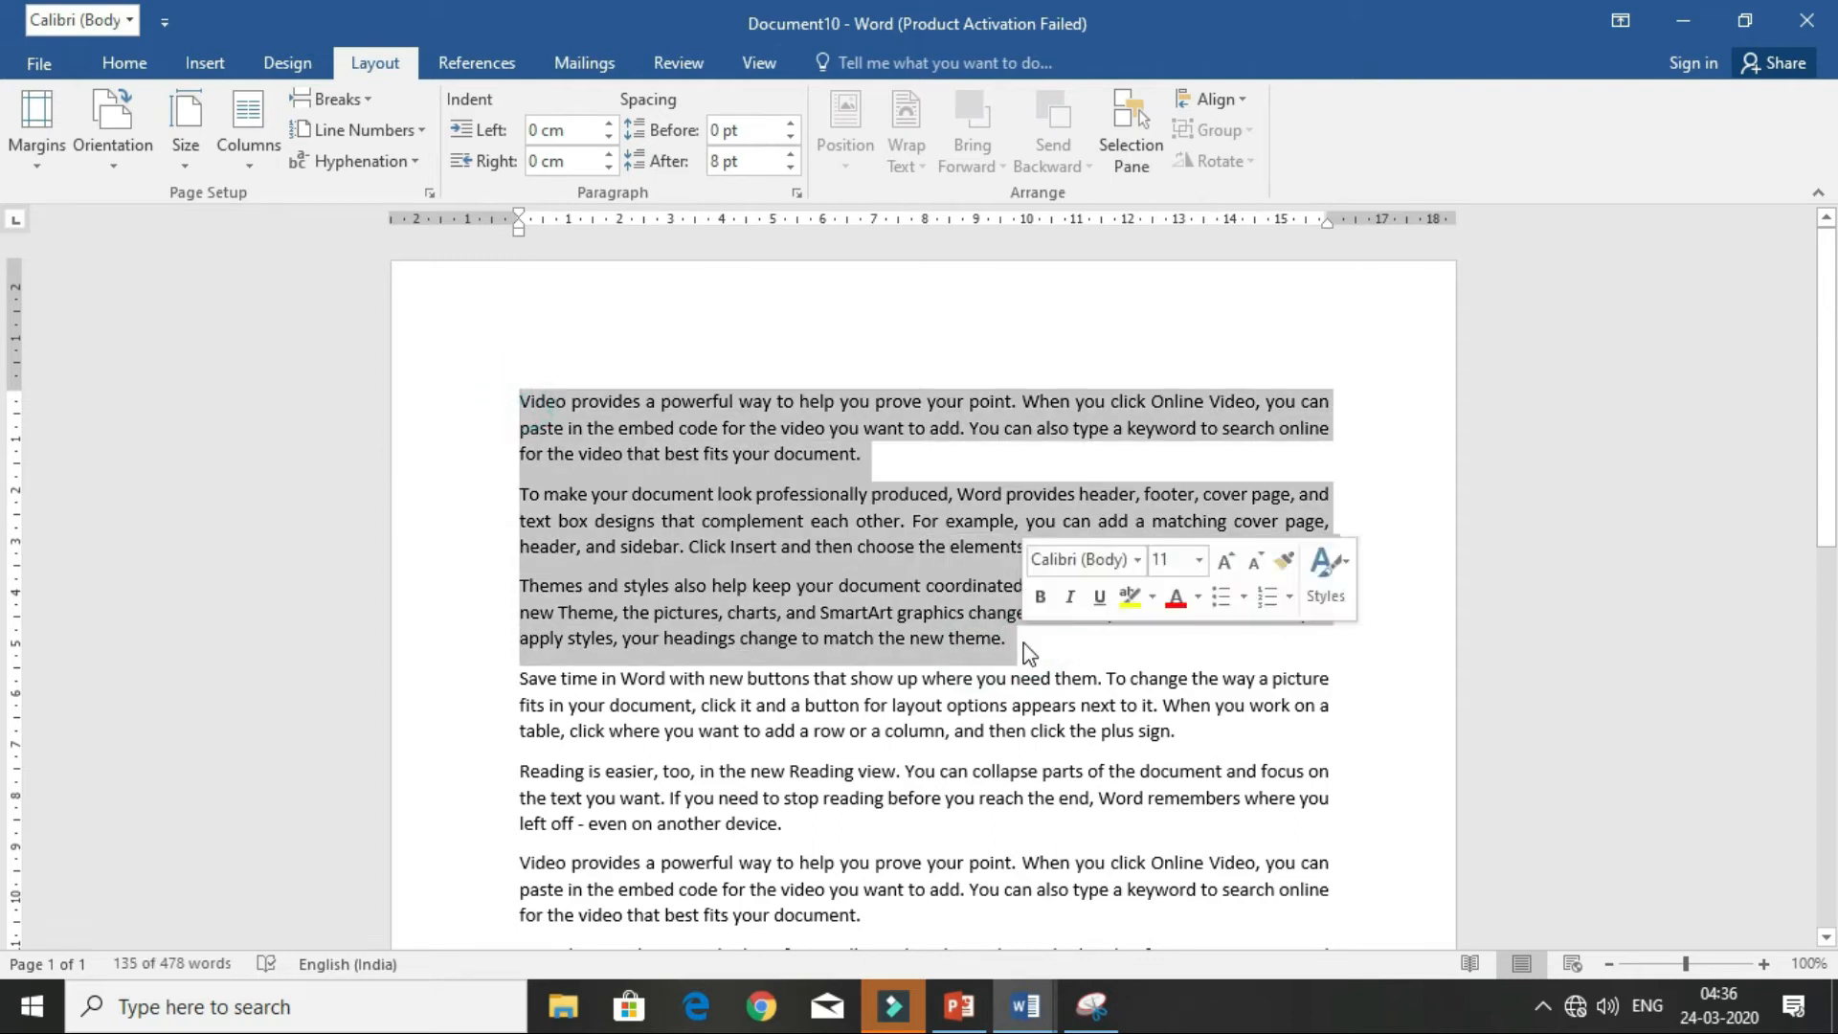
pyautogui.click(1018, 657)
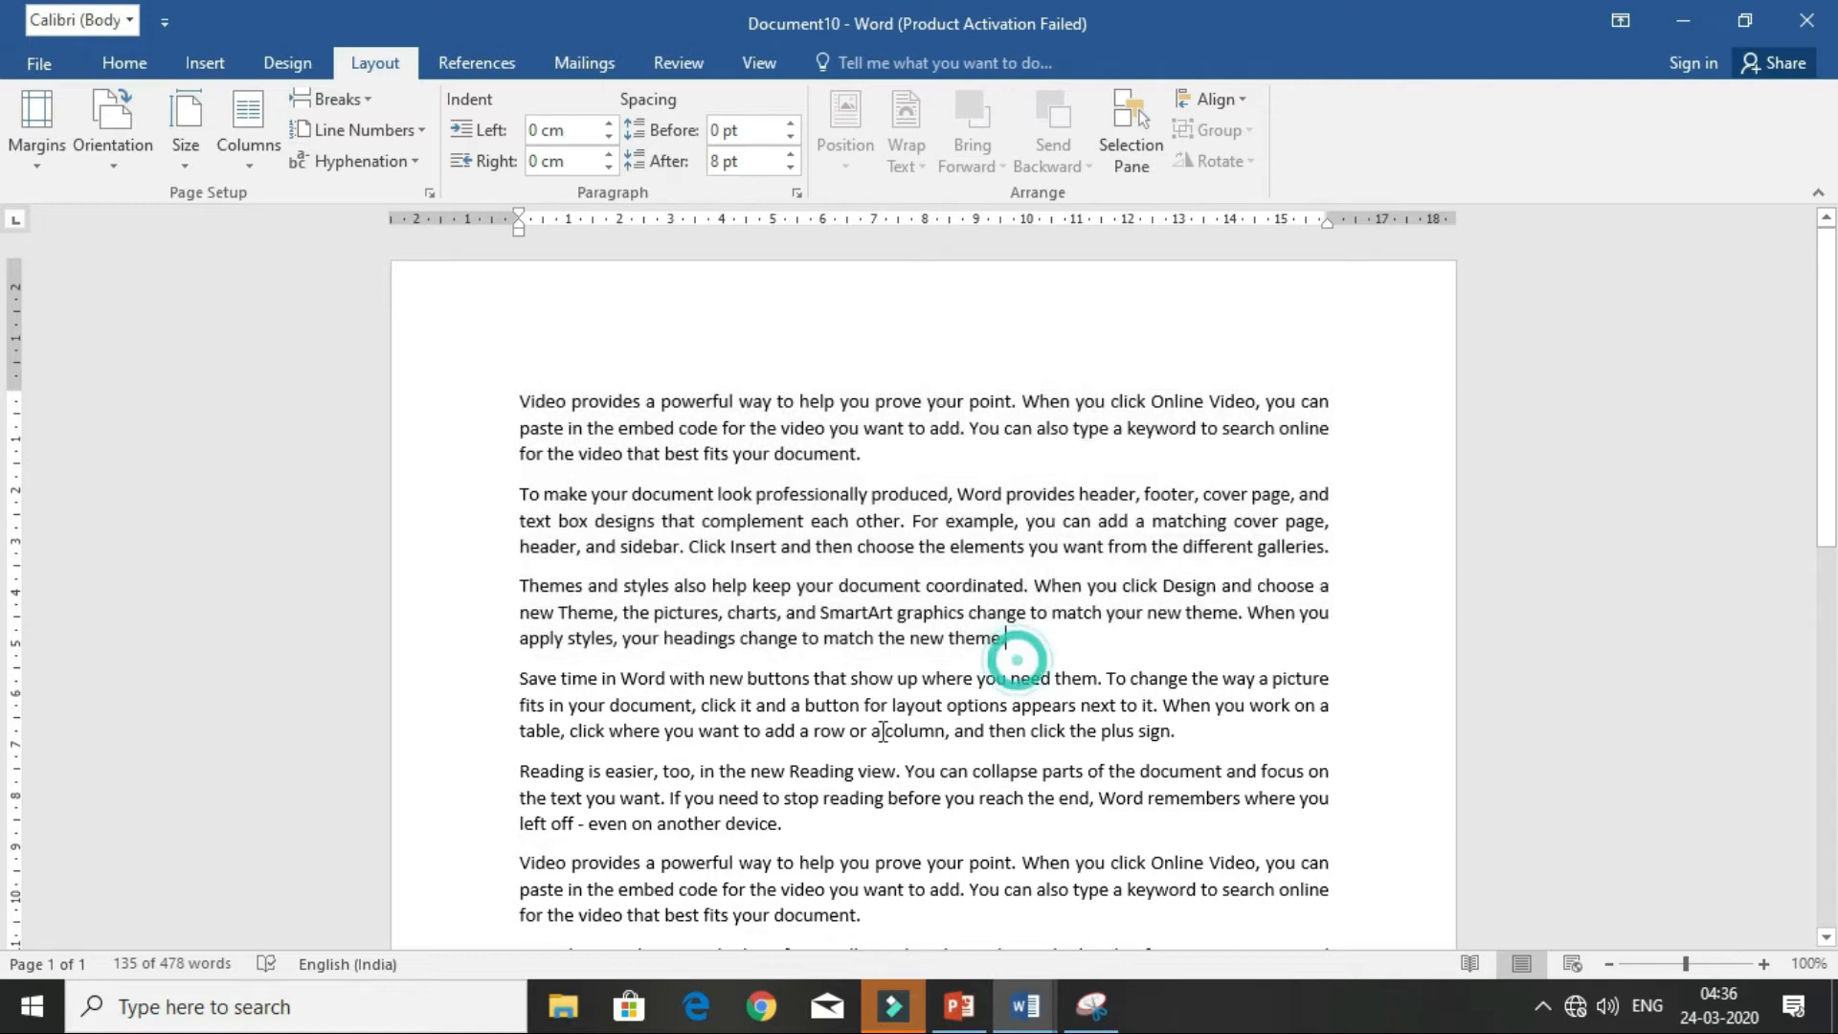
pyautogui.moveTo(520, 678); pyautogui.dragTo(792, 802)
pyautogui.scroll(2, 790, 786)
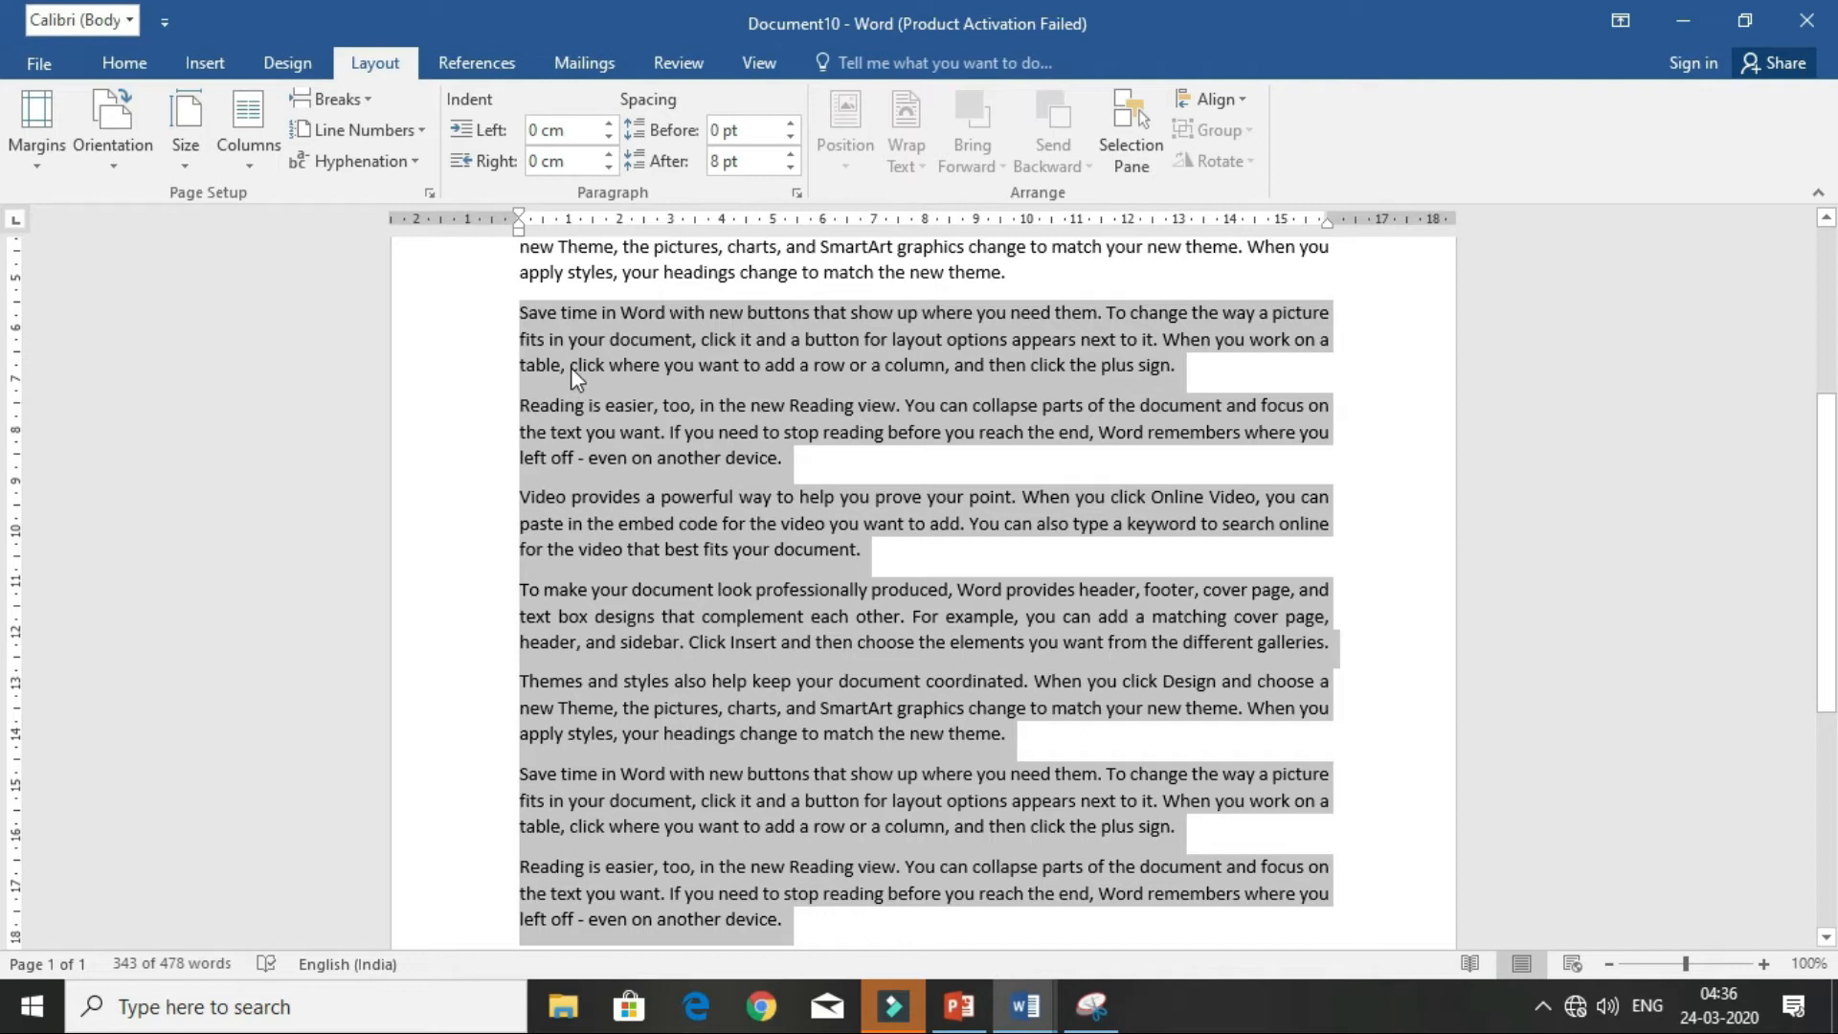
pyautogui.click(330, 100)
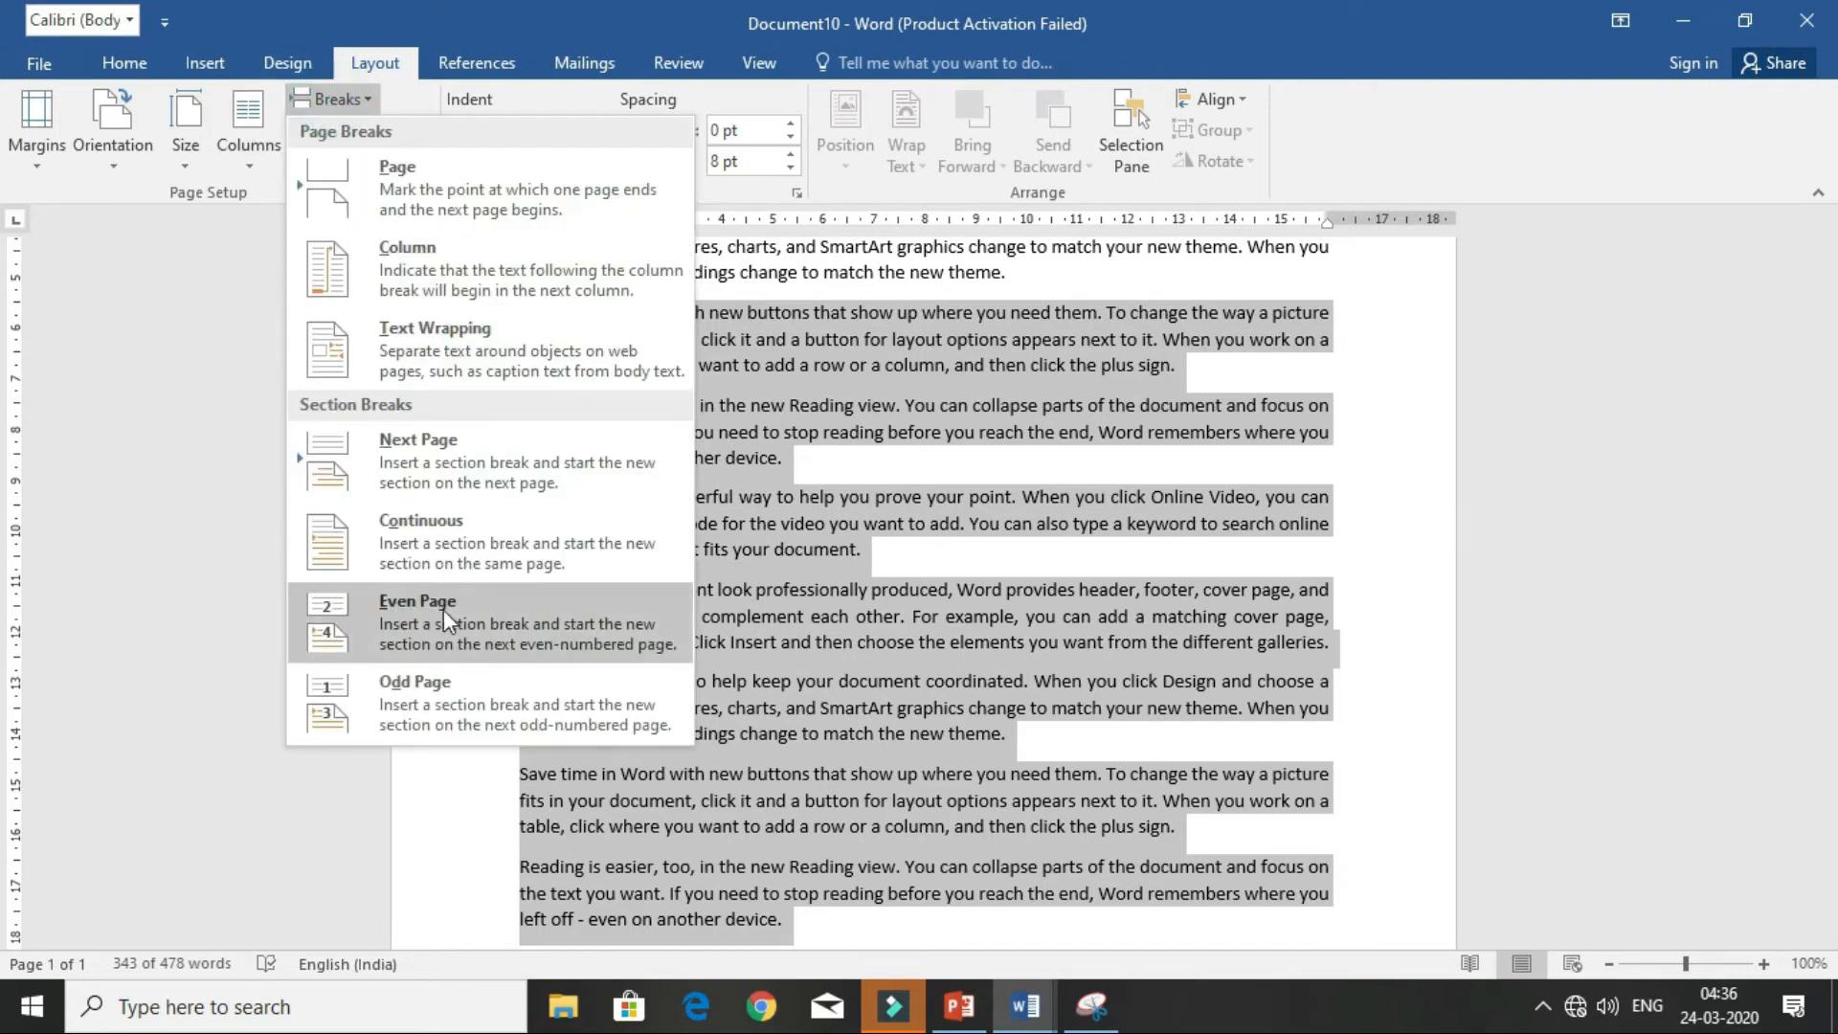
pyautogui.click(461, 532)
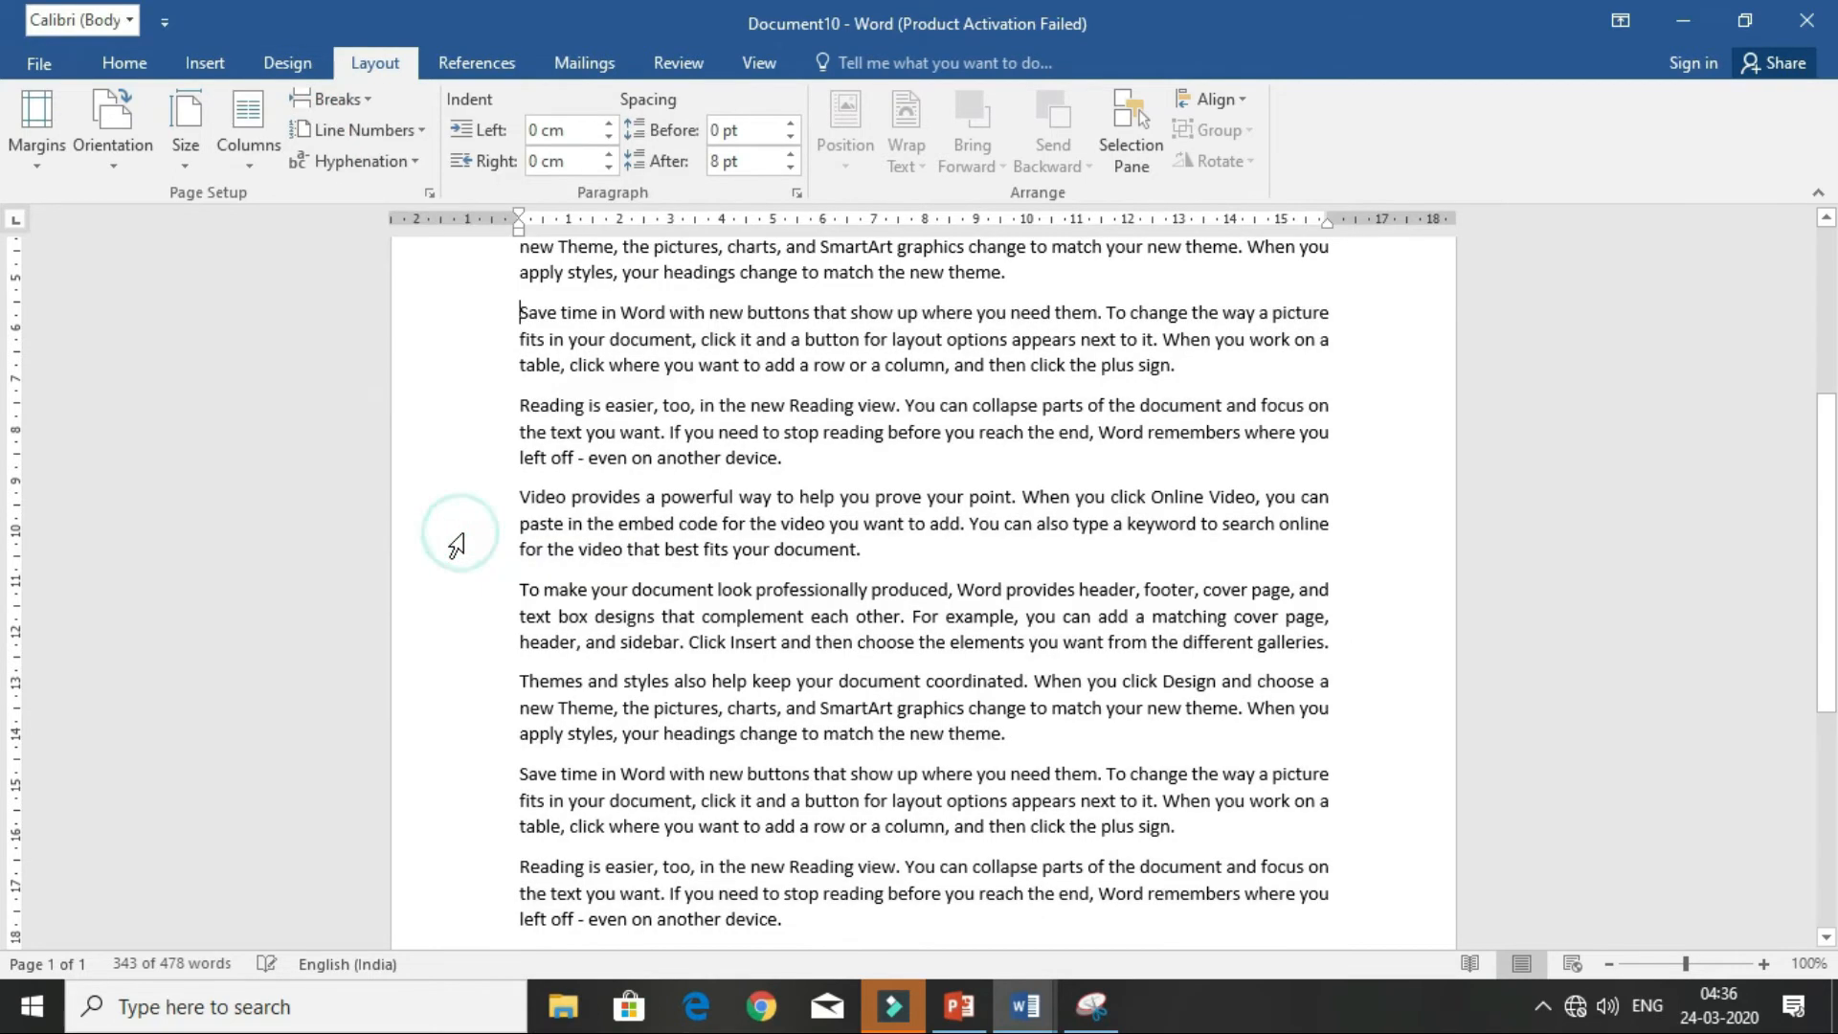
# - Lay out the section after the continuous break in three columns and compare it with the first three paragraphs
pyautogui.click(329, 96)
pyautogui.click(247, 140)
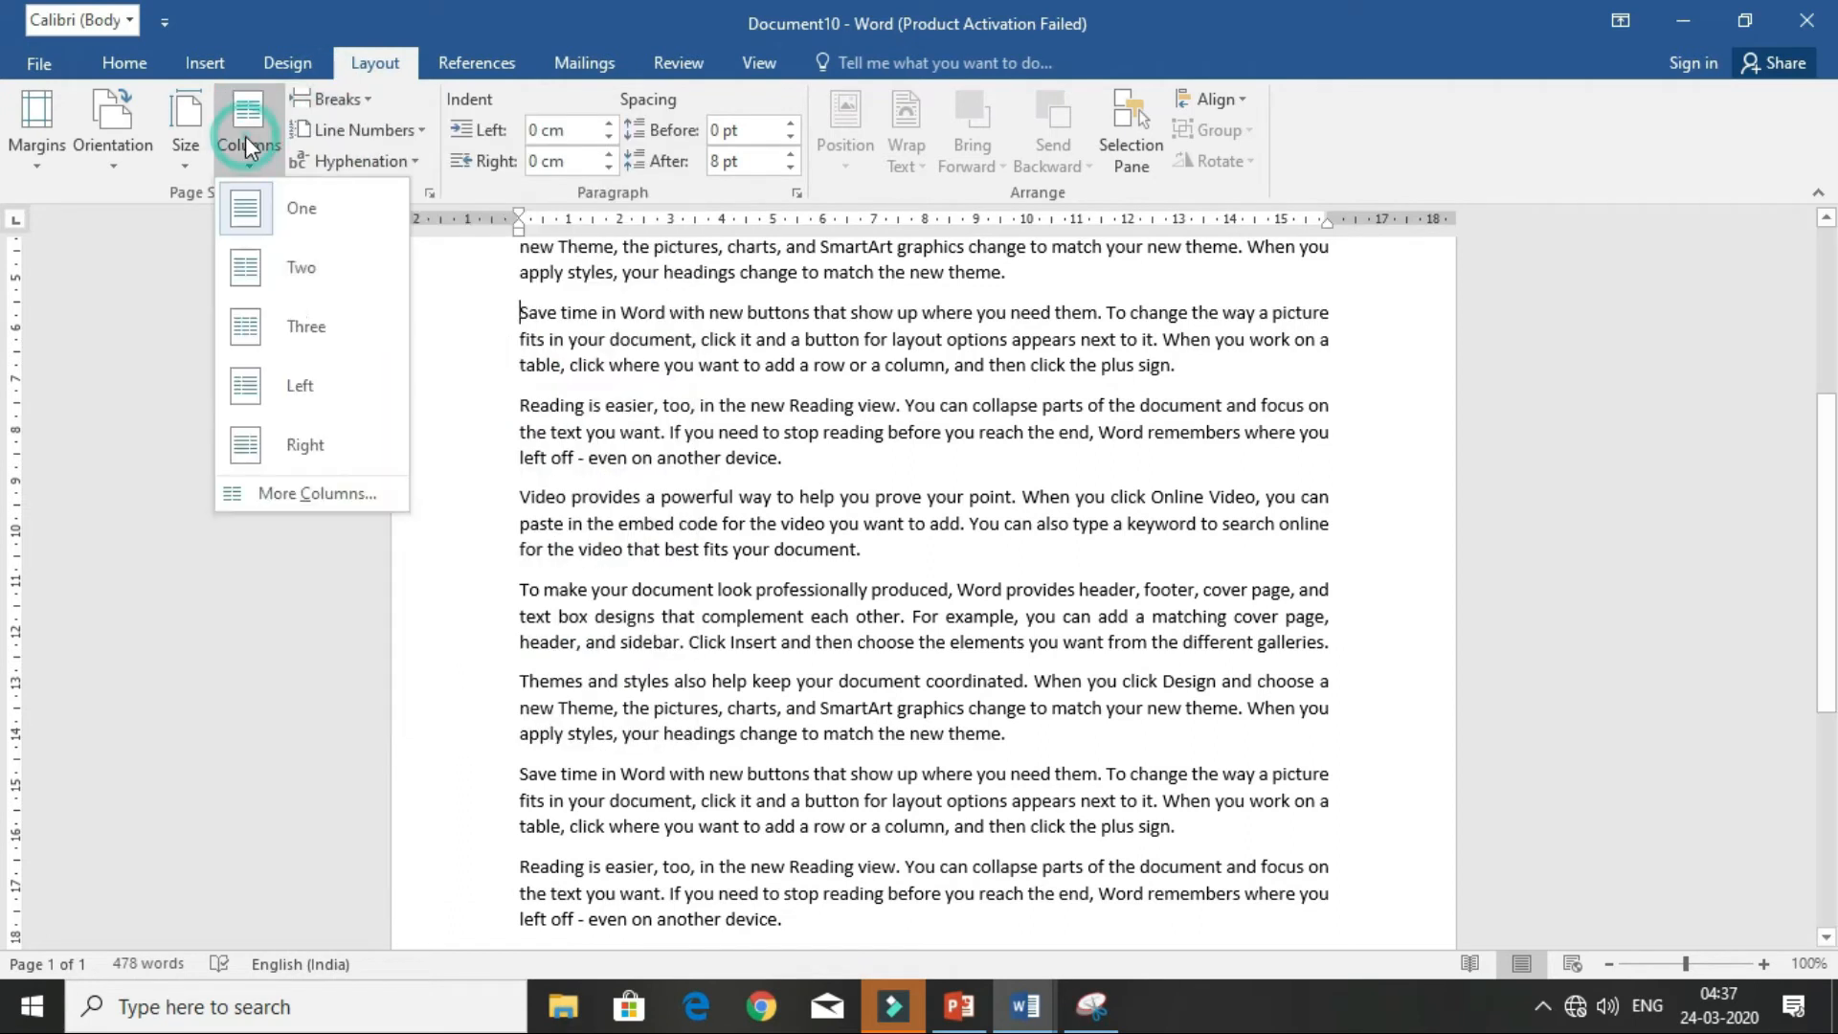
pyautogui.click(298, 322)
pyautogui.scroll(5, 1211, 568)
pyautogui.moveTo(1034, 638); pyautogui.dragTo(551, 383)
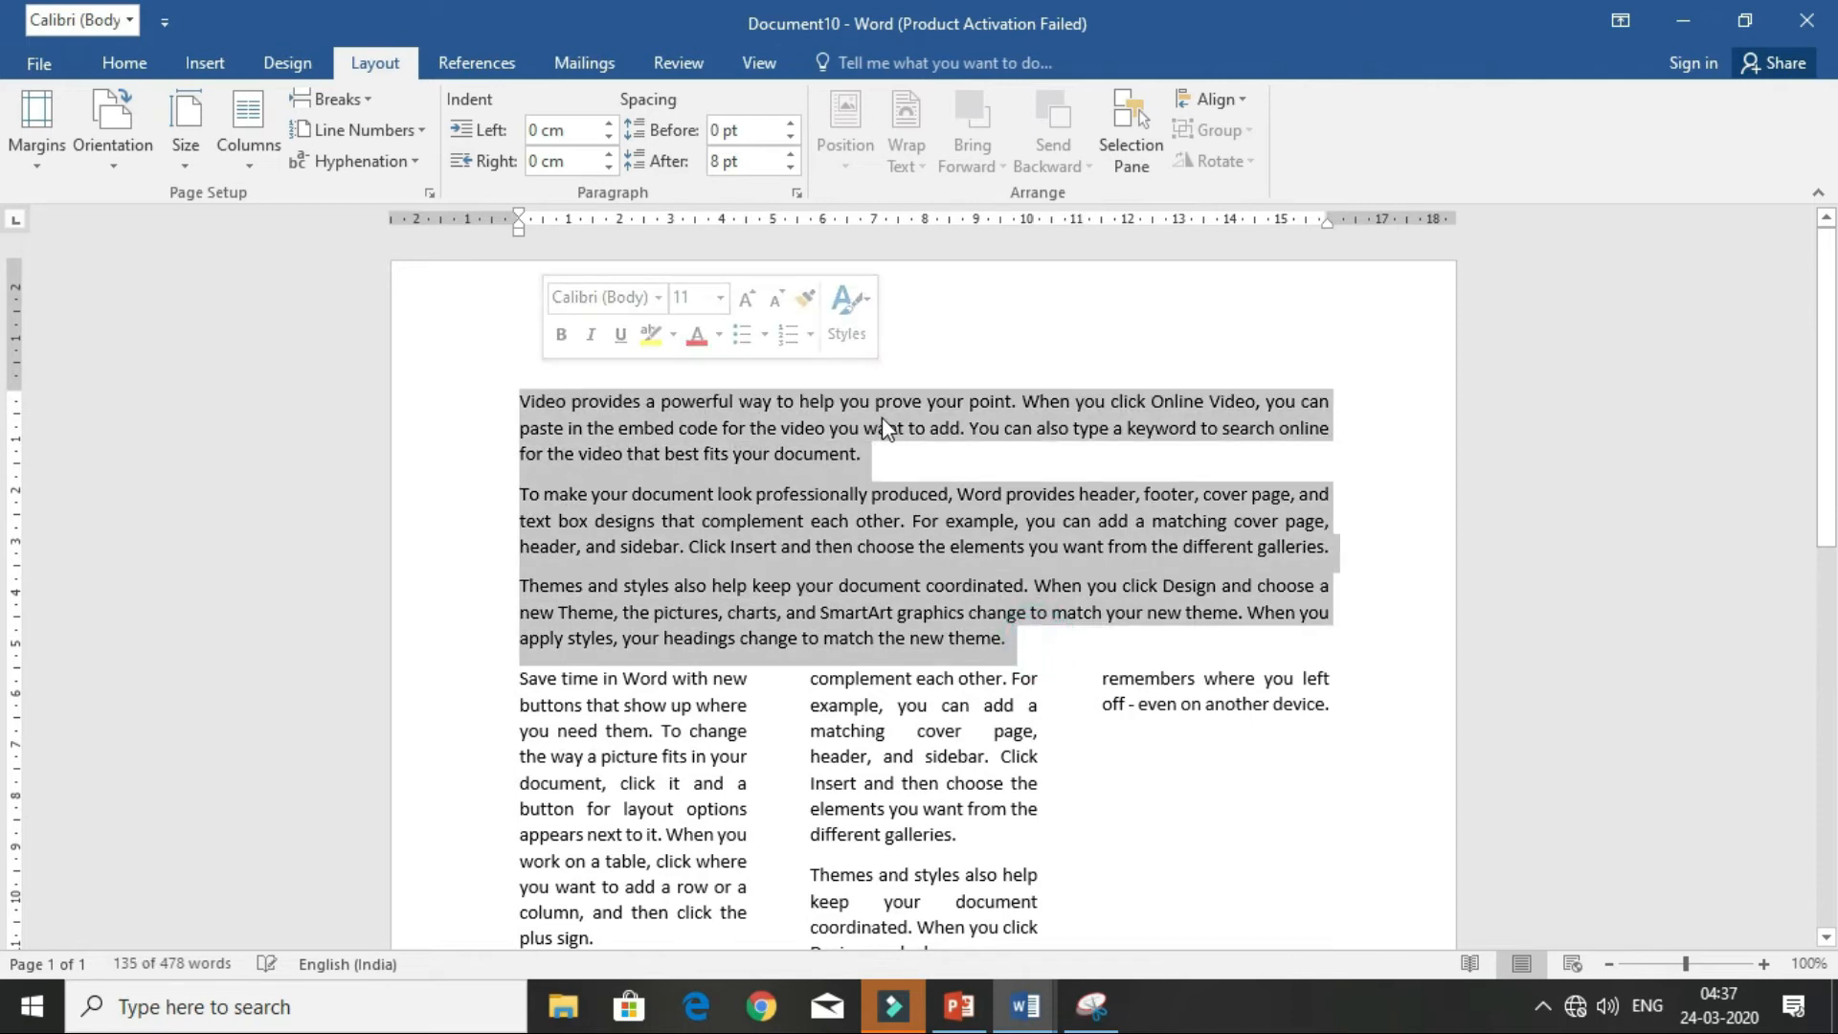
pyautogui.click(607, 758)
pyautogui.moveTo(520, 677); pyautogui.dragTo(1003, 912)
pyautogui.scroll(-4, 964, 661)
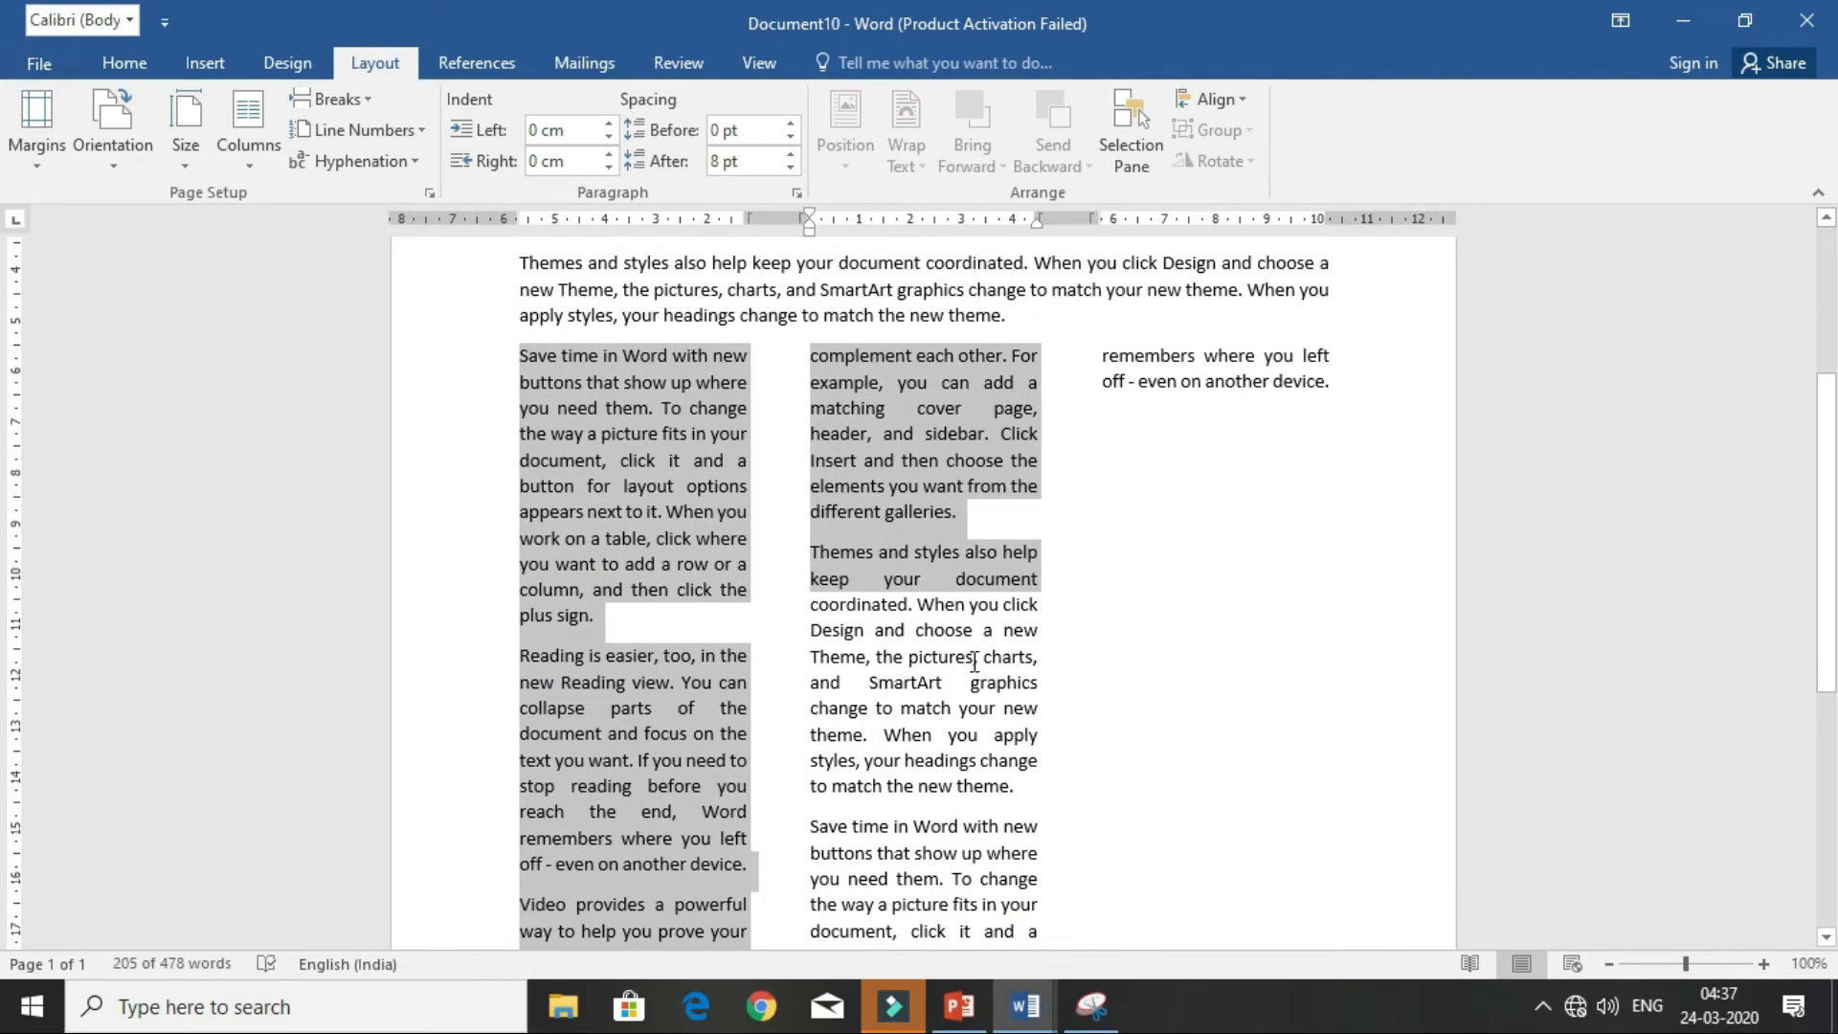
# - Undo the three-column layout of the second section and return to its beginning
pyautogui.hotkey('ctrl', 'z')
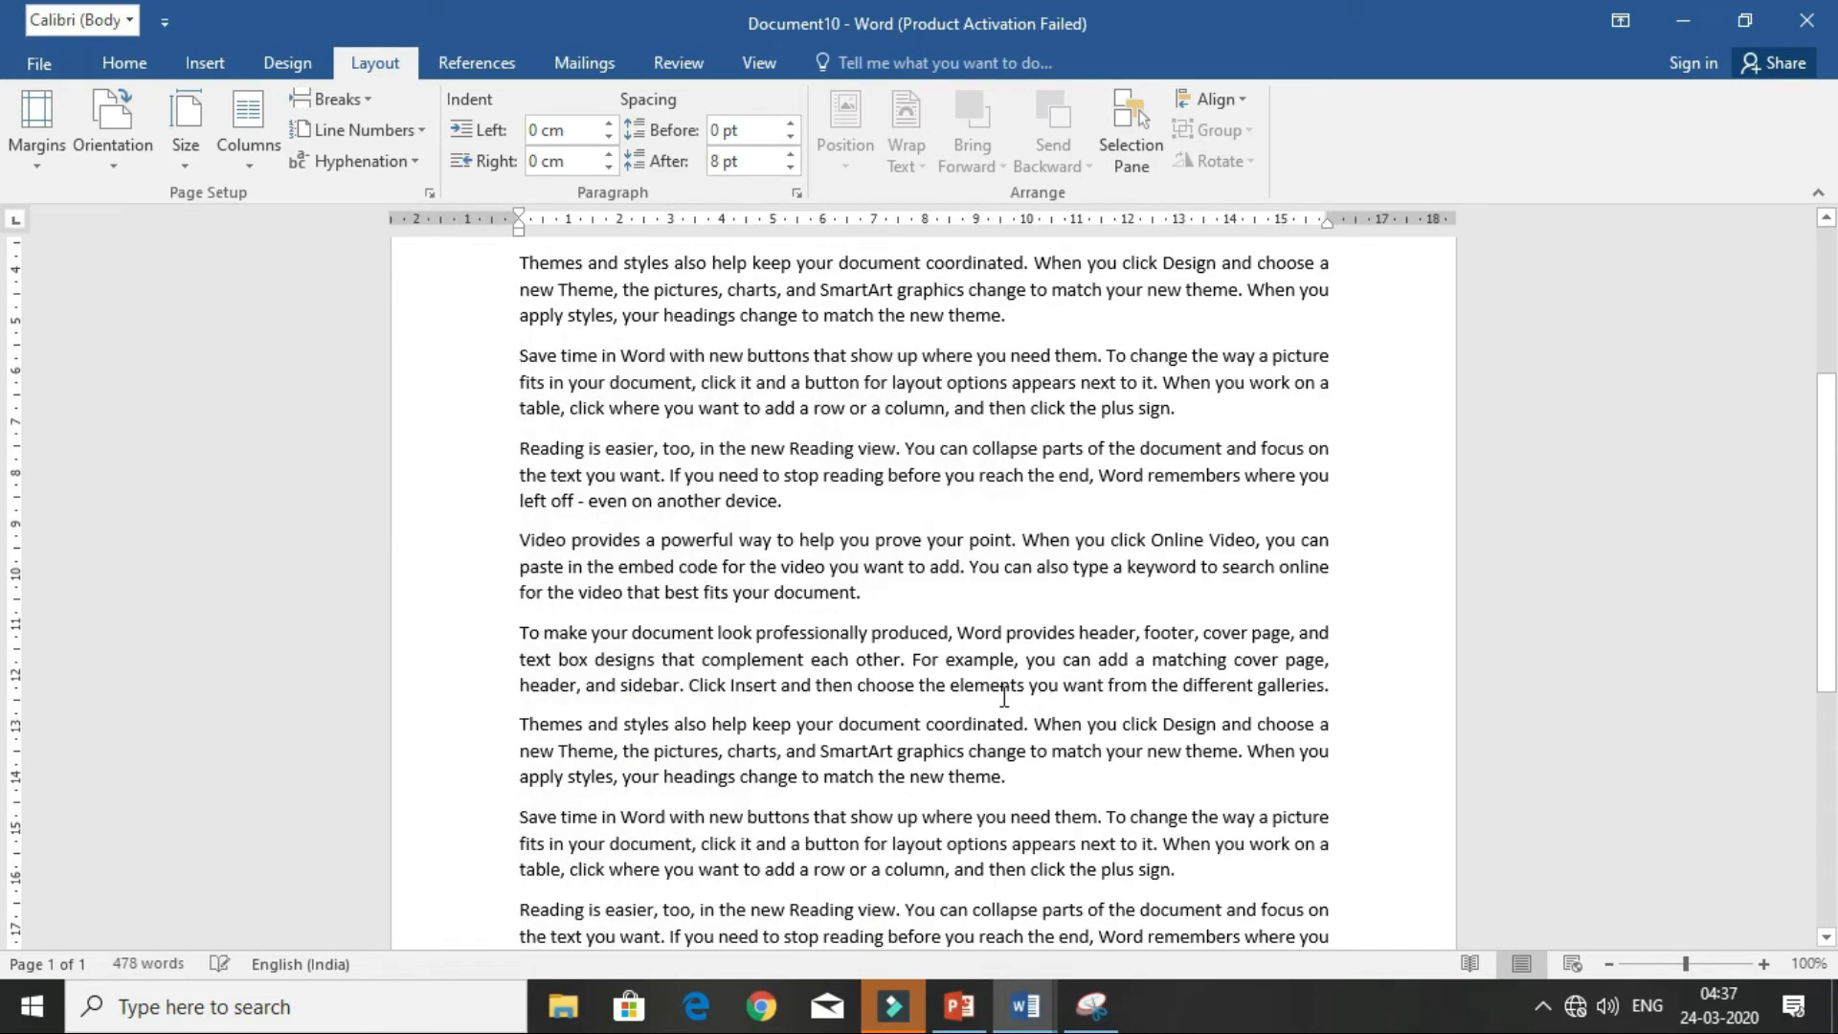
pyautogui.click(517, 384)
pyautogui.scroll(1, 537, 382)
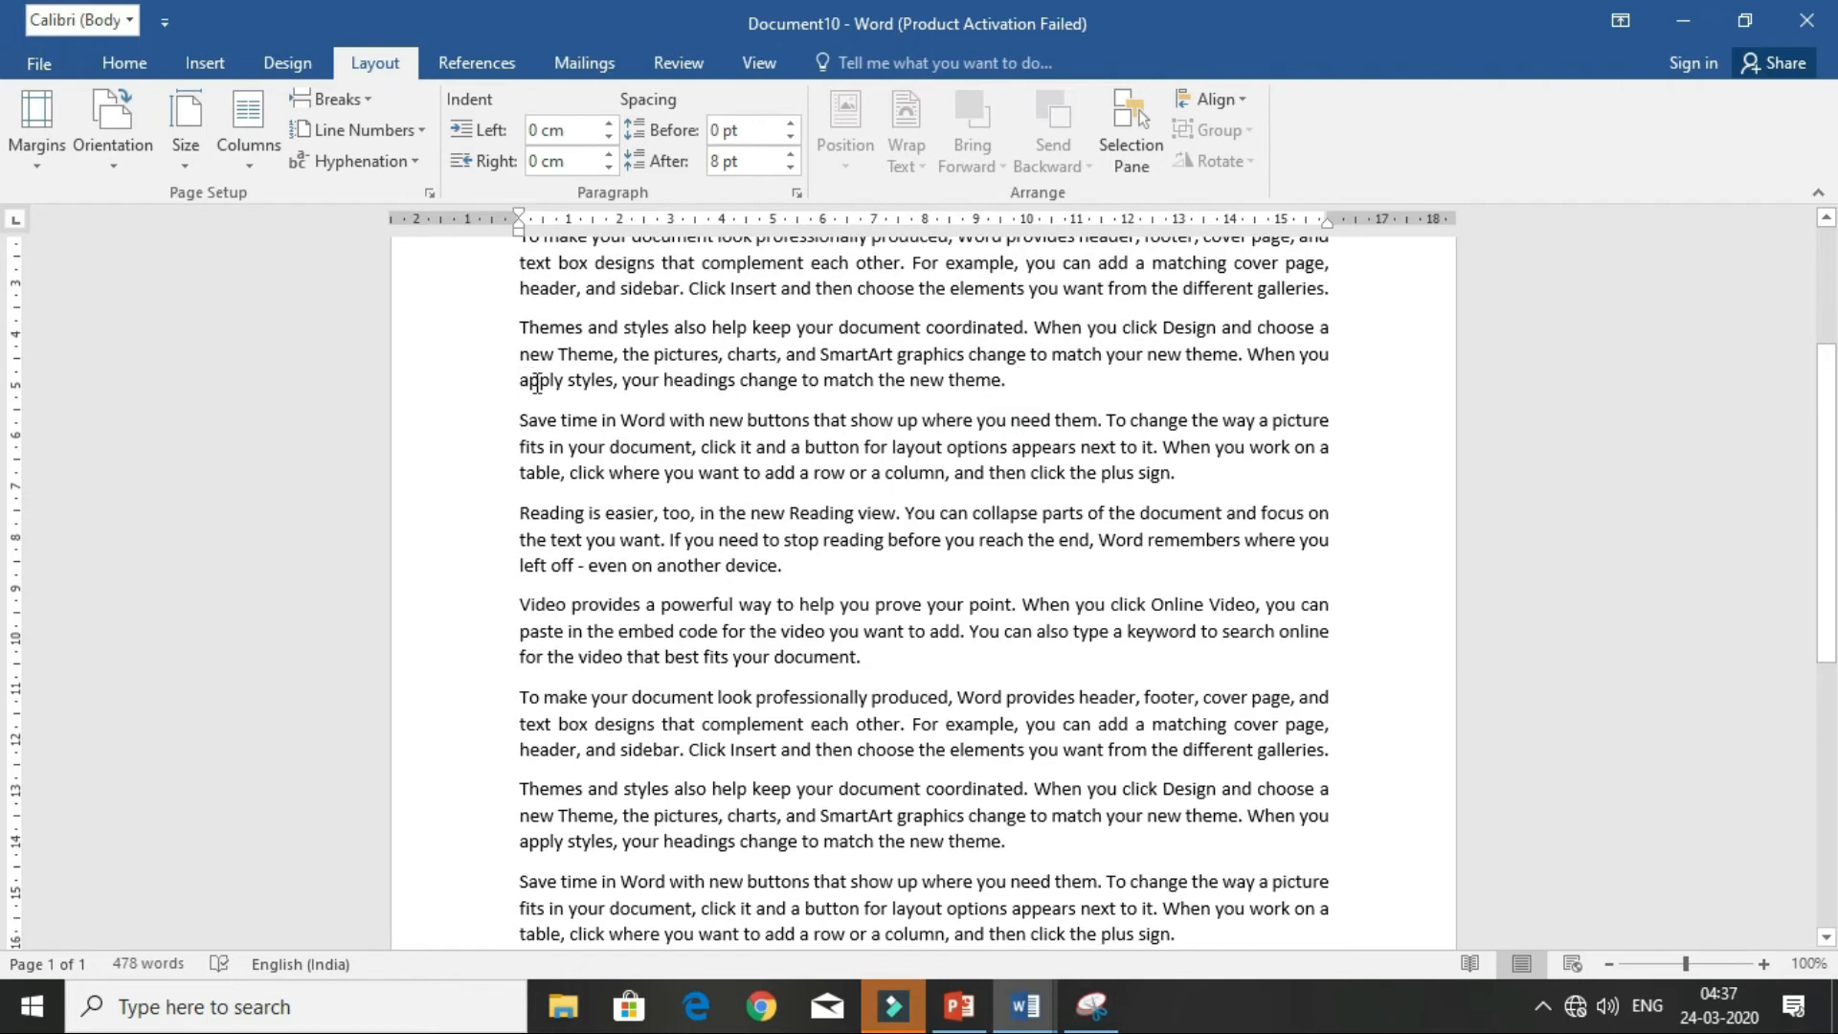
# - Insert a Next Page section break before the first "Save time in Word" paragraph, starting the remaining text on a new page
pyautogui.moveTo(509, 416); pyautogui.dragTo(803, 804)
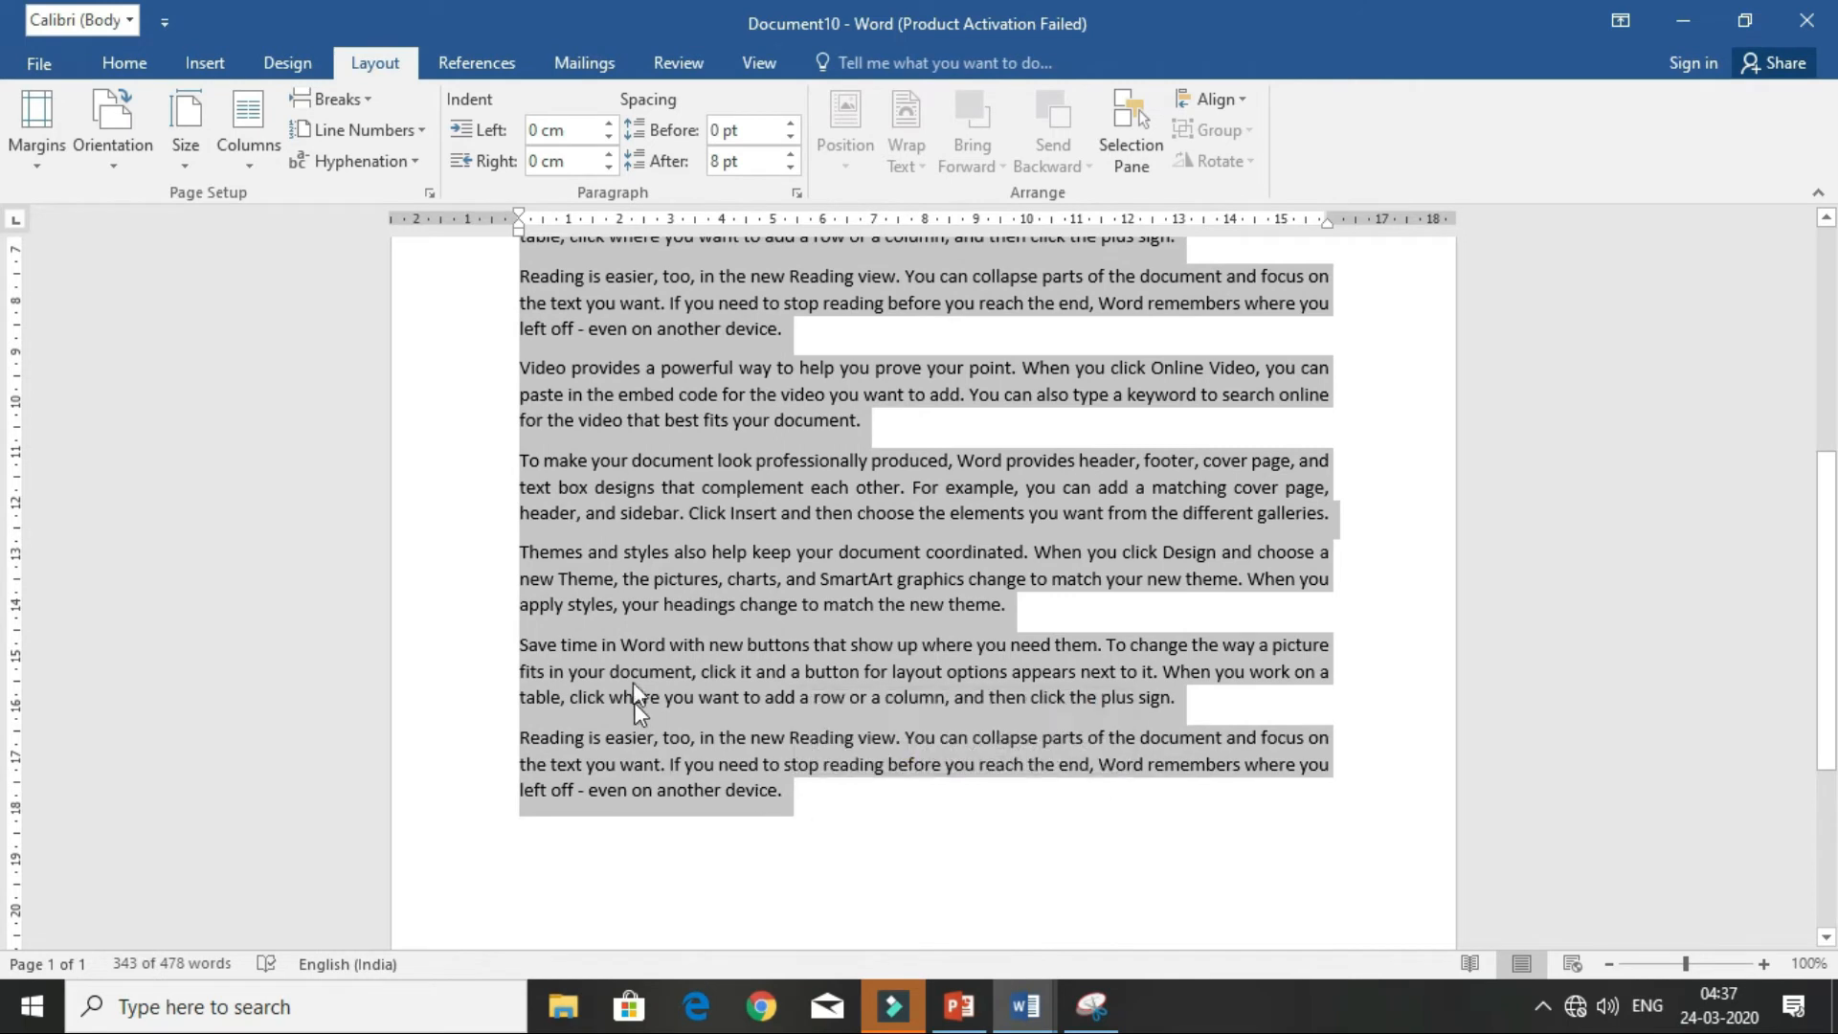
pyautogui.scroll(5, 634, 635)
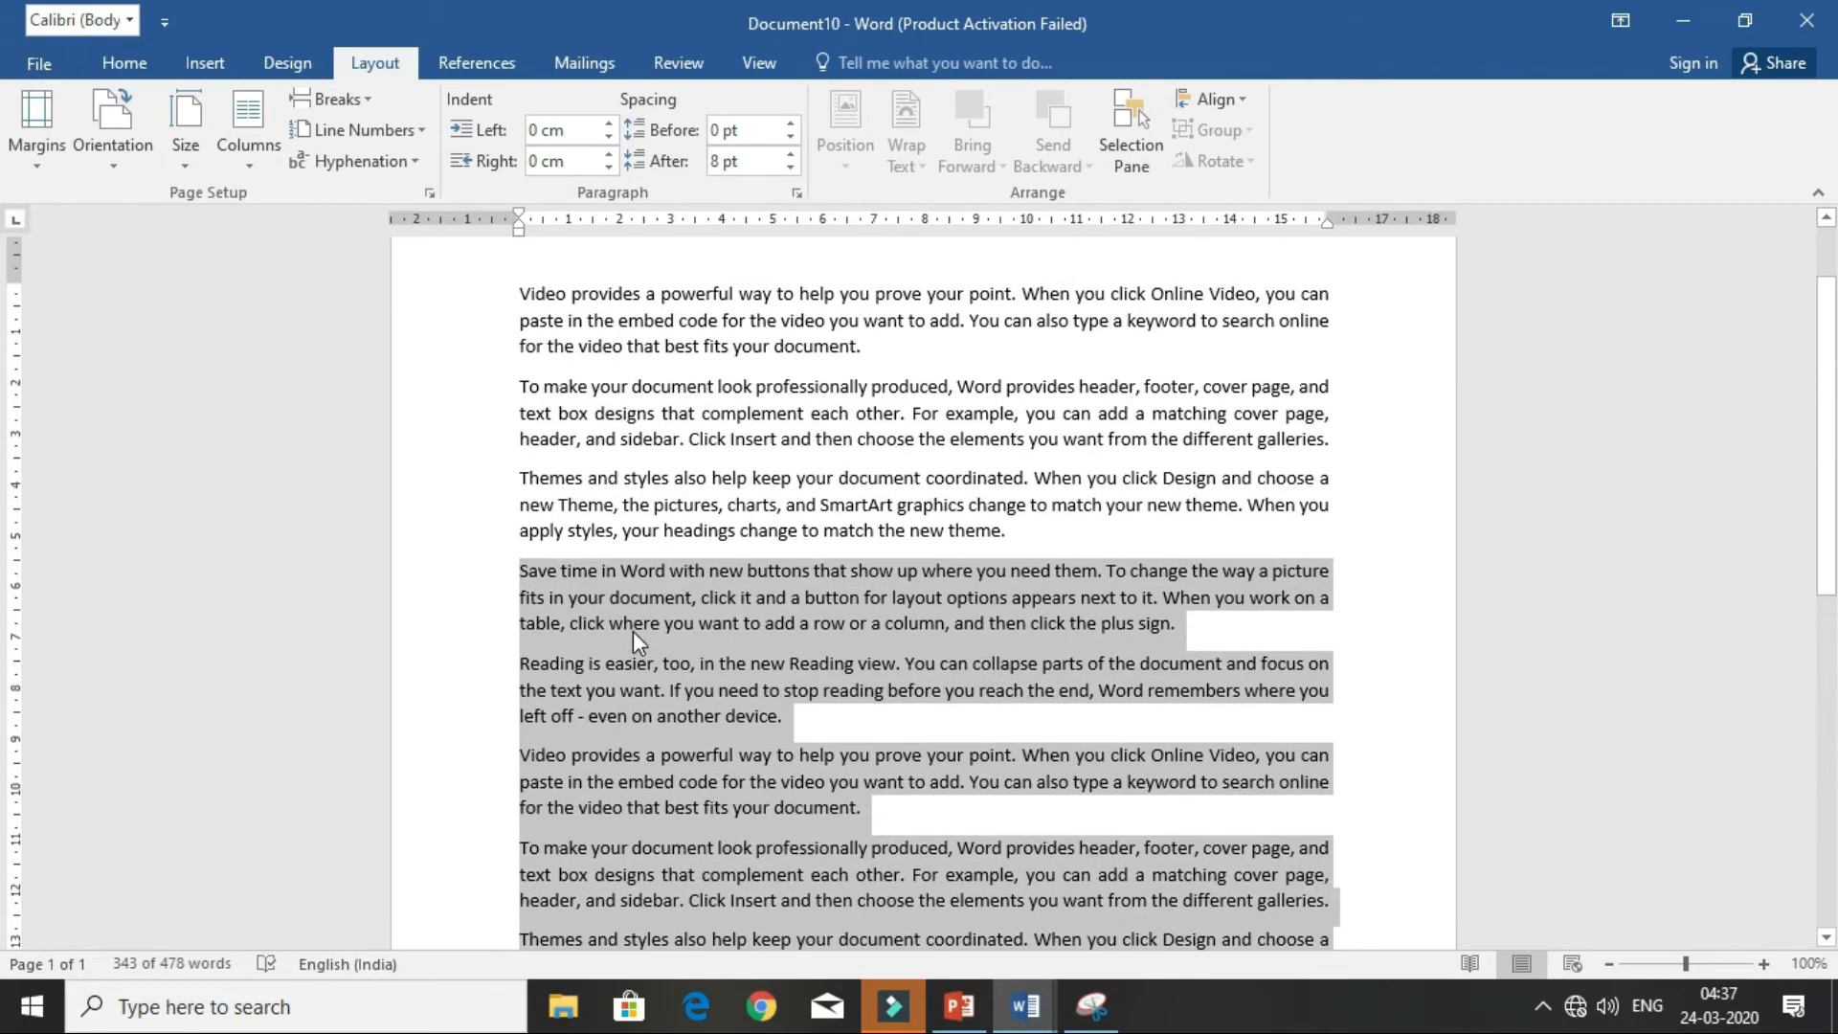
pyautogui.click(325, 99)
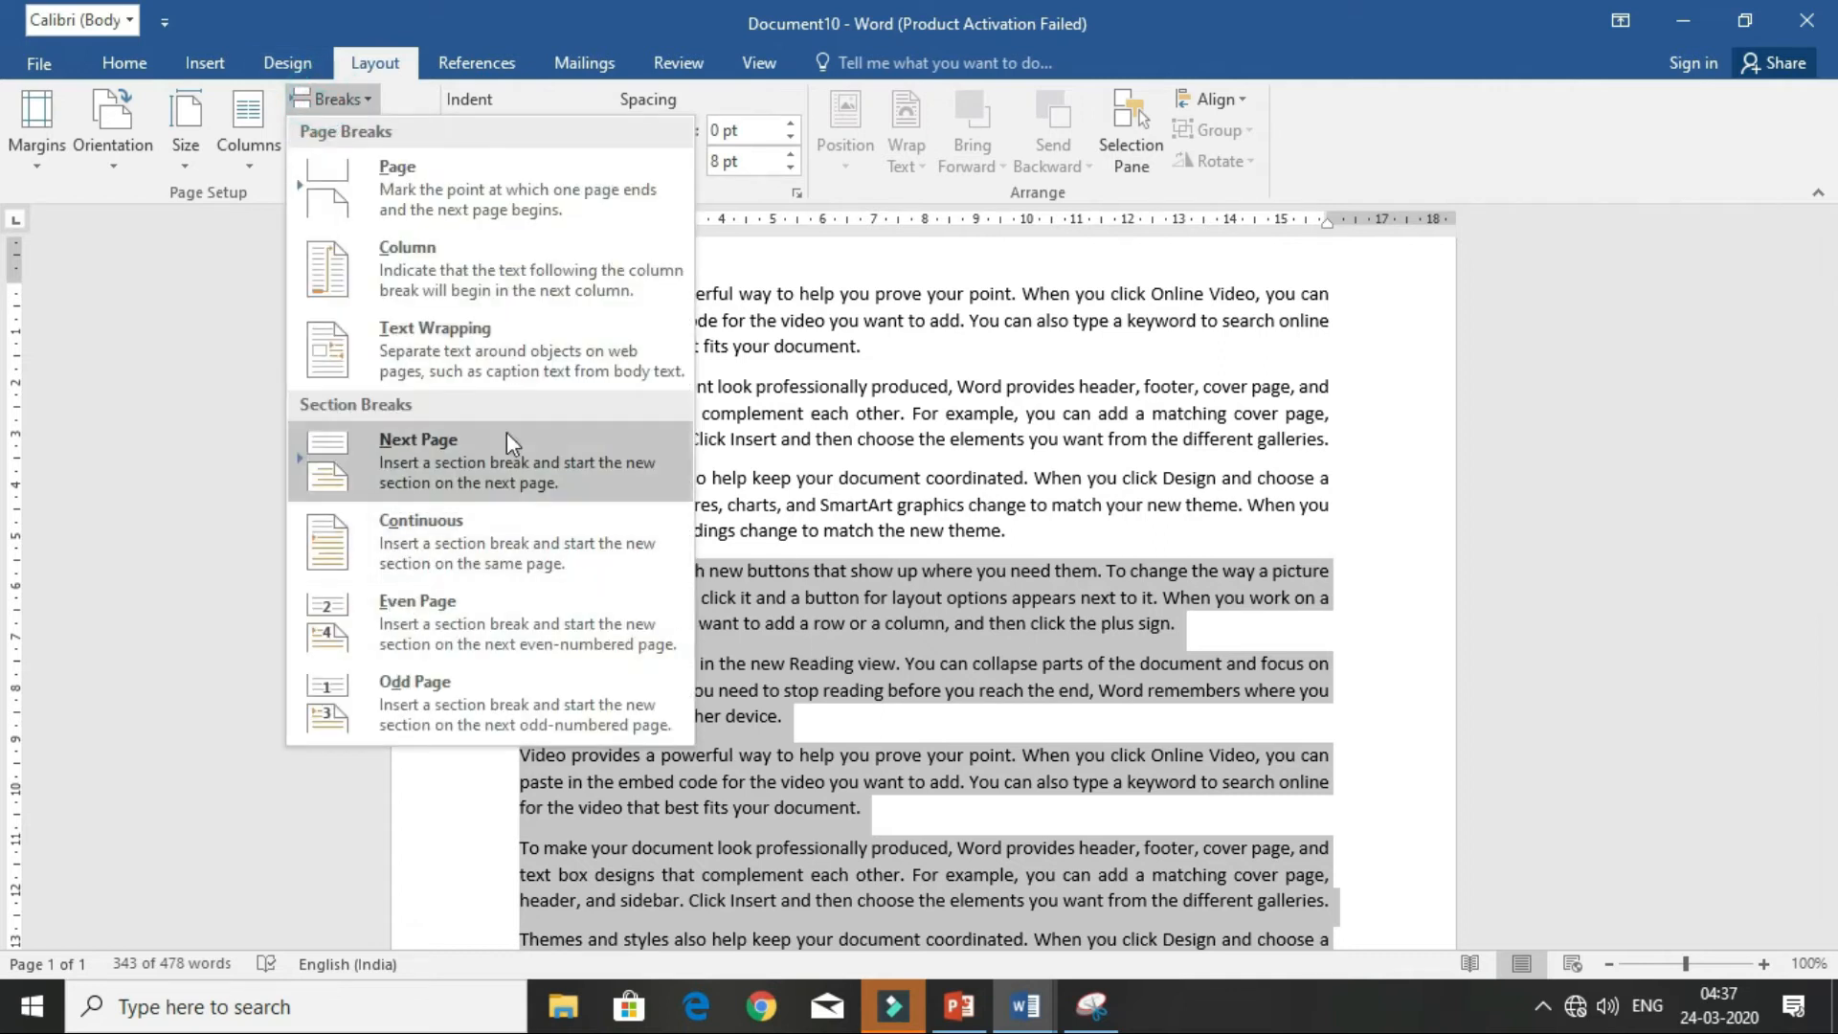
pyautogui.click(434, 452)
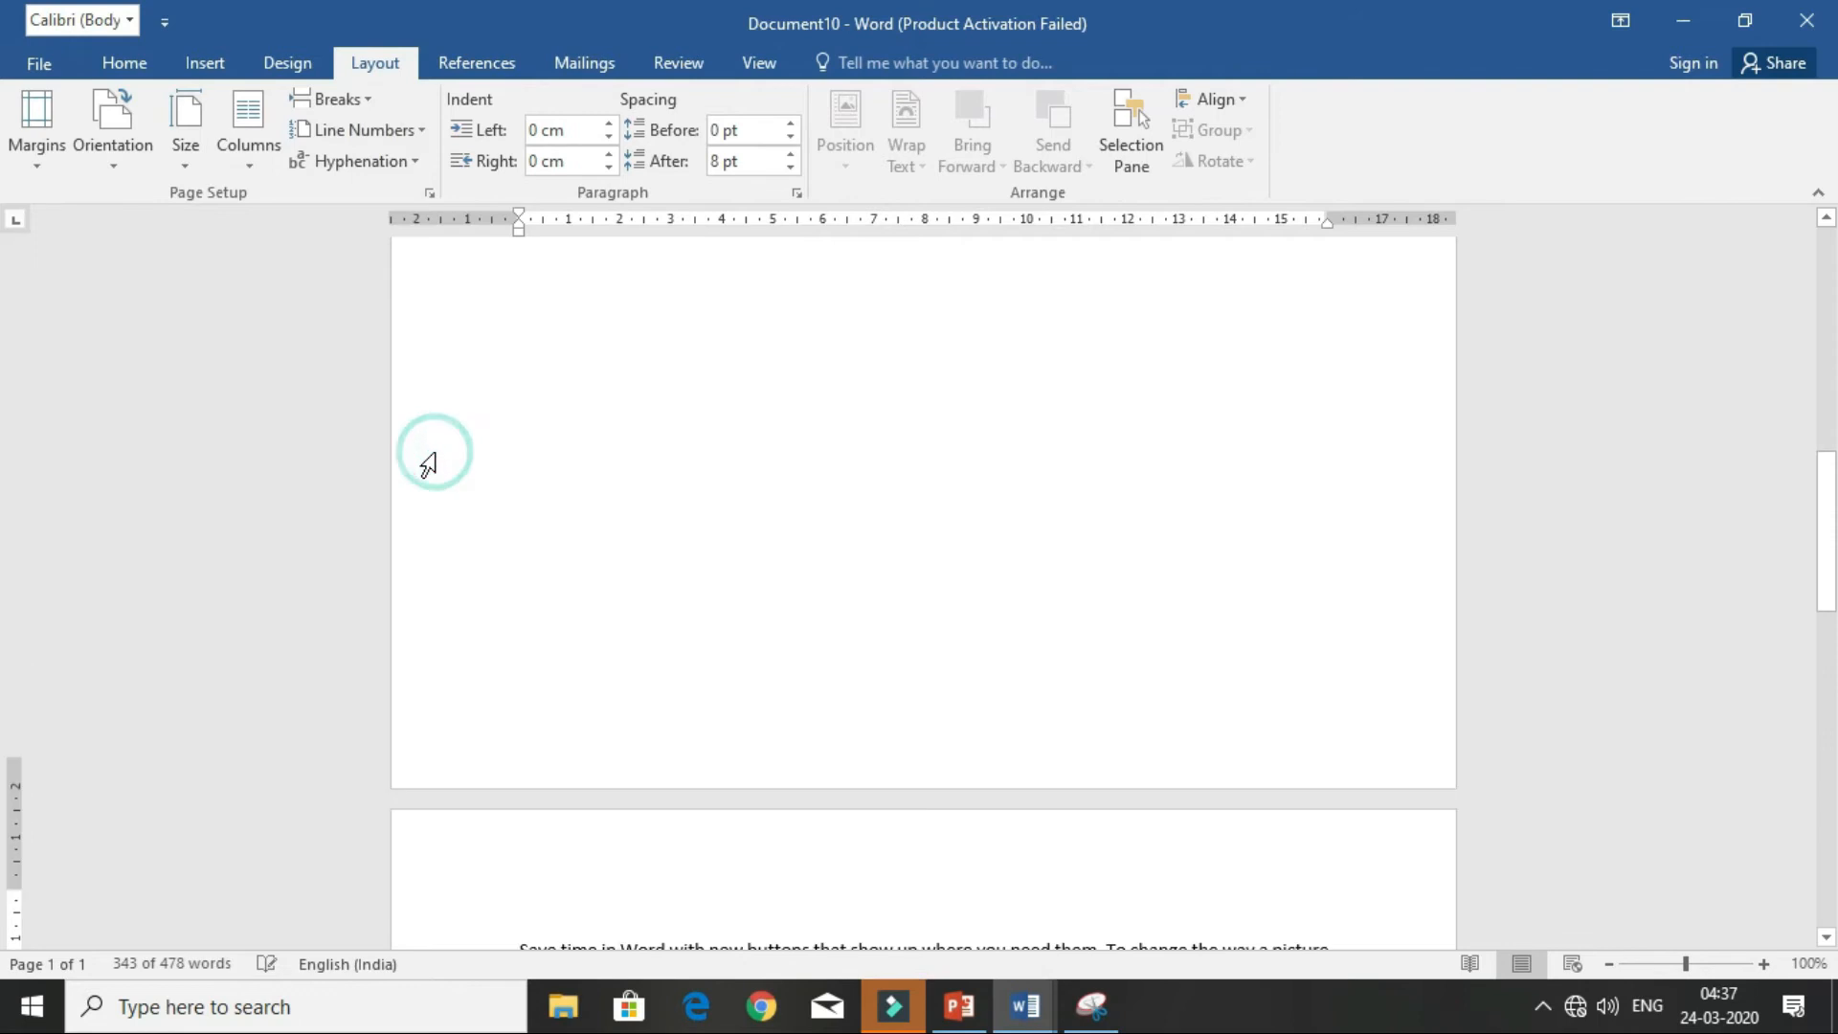
pyautogui.scroll(5, 623, 533)
pyautogui.scroll(-8, 645, 514)
pyautogui.scroll(-3, 650, 511)
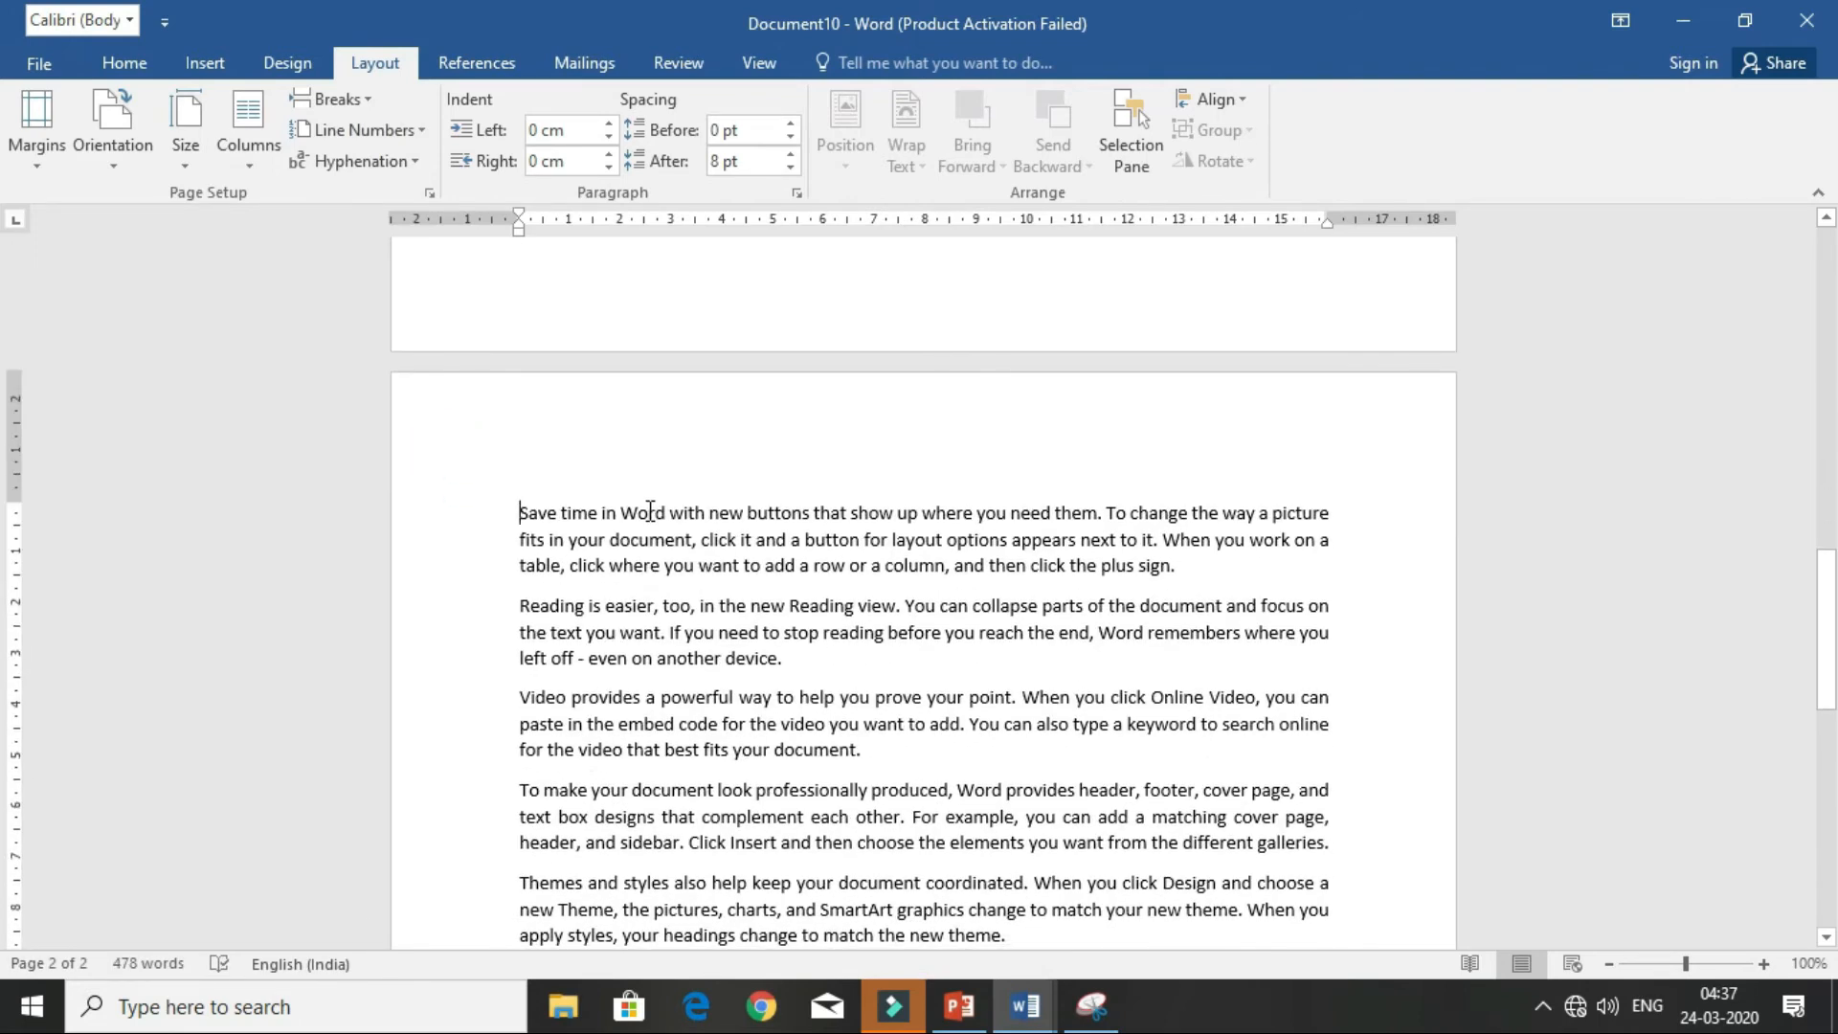
# - Lay out the section on the new page in three columns and compare it with the first page's text
pyautogui.click(241, 142)
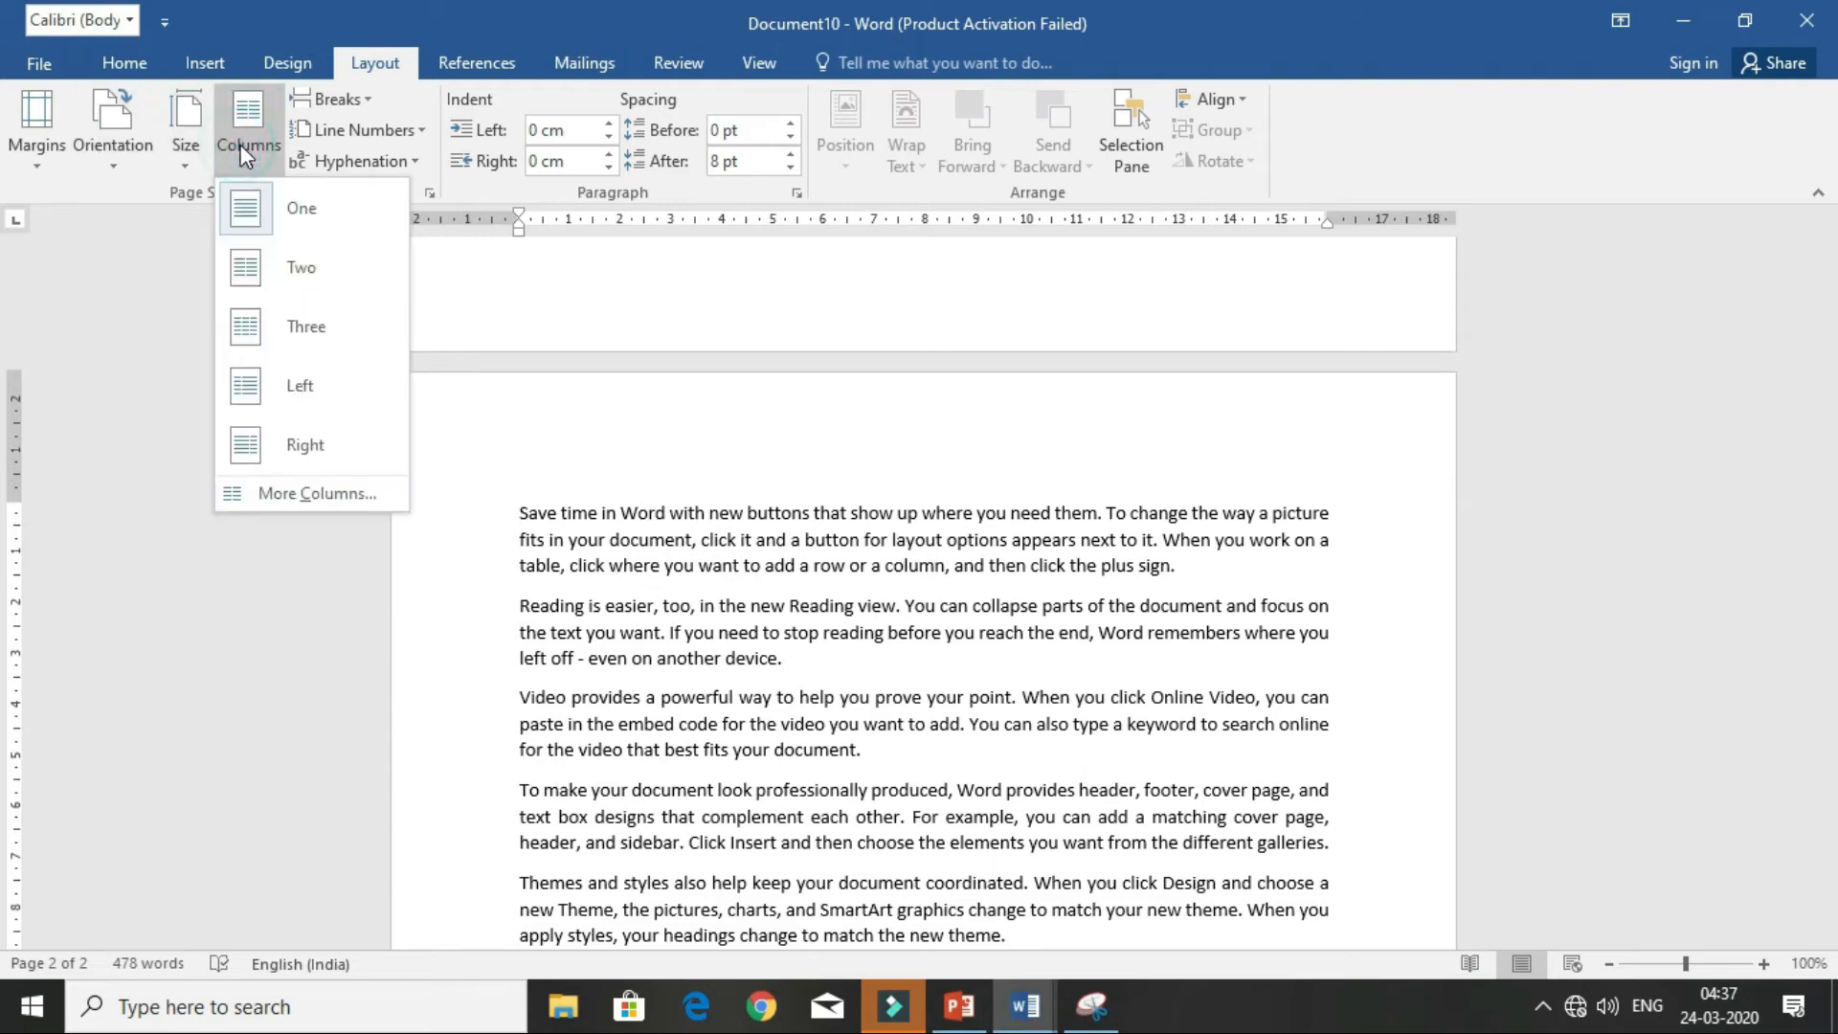
pyautogui.click(291, 325)
pyautogui.scroll(-8, 705, 525)
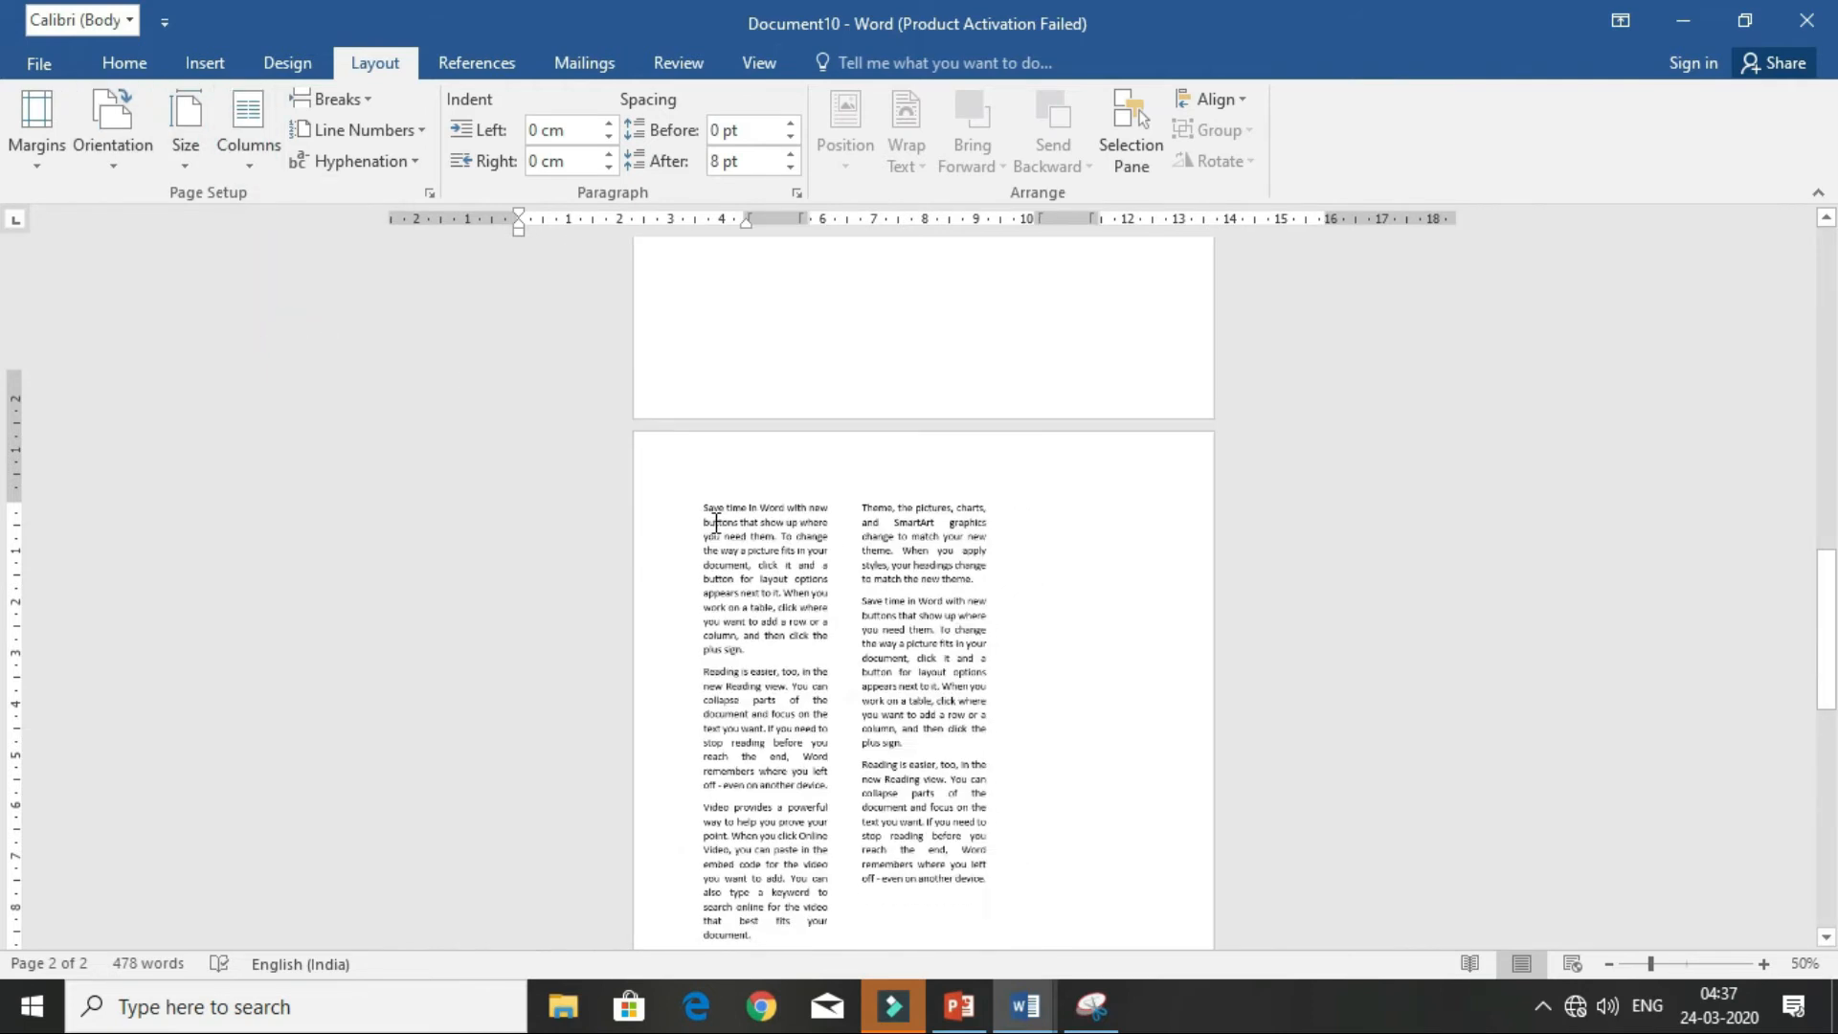
pyautogui.scroll(-1, 717, 522)
pyautogui.scroll(3, 870, 485)
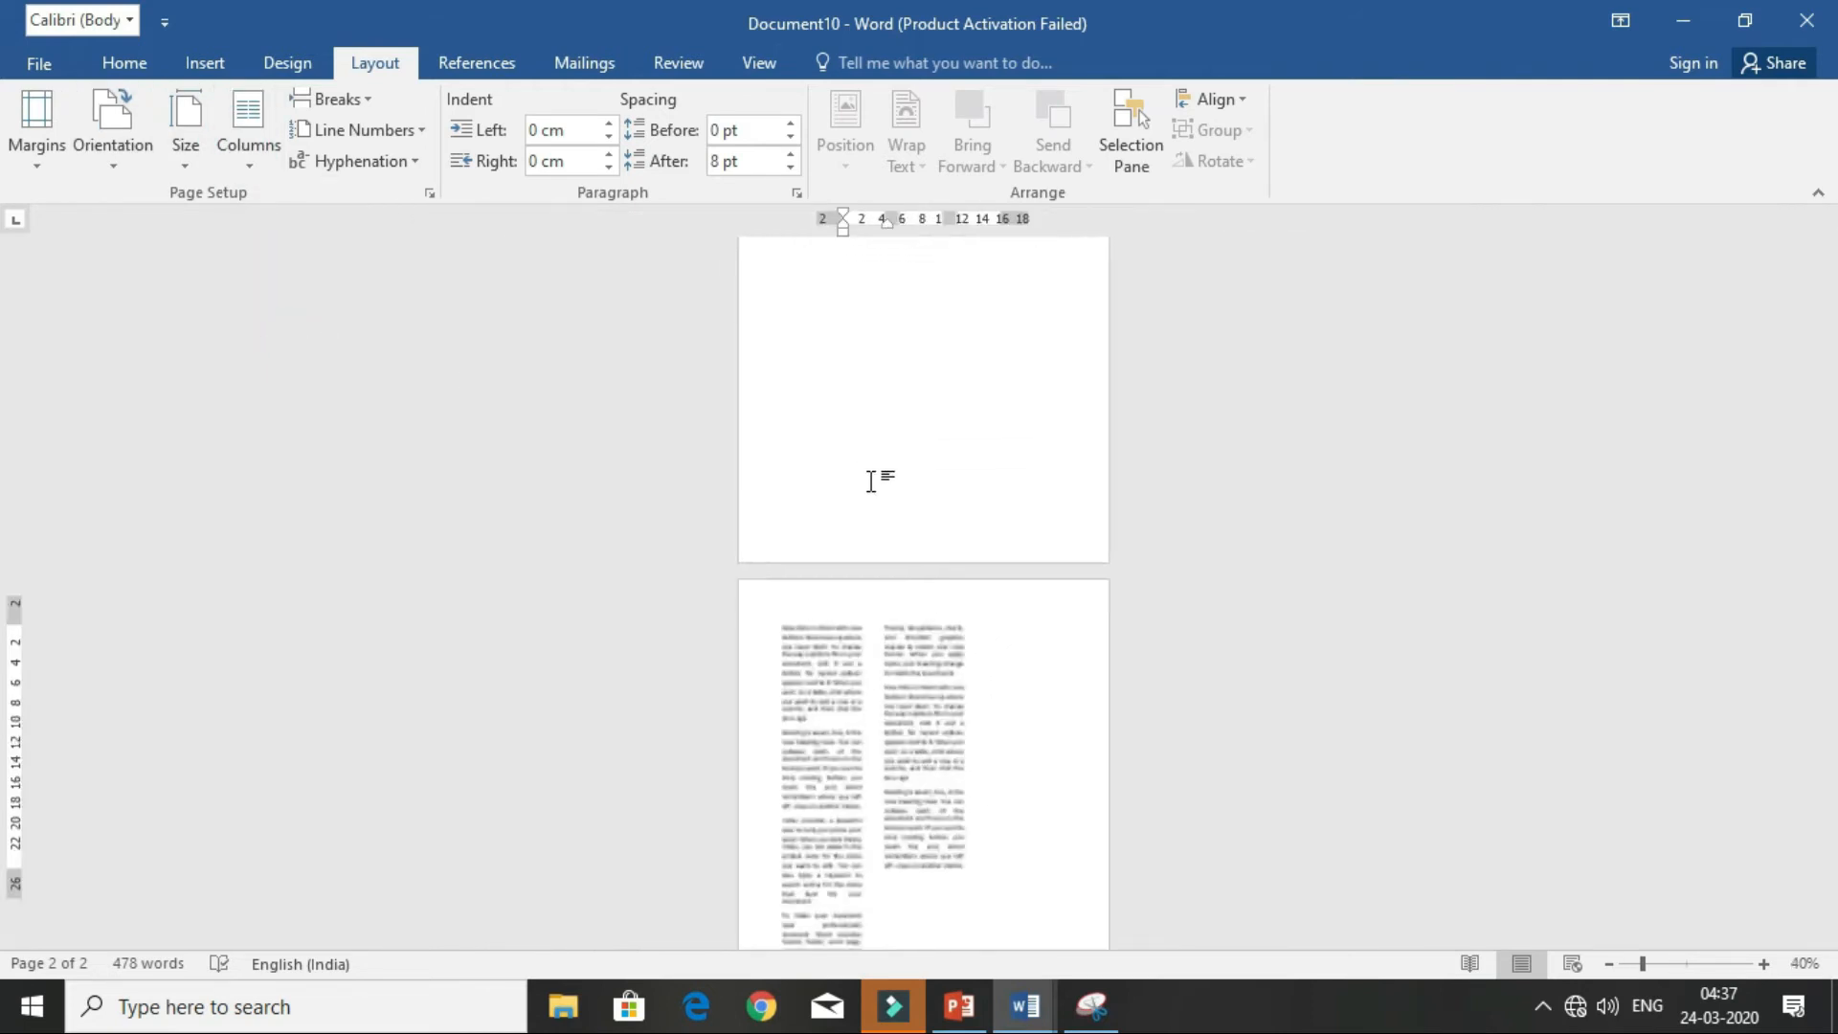
pyautogui.scroll(4, 871, 454)
pyautogui.moveTo(965, 393); pyautogui.dragTo(764, 273)
pyautogui.scroll(-3, 824, 705)
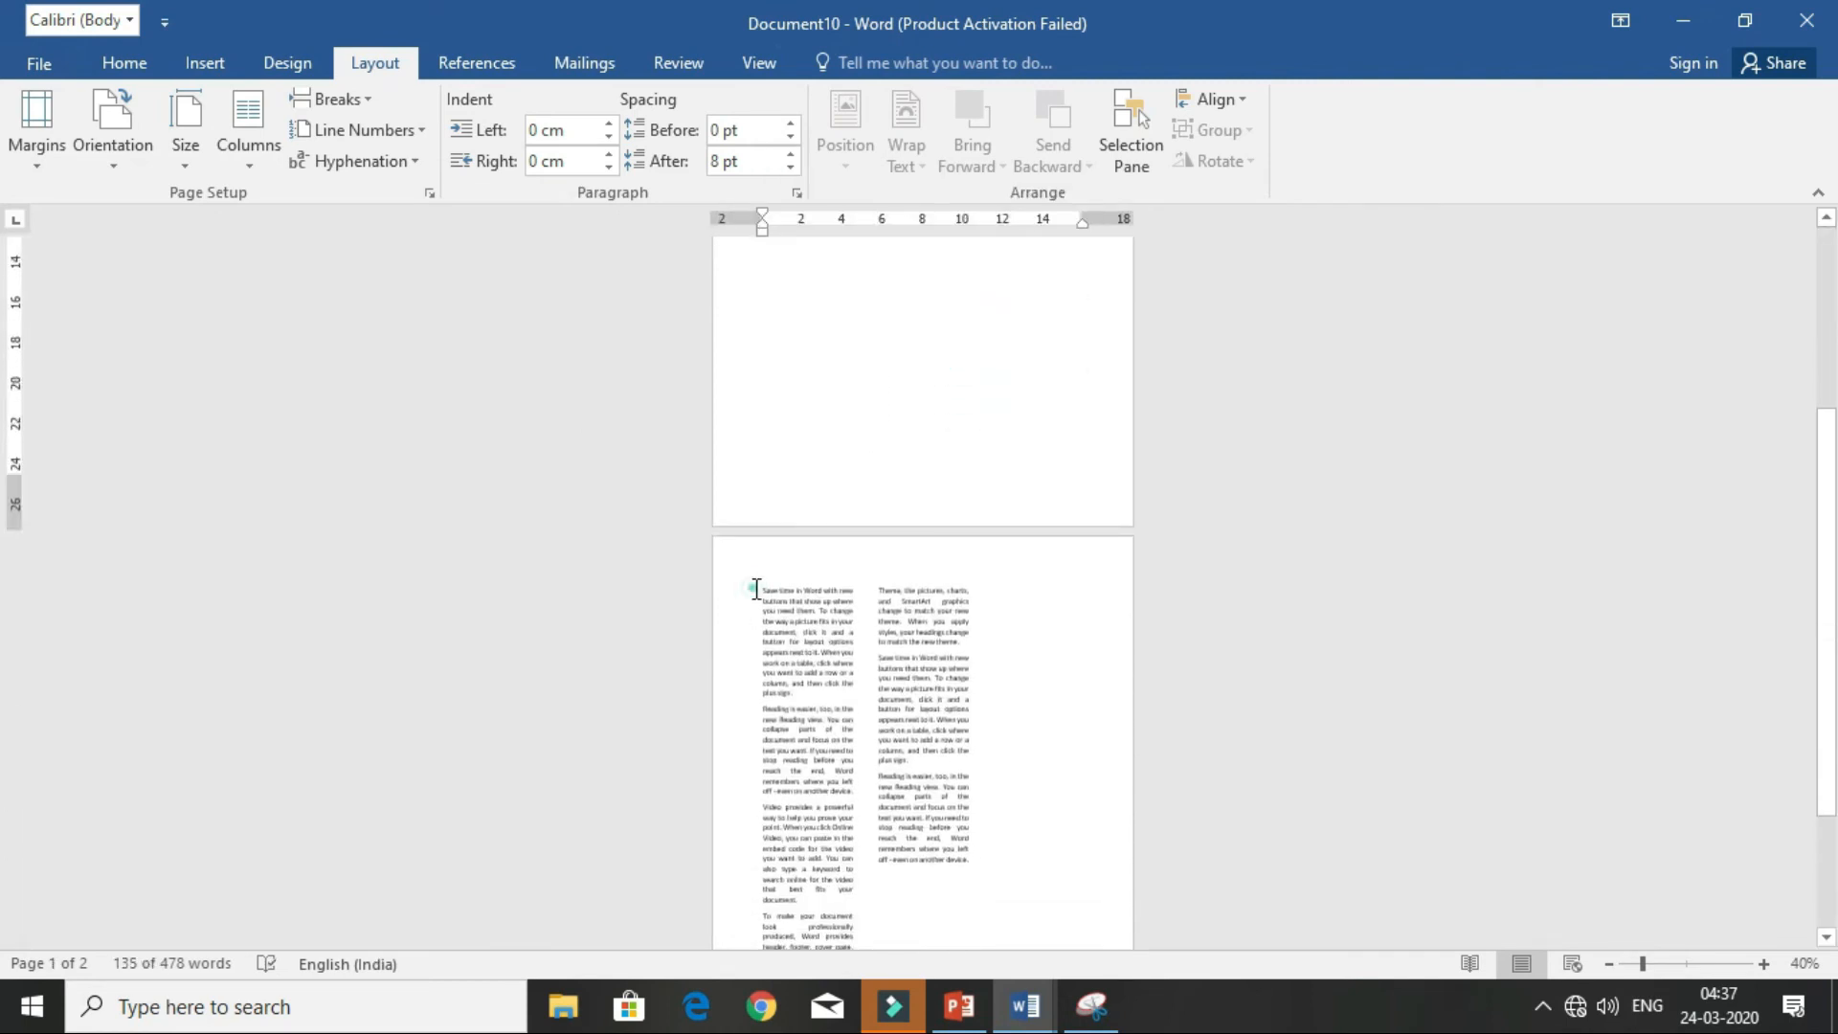
pyautogui.moveTo(757, 588); pyautogui.dragTo(973, 780)
pyautogui.click(919, 737)
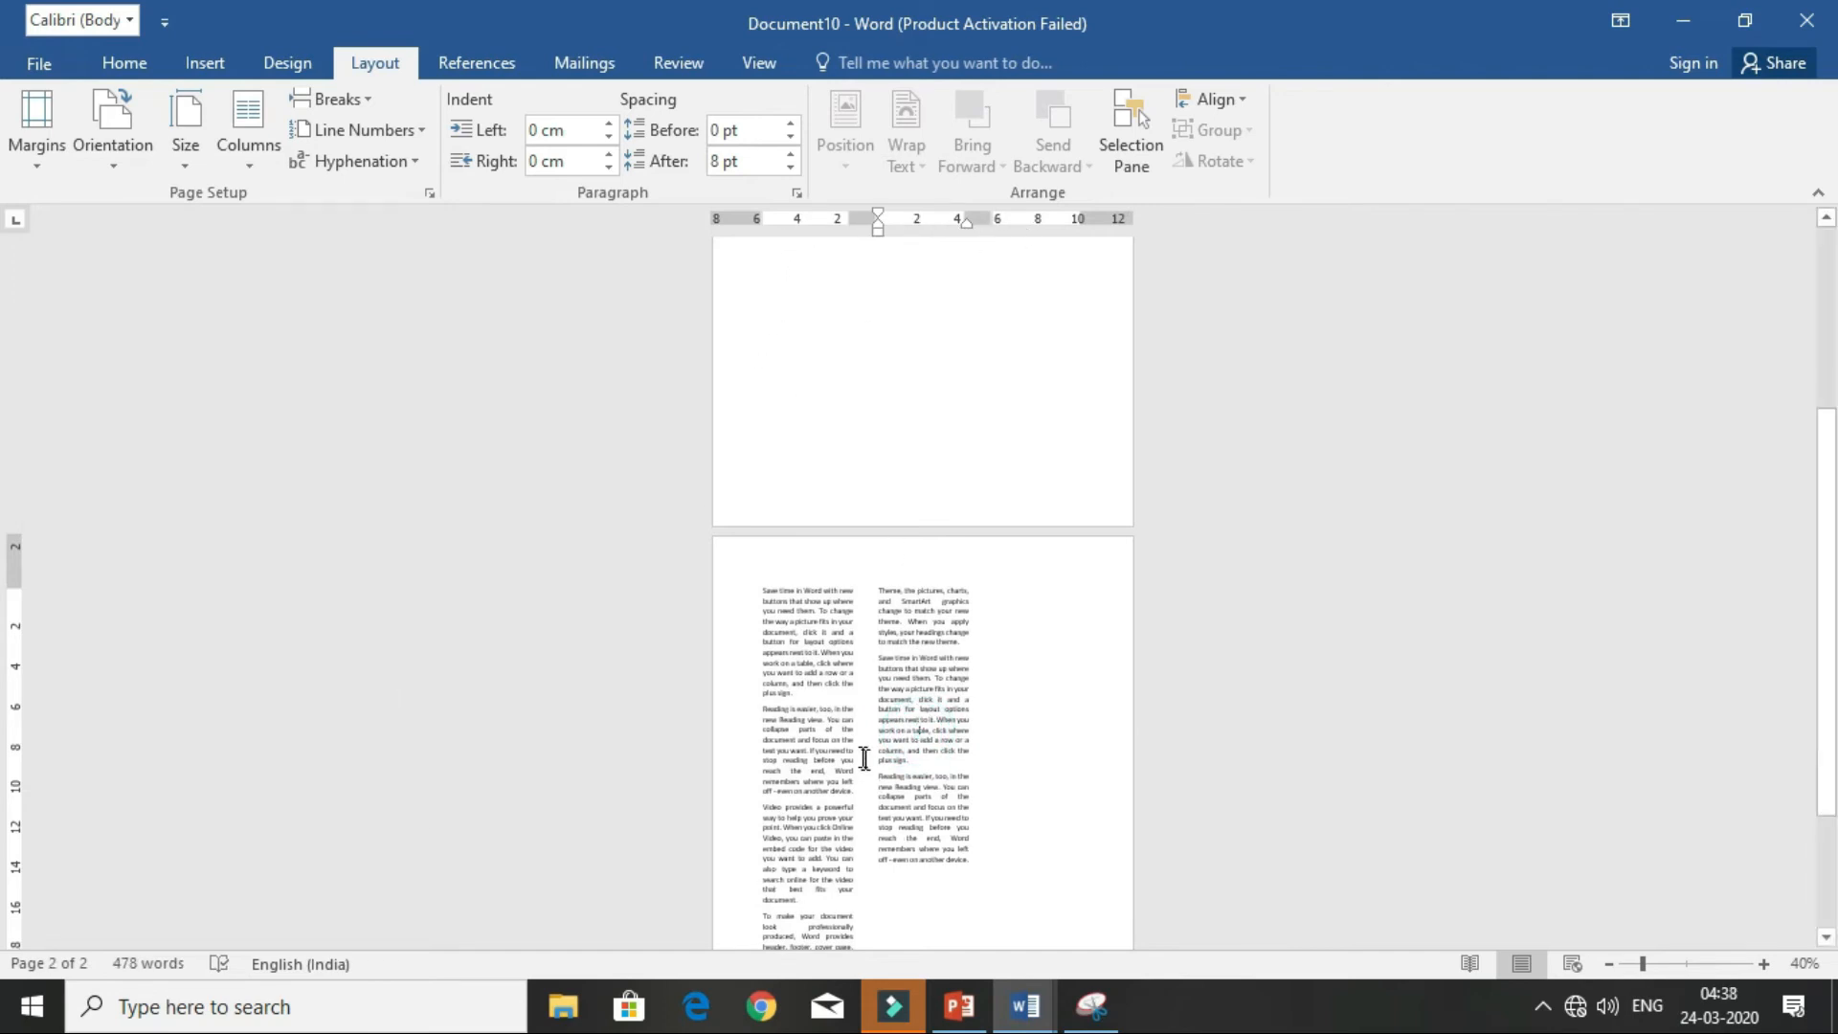
# - Create a new blank document and add Plain Number 2 page numbers at the top of the page
pyautogui.hotkey('ctrl', 'n')
pyautogui.click(359, 103)
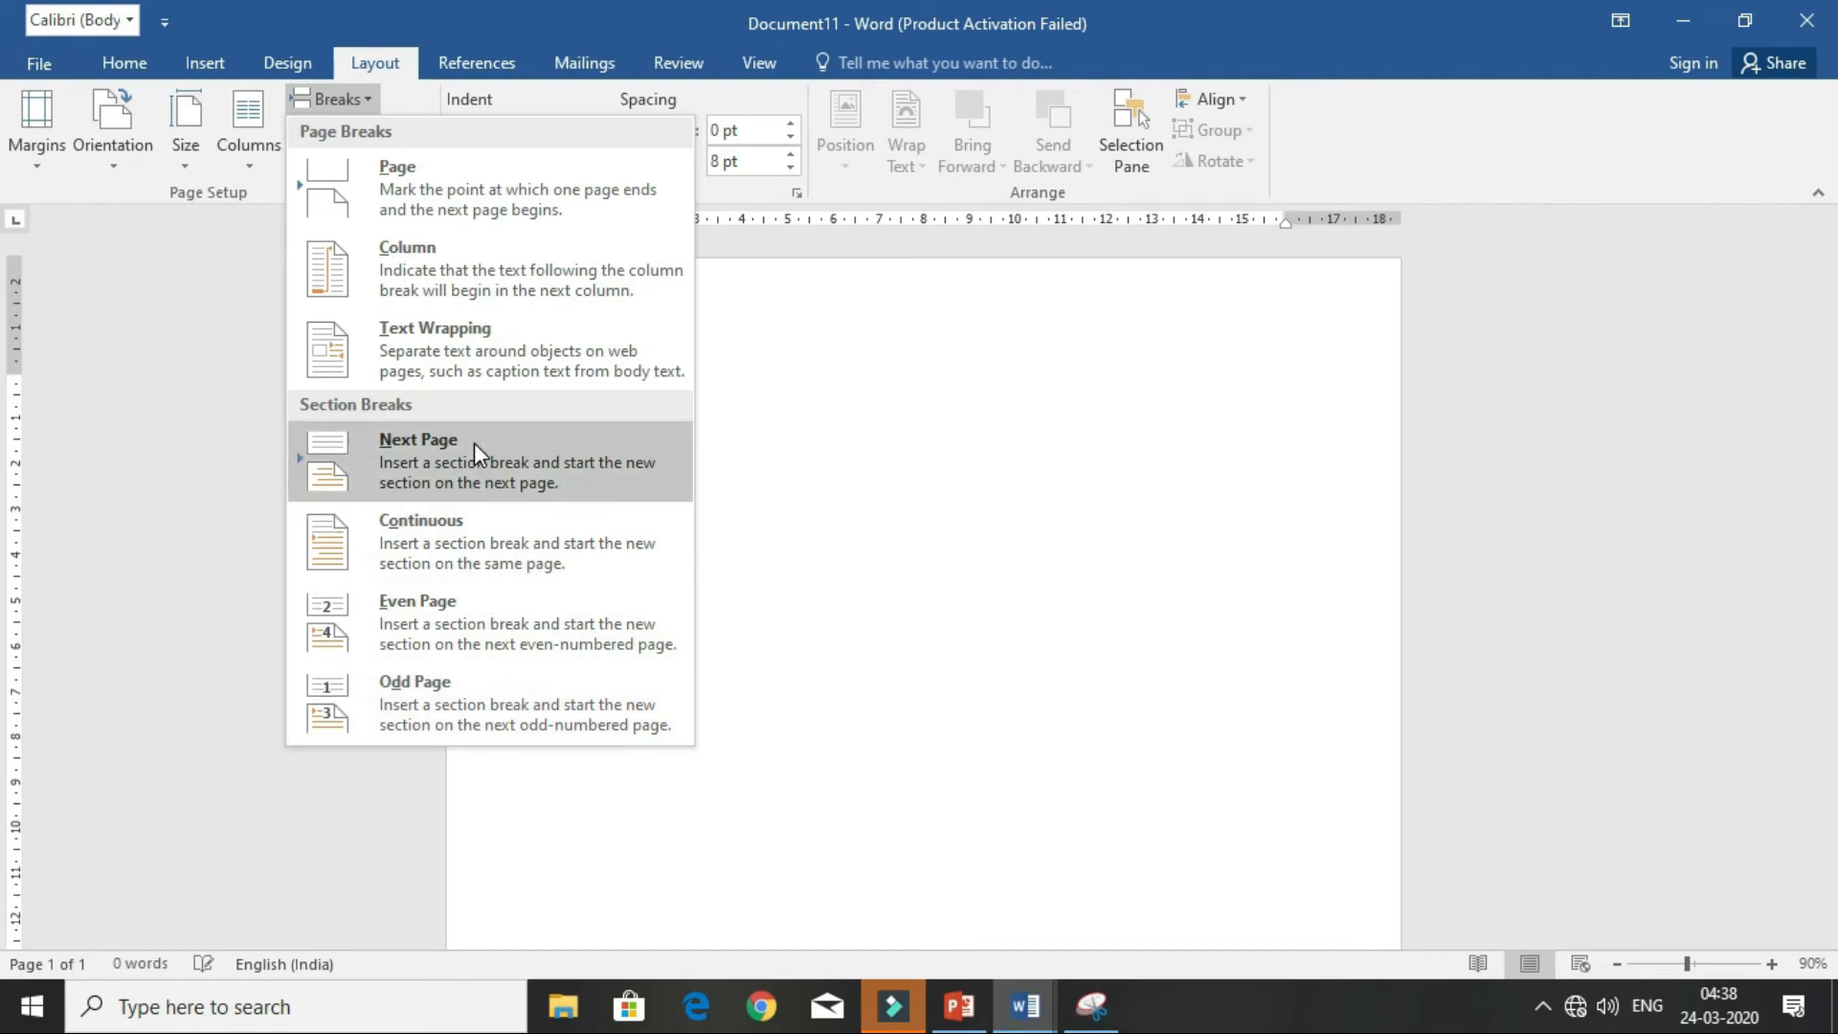
pyautogui.click(925, 512)
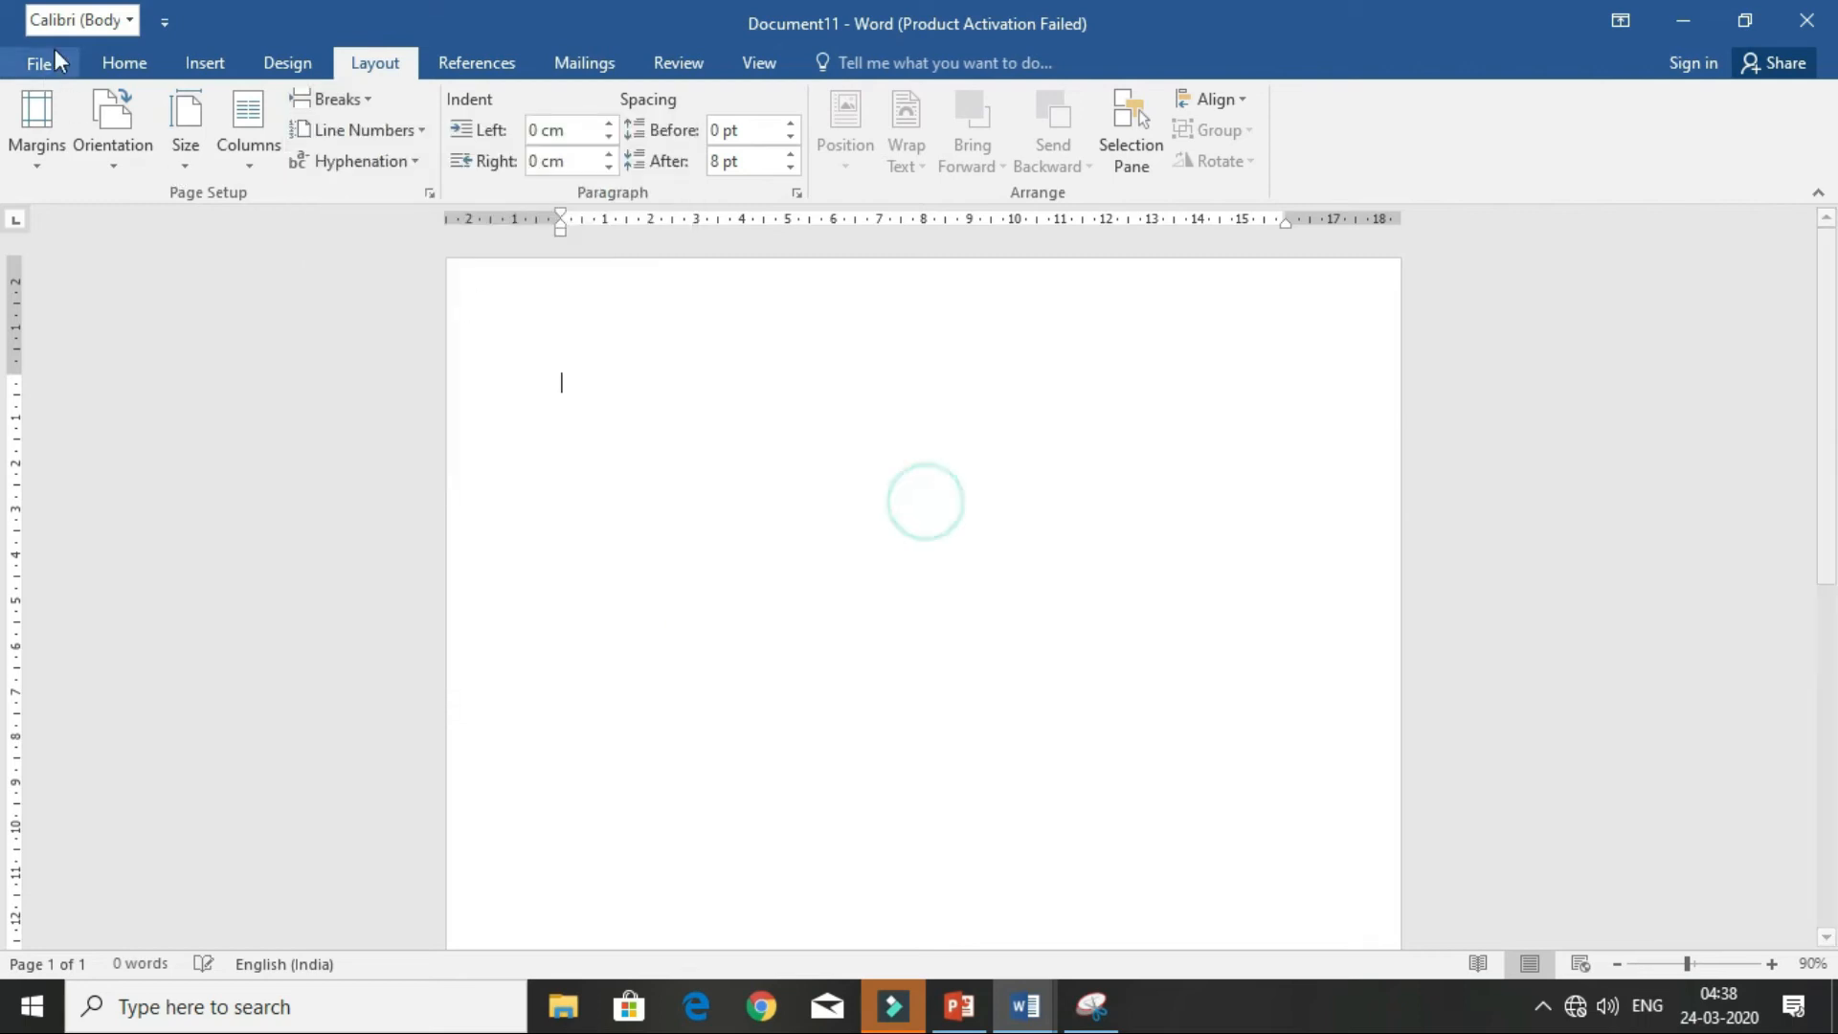
pyautogui.click(194, 68)
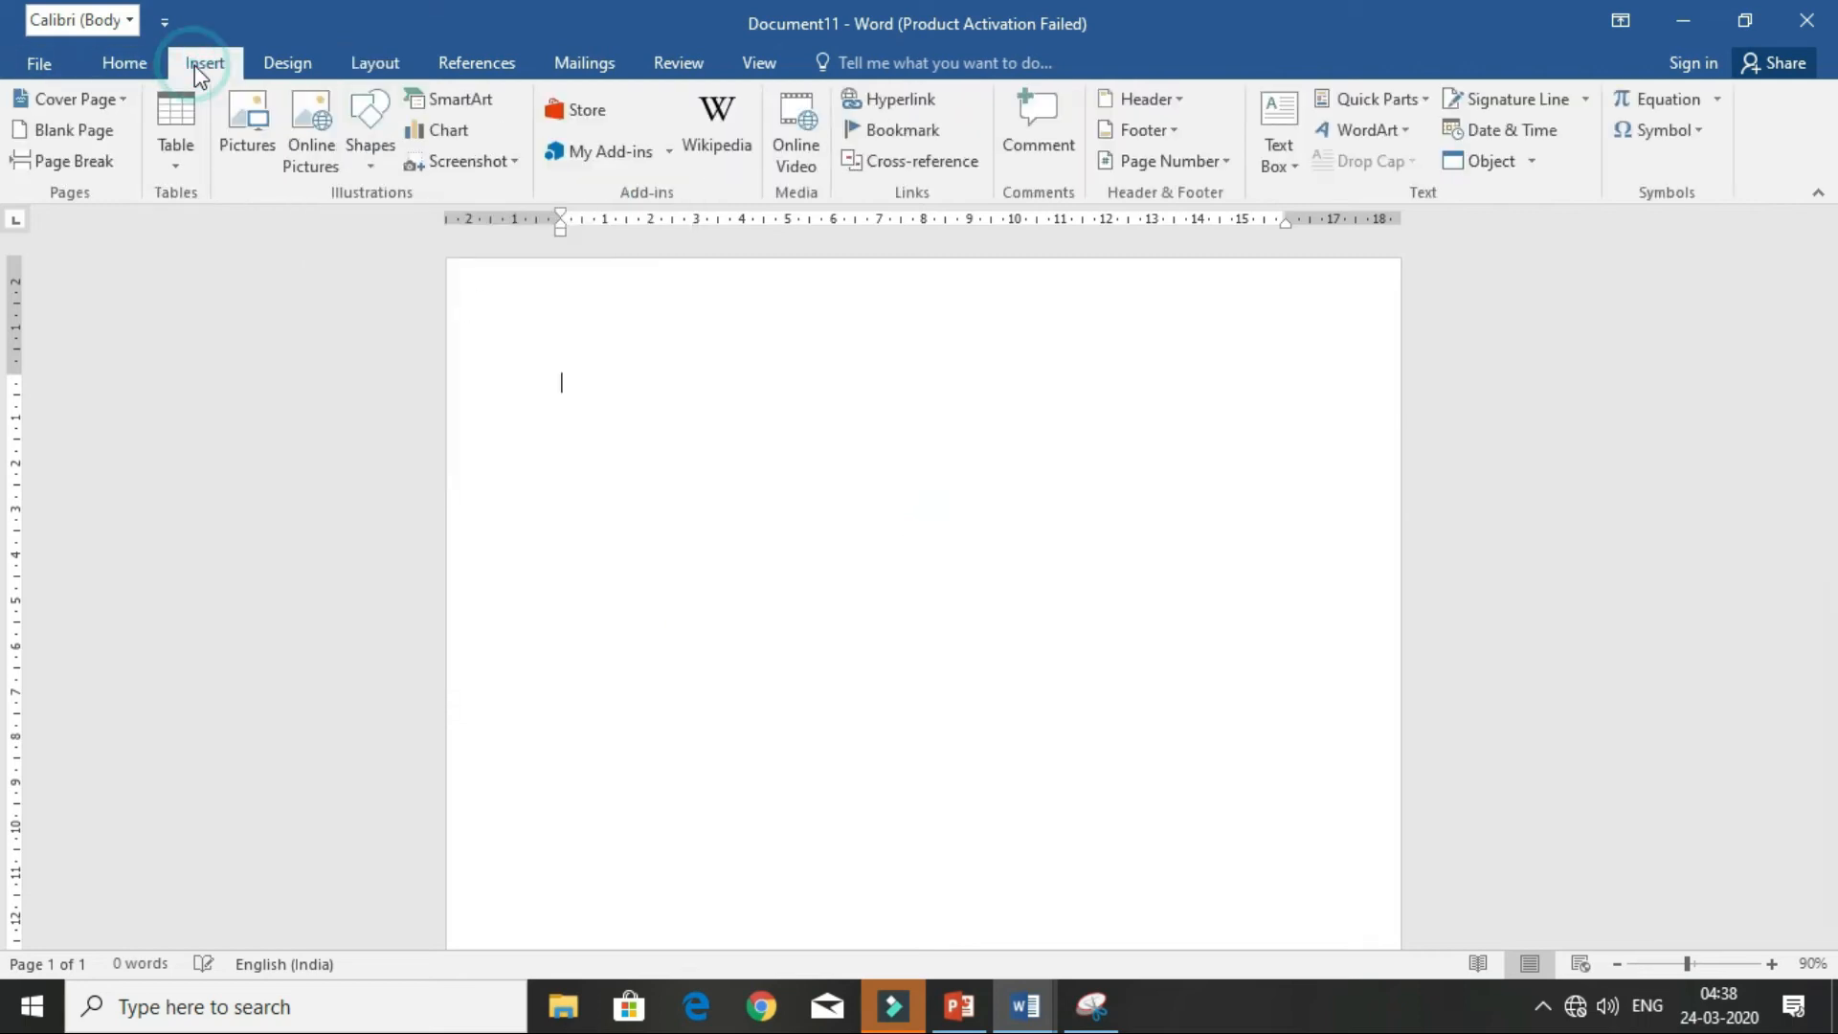
pyautogui.click(1185, 163)
pyautogui.moveTo(1183, 191)
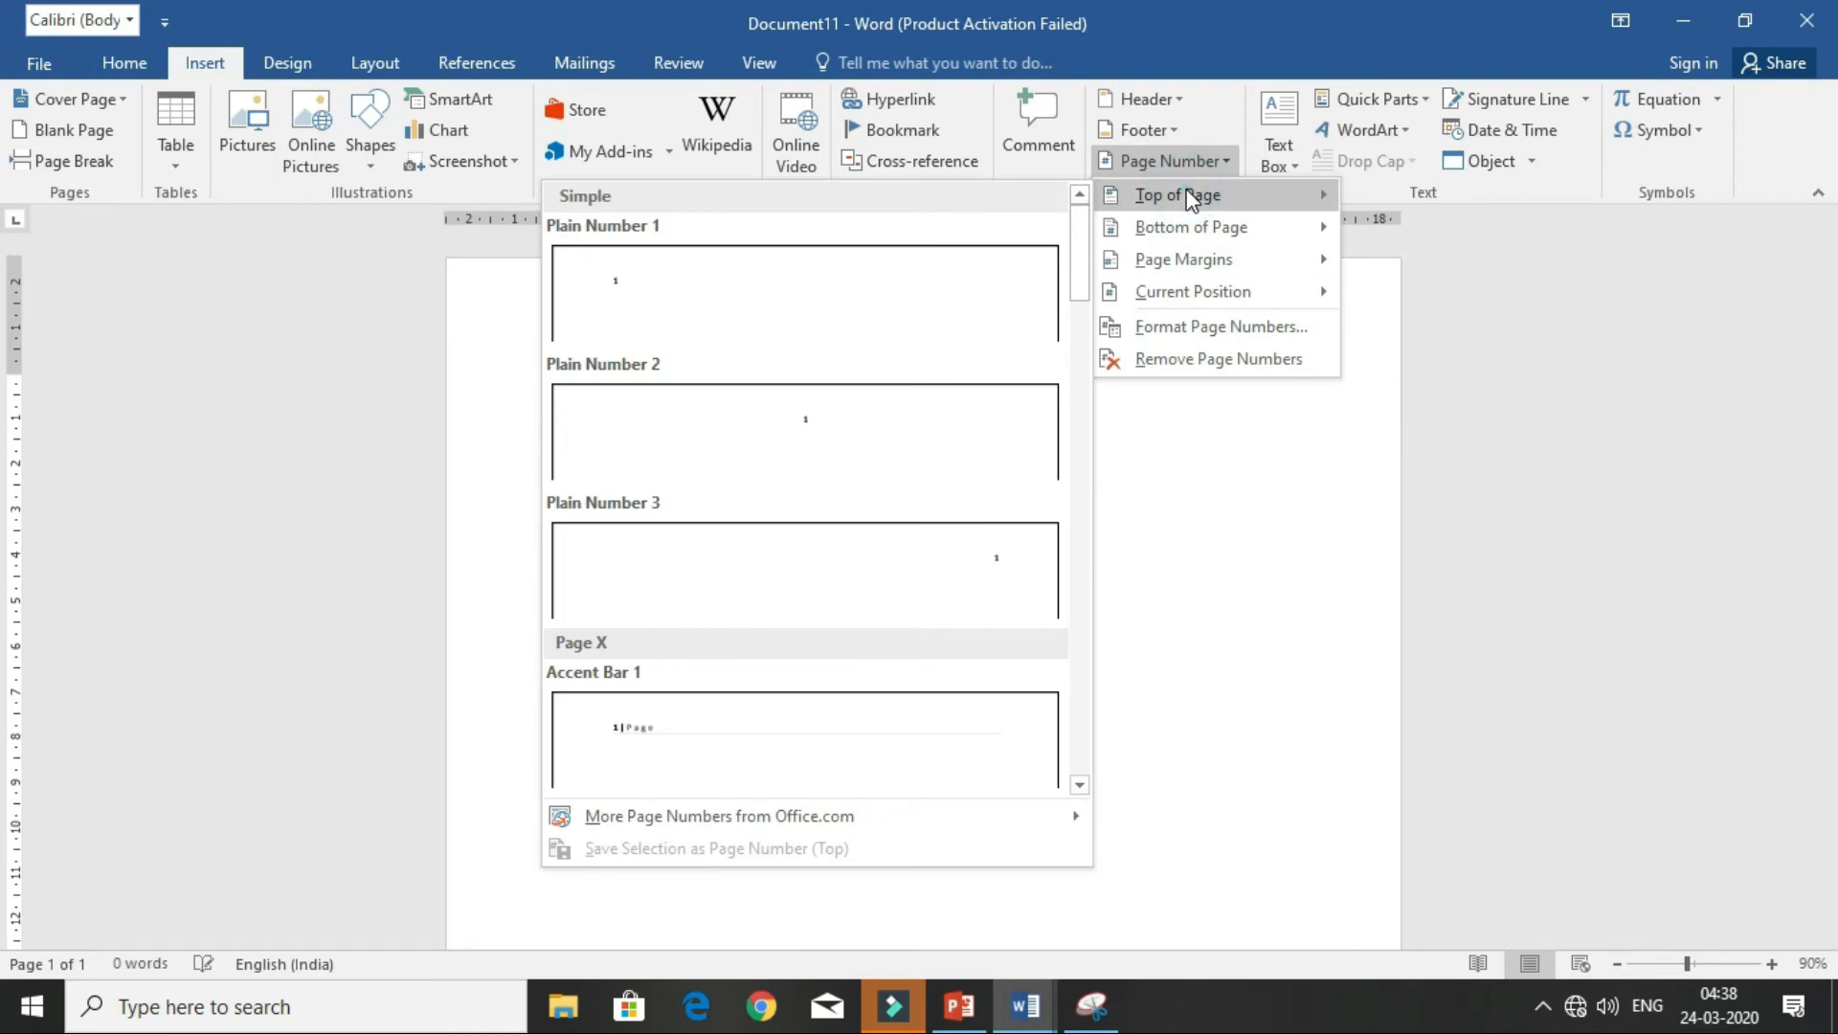
pyautogui.click(820, 452)
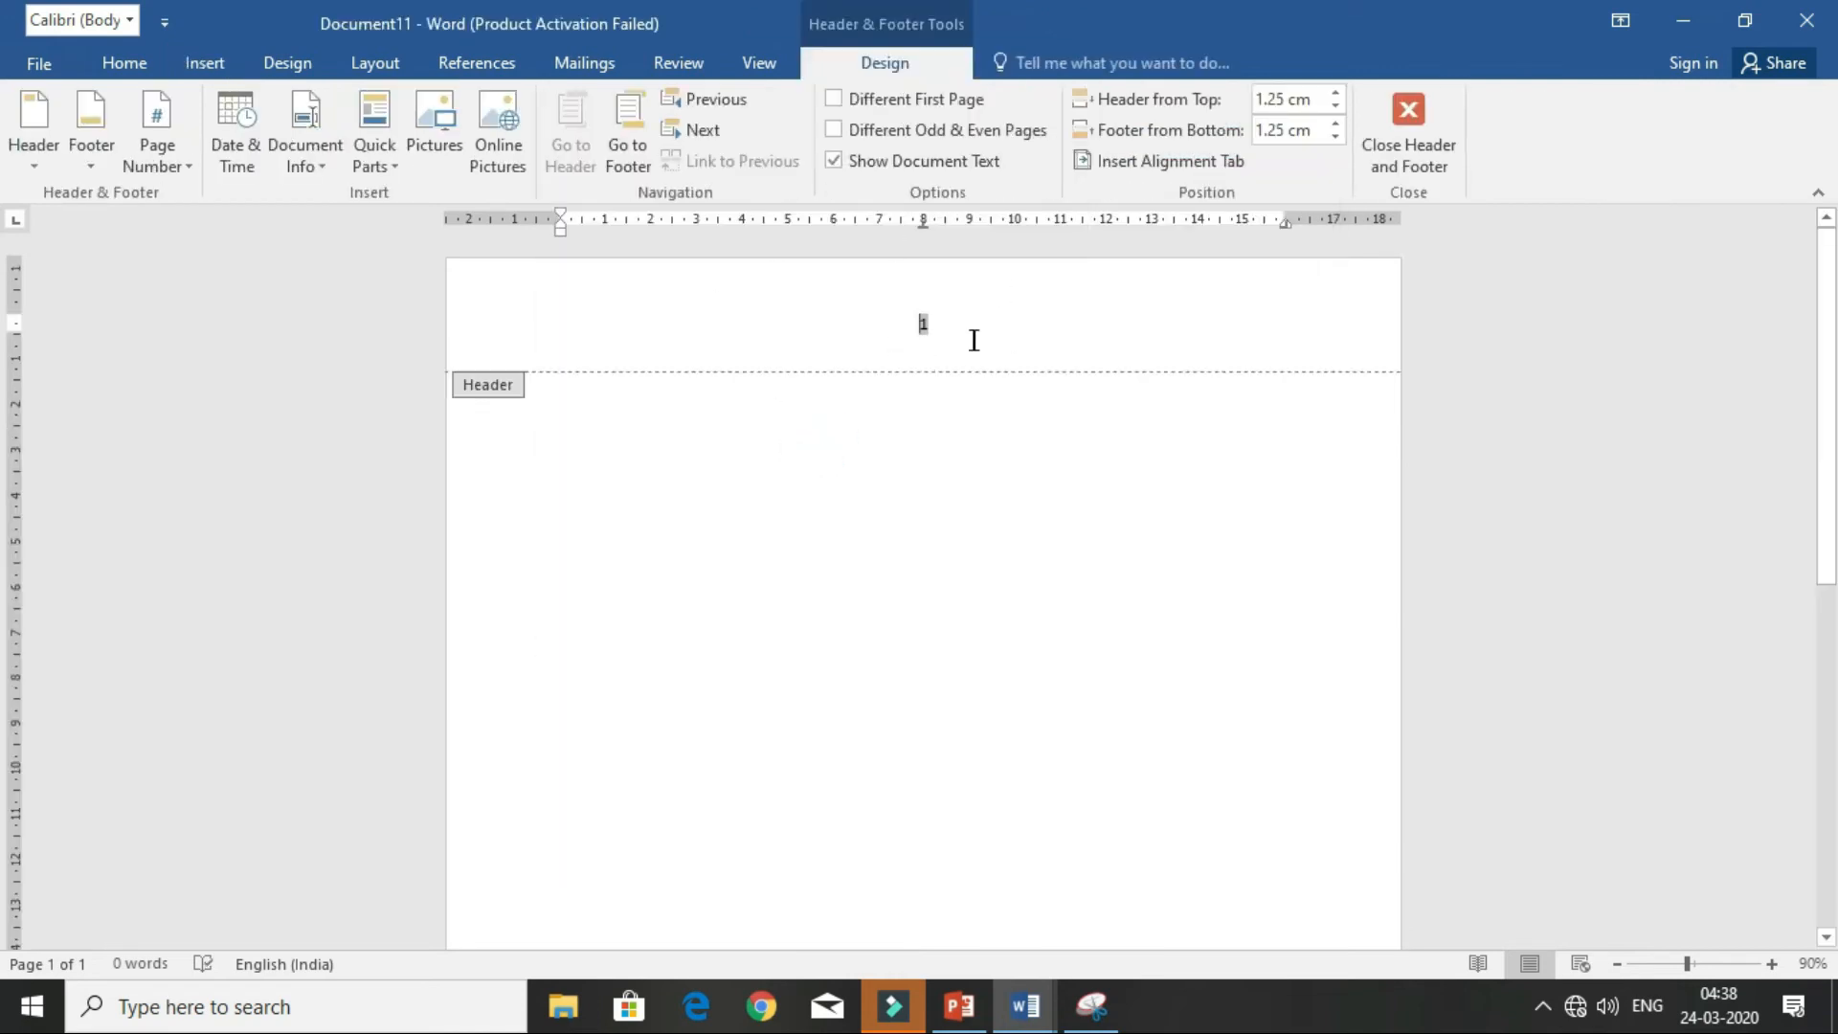
pyautogui.click(1426, 139)
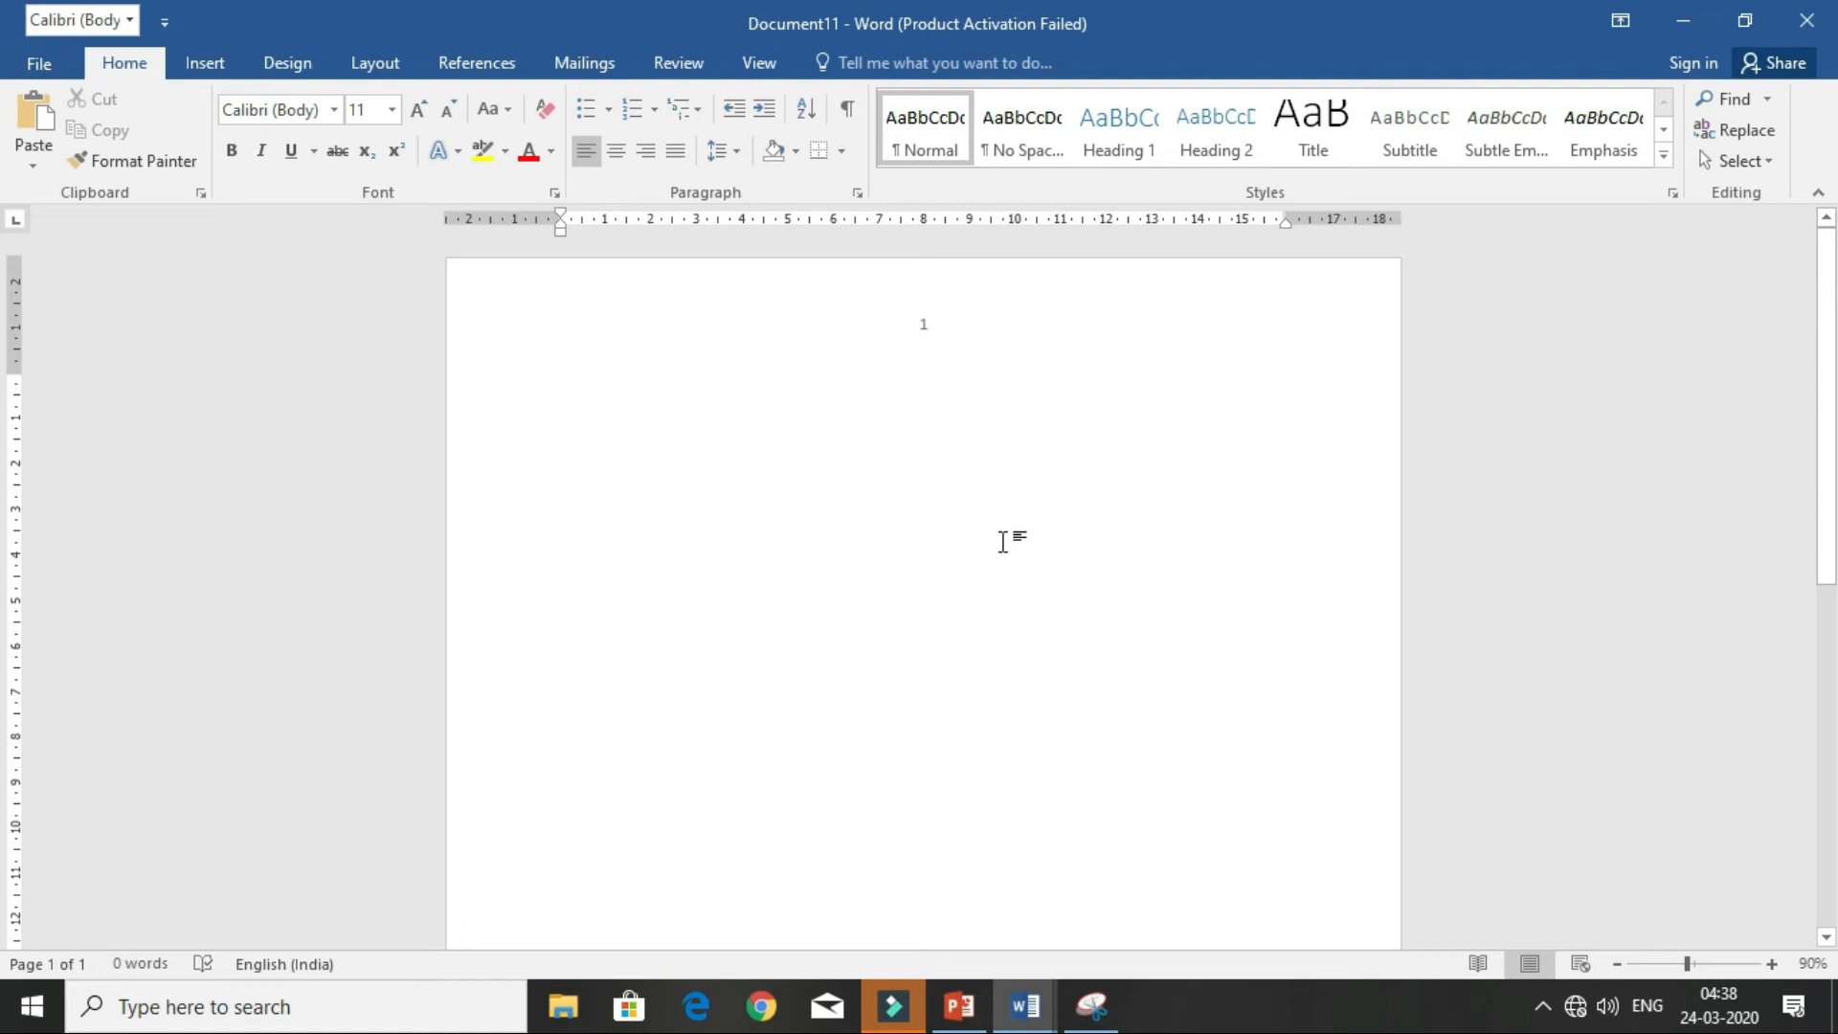
# - Insert page breaks to extend the document to three pages and check the page number on each page
pyautogui.hotkey('ctrl', 'Return')
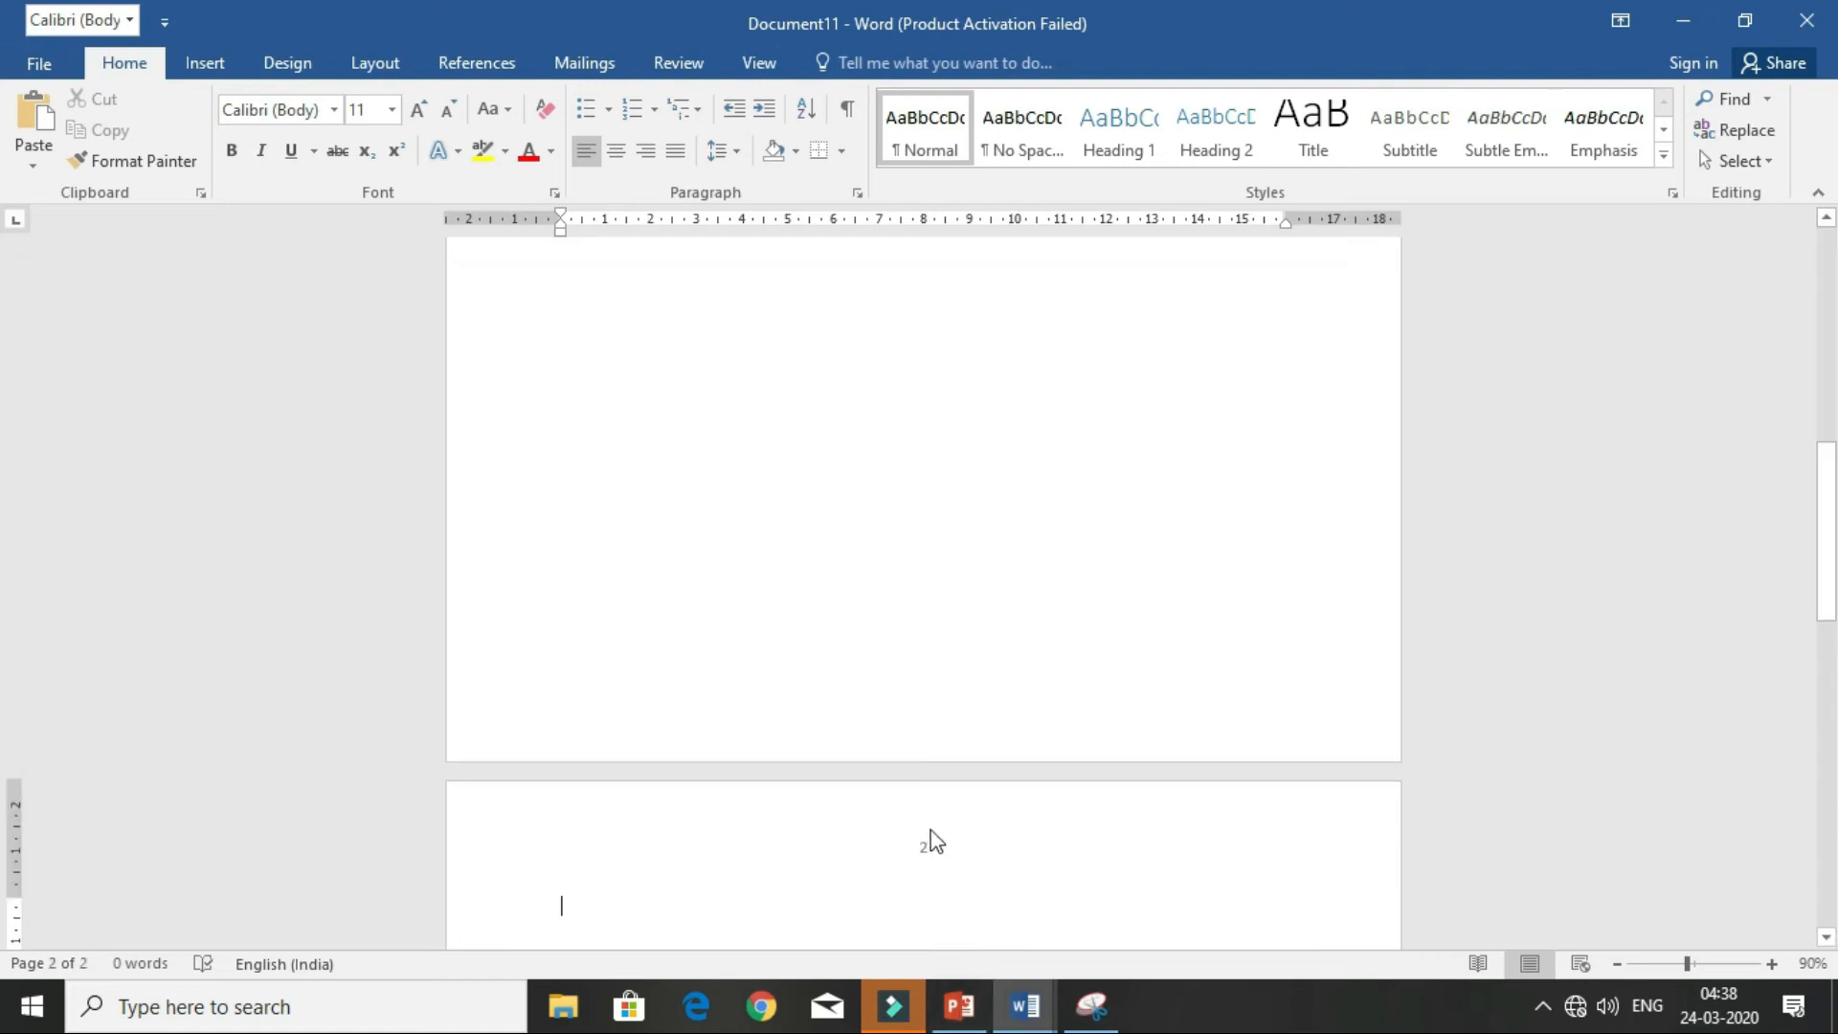
pyautogui.keyDown('ctrl'); pyautogui.scroll(6, 931, 831); pyautogui.keyUp('ctrl')
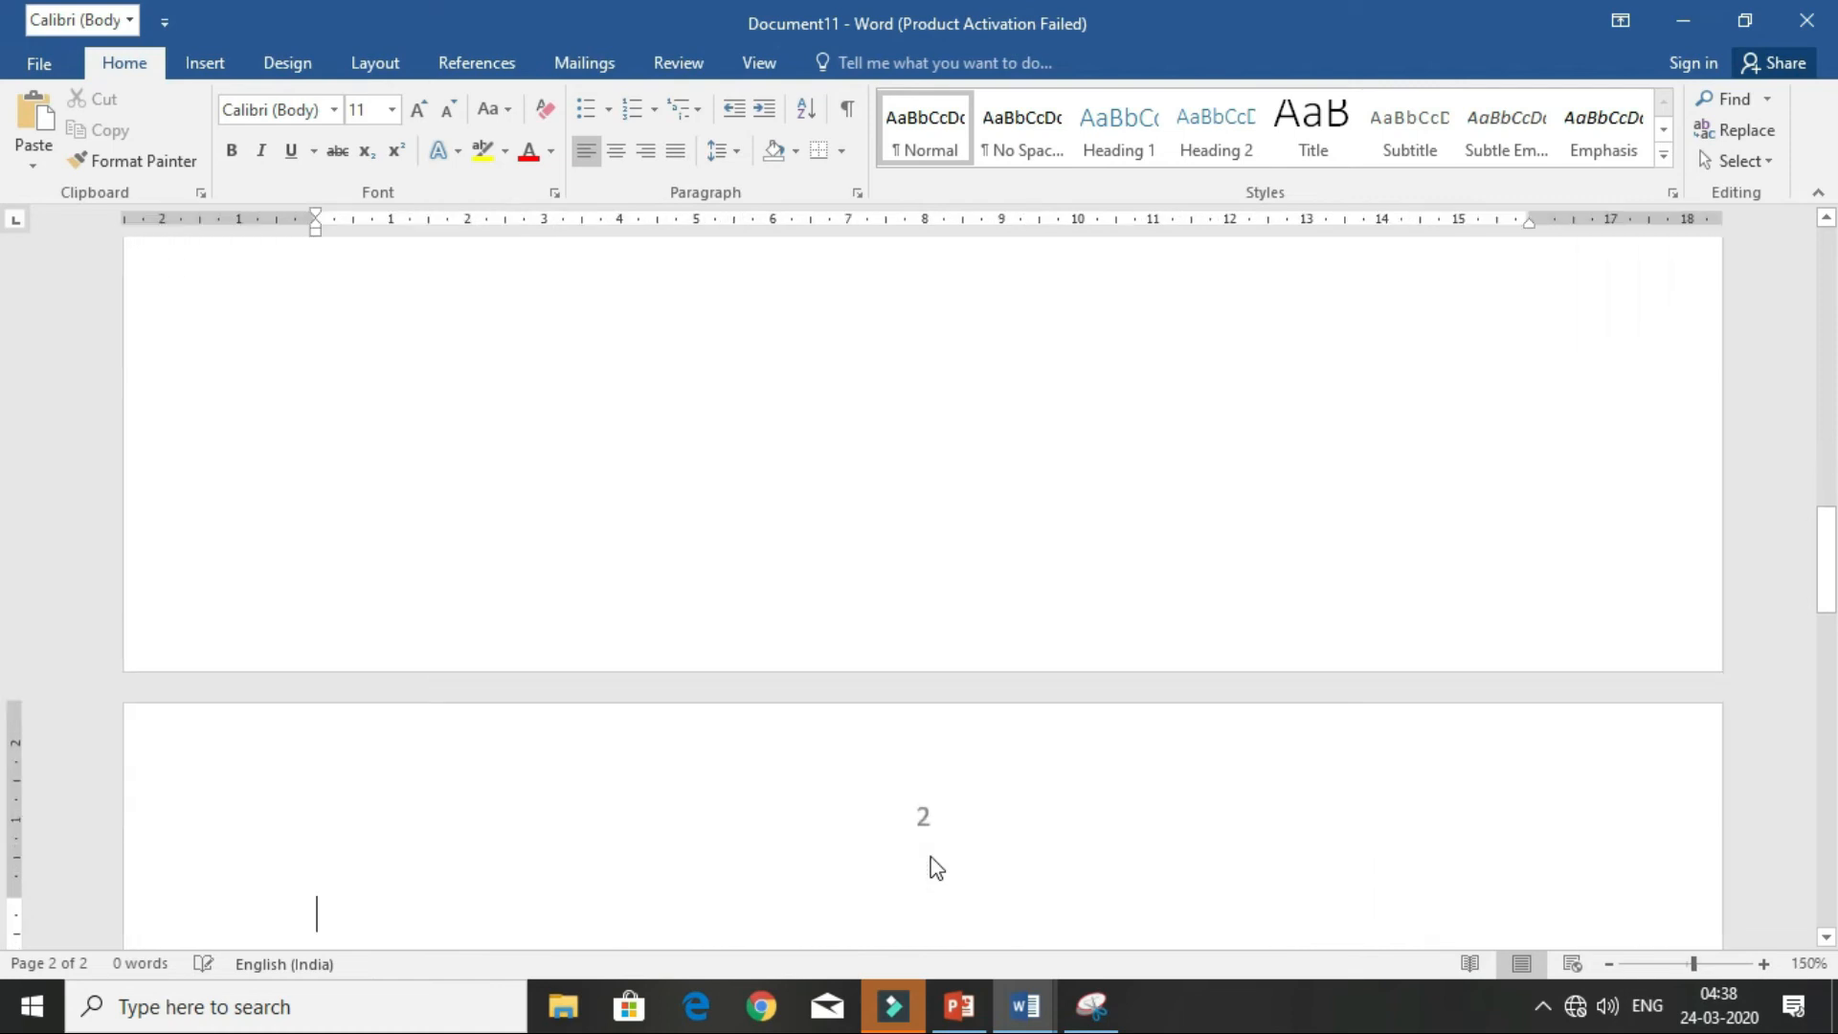
pyautogui.scroll(2, 927, 864)
pyautogui.scroll(-6, 929, 867)
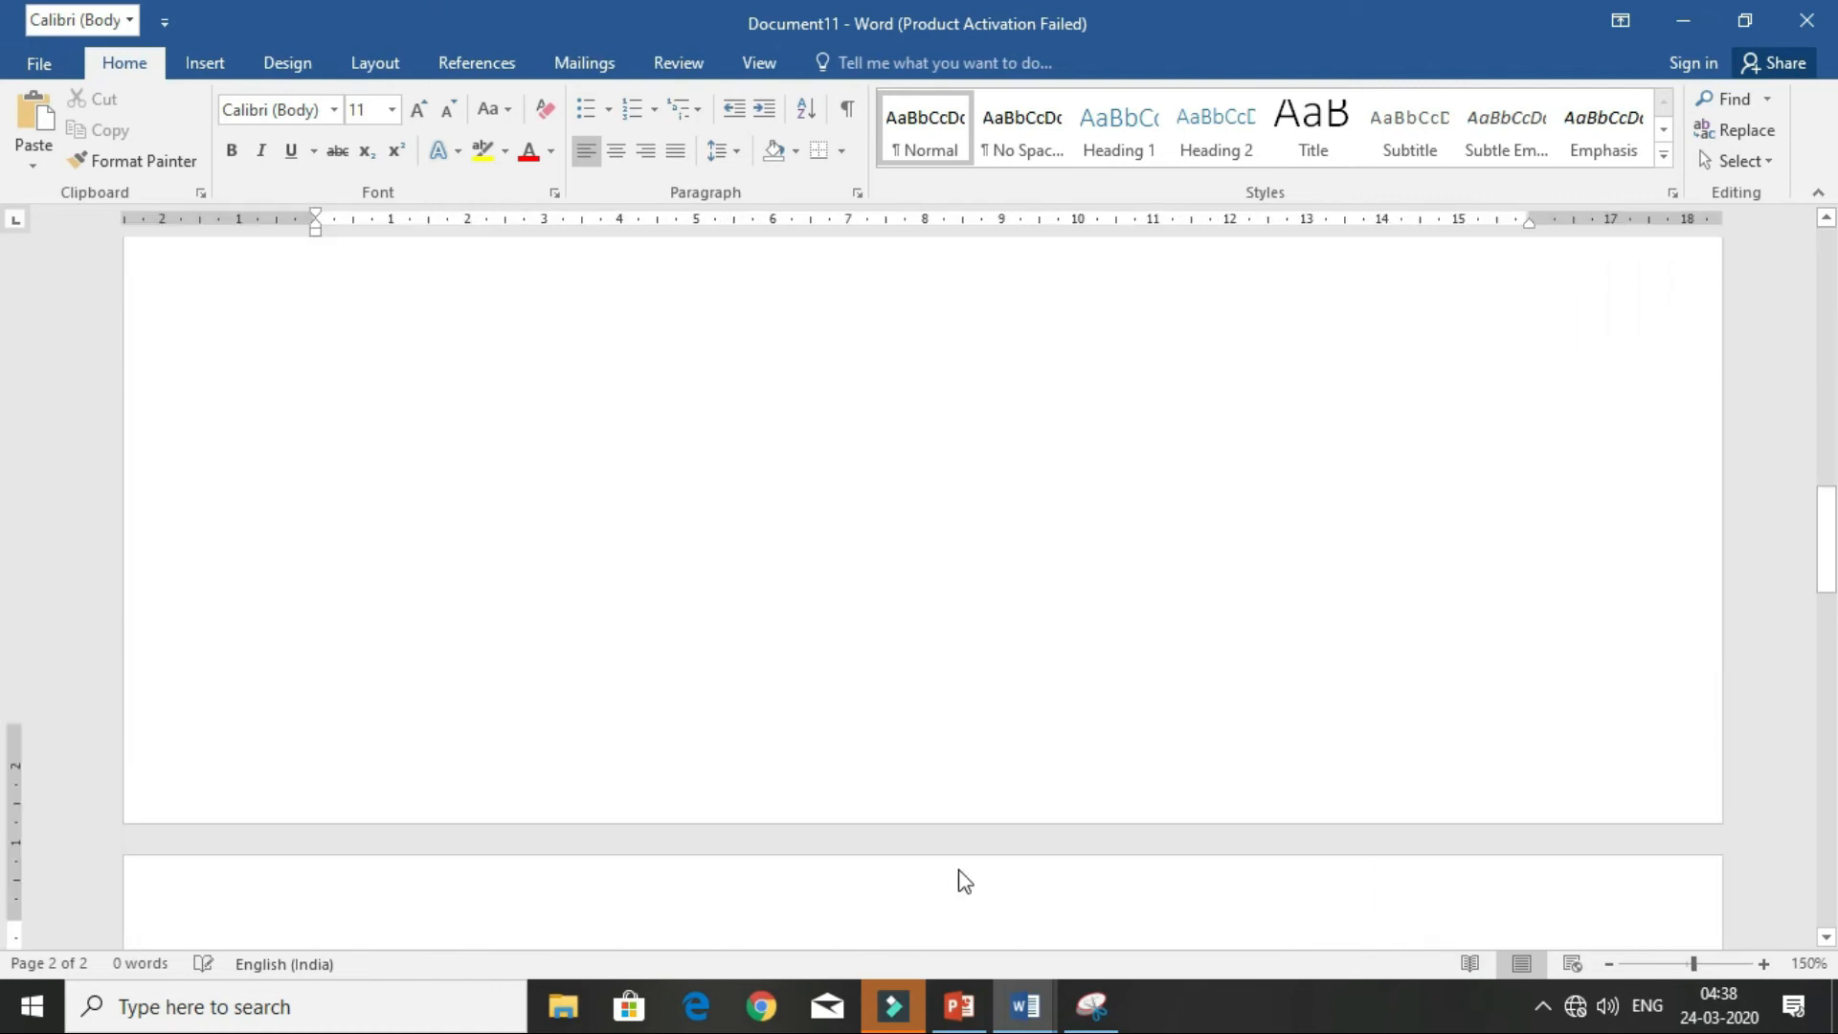
pyautogui.scroll(4, 955, 872)
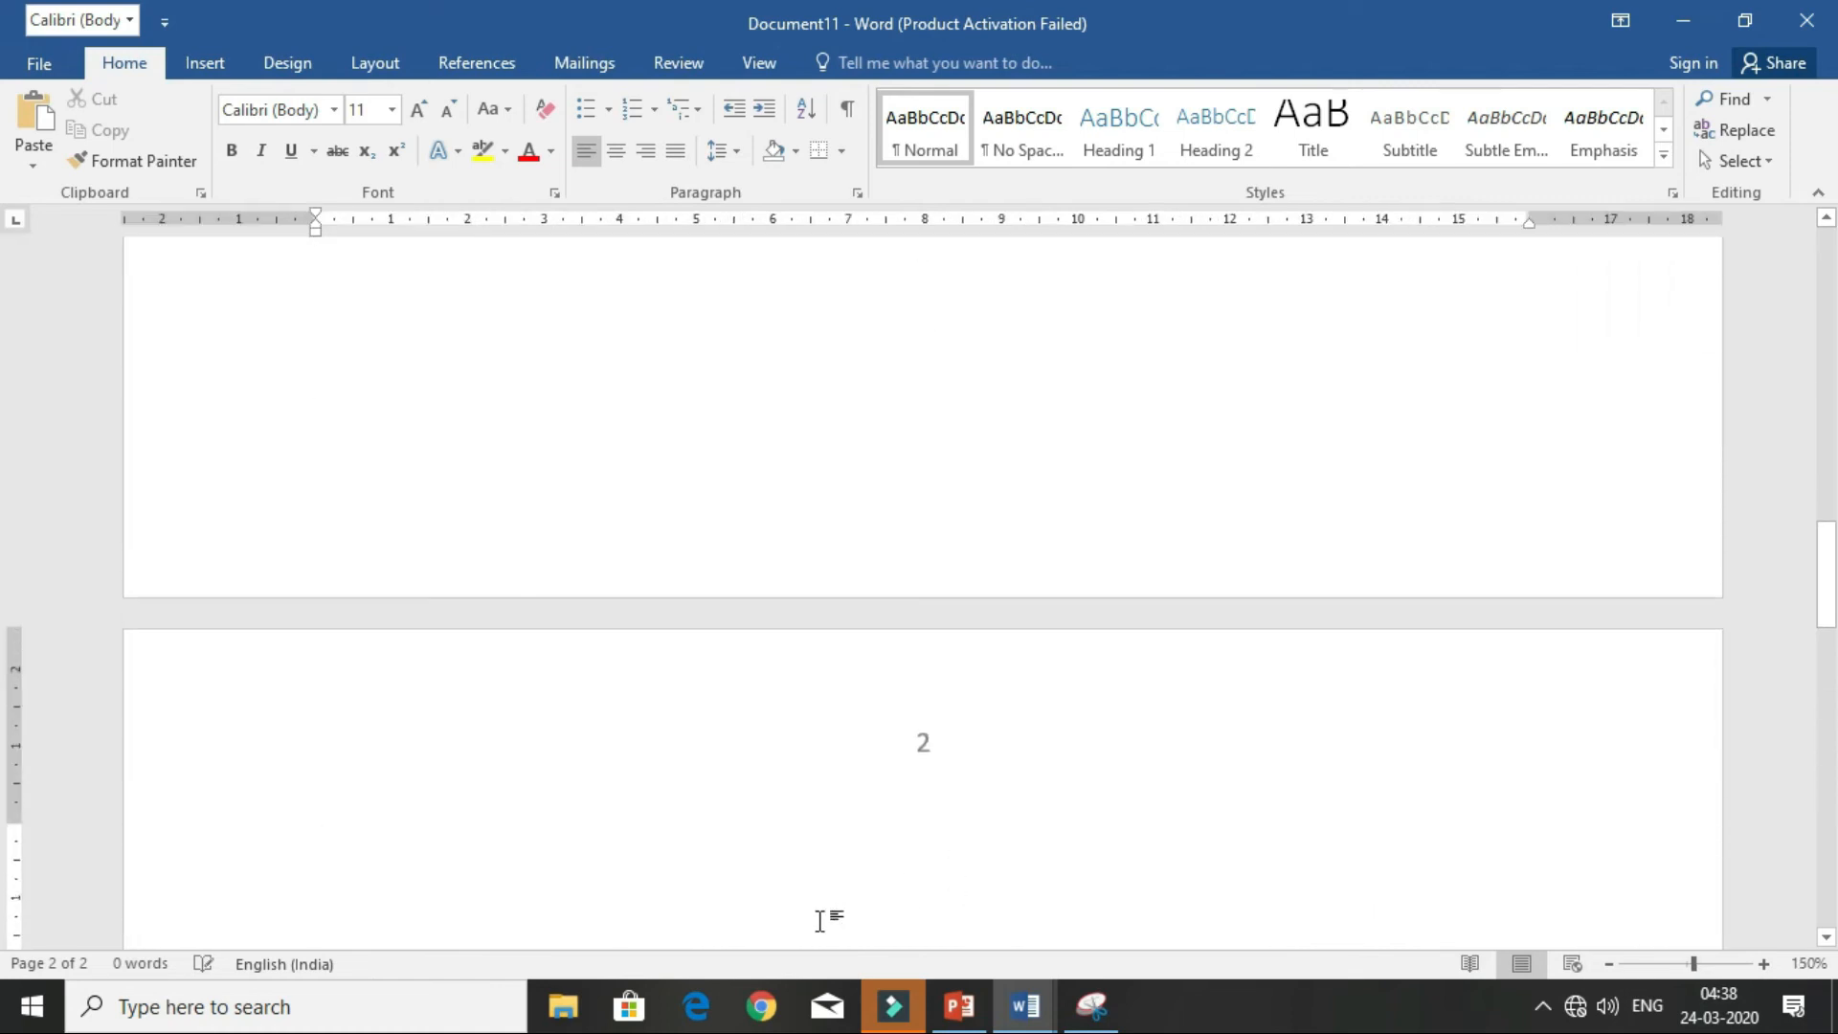
pyautogui.scroll(-10, 820, 921)
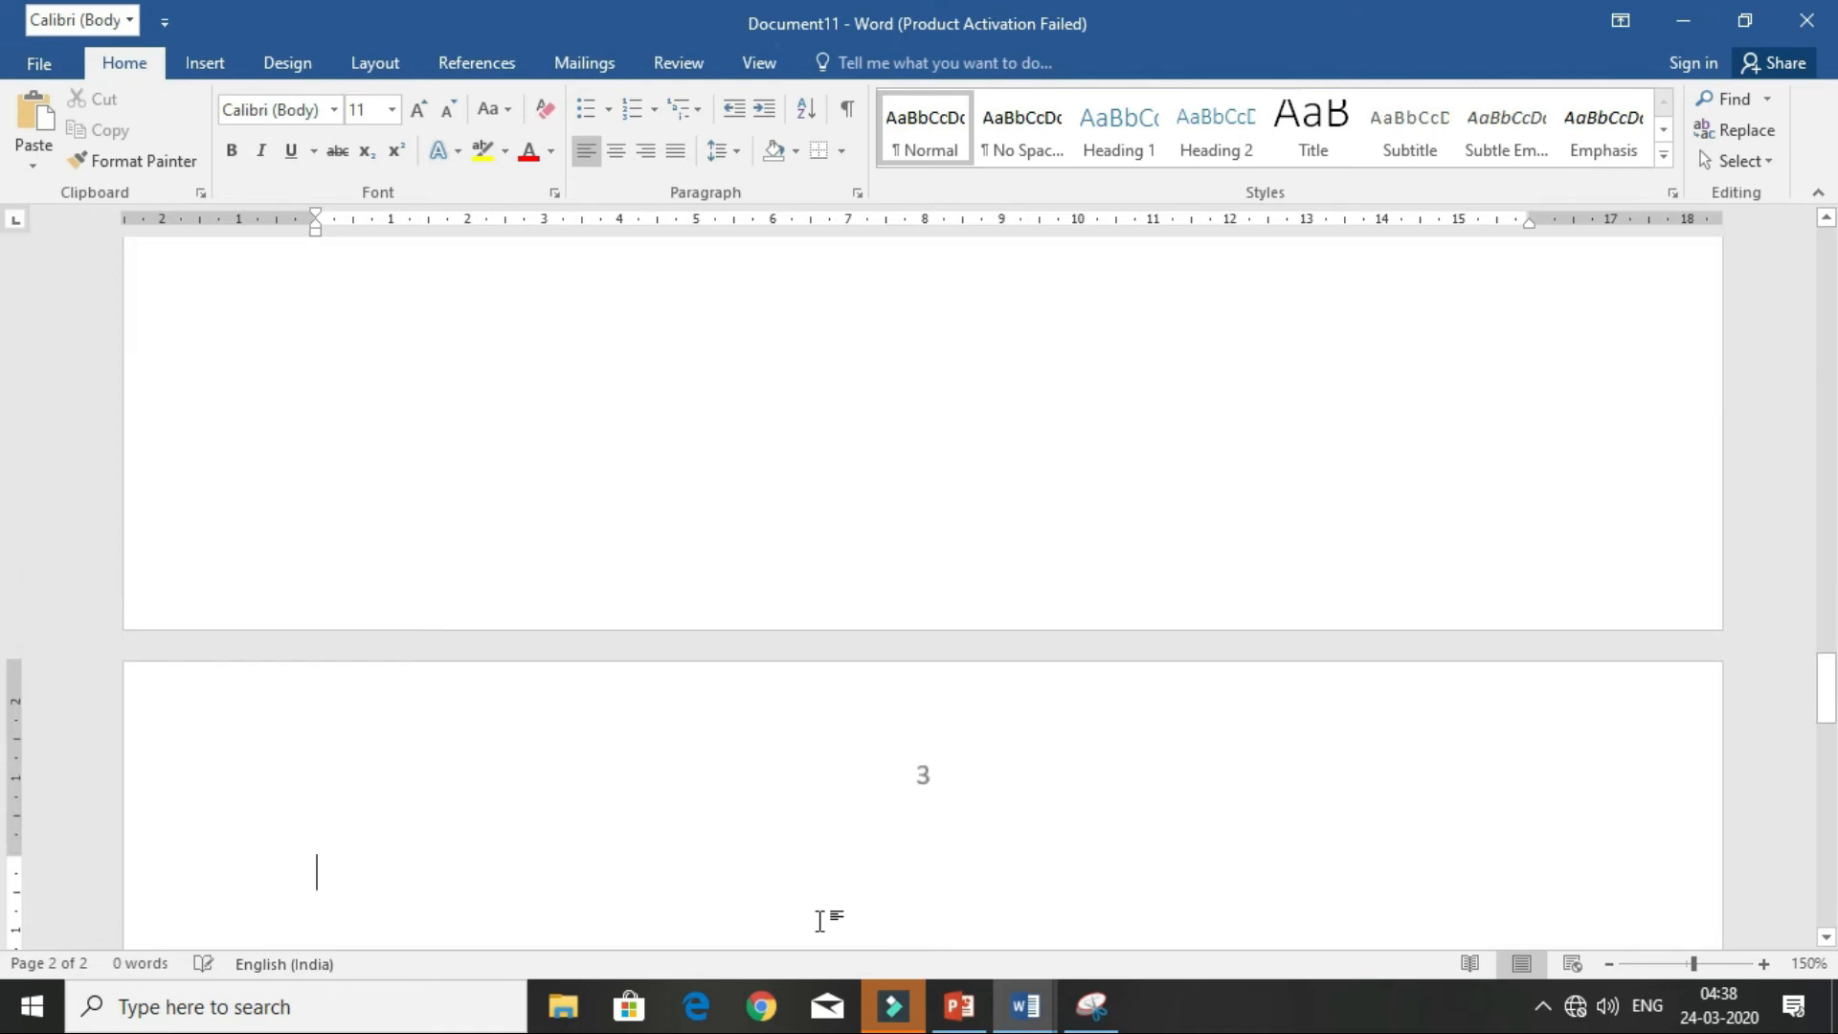
pyautogui.keyDown('ctrl'); pyautogui.scroll(-10, 820, 921); pyautogui.keyUp('ctrl')
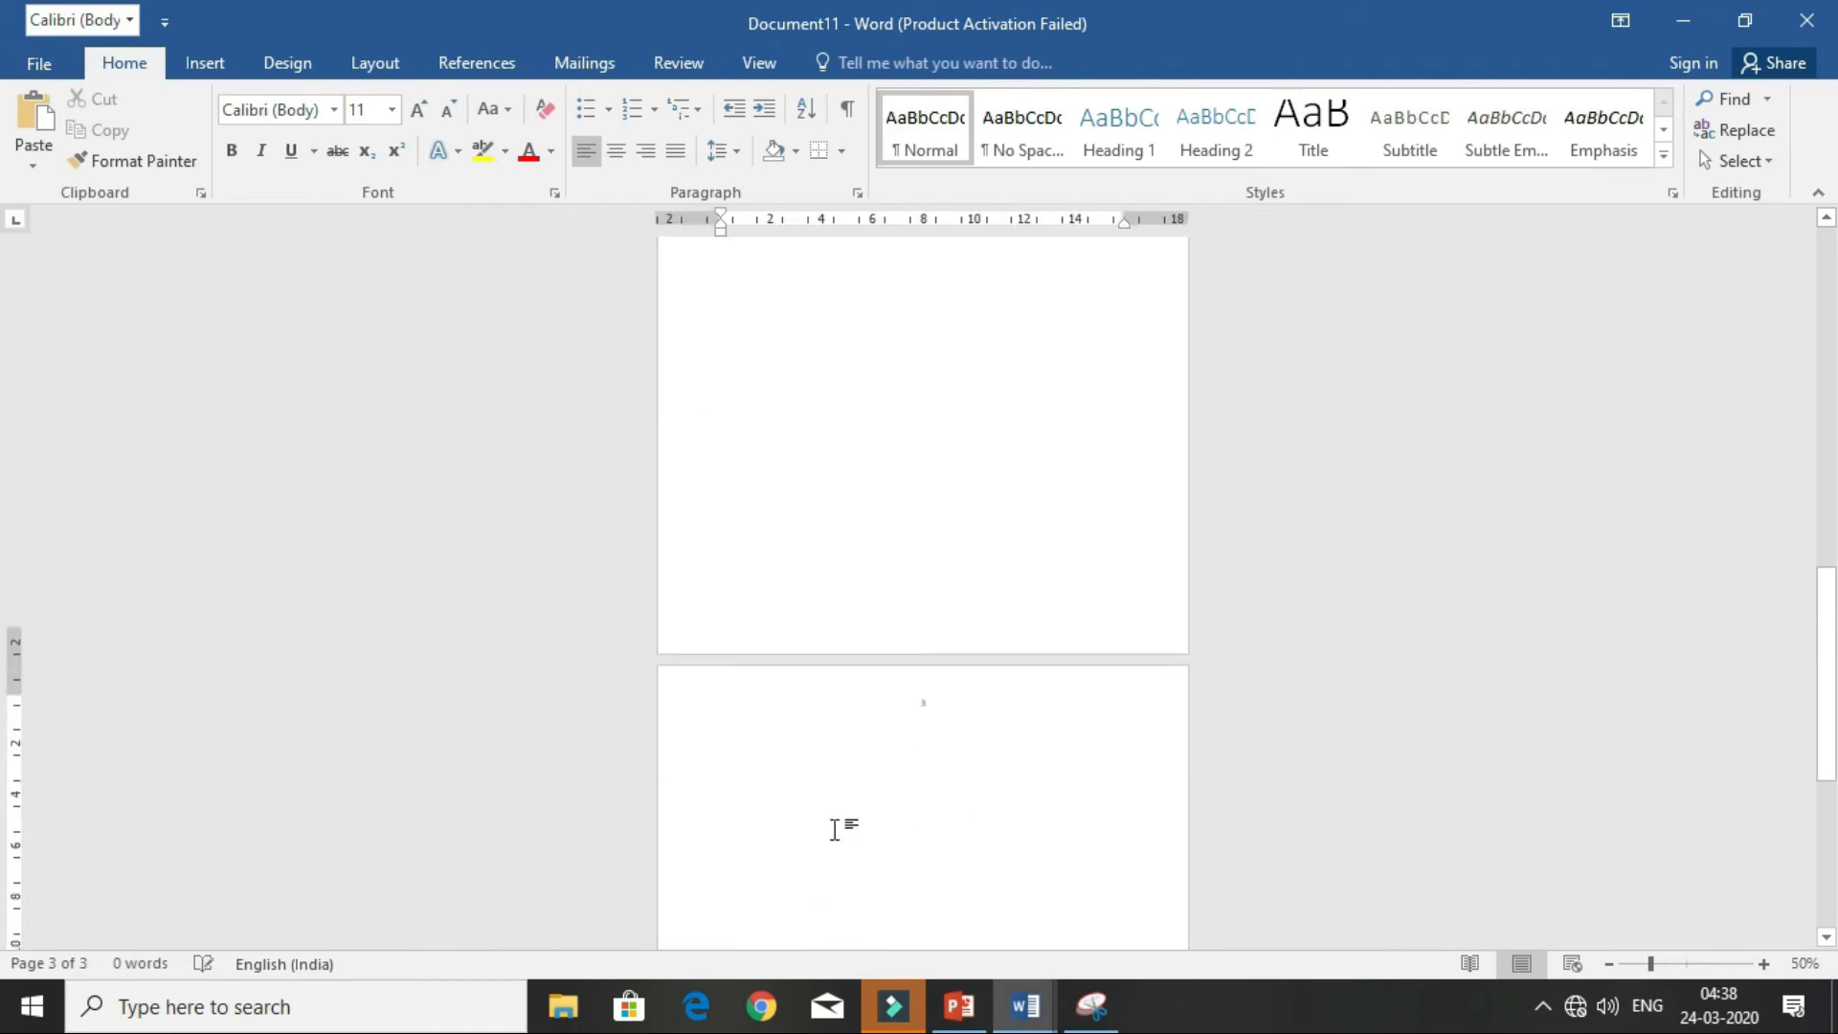
pyautogui.keyDown('ctrl'); pyautogui.scroll(-2, 835, 829); pyautogui.keyUp('ctrl')
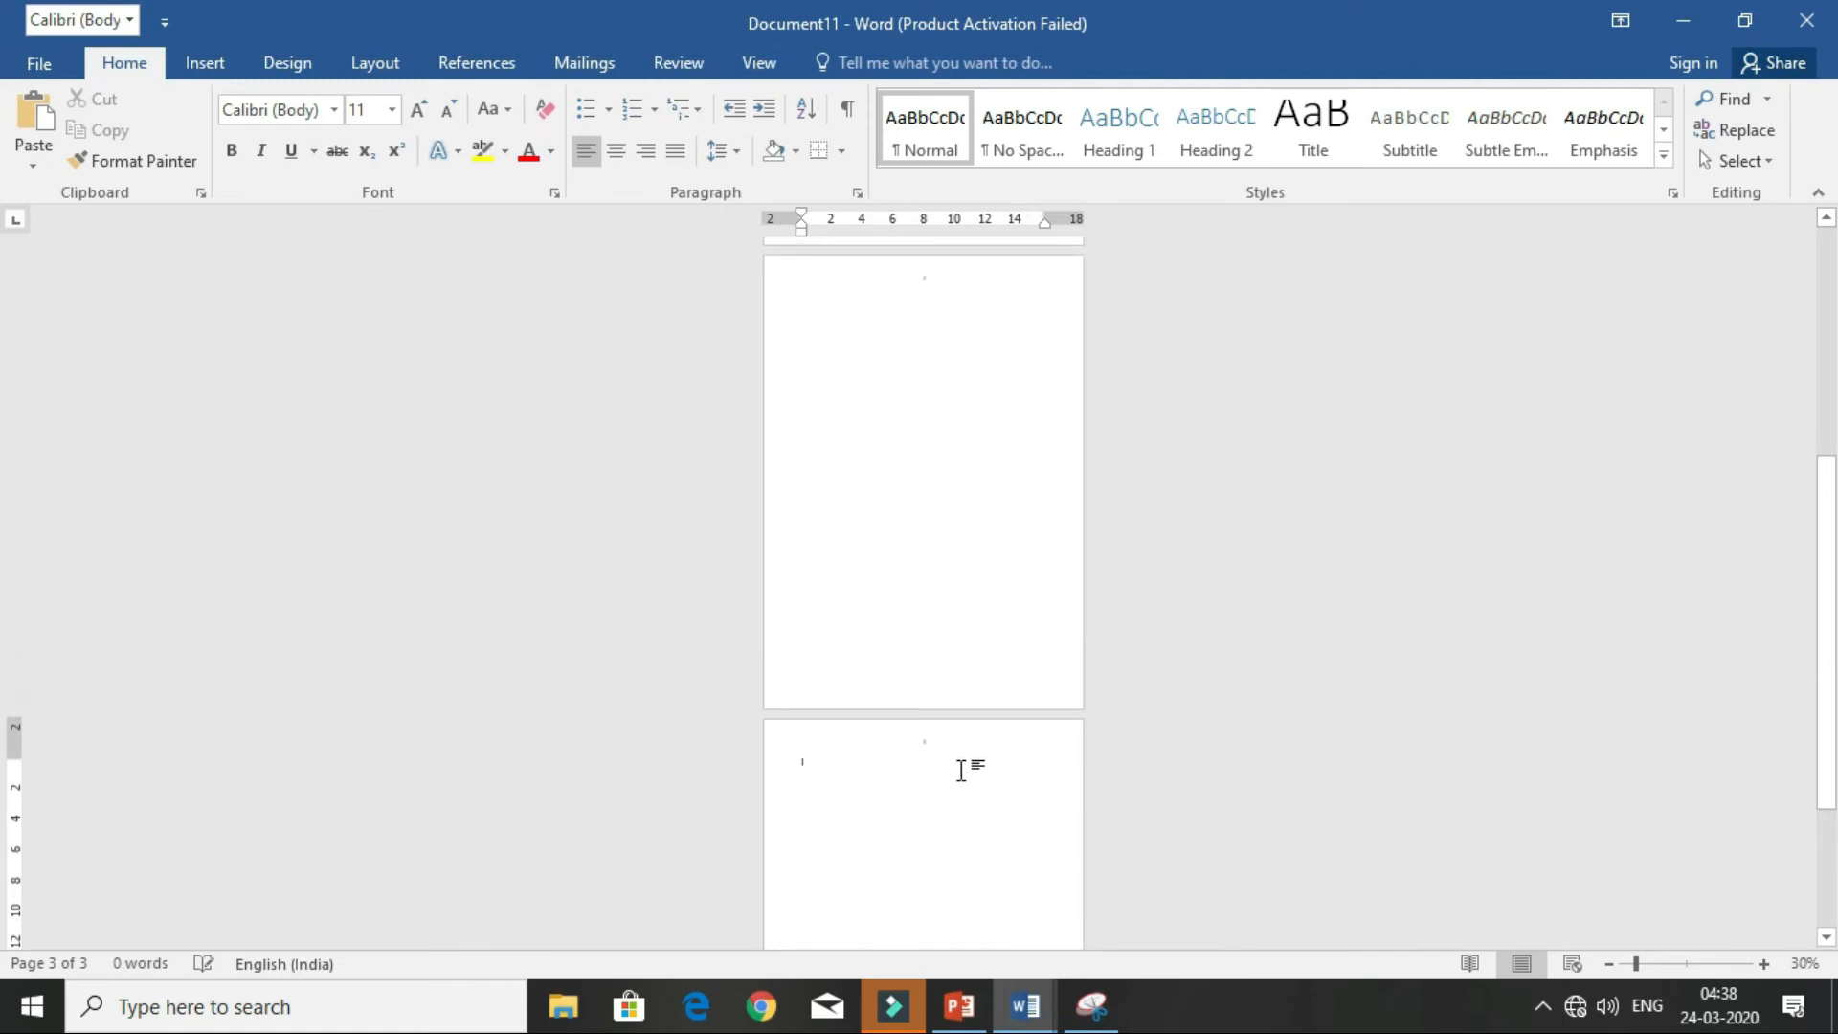
pyautogui.keyDown('ctrl'); pyautogui.scroll(6, 961, 771); pyautogui.keyUp('ctrl')
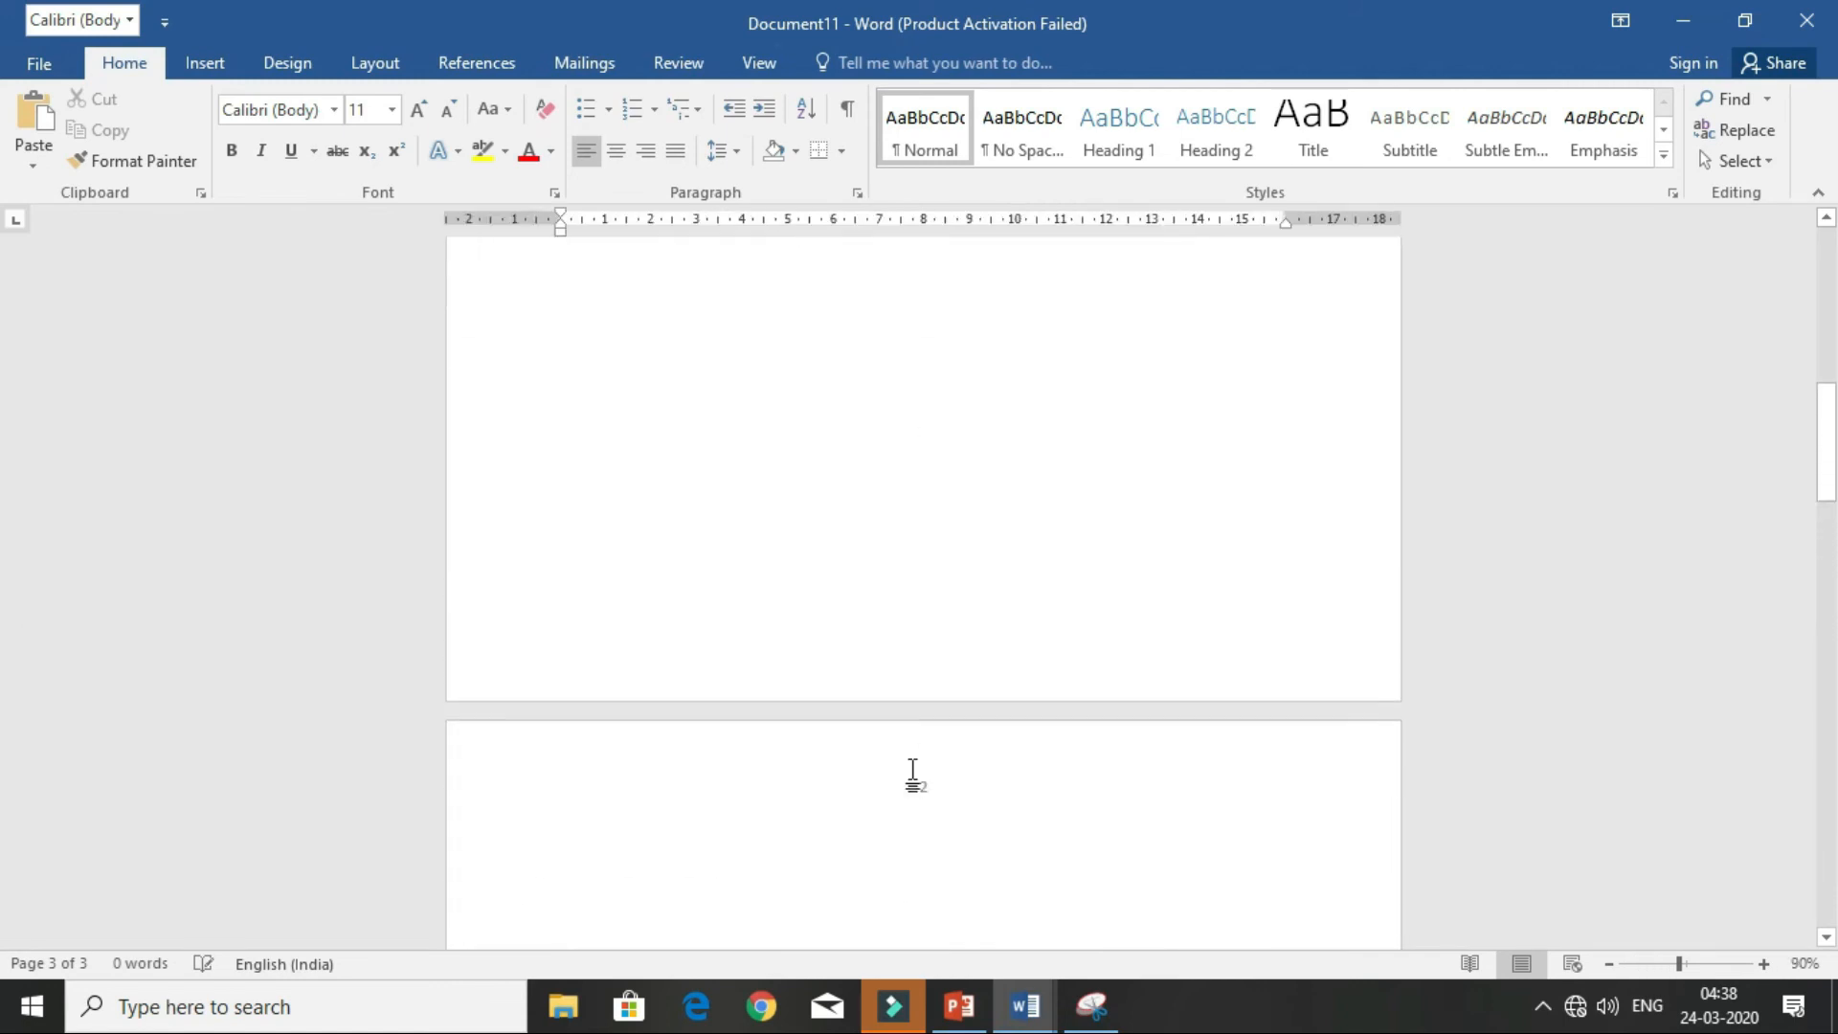
# - Fill the first page with sample paragraphs generated by =rand()
pyautogui.hotkey('ctrl', 'Home')
pyautogui.click(690, 542)
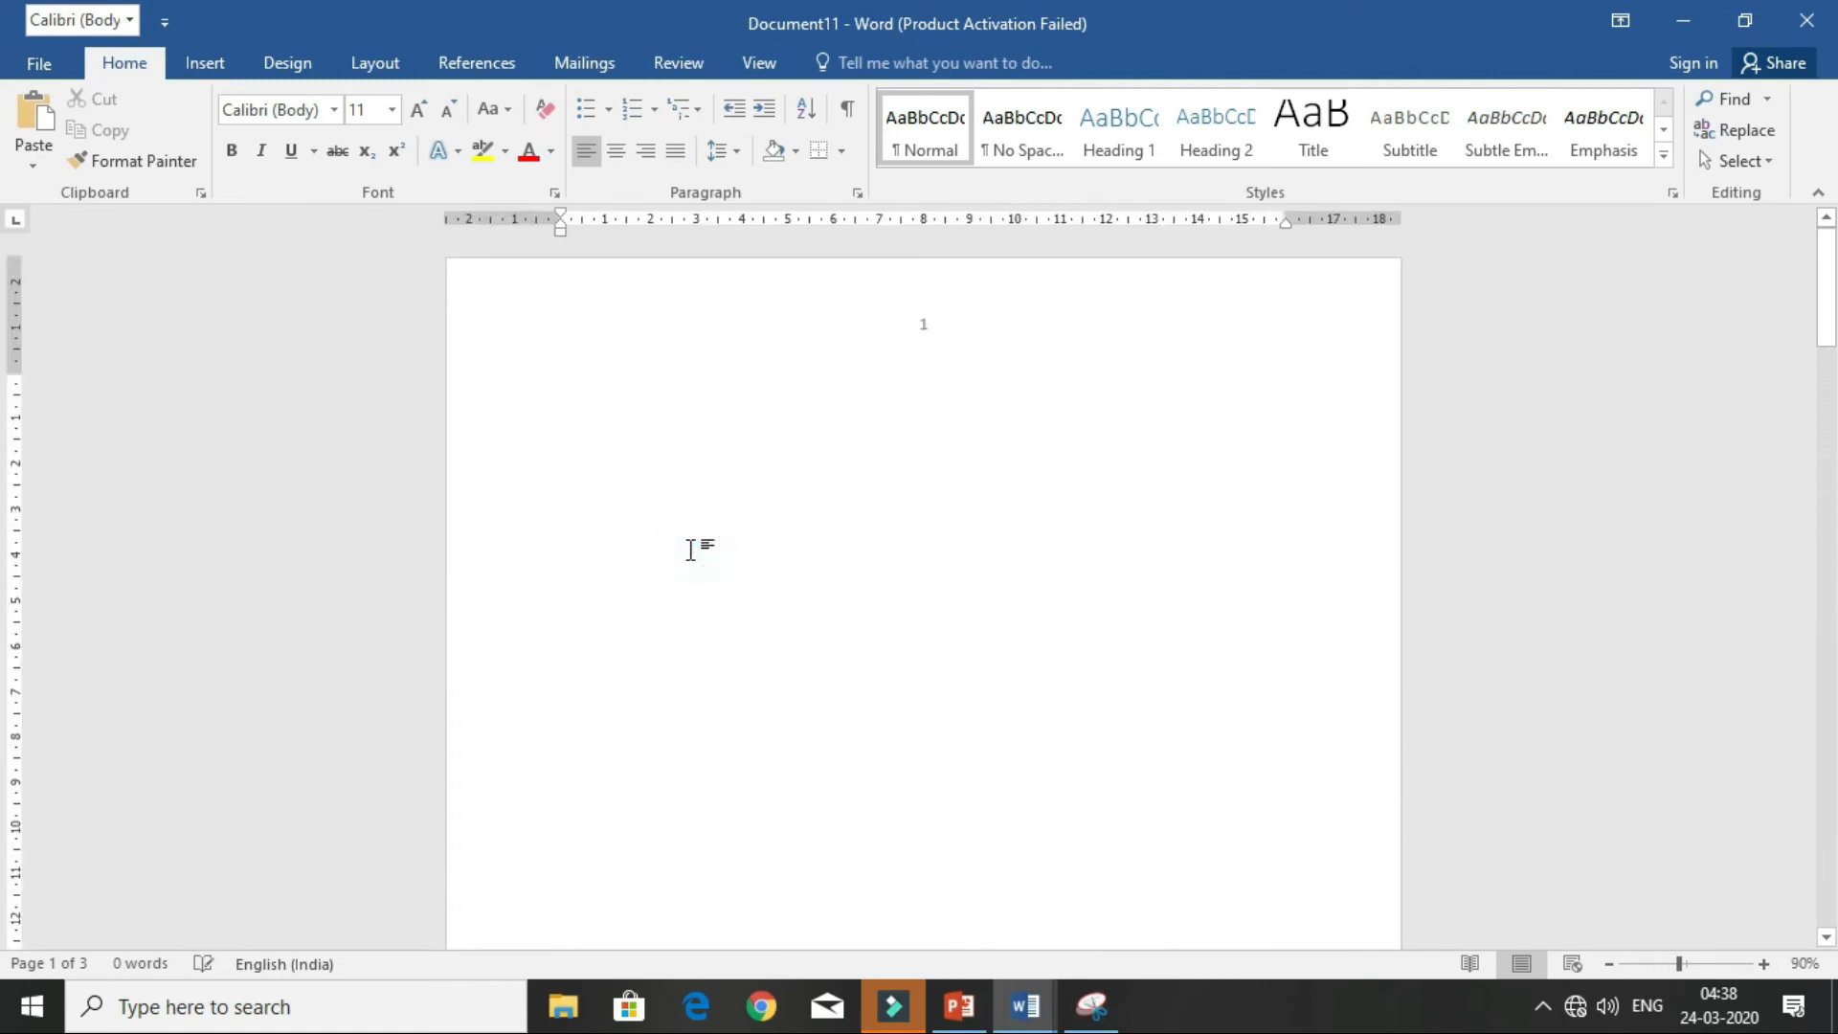
pyautogui.write('=rand')
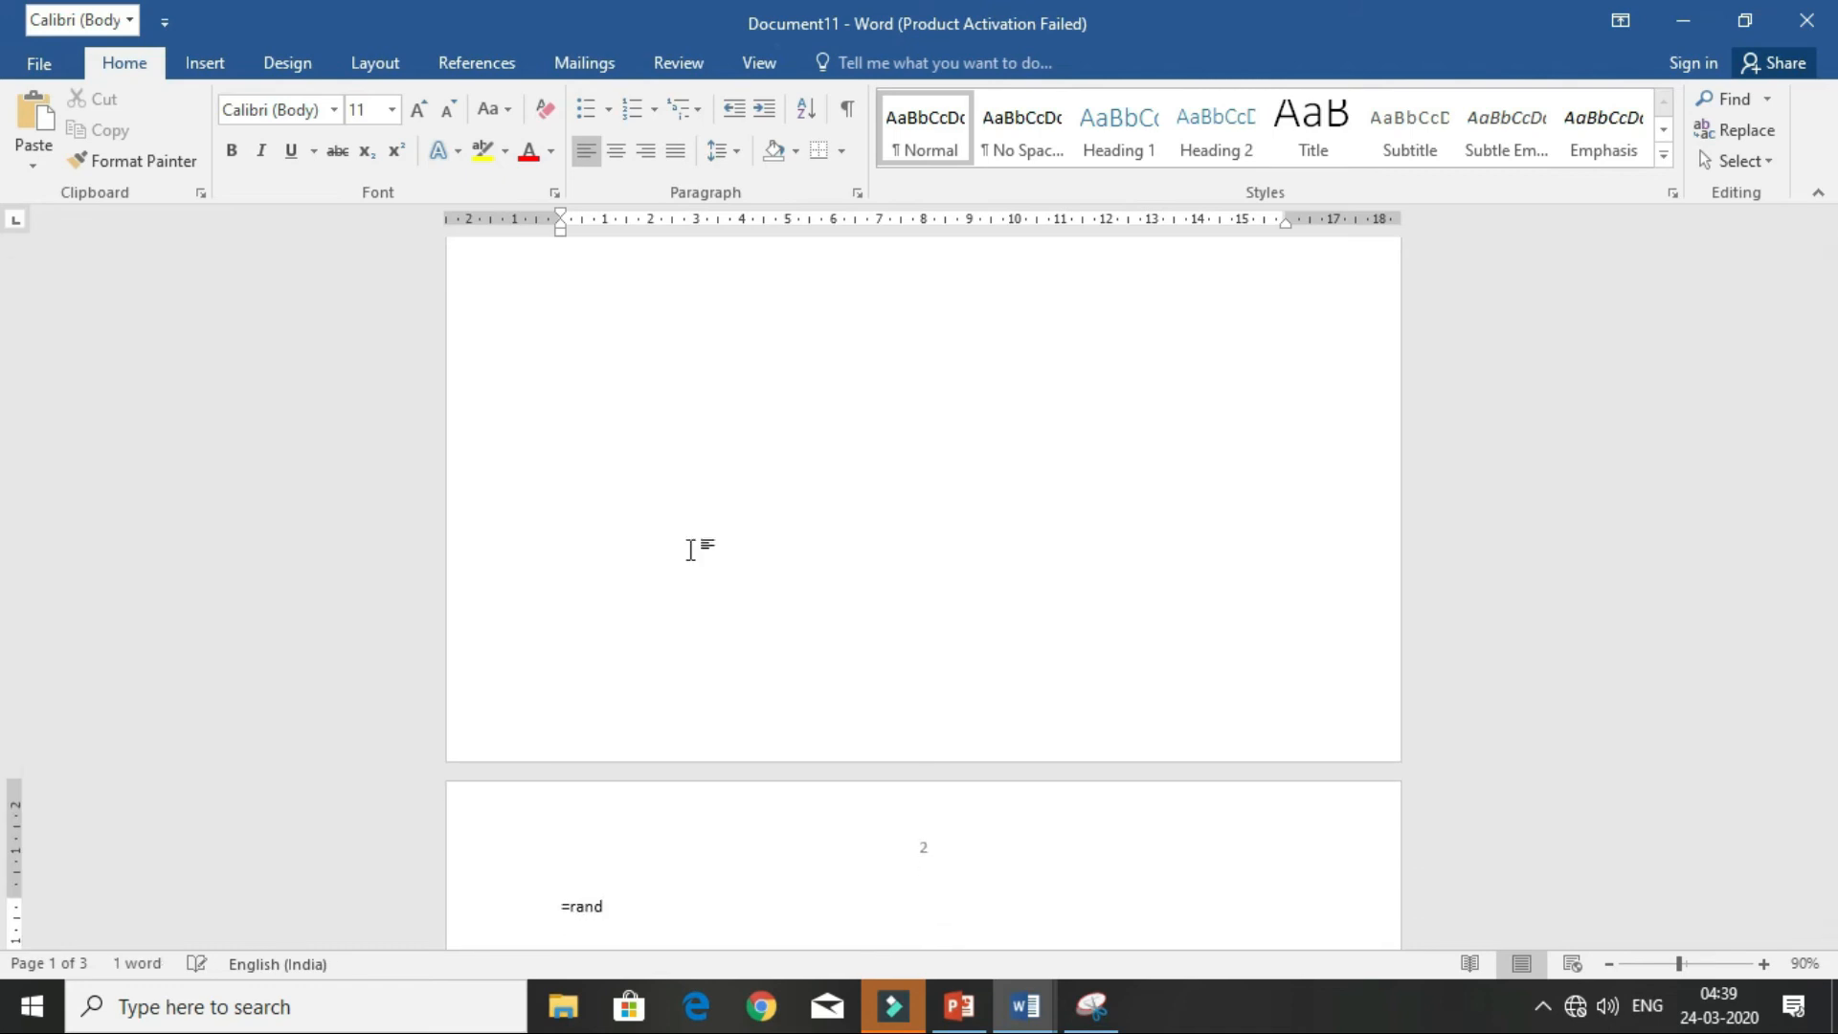
pyautogui.write('()')
pyautogui.press('Return')
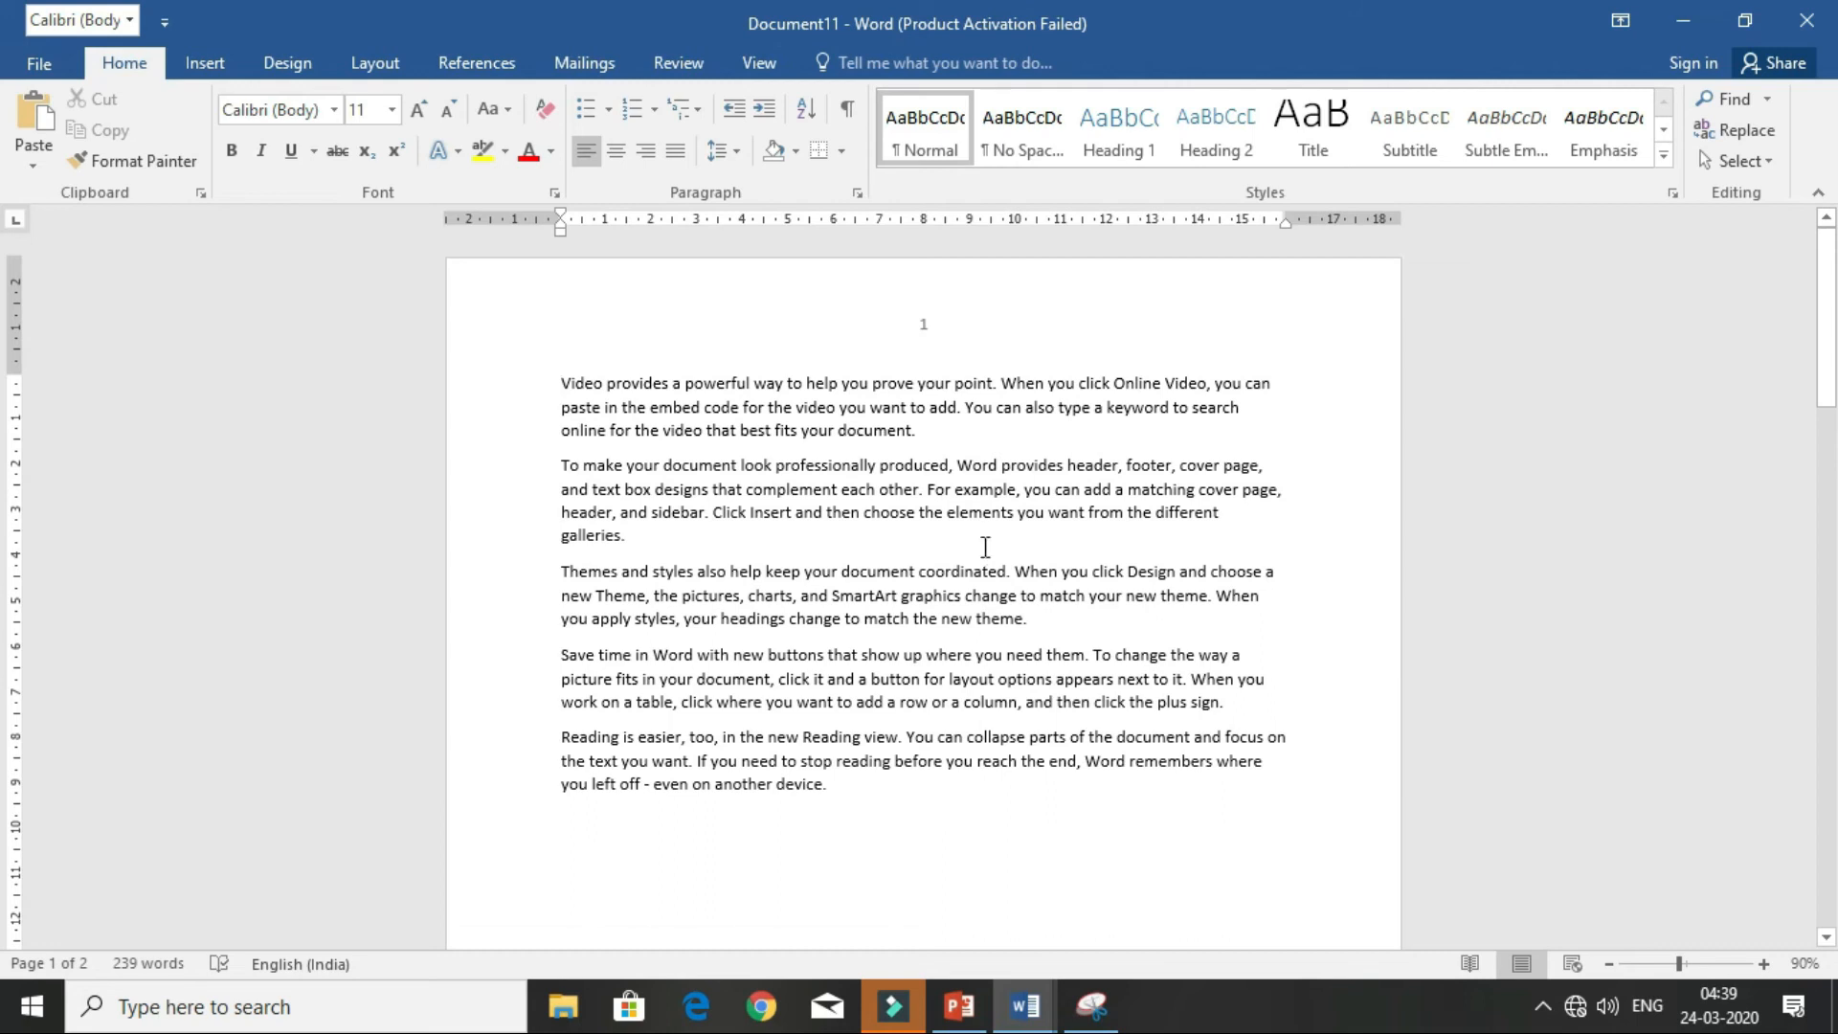
# - Try an Odd Page section break before the "Themes and styles" paragraph, check the page numbering, and undo it
pyautogui.moveTo(826, 800); pyautogui.dragTo(550, 576)
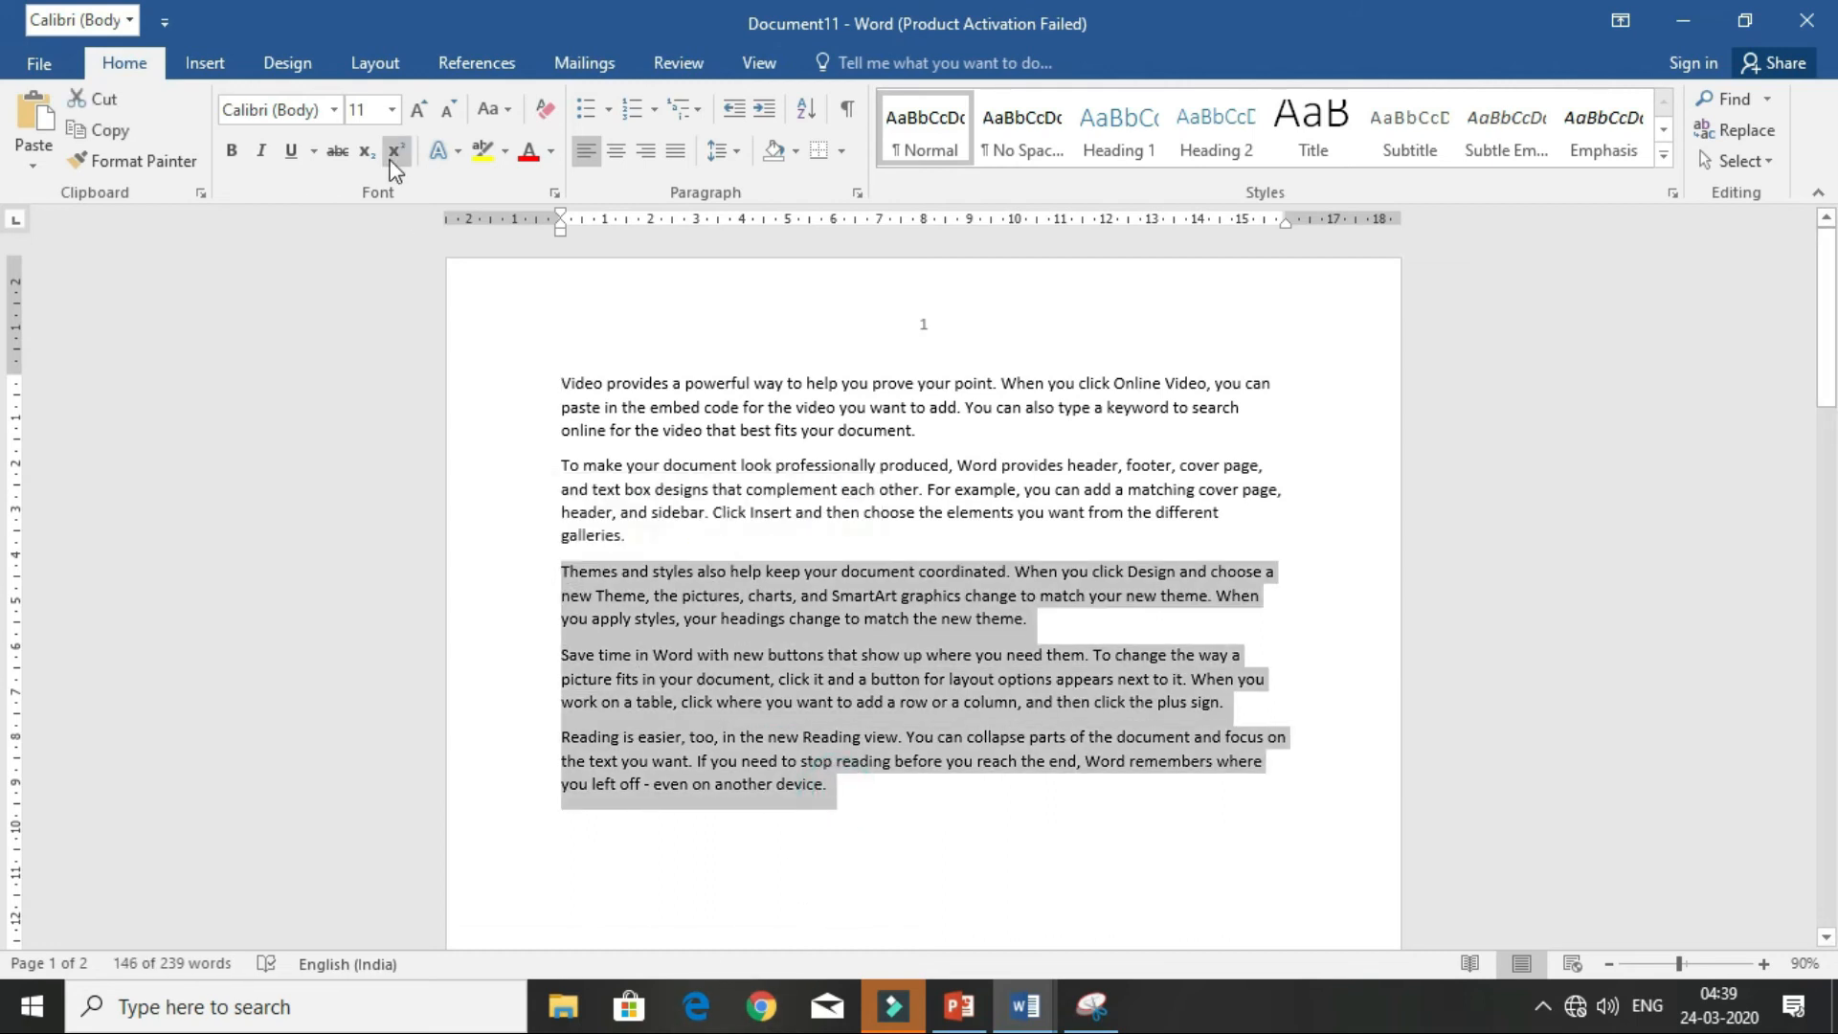
pyautogui.click(378, 62)
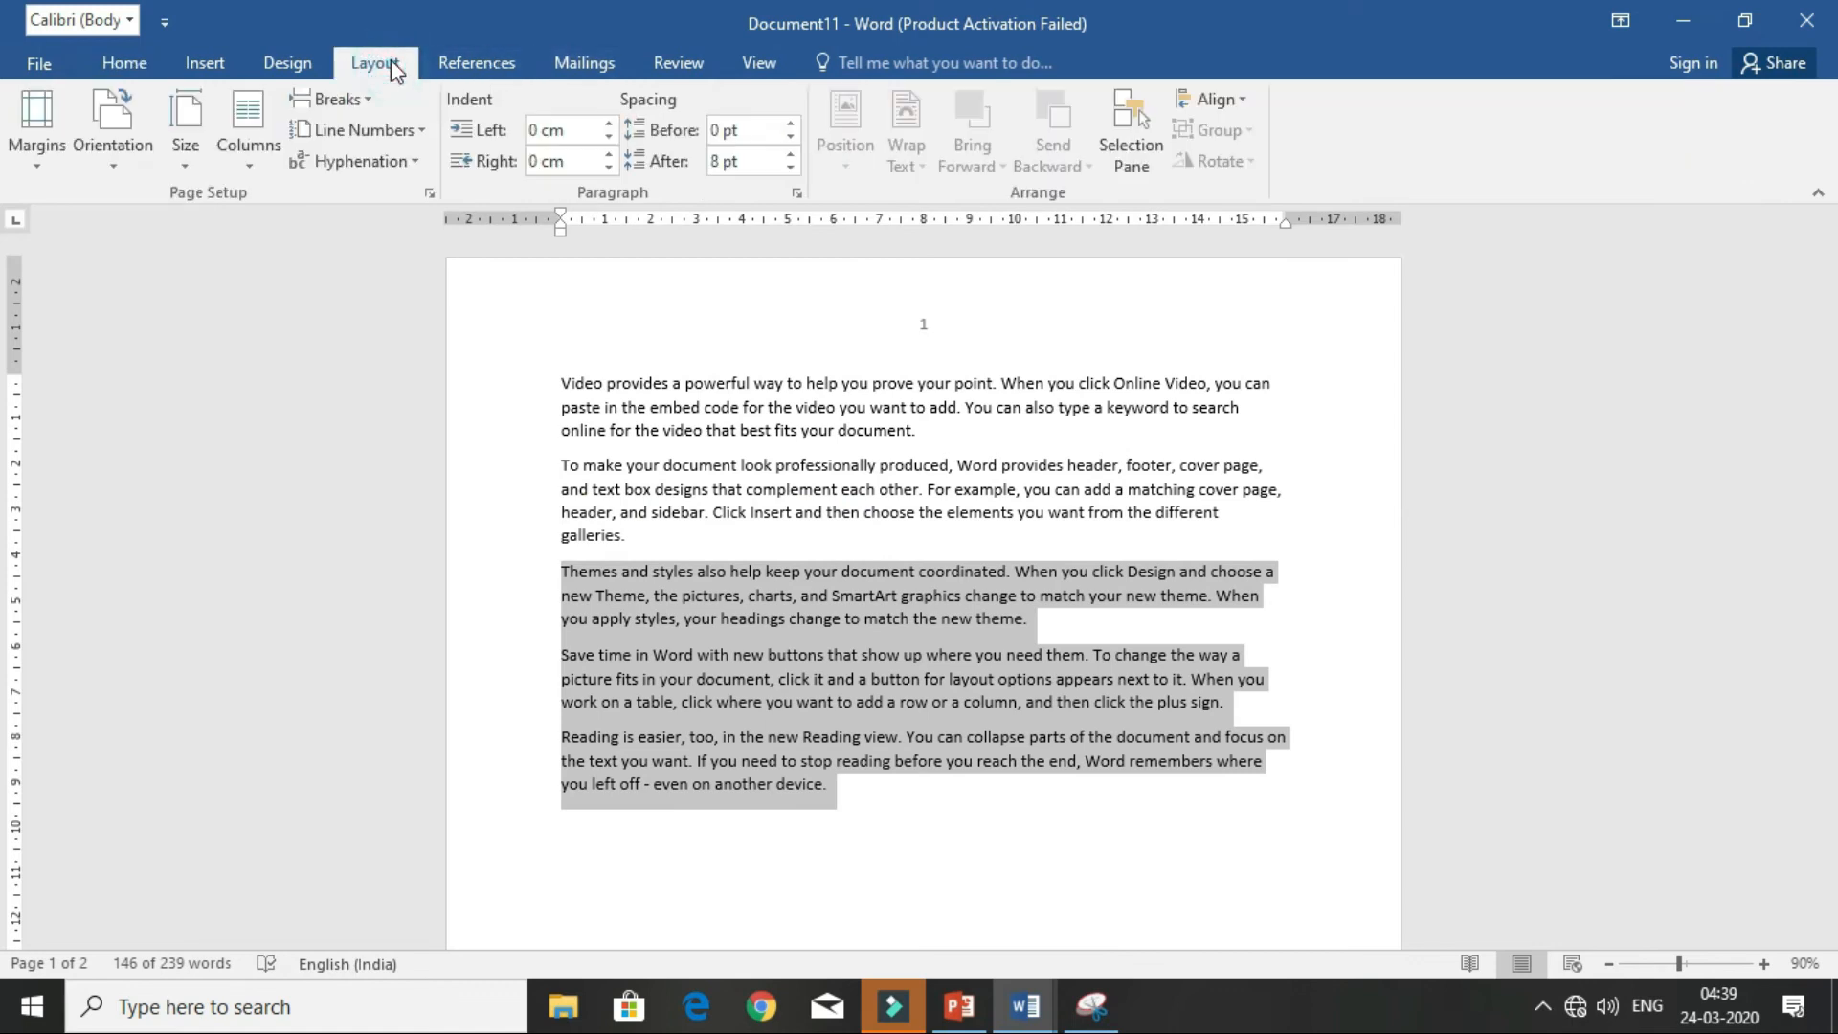
pyautogui.click(383, 100)
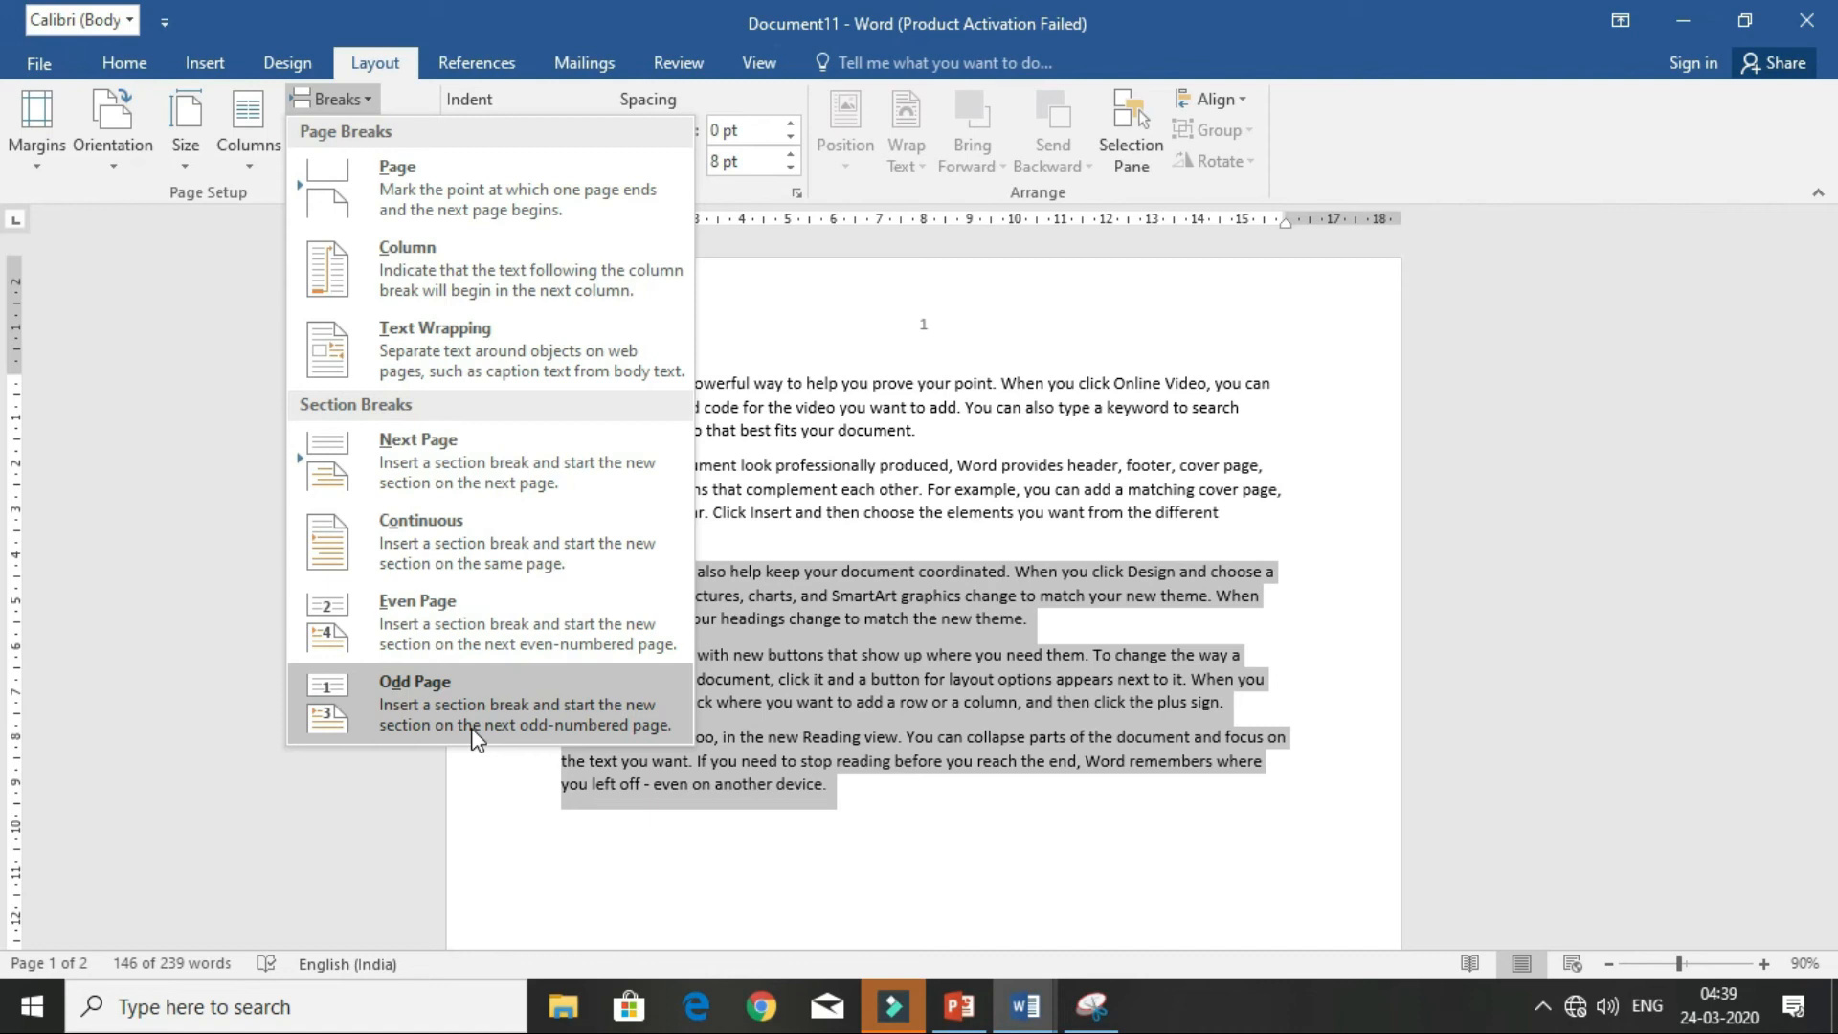
pyautogui.click(469, 693)
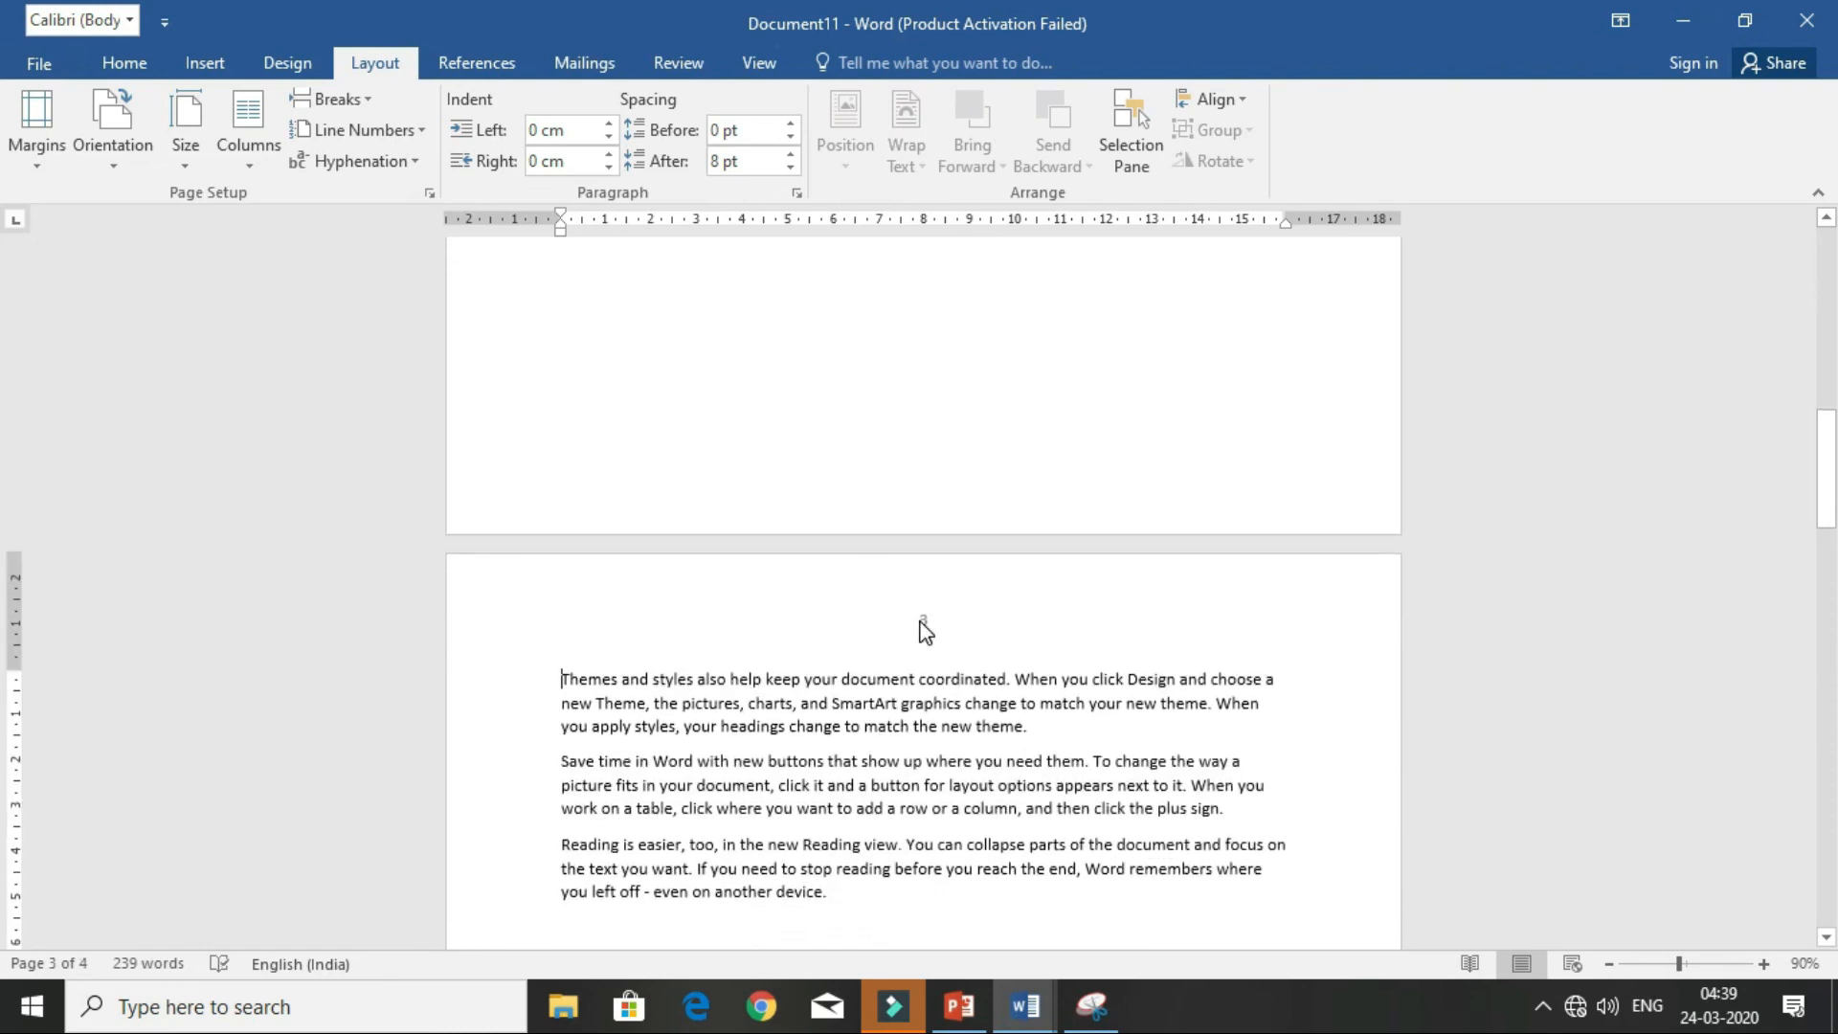
pyautogui.scroll(12, 810, 405)
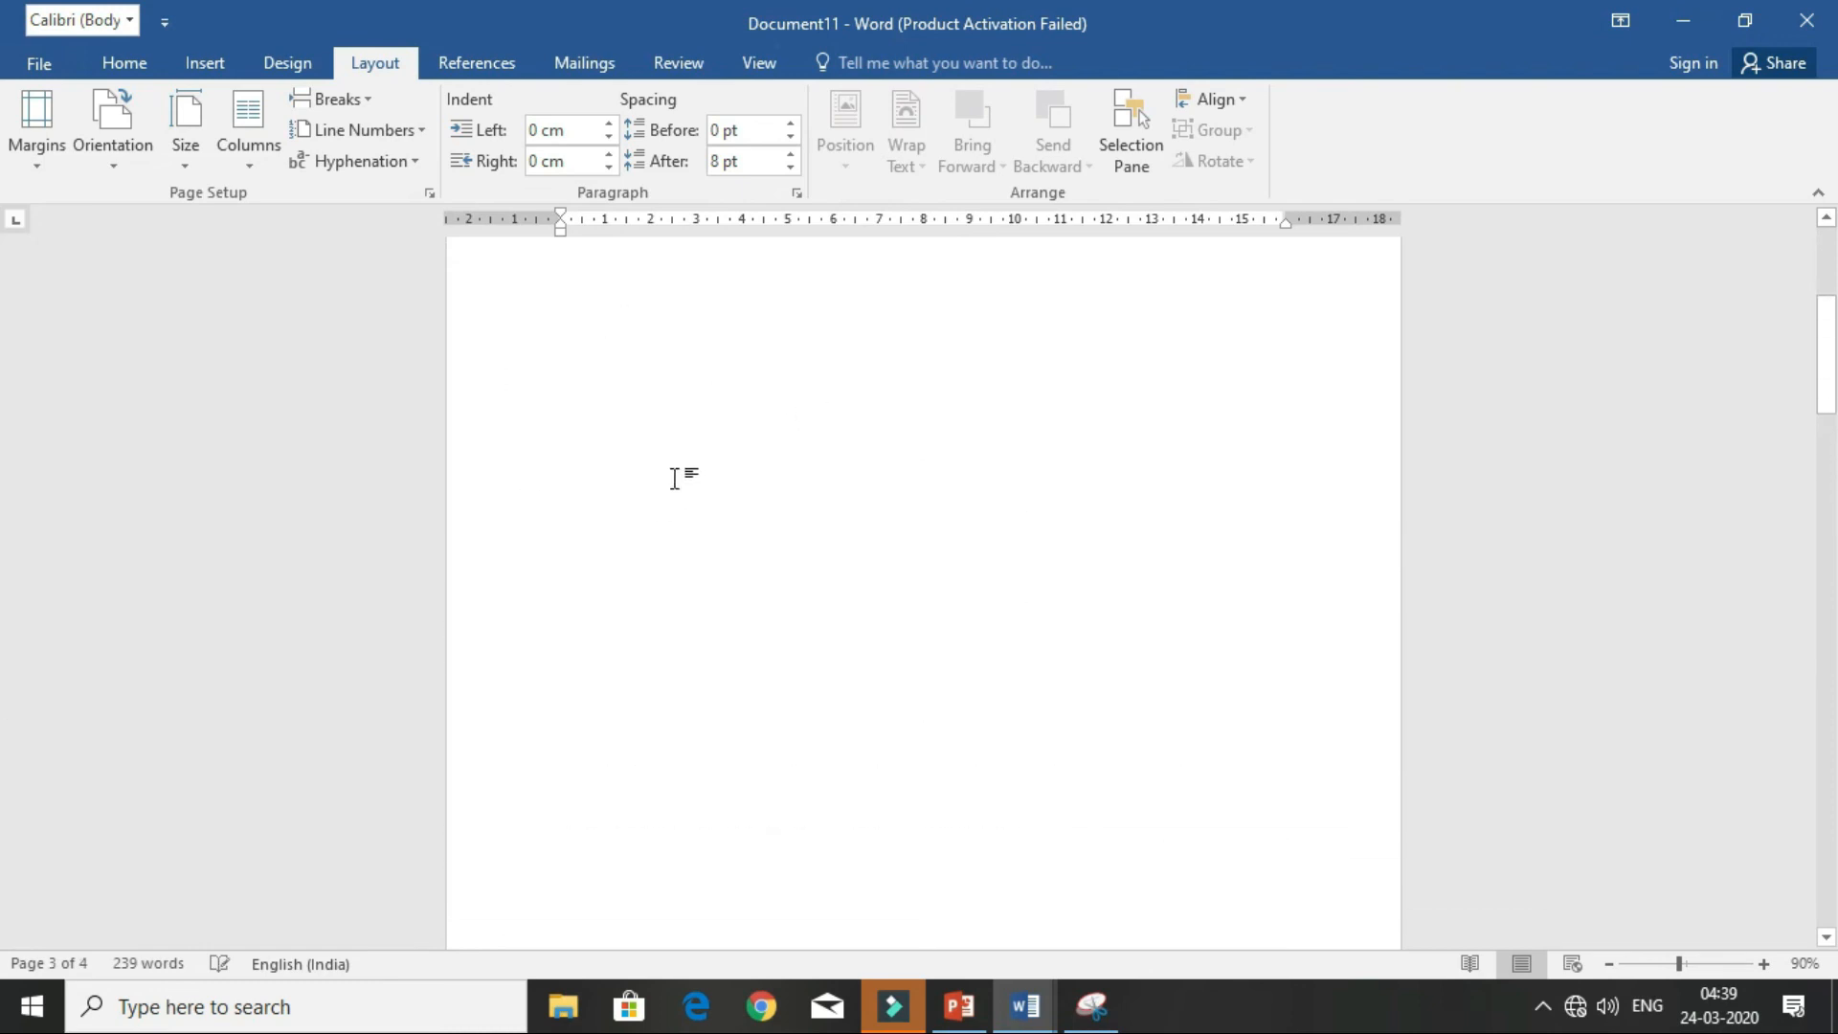
pyautogui.scroll(-12, 725, 524)
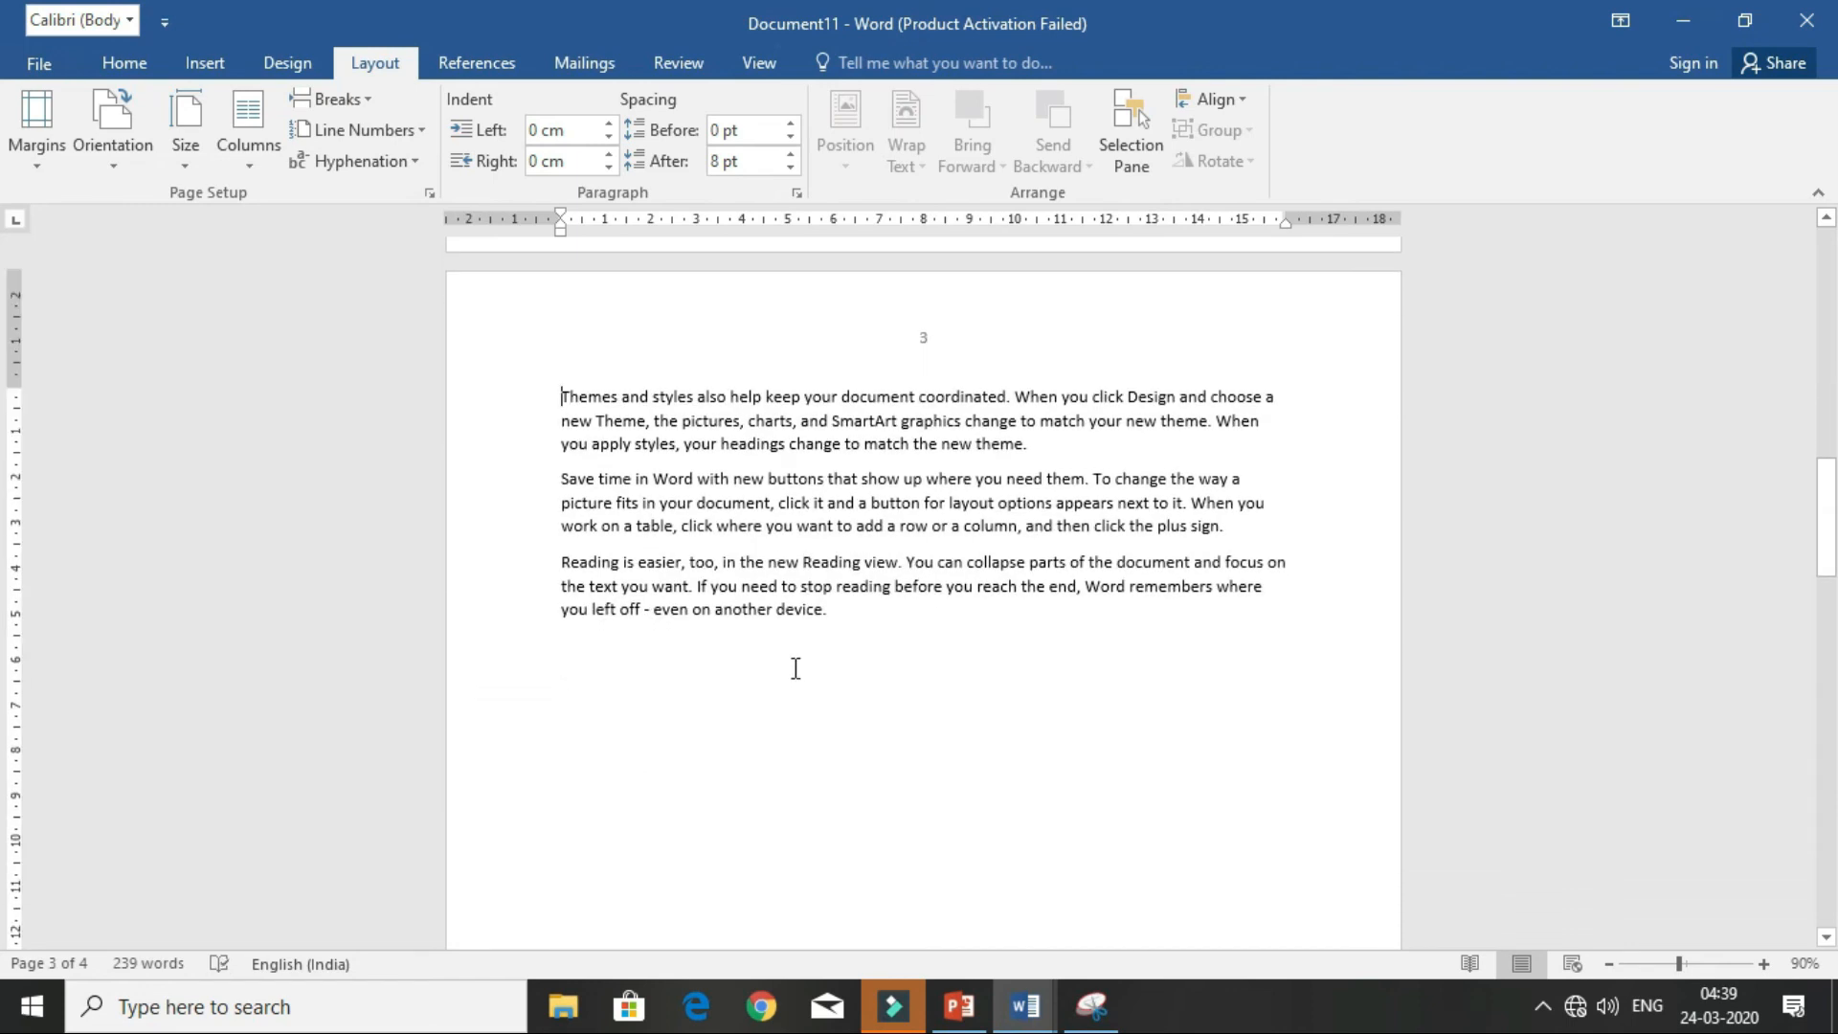
pyautogui.keyDown('shift'); pyautogui.click(795, 669); pyautogui.keyUp('shift')
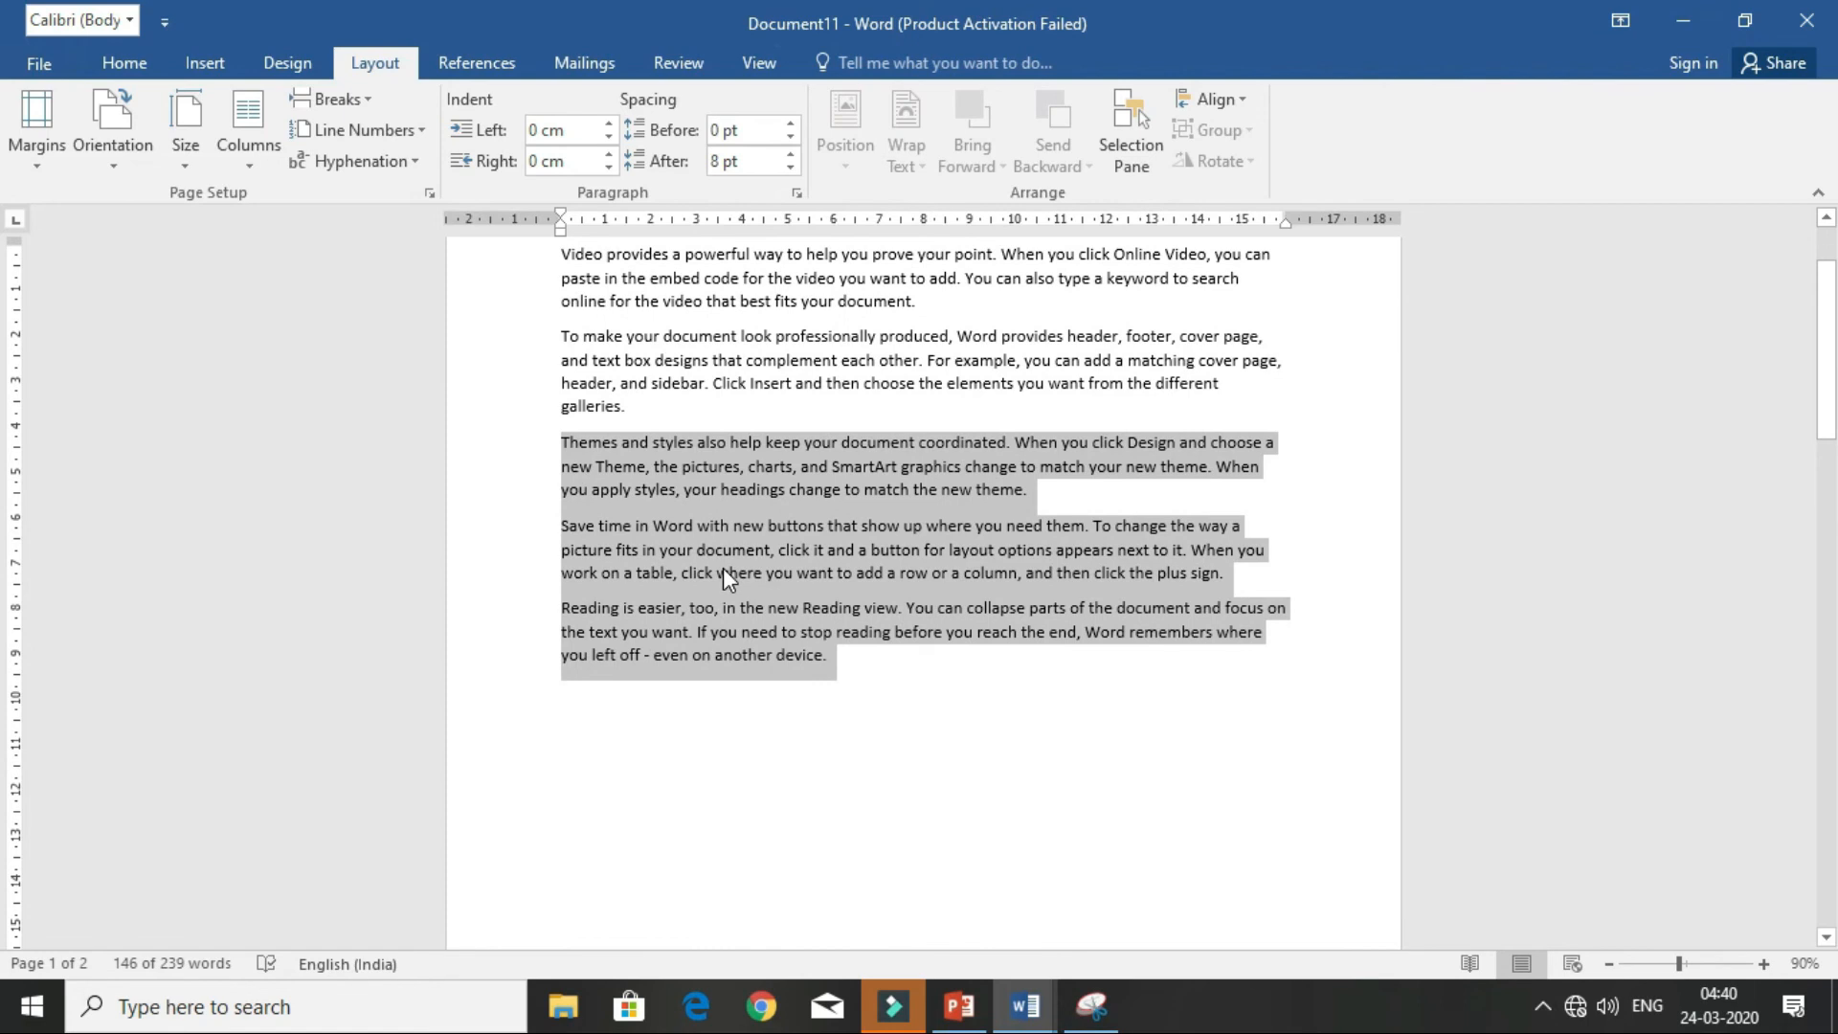
pyautogui.scroll(2, 722, 567)
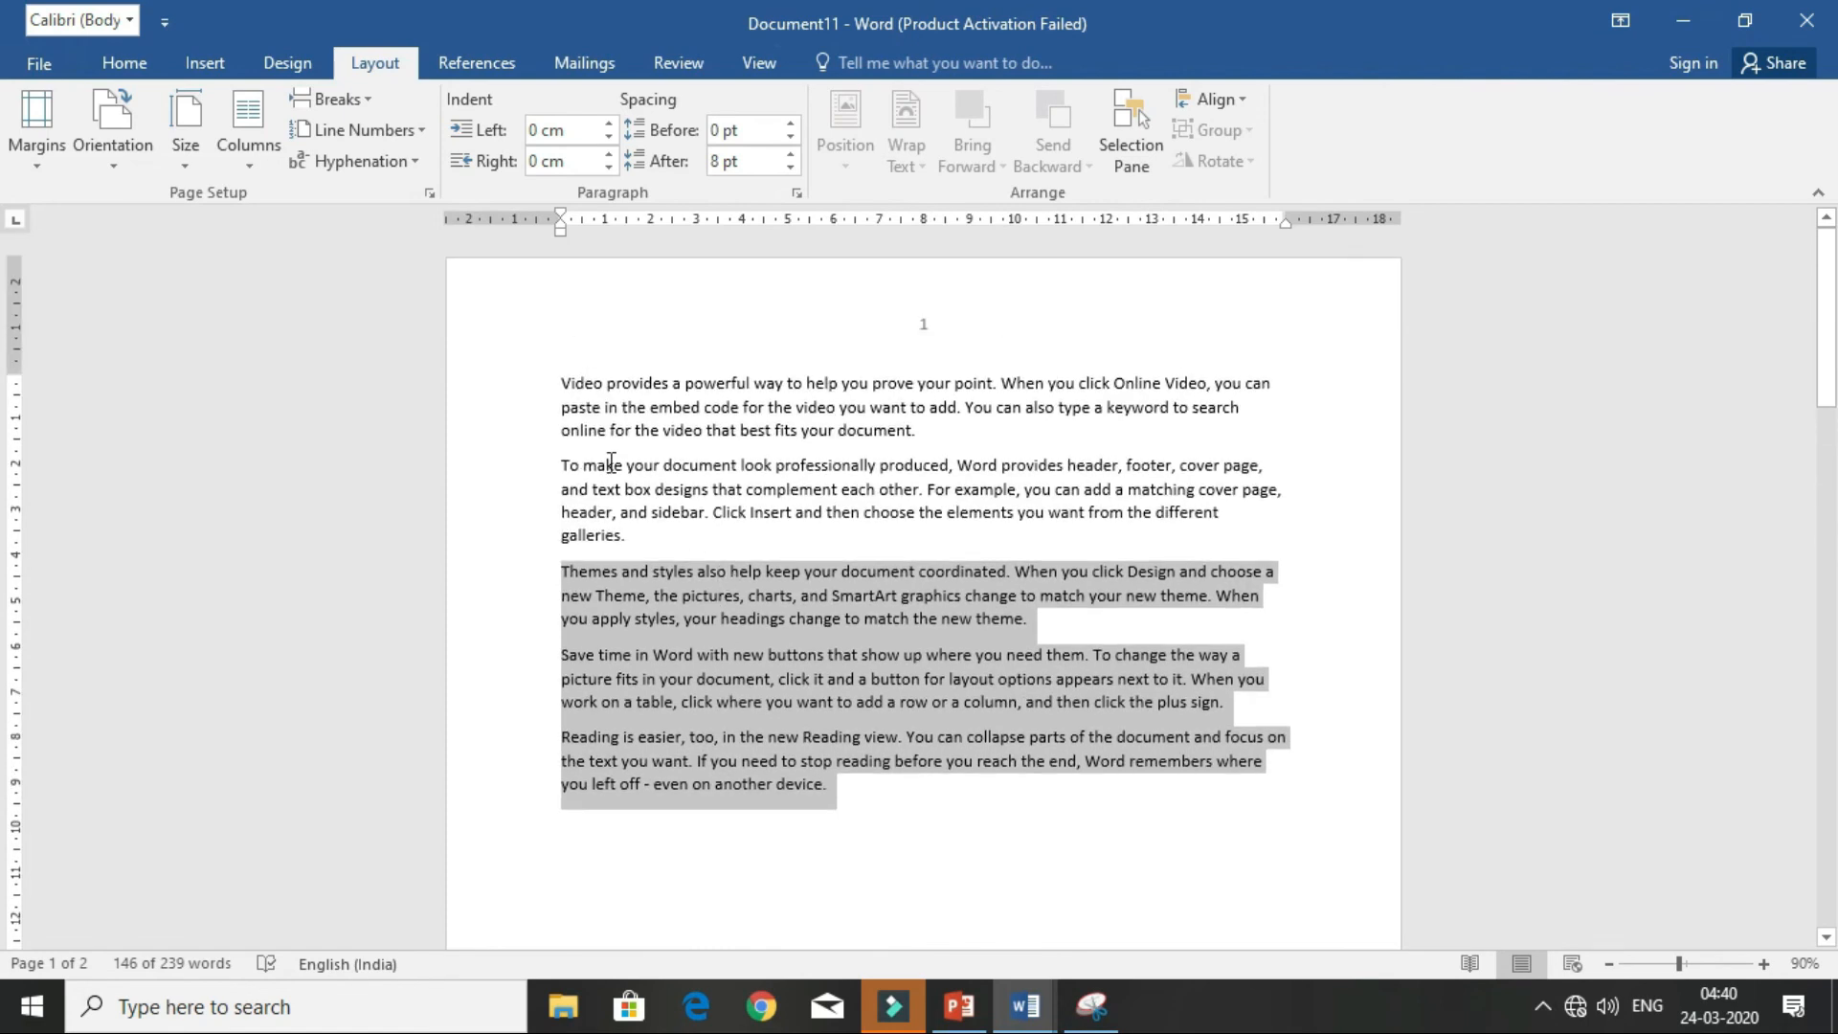
# - Insert blank lines above the first paragraph until all the sample text moves to the second page
pyautogui.click(564, 383)
pyautogui.press('Return')
pyautogui.press('Return')
pyautogui.press('Return')
pyautogui.press('Return')
pyautogui.press('Return')
pyautogui.press('Return')
pyautogui.press('Return')
pyautogui.press('Return')
pyautogui.press('Return')
pyautogui.press('Return')
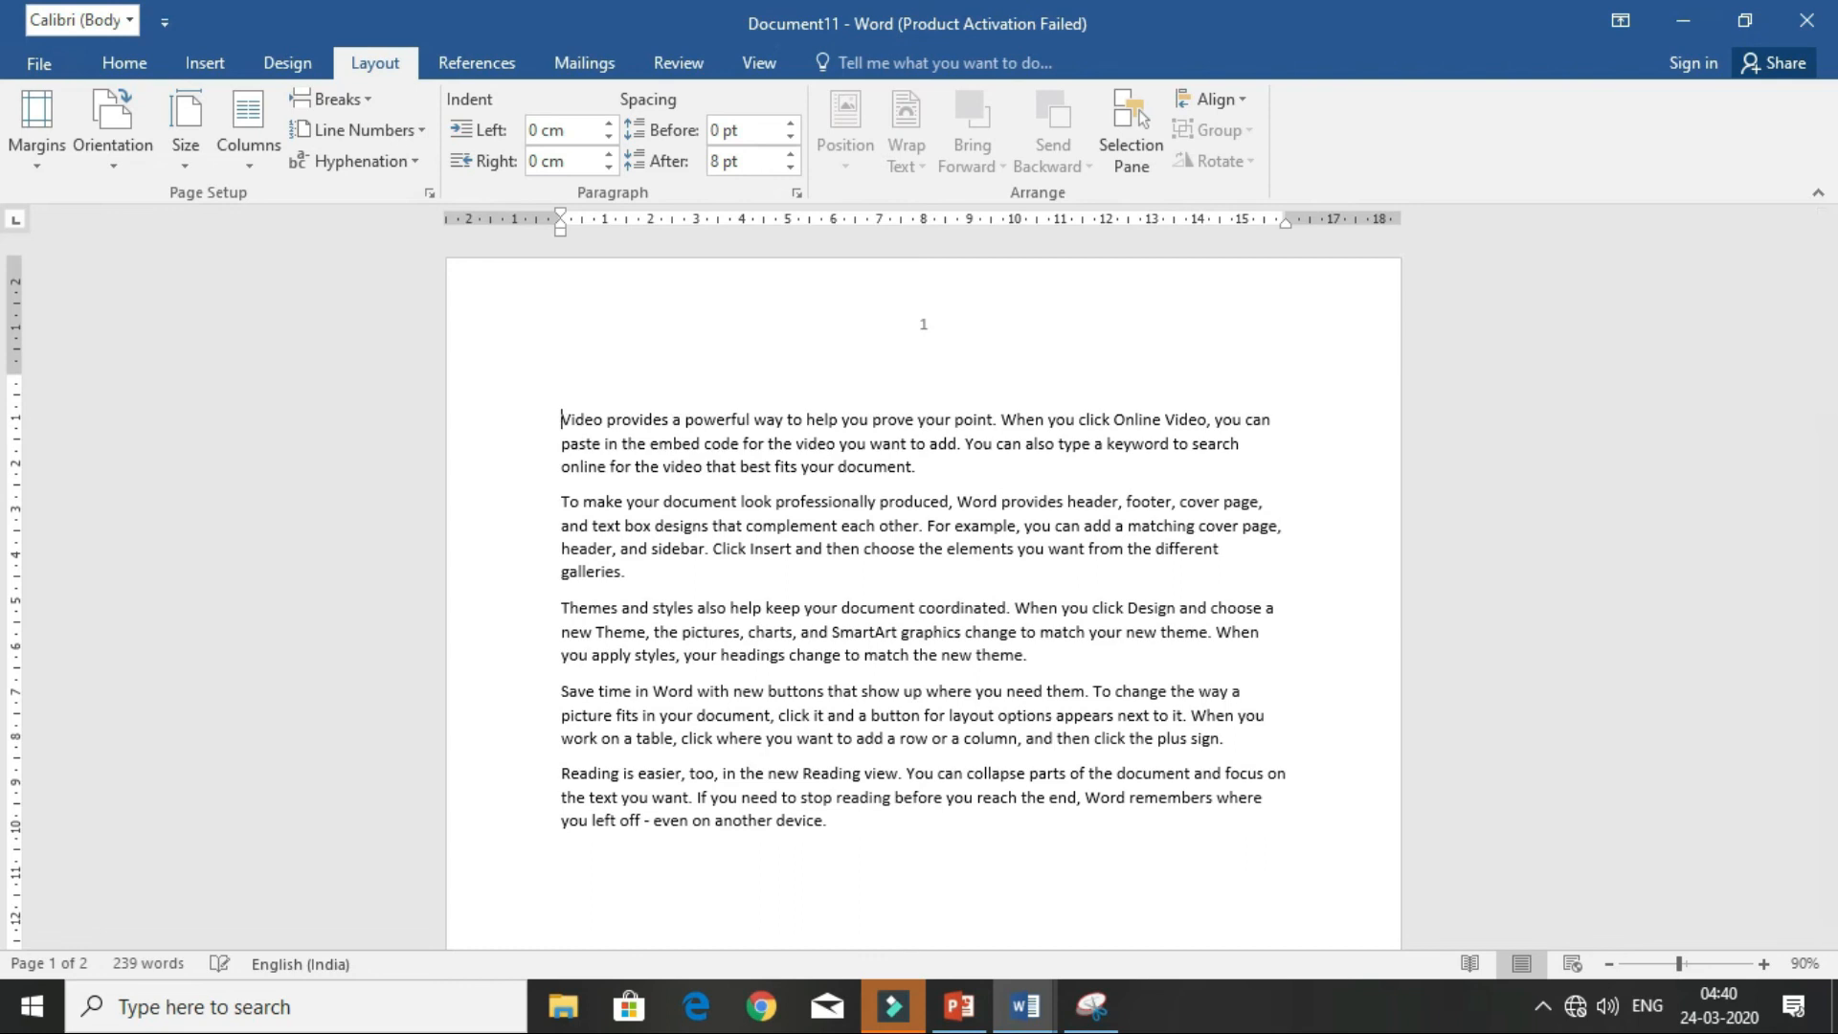
pyautogui.press('Return')
pyautogui.press('Return')
pyautogui.press('Return')
pyautogui.press('Return')
pyautogui.press('Return')
pyautogui.press('Return')
pyautogui.press('Return')
pyautogui.press('Return')
pyautogui.press('Return')
pyautogui.press('Return')
pyautogui.press('Return')
pyautogui.press('Return')
pyautogui.press('Return')
pyautogui.press('Return')
pyautogui.press('Return')
pyautogui.press('Return')
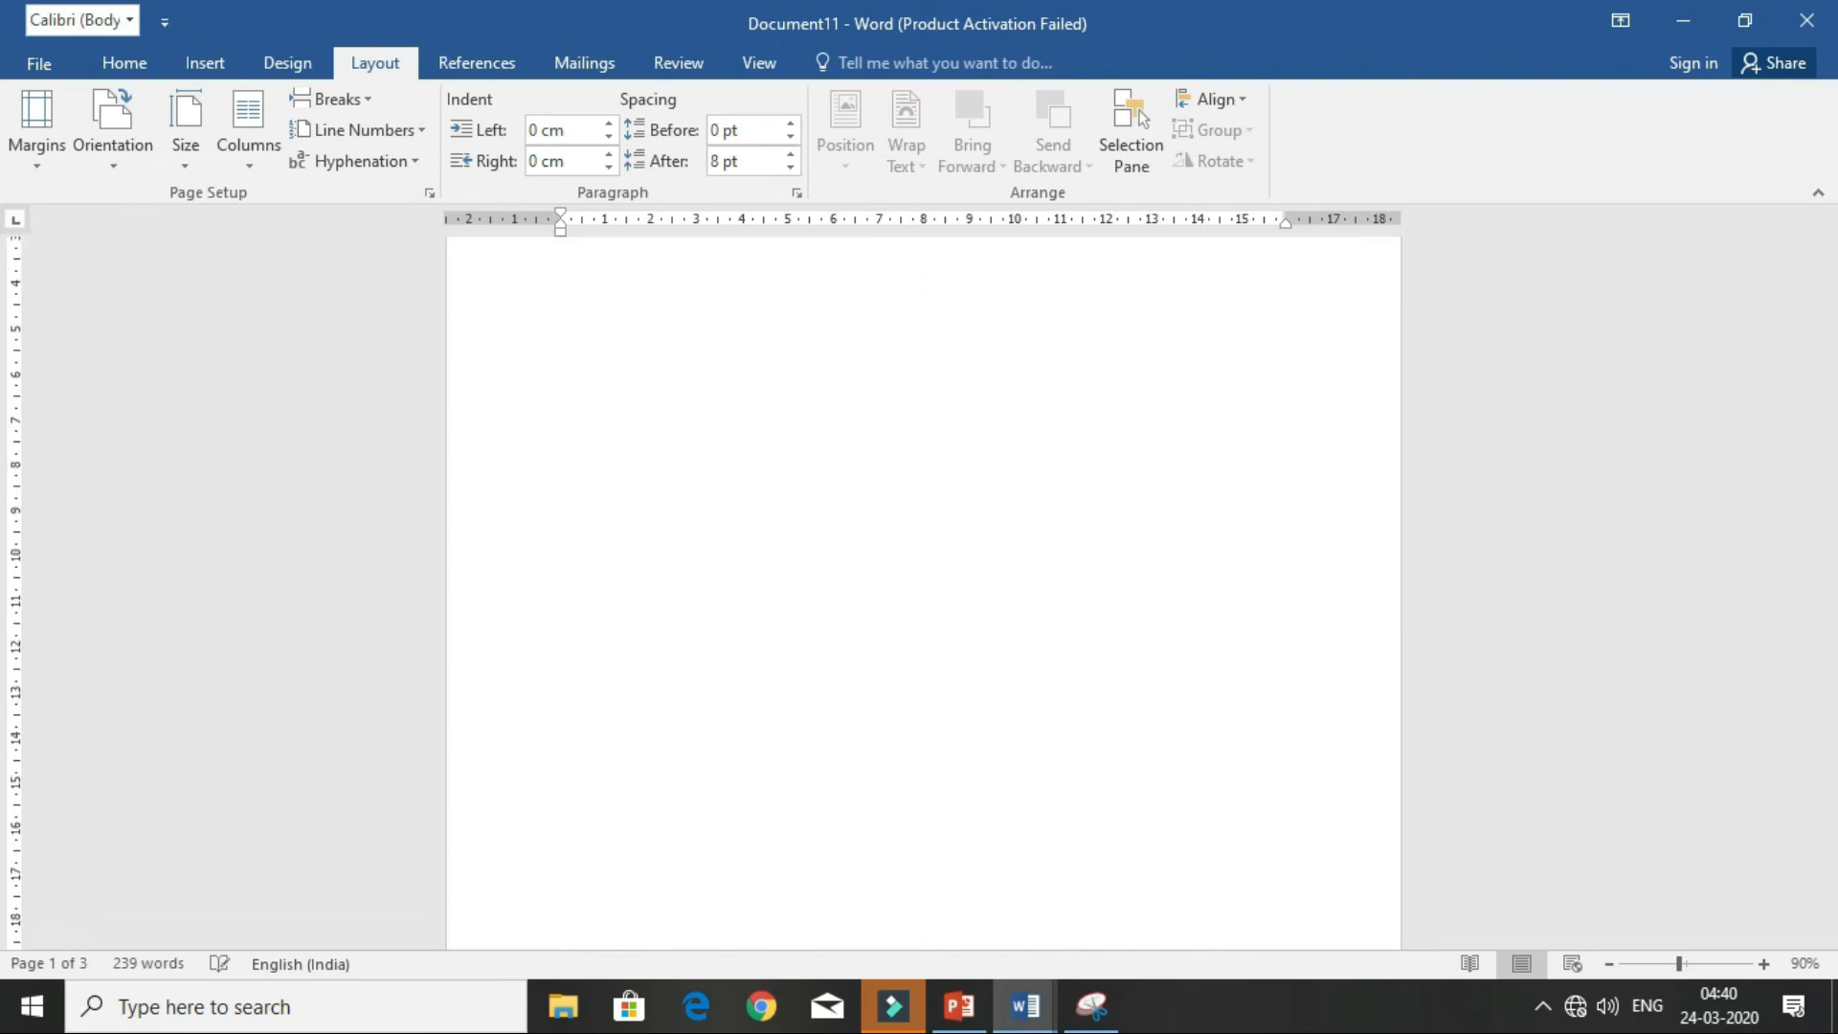
pyautogui.press('Return')
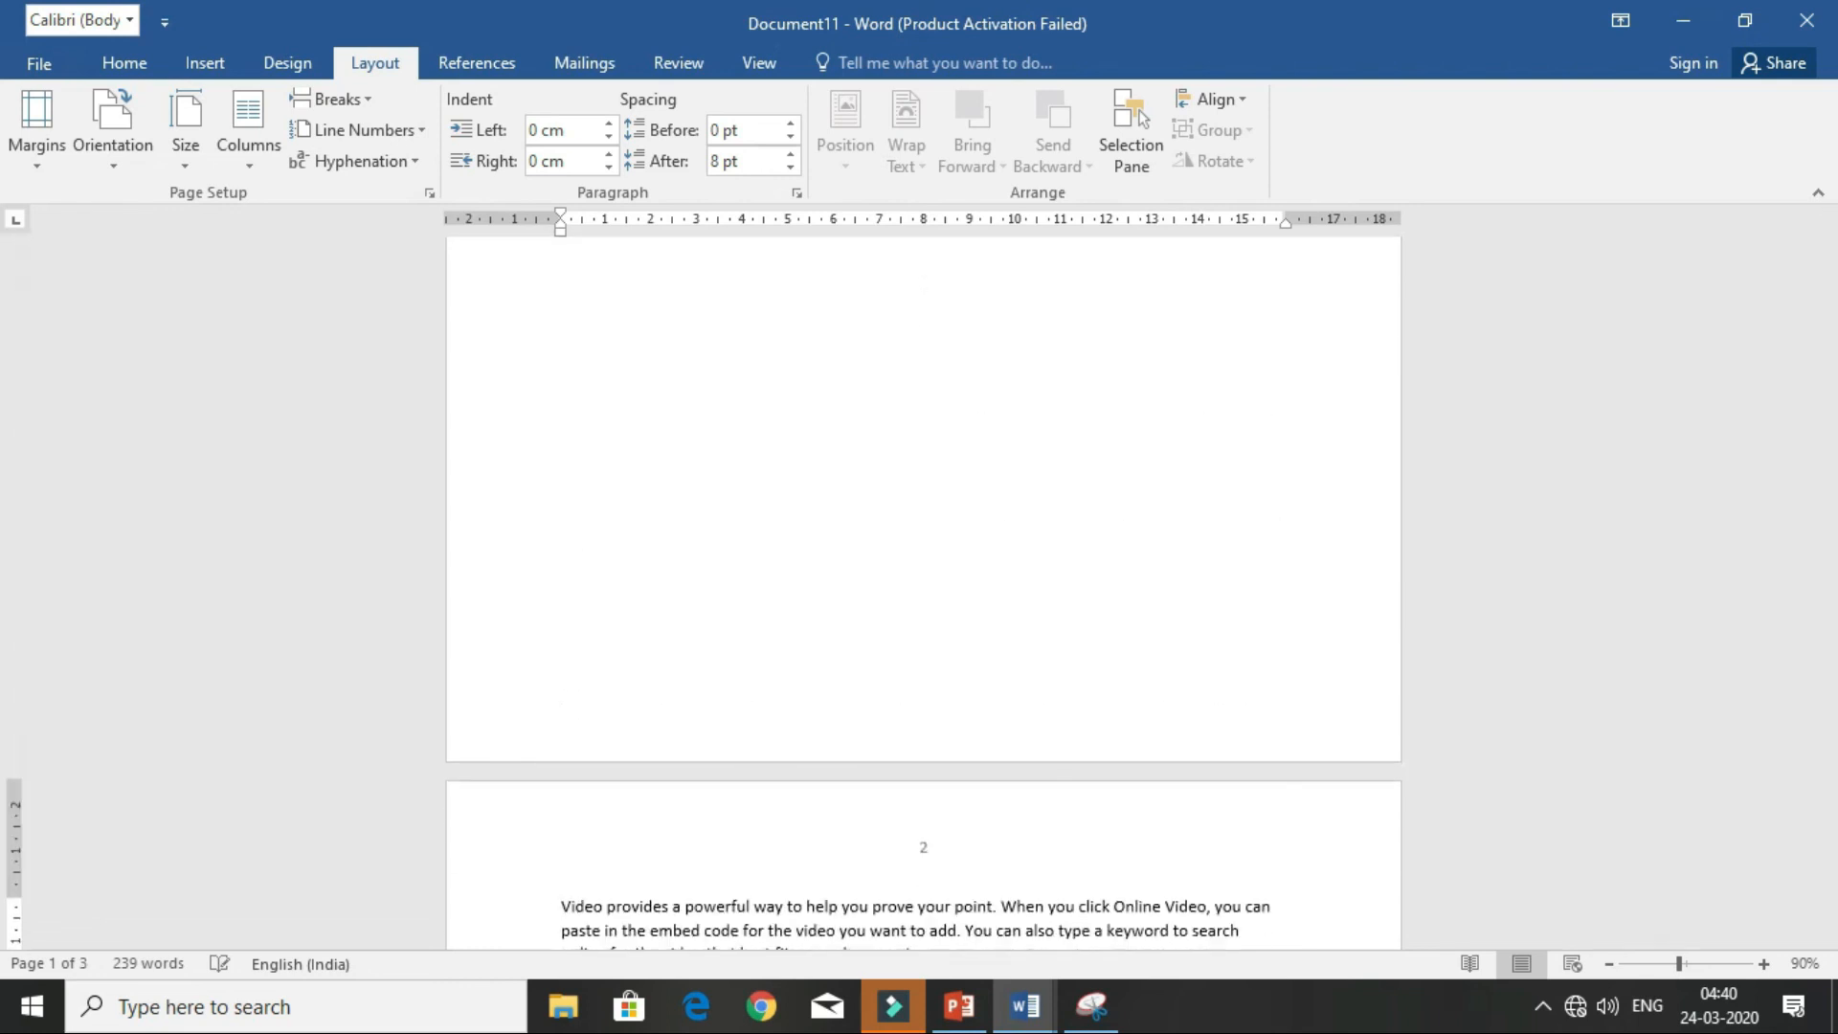
# - Insert an Even Page section break before the "Themes and styles" paragraph on page 2 and check the resulting pages
pyautogui.scroll(-5, 796, 720)
pyautogui.scroll(-6, 797, 720)
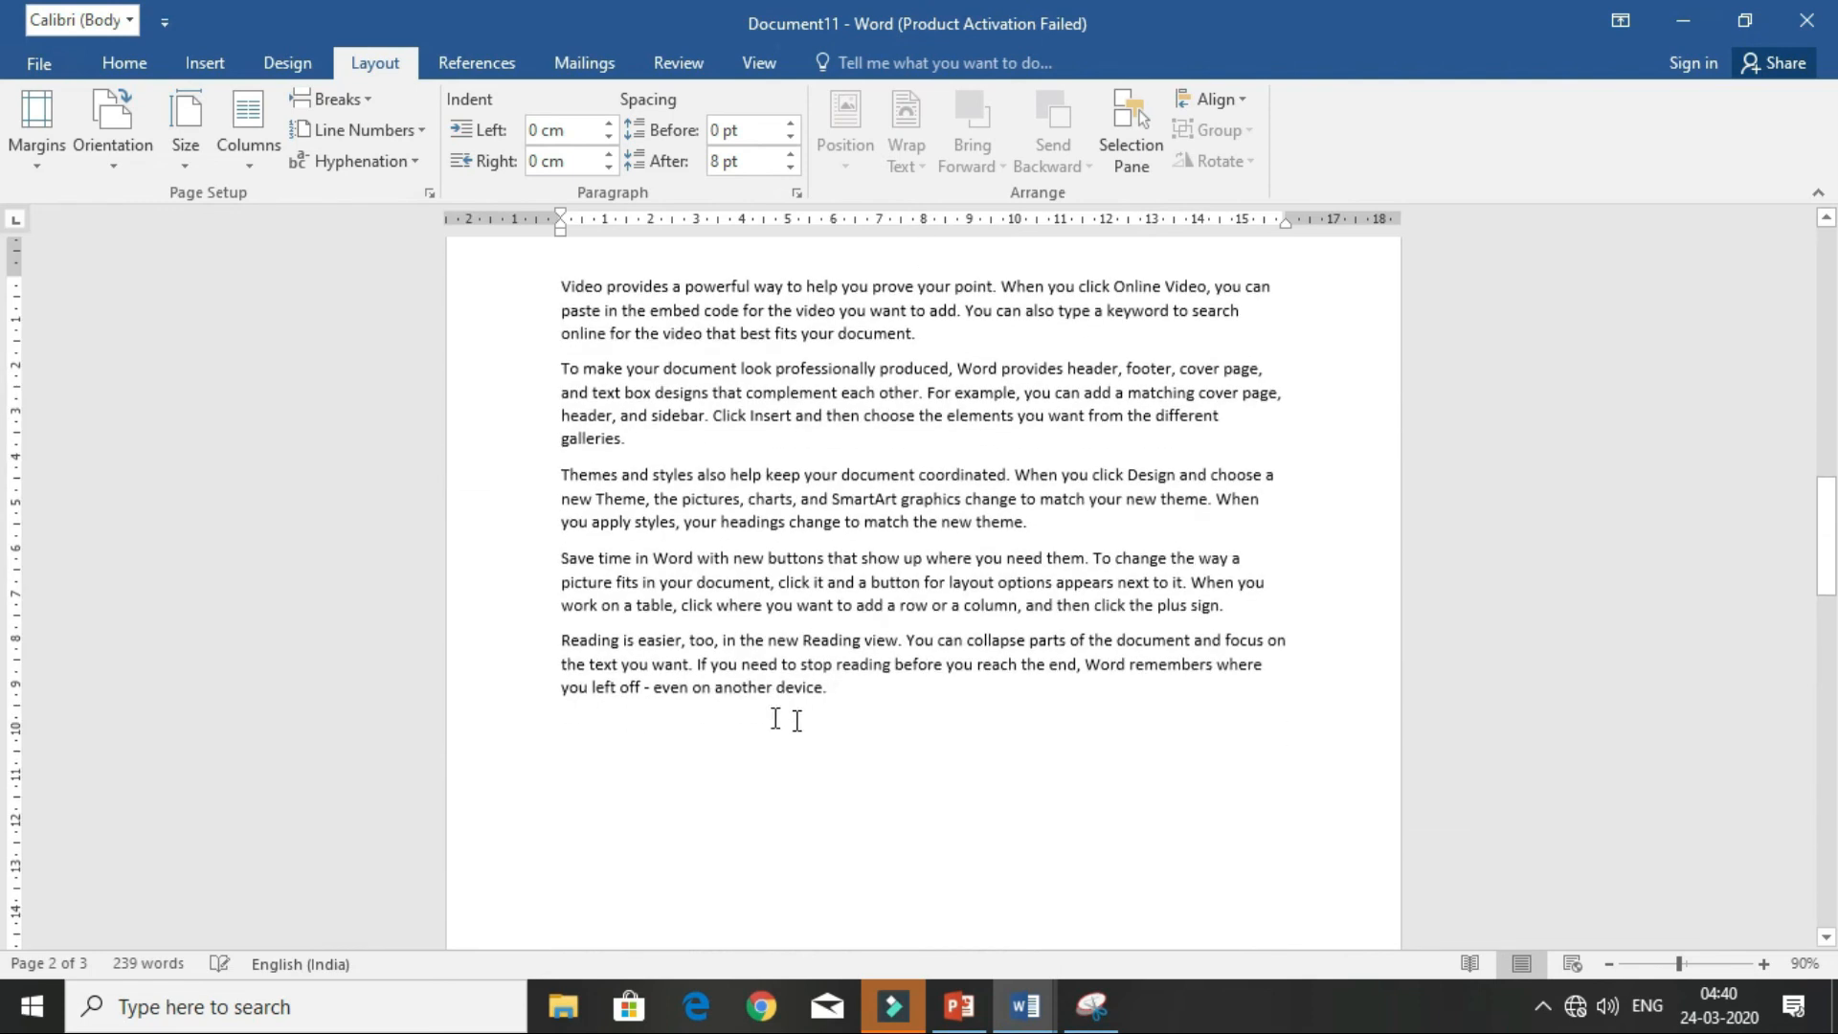
pyautogui.scroll(-12, 866, 698)
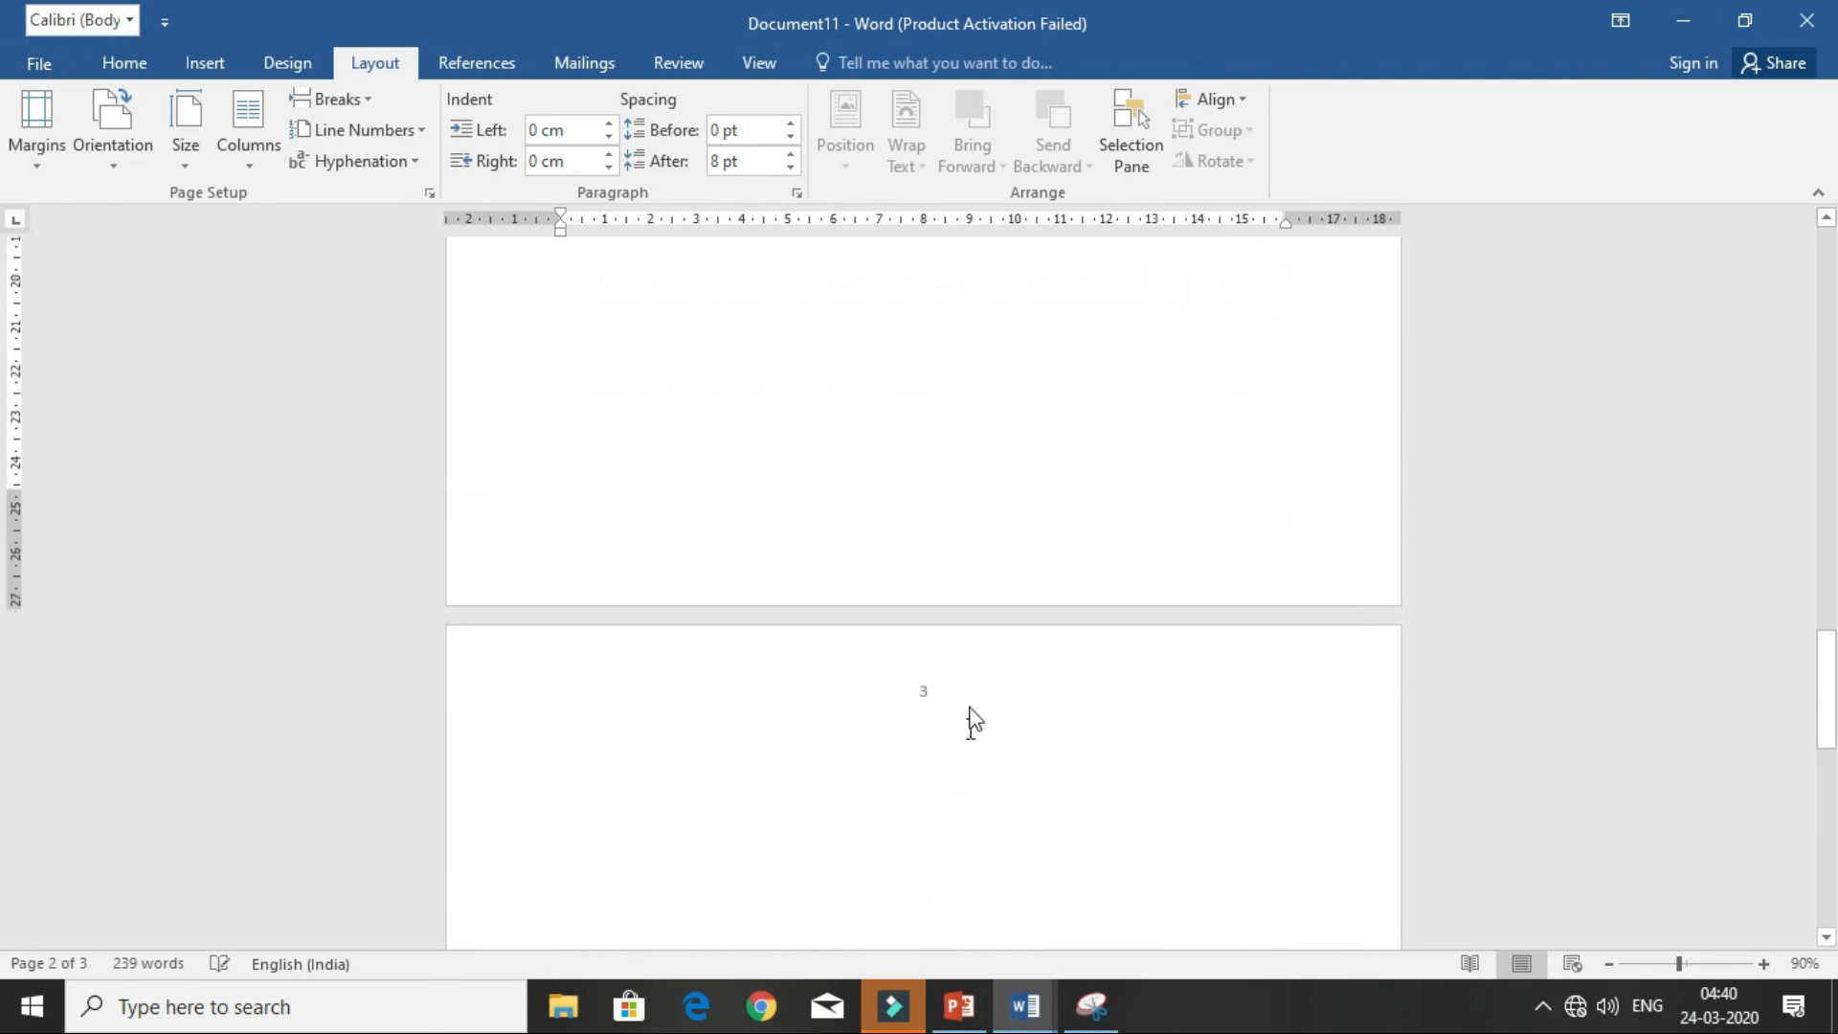
pyautogui.scroll(12, 831, 805)
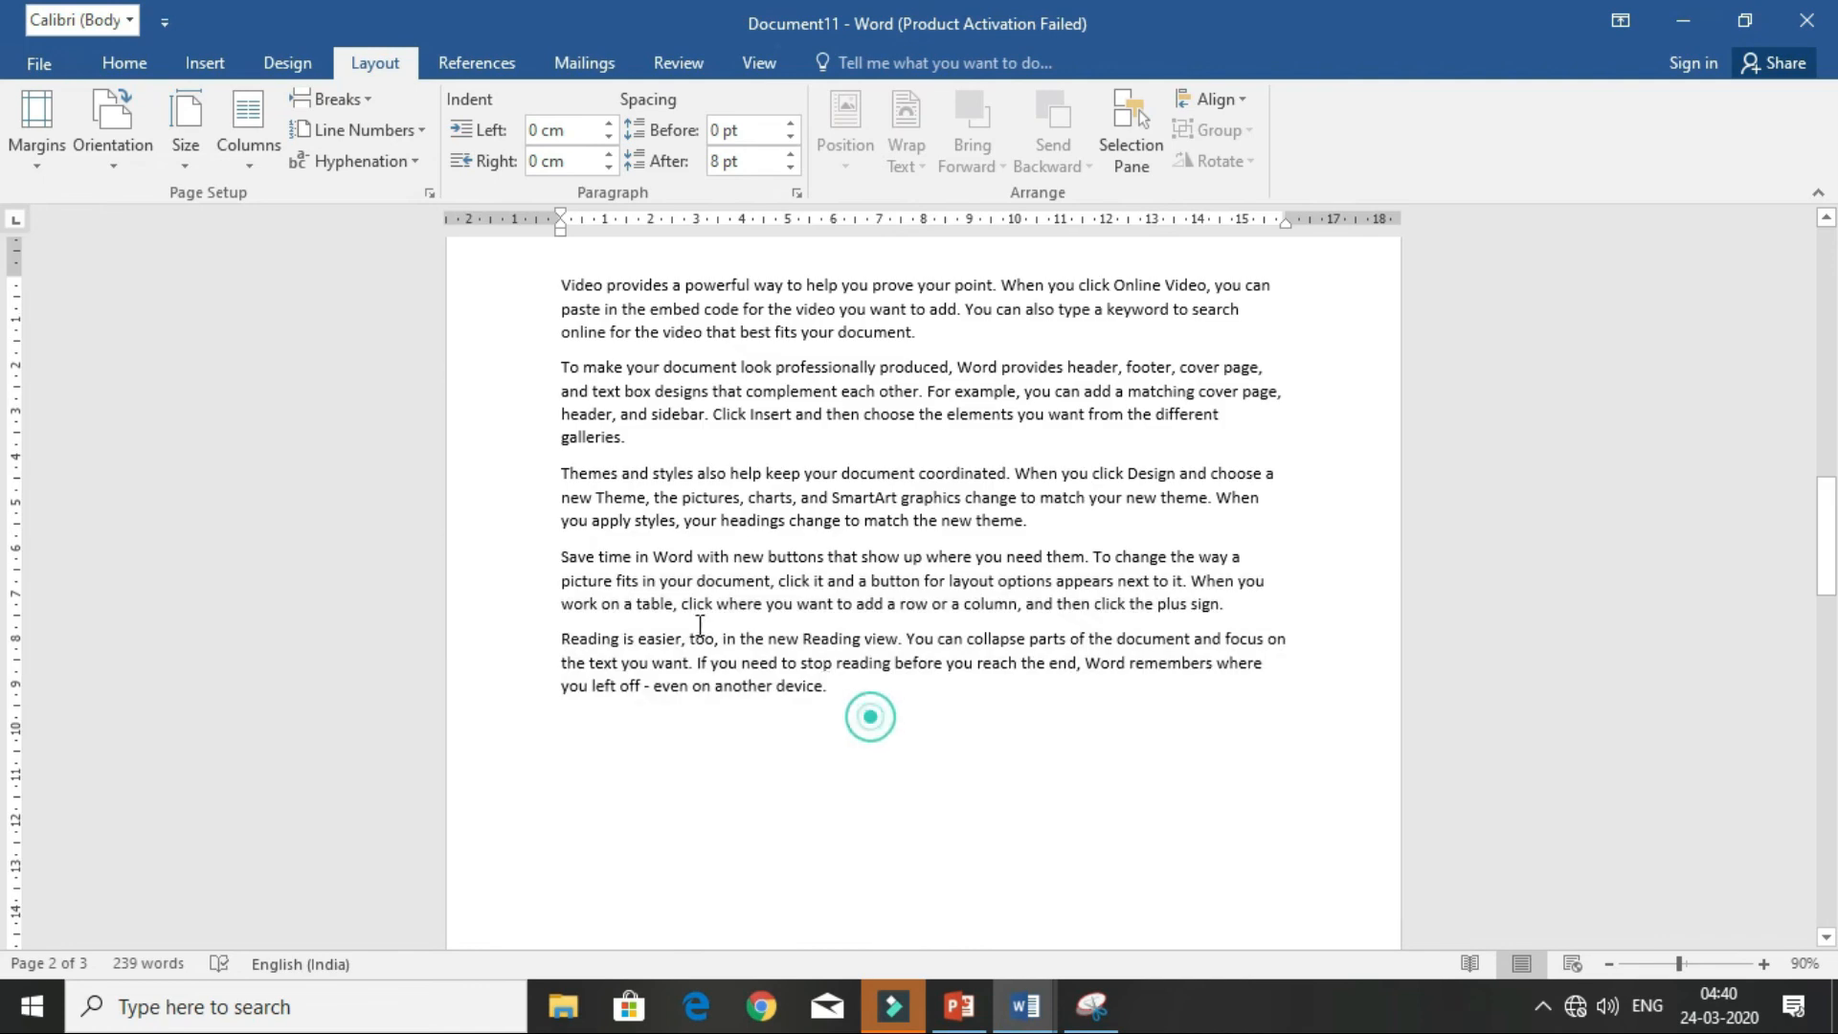
pyautogui.moveTo(869, 718); pyautogui.dragTo(480, 489)
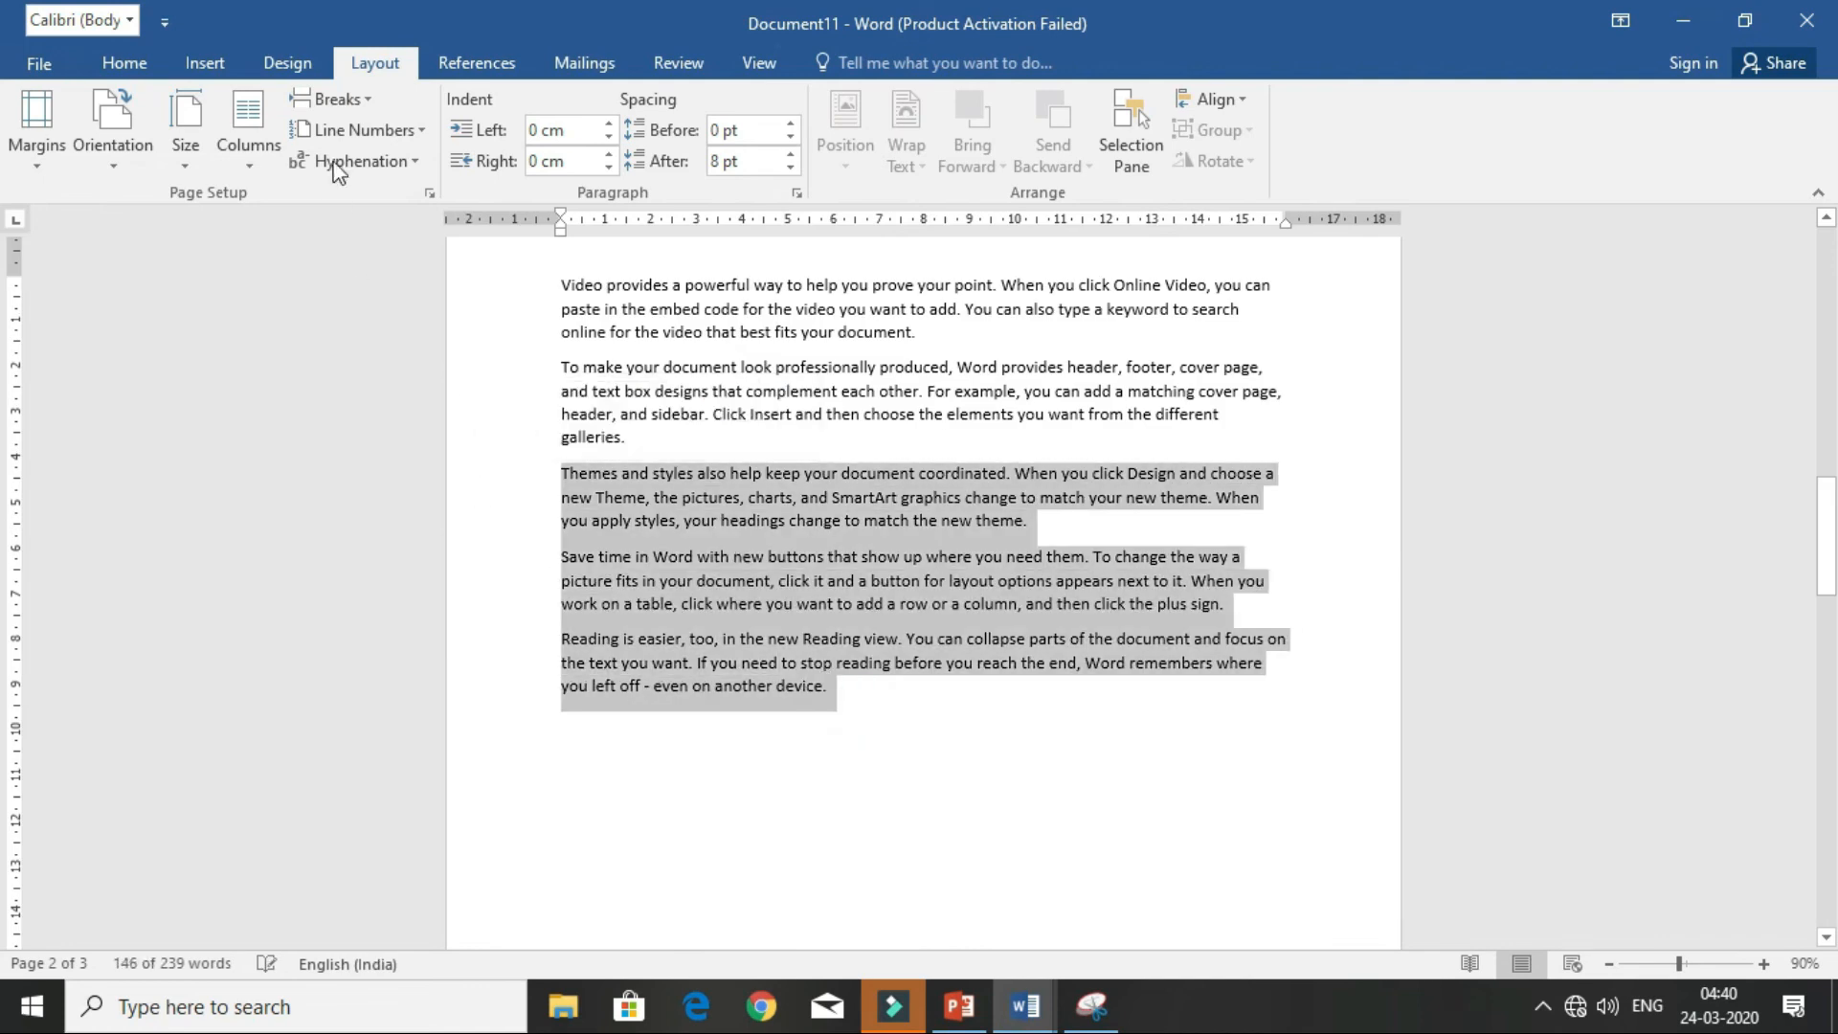
pyautogui.click(358, 101)
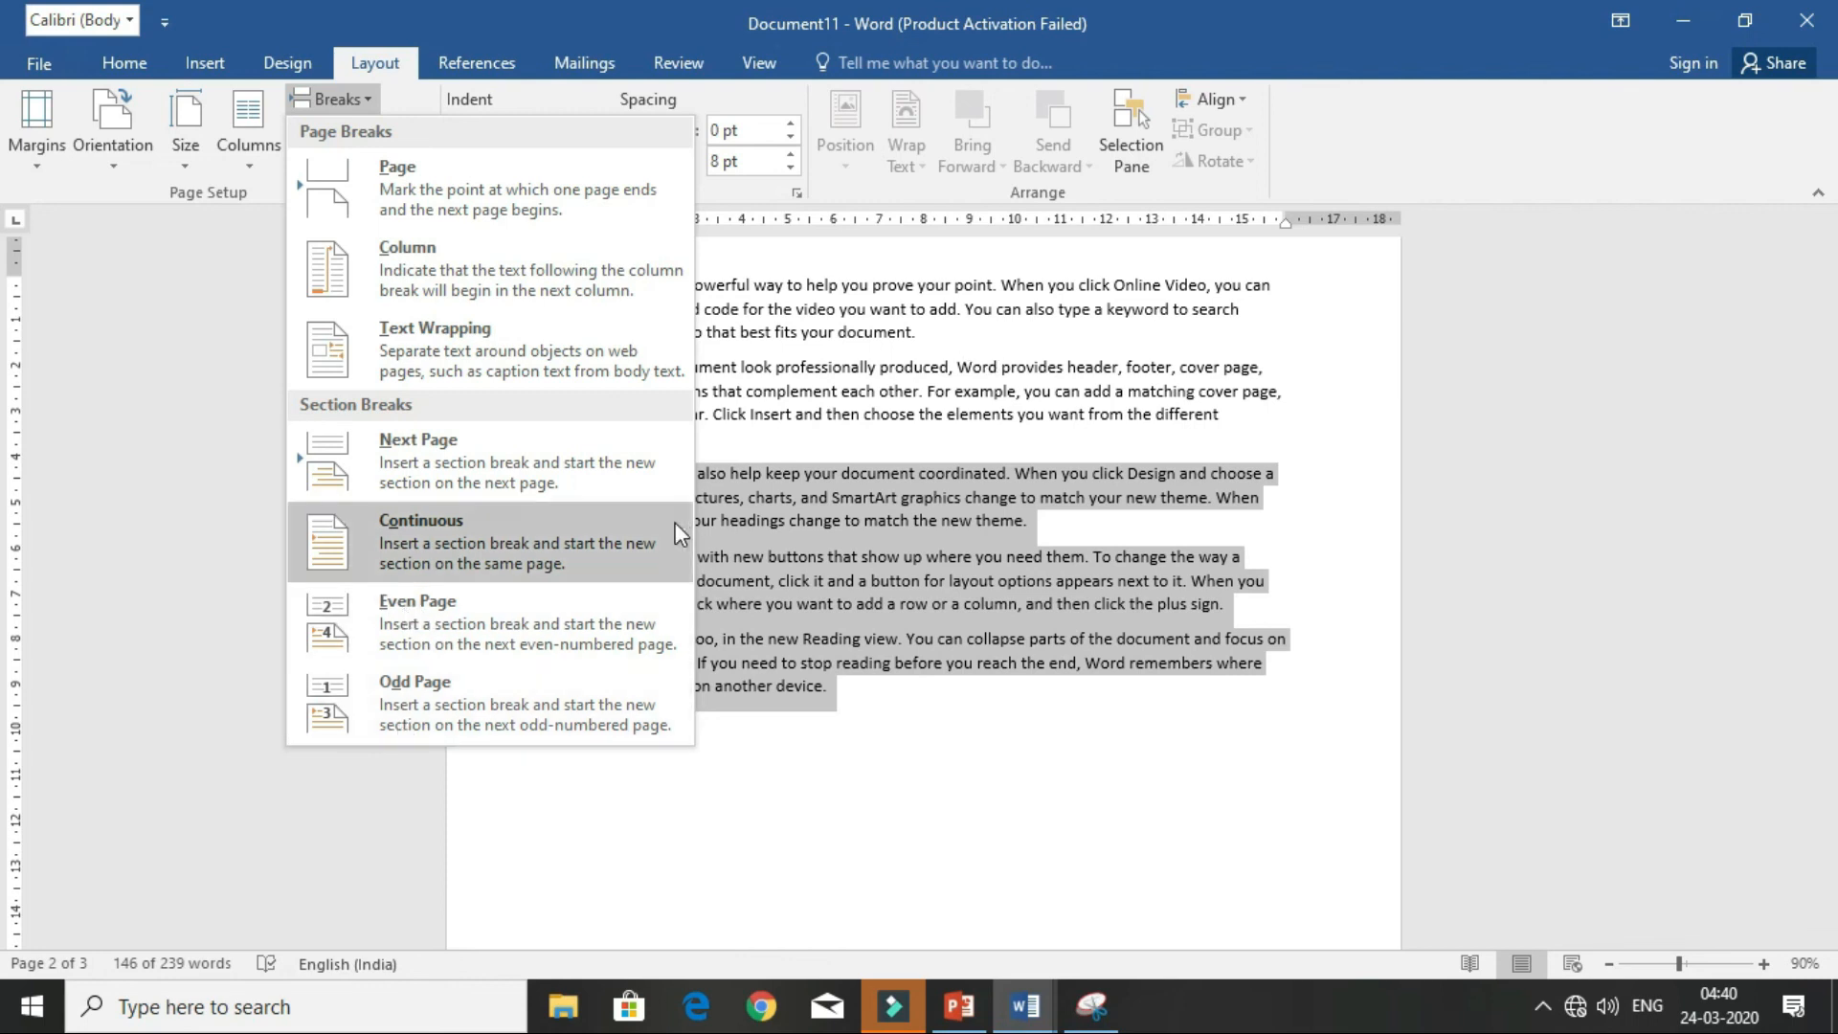
pyautogui.click(542, 613)
pyautogui.scroll(10, 963, 664)
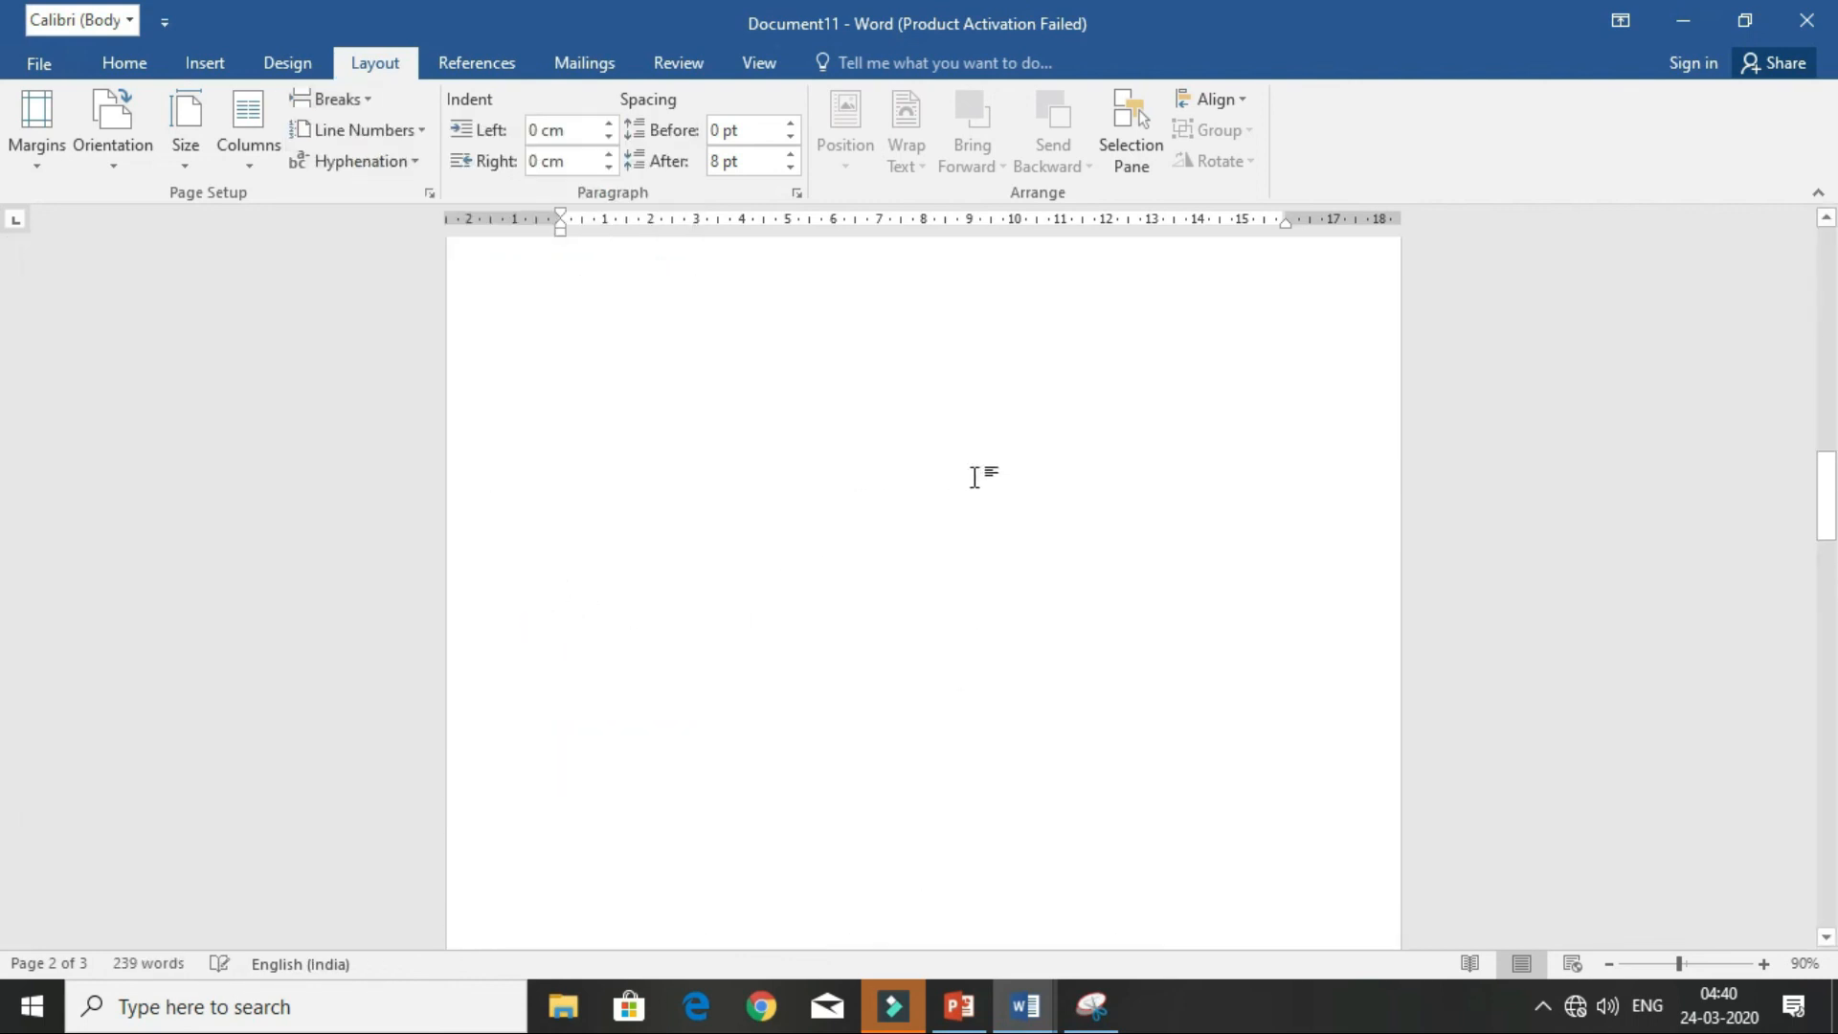
pyautogui.scroll(-8, 1059, 722)
# - Open the list of available page and section breaks
pyautogui.click(359, 99)
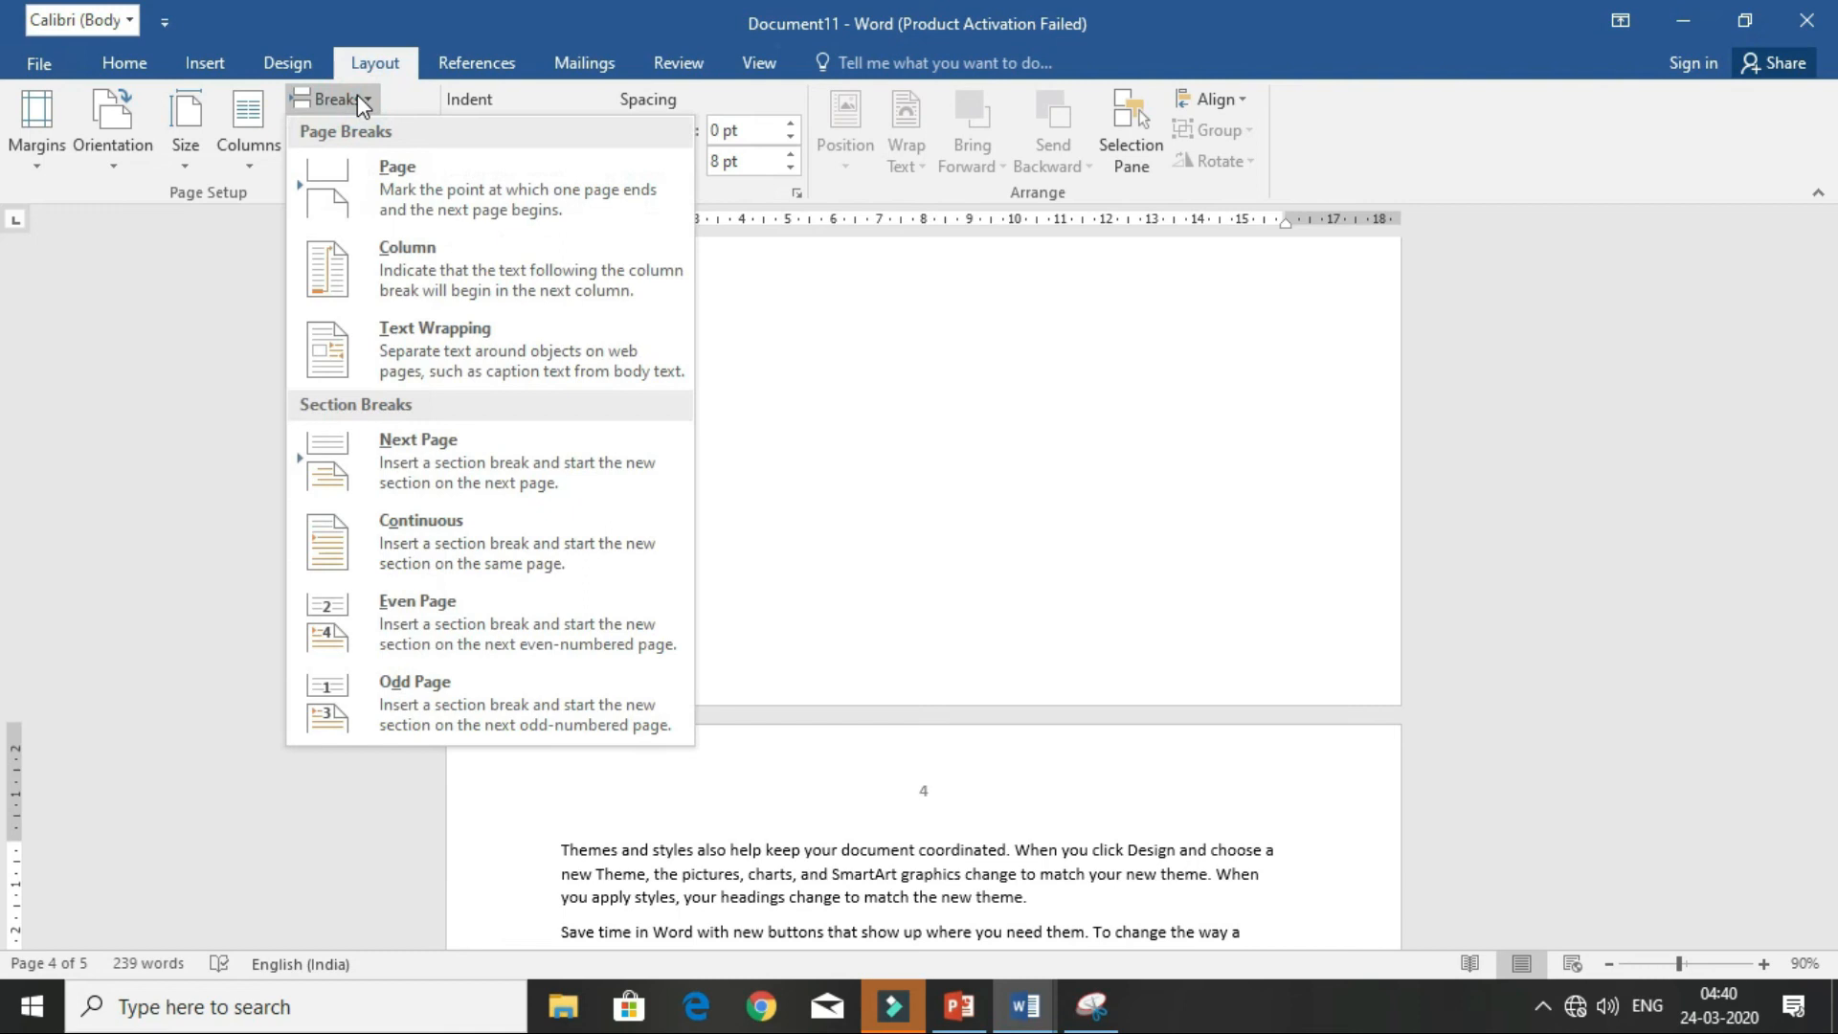